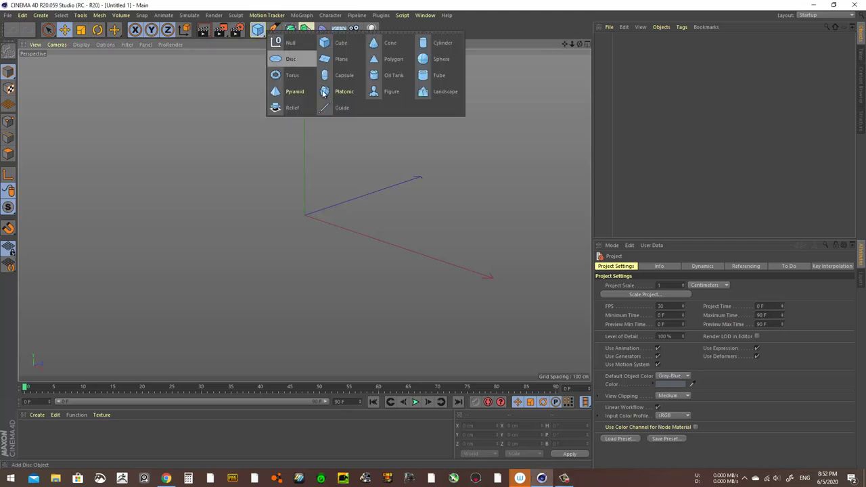
Add a sphere with Gouraud Shading (Lines) and convert it to an editable polygon mesh.
{"action": "left_click_drag", "start_coordinate": [258, 35], "coordinate": [436, 42]}
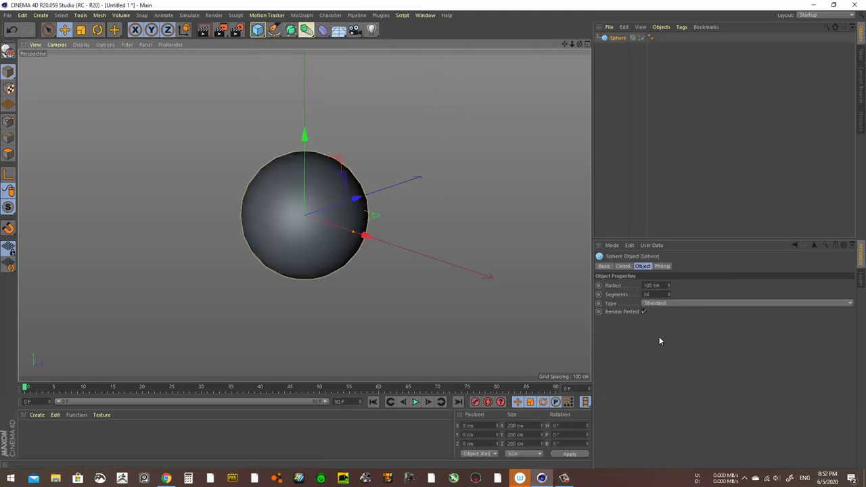
{"action": "left_click", "coordinate": [82, 45]}
{"action": "left_click", "coordinate": [86, 67]}
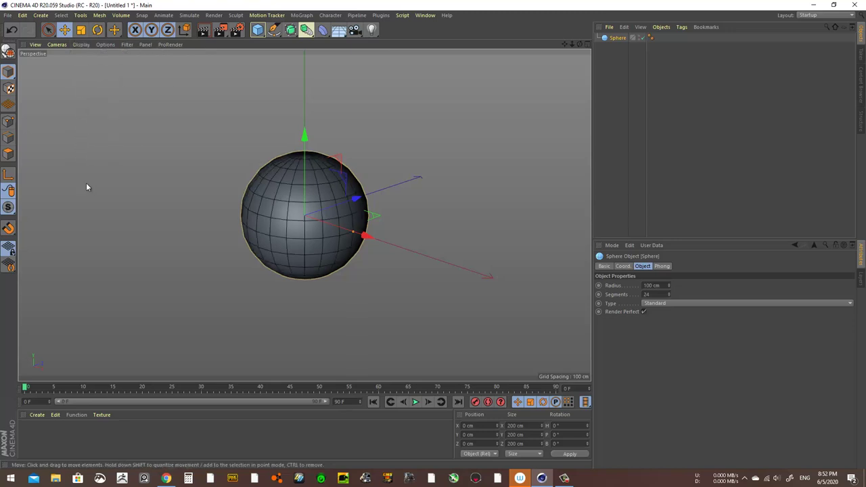
{"action": "left_click", "coordinate": [8, 52]}
{"action": "left_click_drag", "start_coordinate": [47, 29], "coordinate": [78, 58]}
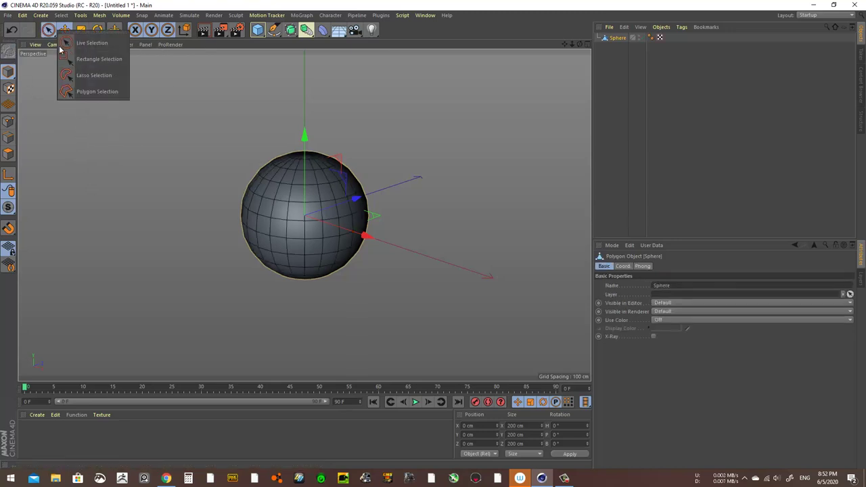
{"action": "left_click", "coordinate": [8, 153]}
In Front view, rectangle-select the sphere's lower-half polygons and delete them.
{"action": "left_click", "coordinate": [587, 44]}
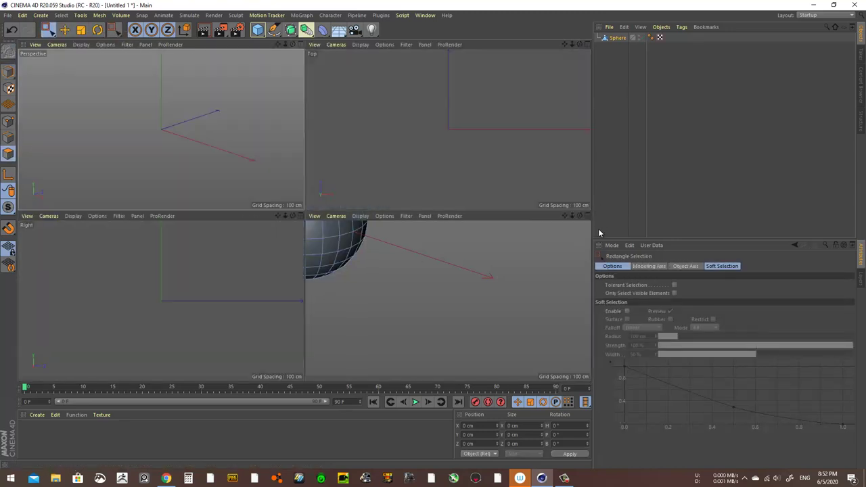
{"action": "left_click", "coordinate": [588, 216]}
{"action": "left_click_drag", "start_coordinate": [459, 335], "coordinate": [163, 210]}
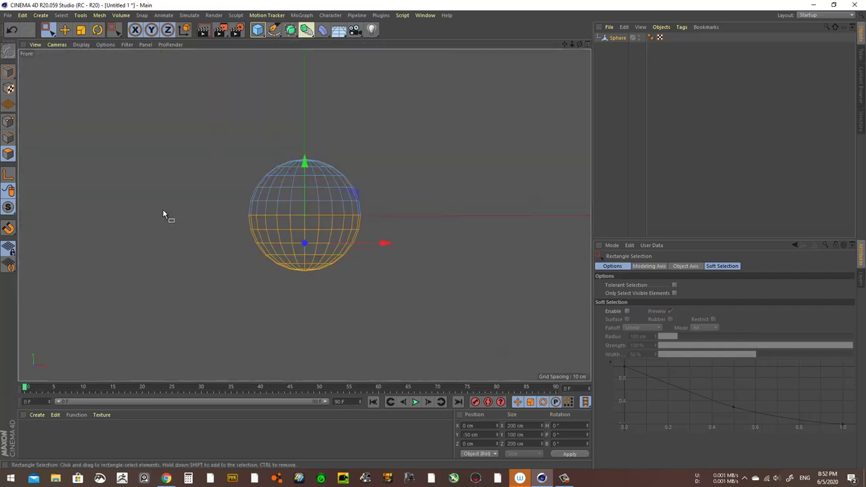
{"action": "key", "text": "Delete"}
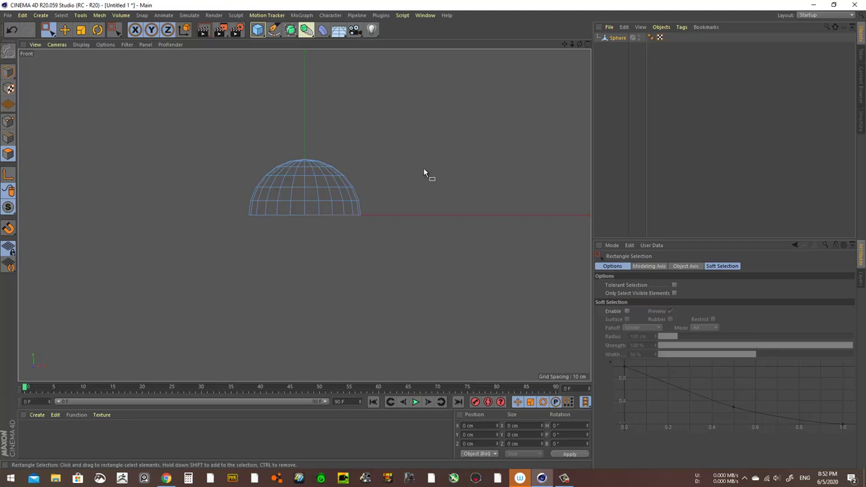
{"action": "left_click_drag", "start_coordinate": [411, 174], "coordinate": [226, 201]}
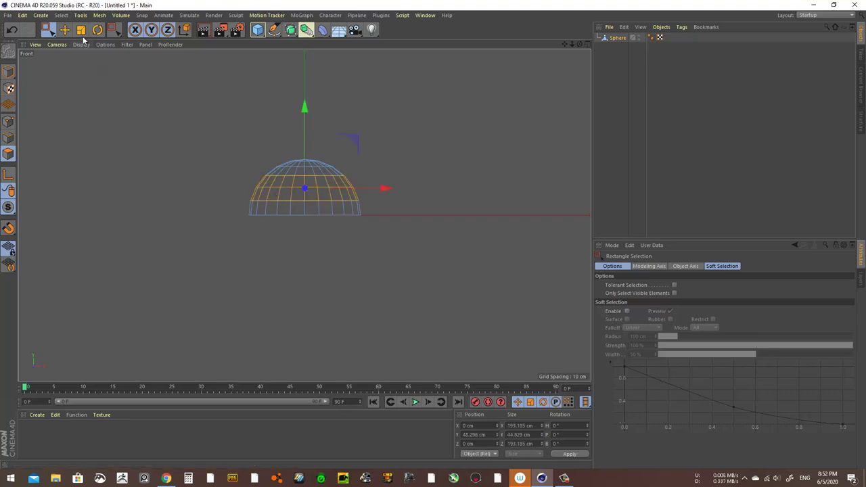
{"action": "left_click", "coordinate": [587, 46]}
Orbit the perspective view around the dome to look at it from above and side-on.
{"action": "left_click", "coordinate": [301, 47]}
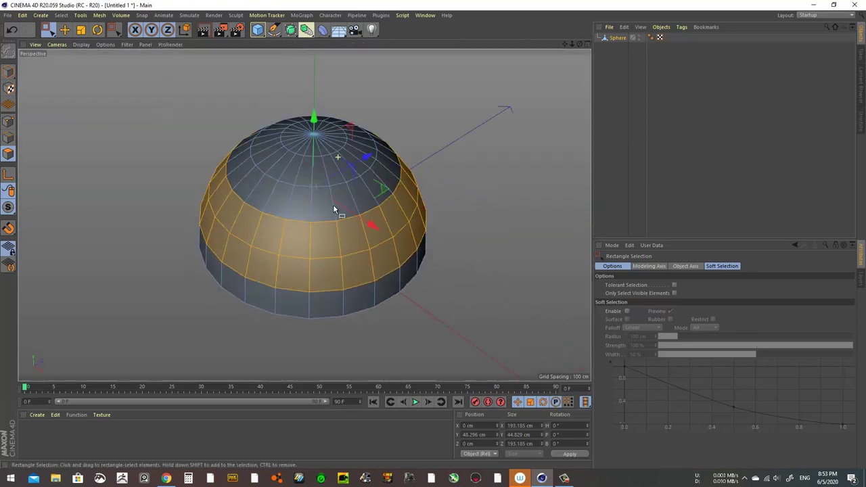
{"action": "left_click_drag", "start_coordinate": [333, 205], "coordinate": [325, 176], "text": "alt"}
{"action": "left_click", "coordinate": [64, 29]}
{"action": "left_click", "coordinate": [8, 138]}
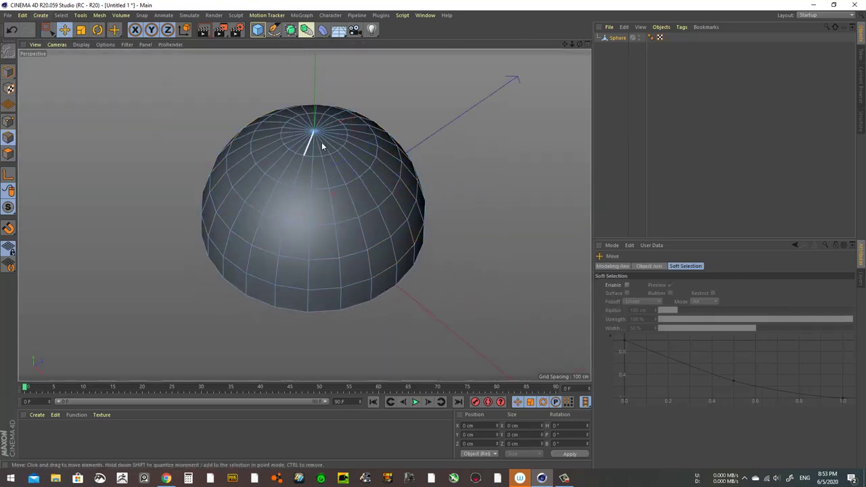
{"action": "scroll", "coordinate": [322, 146], "scroll_direction": "down", "scroll_amount": 2}
{"action": "scroll", "coordinate": [276, 141], "scroll_direction": "down", "scroll_amount": 5}
{"action": "mouse_move", "coordinate": [288, 166]}
{"action": "left_mouse_down", "text": "alt"}
{"action": "mouse_move", "coordinate": [213, 119]}
{"action": "mouse_move", "coordinate": [264, 167]}
{"action": "mouse_move", "coordinate": [315, 161]}
{"action": "mouse_move", "coordinate": [254, 185]}
{"action": "mouse_move", "coordinate": [385, 250]}
{"action": "mouse_move", "coordinate": [433, 203]}
{"action": "left_mouse_up", "text": "alt"}
{"action": "scroll", "coordinate": [254, 185], "scroll_direction": "up", "scroll_amount": 2}
In Top view, rectangle-select the dome's left-half polygons and delete them.
{"action": "left_click", "coordinate": [588, 44]}
{"action": "left_click", "coordinate": [589, 45]}
{"action": "left_click_drag", "start_coordinate": [47, 30], "coordinate": [88, 59]}
{"action": "left_click", "coordinate": [8, 154]}
{"action": "left_click_drag", "start_coordinate": [136, 128], "coordinate": [313, 353]}
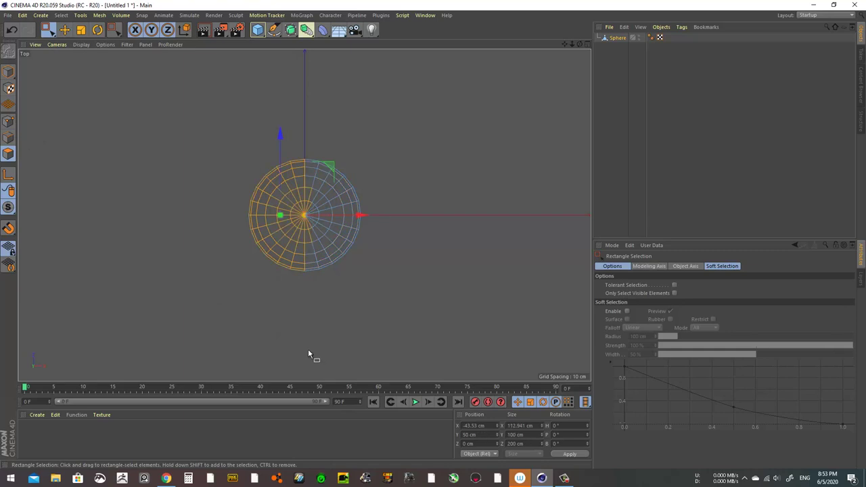
{"action": "left_click_drag", "start_coordinate": [213, 109], "coordinate": [306, 308]}
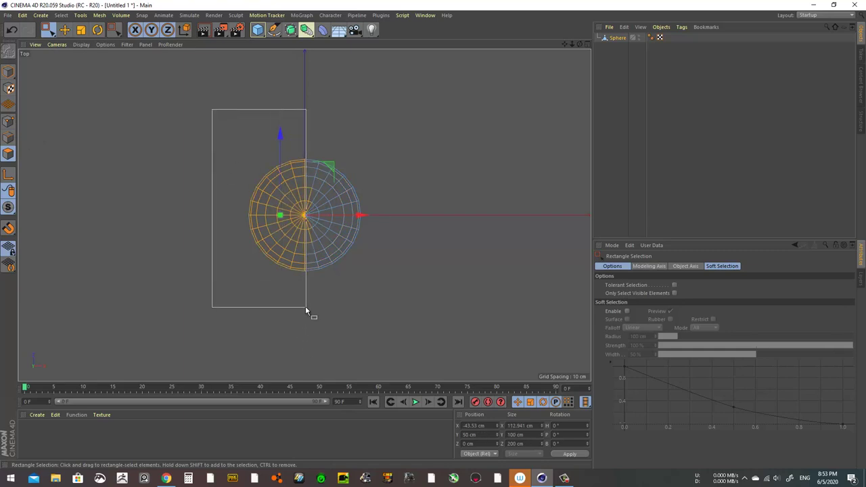
{"action": "key", "text": "Delete"}
Select the spoke edges radiating from the dome's top pole and delete them.
{"action": "scroll", "coordinate": [345, 234], "scroll_direction": "up", "scroll_amount": 5}
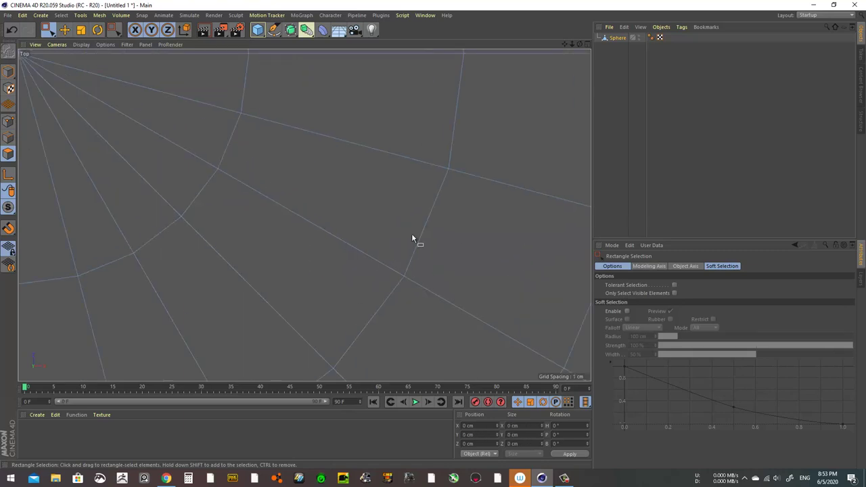
{"action": "scroll", "coordinate": [192, 180], "scroll_direction": "down", "scroll_amount": 3}
{"action": "left_click", "coordinate": [70, 31]}
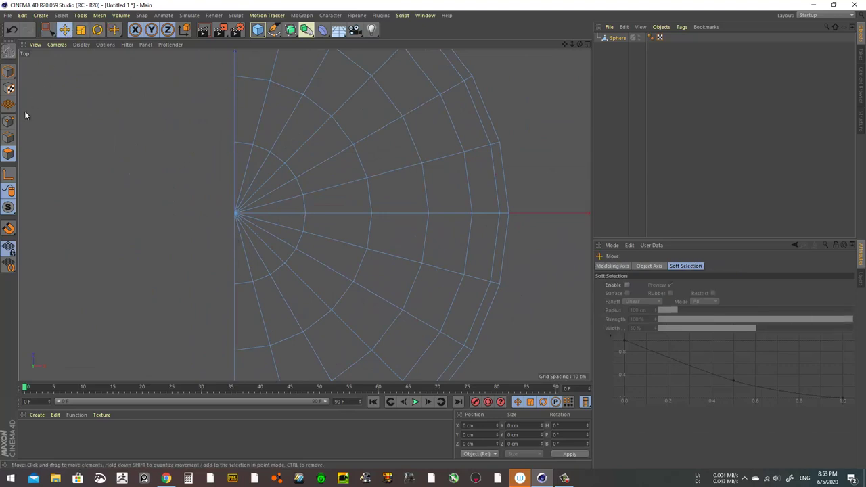
{"action": "left_click", "coordinate": [247, 168]}
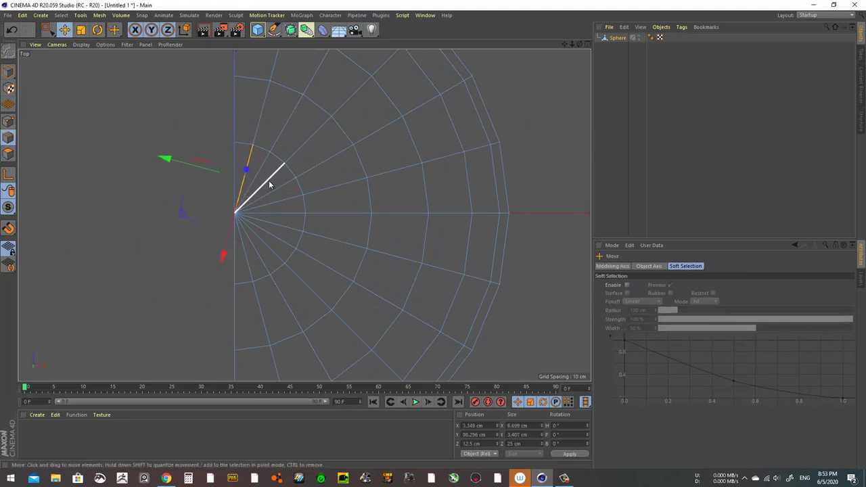
{"action": "left_click", "coordinate": [271, 176], "text": "shift"}
{"action": "left_click", "coordinate": [280, 202], "text": "shift"}
{"action": "left_click", "coordinate": [288, 228], "text": "shift"}
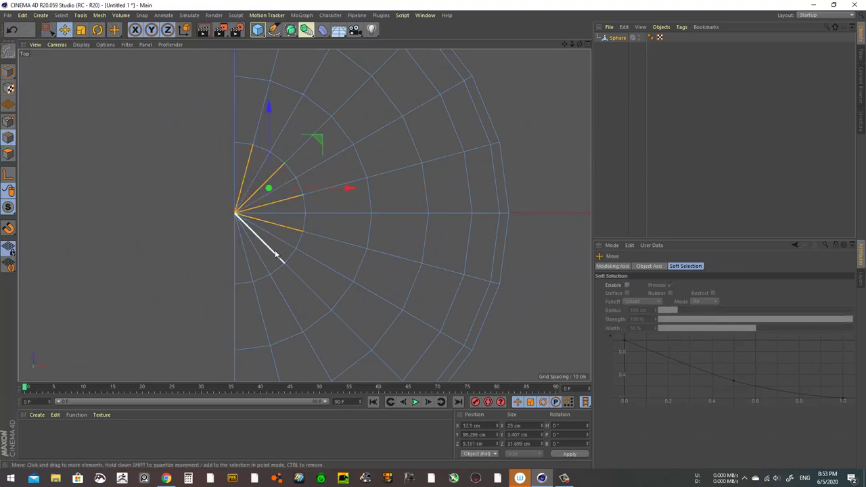
{"action": "left_click", "coordinate": [252, 271], "text": "shift"}
{"action": "key", "text": "Delete"}
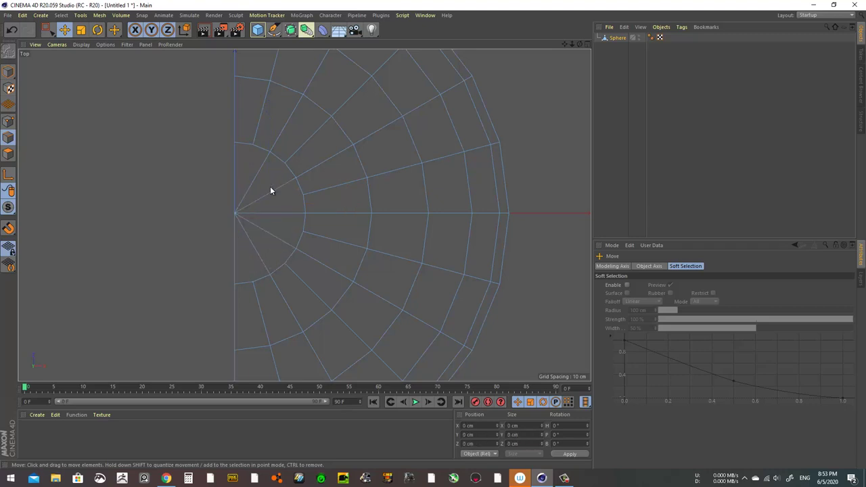
{"action": "scroll", "coordinate": [271, 190], "scroll_direction": "down", "scroll_amount": 5}
Add a Symmetry generator and nest the Sphere under it to mirror the half dome.
{"action": "left_click", "coordinate": [306, 29]}
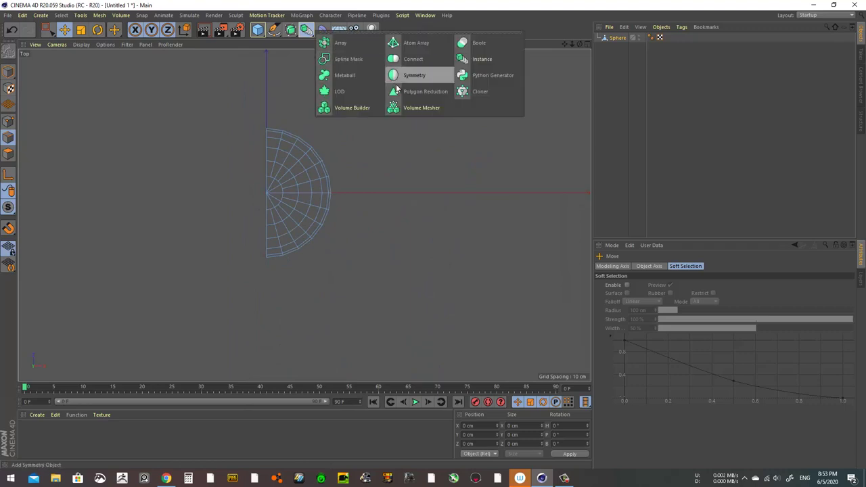
{"action": "left_click", "coordinate": [412, 75]}
{"action": "left_click_drag", "start_coordinate": [626, 50], "coordinate": [620, 38]}
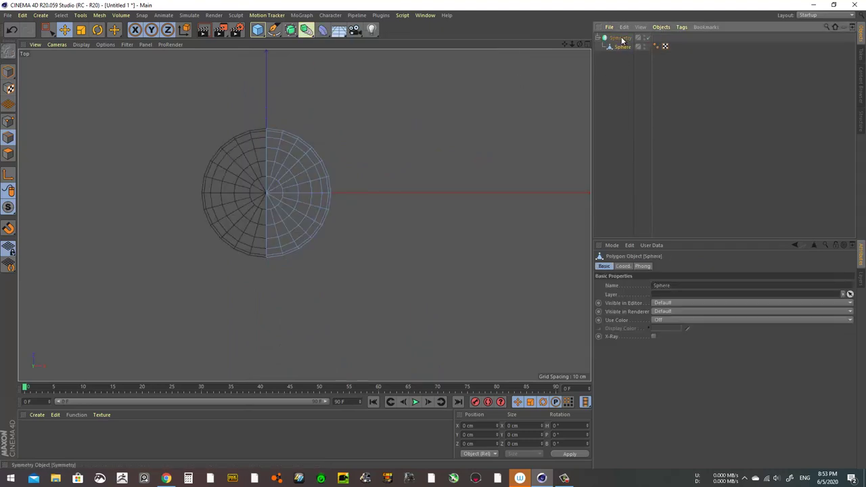
{"action": "left_click", "coordinate": [587, 44]}
{"action": "middle_click", "coordinate": [299, 140]}
{"action": "mouse_move", "coordinate": [299, 141]}
{"action": "left_mouse_down", "text": "alt"}
{"action": "mouse_move", "coordinate": [254, 216]}
{"action": "mouse_move", "coordinate": [244, 204]}
{"action": "left_mouse_up", "text": "alt"}
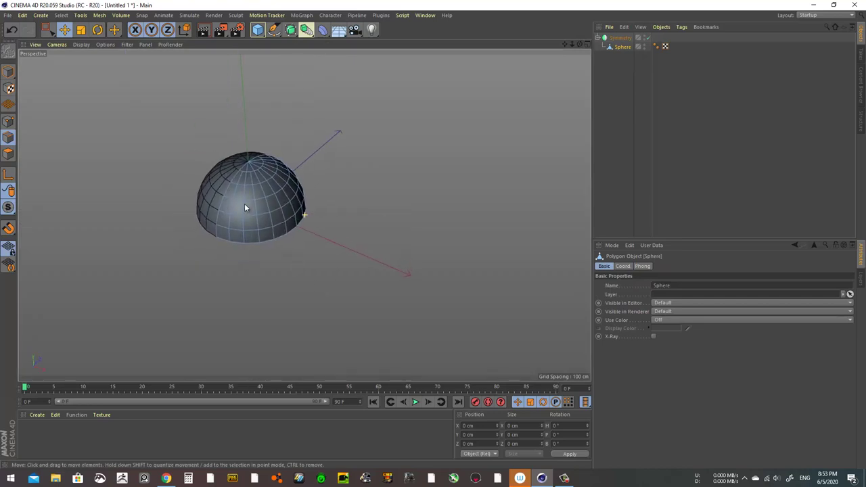
{"action": "left_click", "coordinate": [8, 154]}
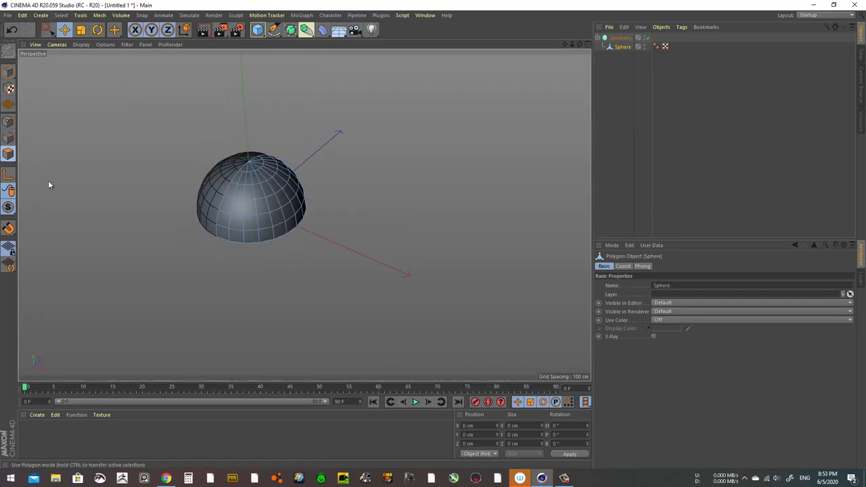
{"action": "scroll", "coordinate": [280, 223], "scroll_direction": "up", "scroll_amount": 5}
{"action": "scroll", "coordinate": [342, 218], "scroll_direction": "down", "scroll_amount": 3}
{"action": "left_click", "coordinate": [390, 200]}
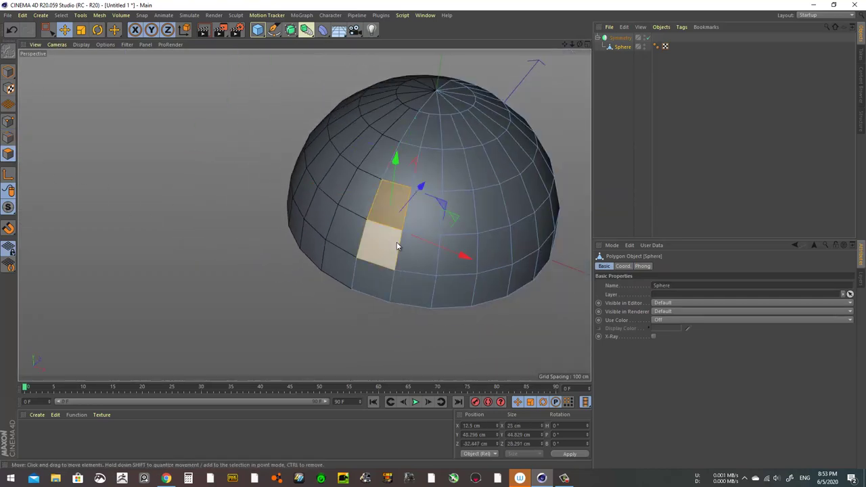
{"action": "left_click", "coordinate": [383, 238]}
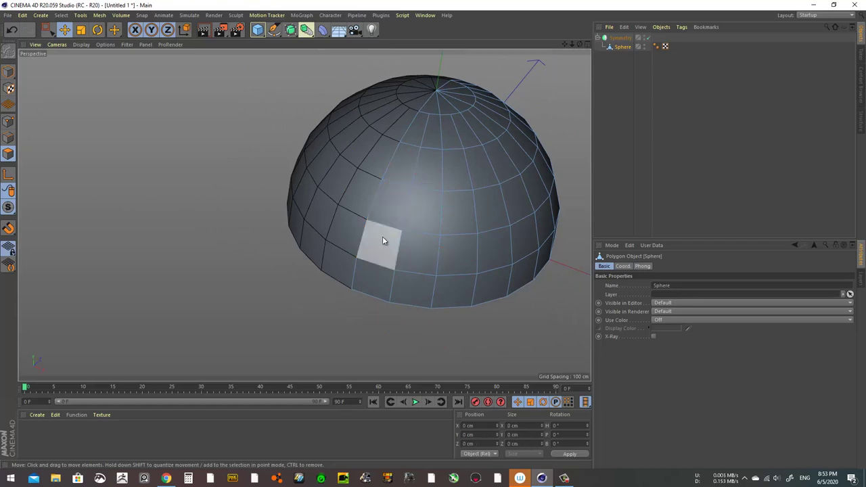
{"action": "key", "text": "Delete"}
{"action": "mouse_move", "coordinate": [330, 255]}
{"action": "left_mouse_down", "text": "alt"}
{"action": "mouse_move", "coordinate": [449, 236]}
{"action": "mouse_move", "coordinate": [460, 224]}
{"action": "mouse_move", "coordinate": [423, 216]}
{"action": "mouse_move", "coordinate": [408, 226]}
{"action": "mouse_move", "coordinate": [447, 236]}
{"action": "left_mouse_up", "text": "alt"}
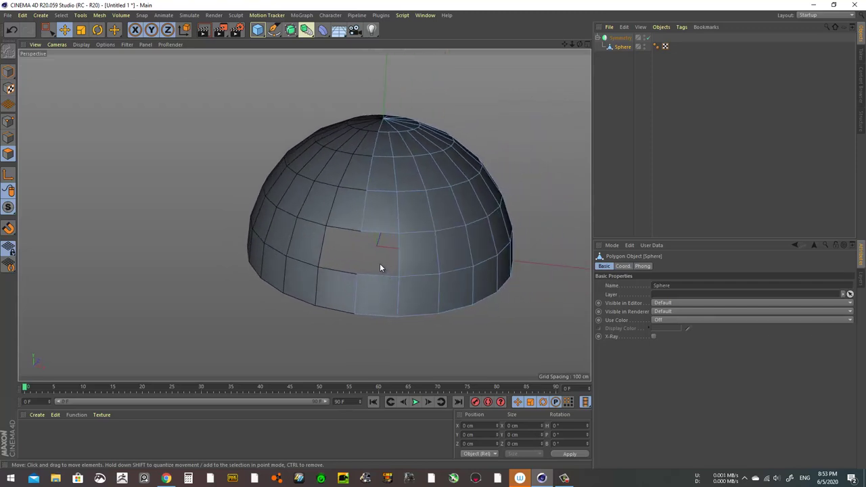
{"action": "key", "text": "ctrl+z"}
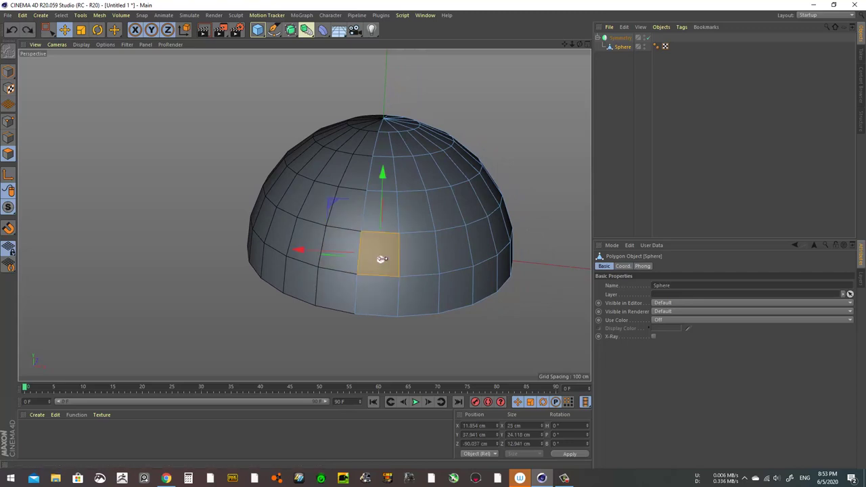
{"action": "left_click", "coordinate": [177, 192]}
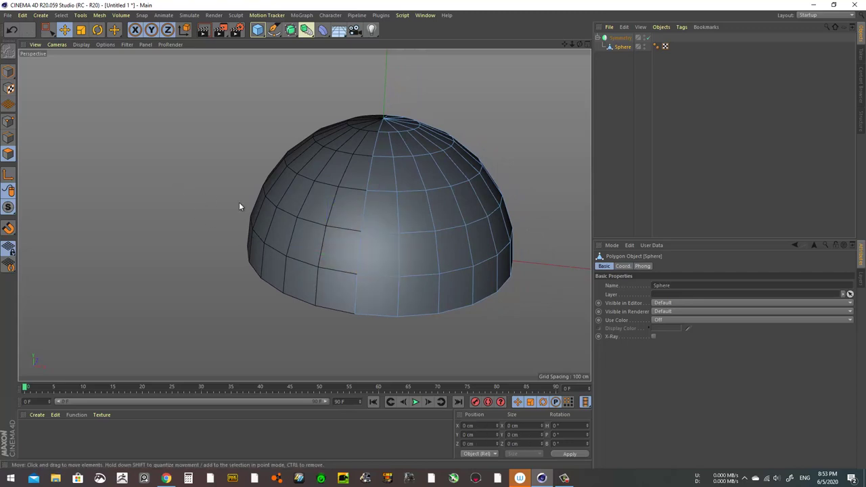
{"action": "double_click", "coordinate": [388, 238]}
Subdivide the half dome's polygons into a denser grid.
{"action": "right_click", "coordinate": [188, 257]}
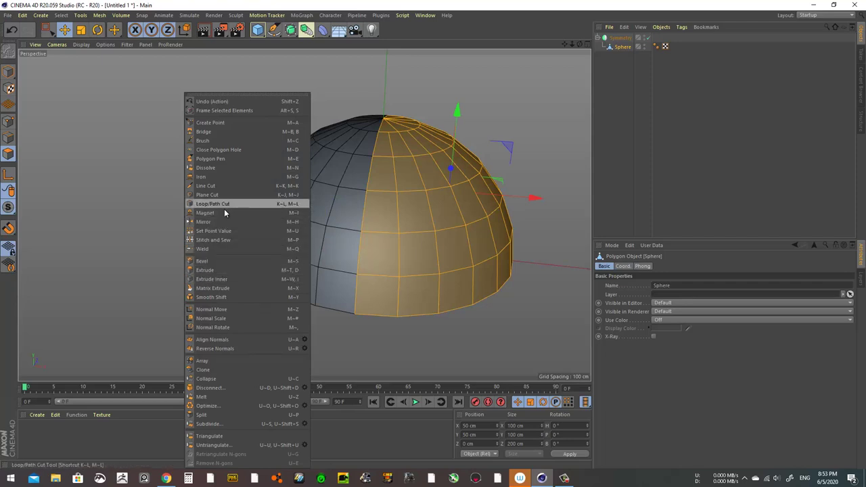
{"action": "left_click", "coordinate": [304, 424]}
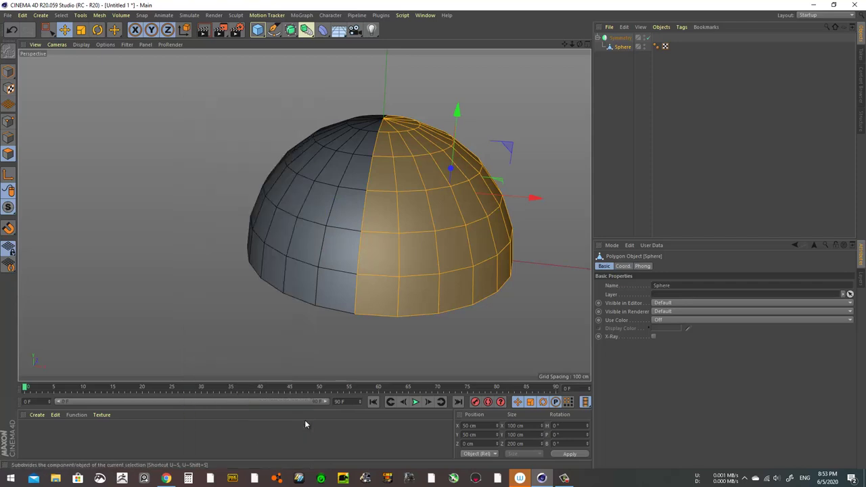
{"action": "left_click", "coordinate": [289, 439]}
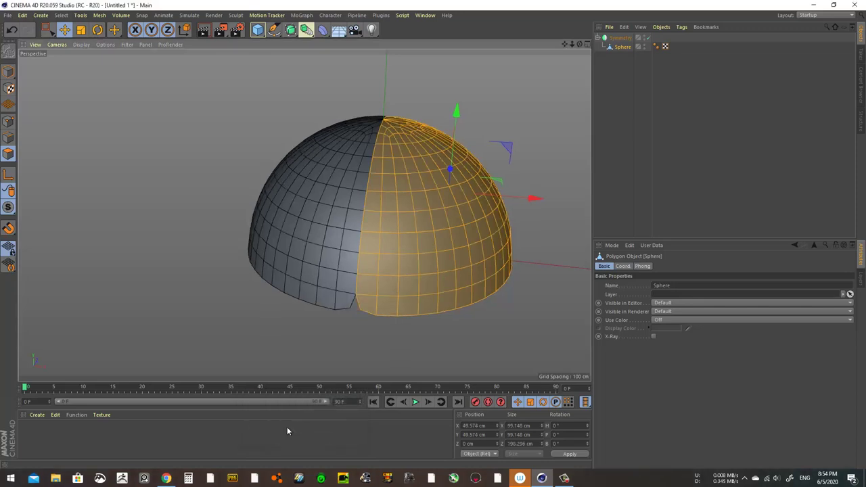
Select the seam point on the dome's bottom edge and set its X position to 0 cm.
{"action": "left_click", "coordinate": [8, 121]}
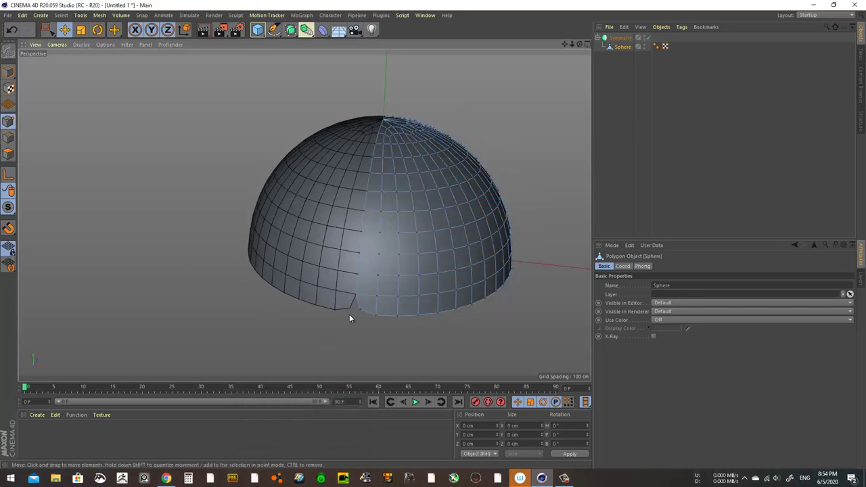
{"action": "left_click", "coordinate": [356, 313]}
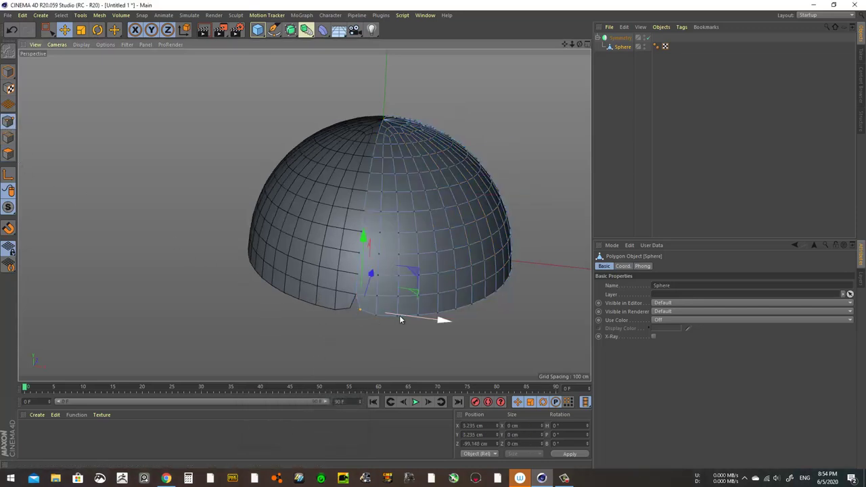
{"action": "mouse_move", "coordinate": [404, 188]}
{"action": "left_mouse_down", "text": "alt"}
{"action": "mouse_move", "coordinate": [412, 178]}
{"action": "mouse_move", "coordinate": [408, 214]}
{"action": "left_mouse_up", "text": "alt"}
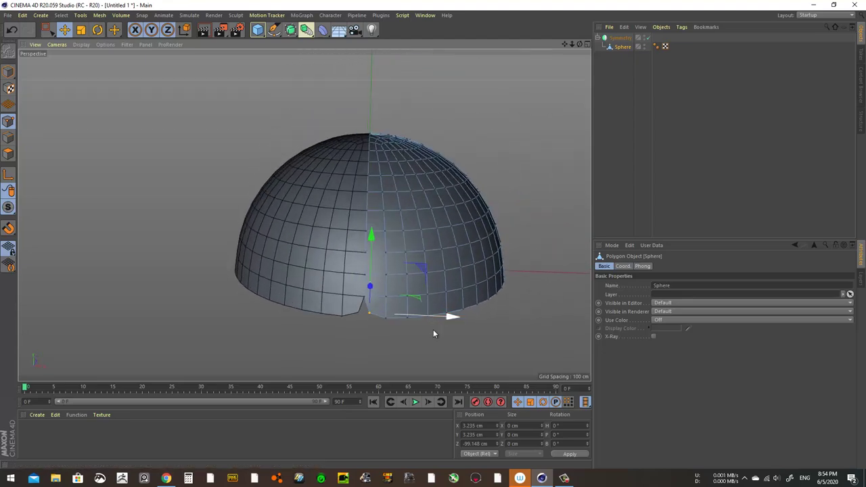
{"action": "left_click", "coordinate": [488, 425]}
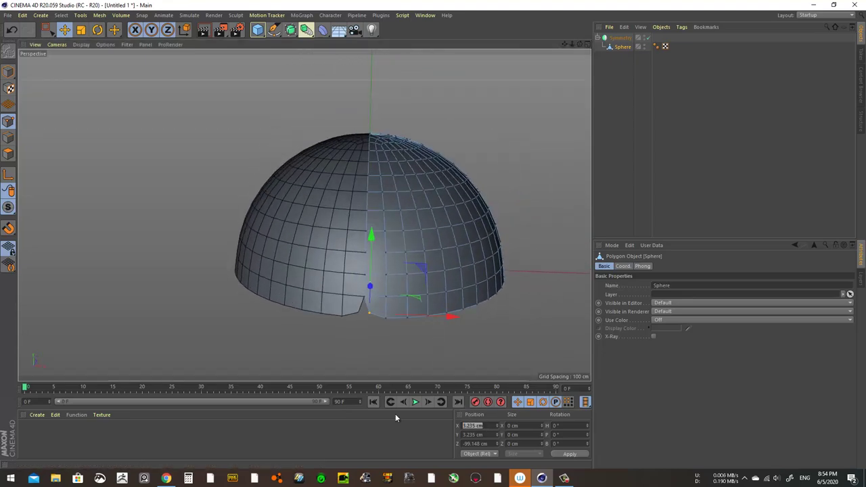
{"action": "type", "text": "0"}
{"action": "key", "text": "Return"}
{"action": "mouse_move", "coordinate": [470, 207]}
{"action": "left_mouse_down", "text": "alt"}
{"action": "mouse_move", "coordinate": [273, 224]}
{"action": "mouse_move", "coordinate": [229, 216]}
{"action": "left_mouse_up", "text": "alt"}
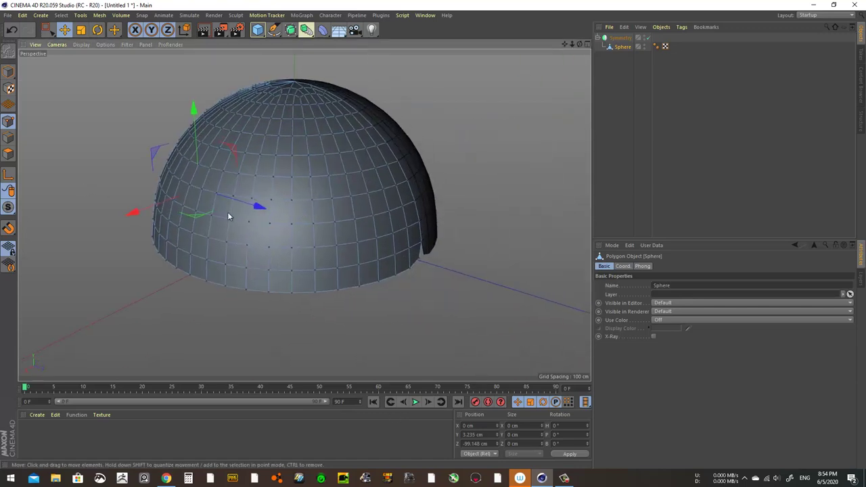
Box-select the remaining seam point and set its X position to 0 cm.
{"action": "key", "text": "0"}
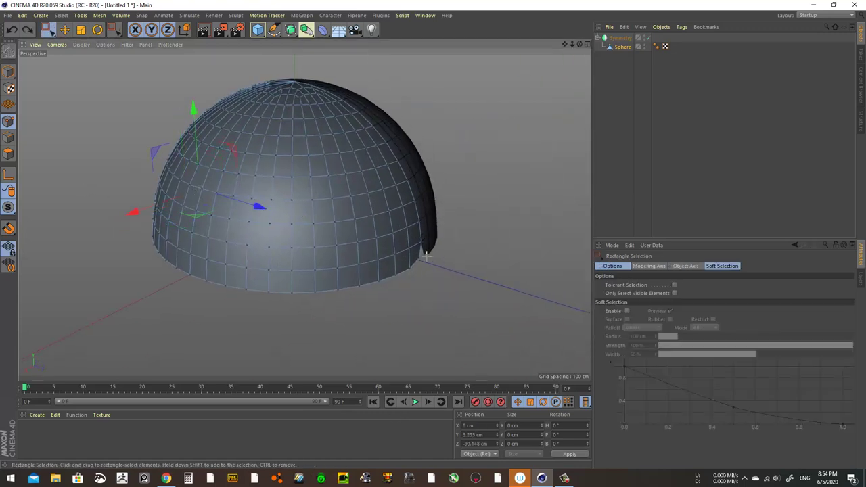
{"action": "left_click_drag", "start_coordinate": [415, 252], "coordinate": [427, 299]}
{"action": "left_click", "coordinate": [477, 425]}
{"action": "type", "text": "0"}
{"action": "key", "text": "Return"}
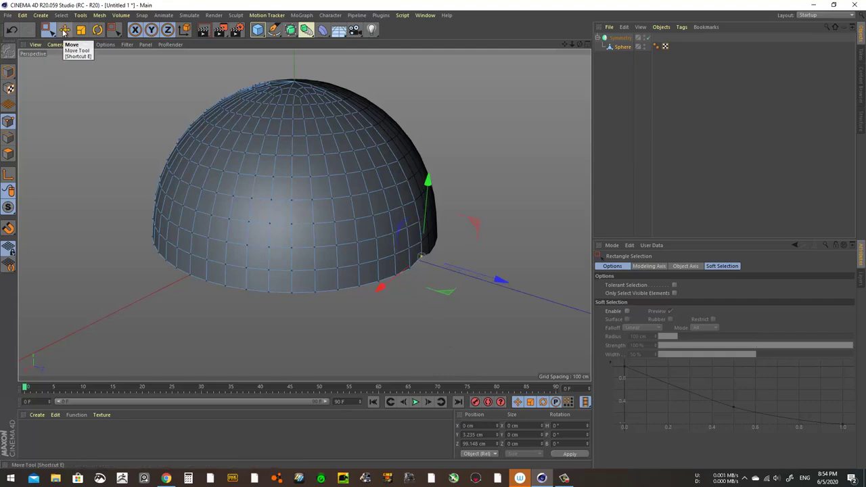
Add the dome-bottom point to the selection and set the points' Y position to 0 cm.
{"action": "left_click_drag", "start_coordinate": [107, 194], "coordinate": [327, 197], "text": "alt"}
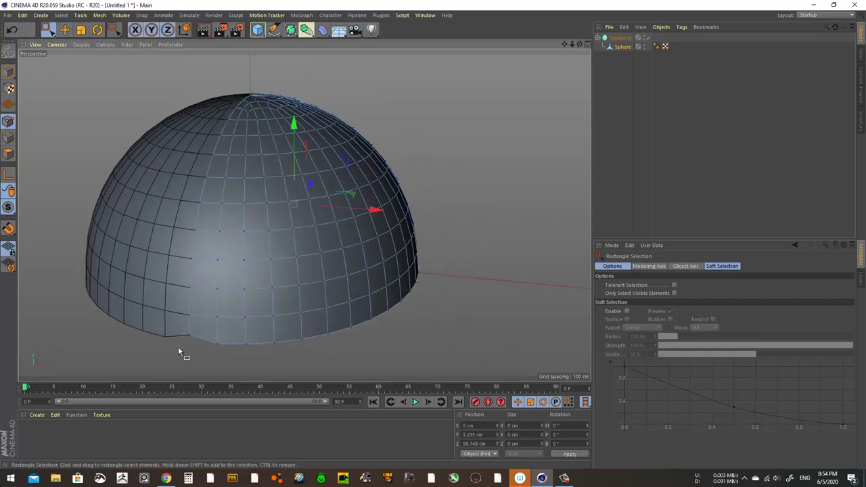
{"action": "left_click_drag", "start_coordinate": [178, 351], "coordinate": [202, 326], "text": "shift"}
{"action": "type", "text": "0"}
{"action": "key", "text": "Return"}
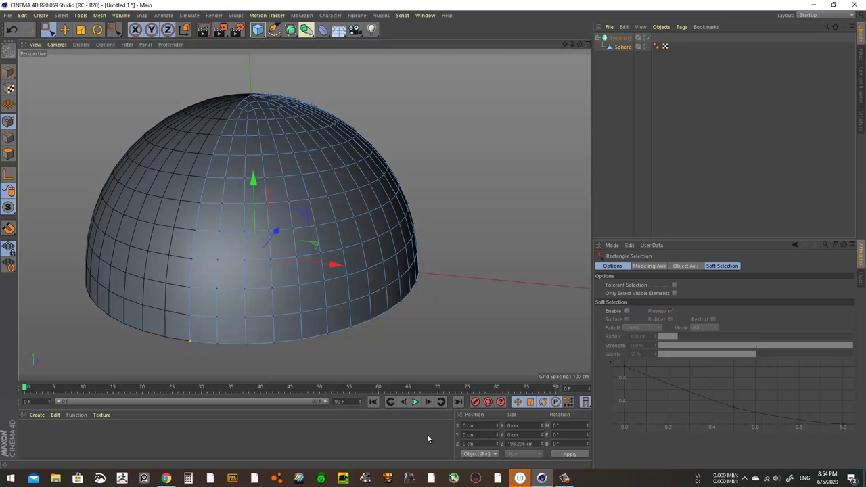
{"action": "left_click", "coordinate": [2, 140]}
Select a 2x2 block of polygons on the dome's lower front and delete it to open a doorway.
{"action": "key", "text": "e"}
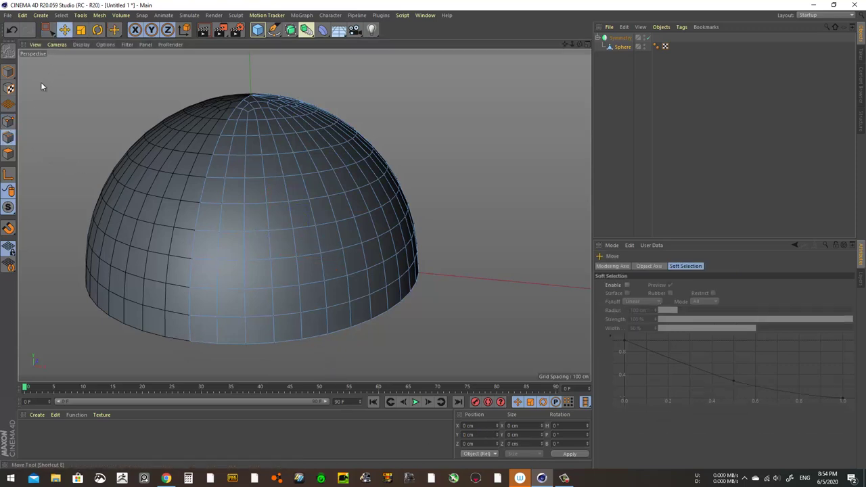
{"action": "left_click", "coordinate": [8, 155]}
{"action": "left_click", "coordinate": [209, 268]}
{"action": "left_click", "coordinate": [228, 270], "text": "shift"}
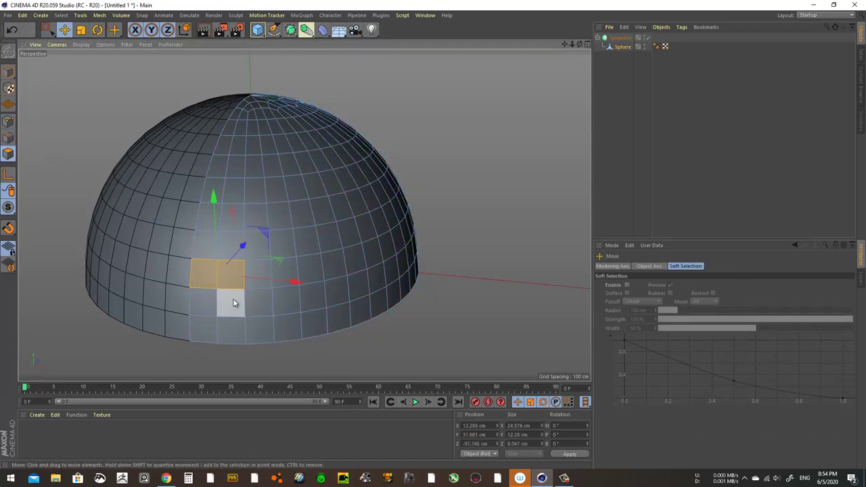
{"action": "left_click", "coordinate": [234, 300], "text": "shift"}
{"action": "left_click", "coordinate": [202, 304], "text": "shift"}
{"action": "mouse_move", "coordinate": [209, 340]}
{"action": "left_mouse_down", "text": "alt"}
{"action": "mouse_move", "coordinate": [220, 264]}
{"action": "mouse_move", "coordinate": [160, 248]}
{"action": "mouse_move", "coordinate": [214, 260]}
{"action": "left_mouse_up", "text": "alt"}
{"action": "key", "text": "Delete"}
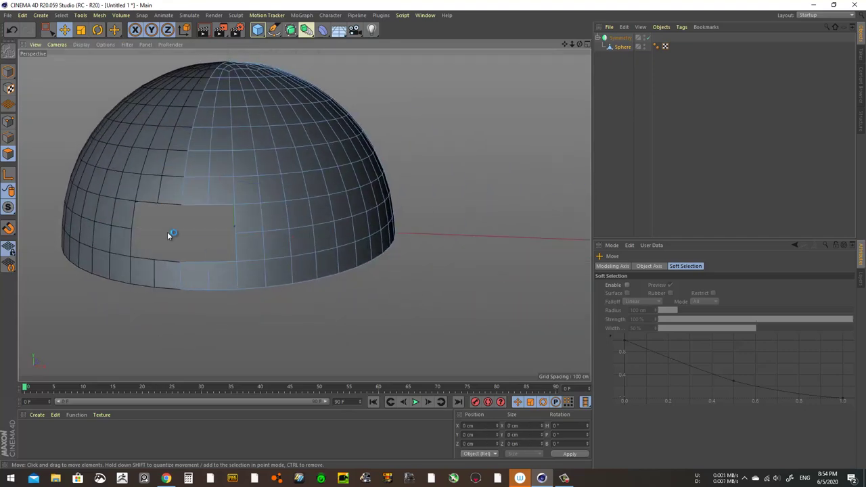
{"action": "left_click", "coordinate": [462, 266]}
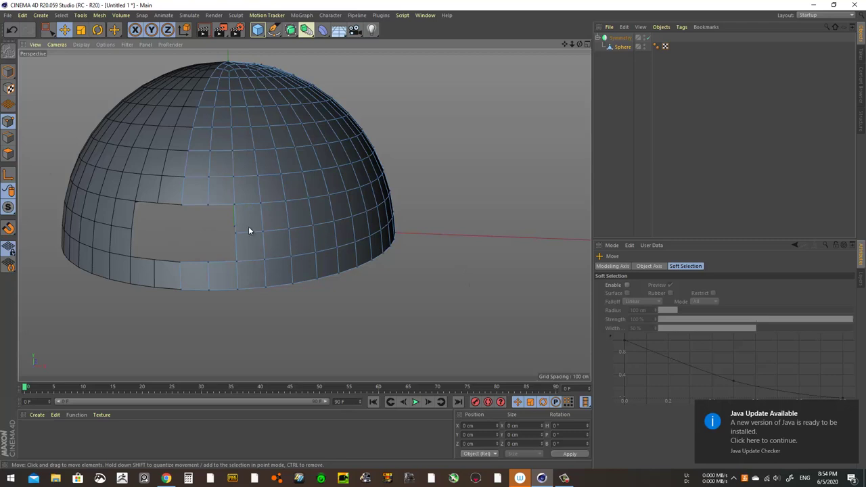
Apply Line Cut, then slide the hole's top and bottom edge points to even out the opening.
{"action": "right_click", "coordinate": [207, 241]}
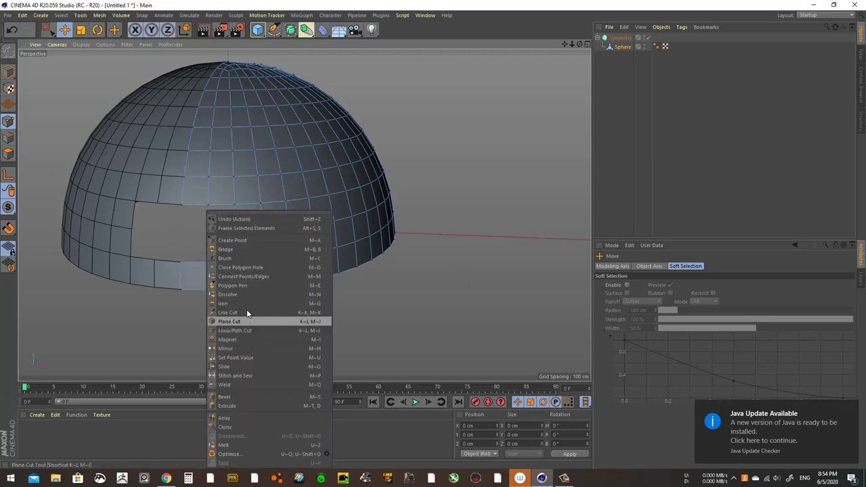
{"action": "left_click", "coordinate": [245, 312]}
{"action": "right_click", "coordinate": [208, 239]}
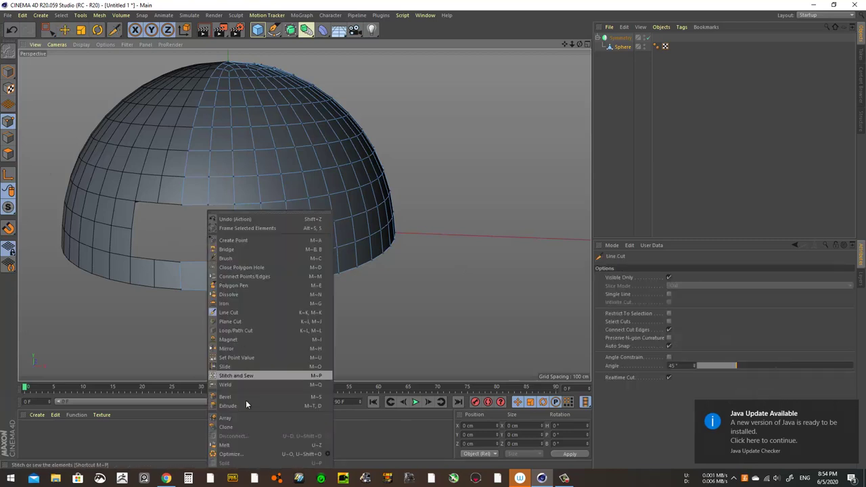
{"action": "left_click", "coordinate": [249, 369]}
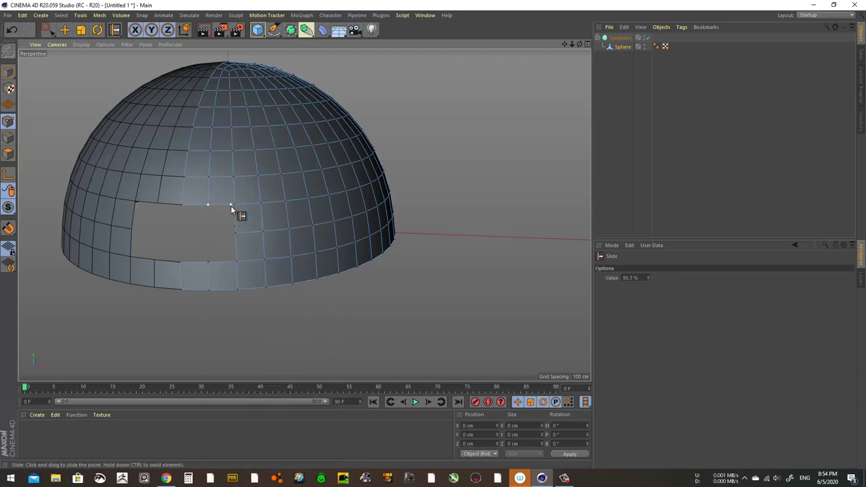
{"action": "left_click_drag", "start_coordinate": [231, 209], "coordinate": [212, 294]}
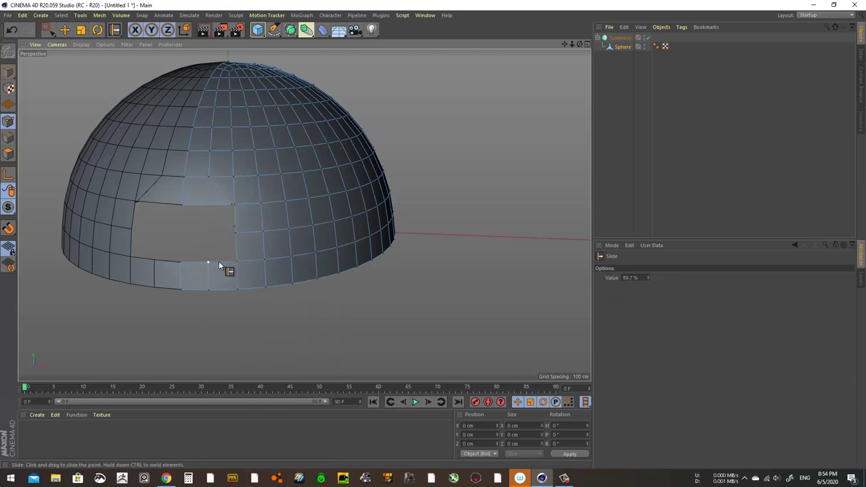
{"action": "left_click_drag", "start_coordinate": [234, 266], "coordinate": [234, 268]}
{"action": "scroll", "coordinate": [271, 261], "scroll_direction": "up", "scroll_amount": 3}
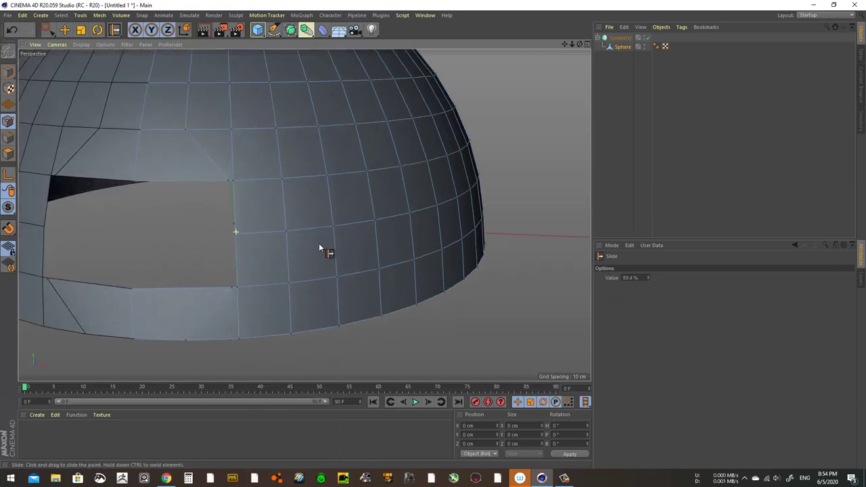
{"action": "scroll", "coordinate": [352, 252], "scroll_direction": "up", "scroll_amount": 2}
{"action": "scroll", "coordinate": [338, 257], "scroll_direction": "up", "scroll_amount": 1}
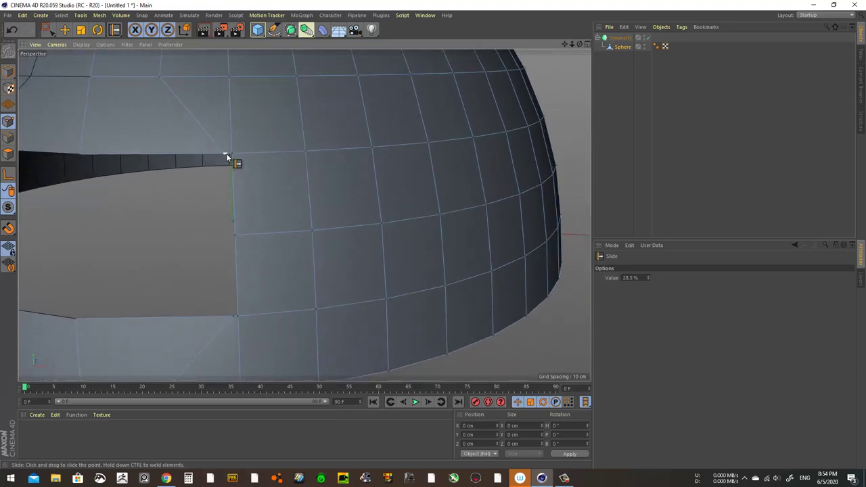
Select the hole's top, right and bottom edges and extrude them inward into a short tunnel.
{"action": "left_click", "coordinate": [64, 30]}
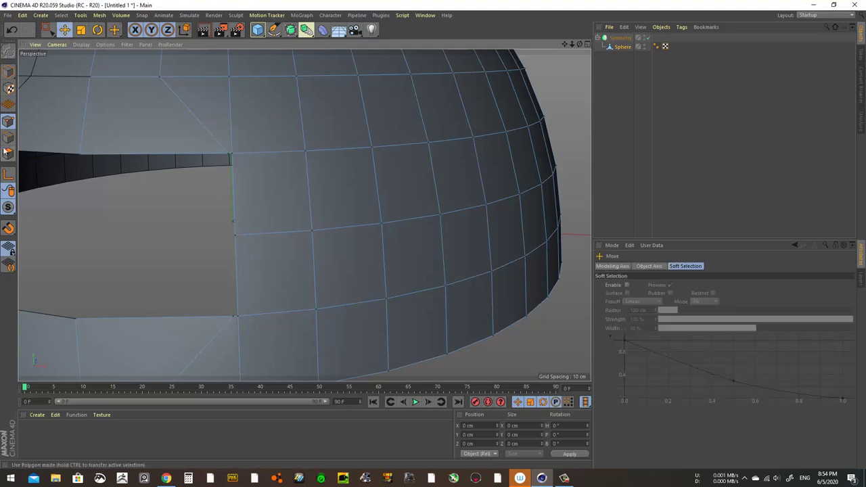
{"action": "left_click", "coordinate": [160, 157]}
{"action": "left_click", "coordinate": [234, 203], "text": "shift"}
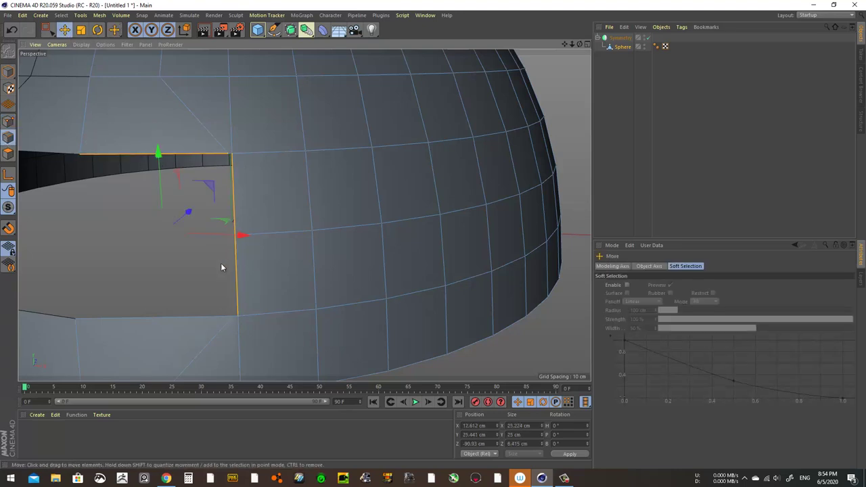
{"action": "left_click", "coordinate": [197, 318], "text": "shift"}
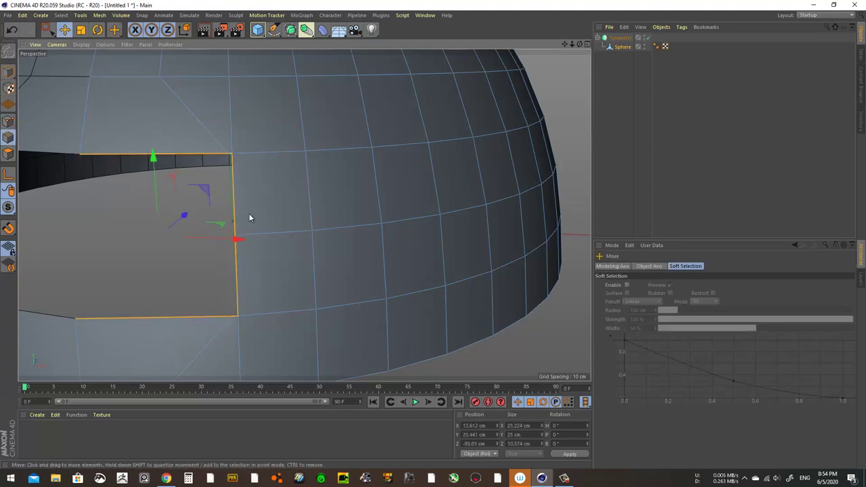
{"action": "scroll", "coordinate": [249, 217], "scroll_direction": "down", "scroll_amount": 5}
{"action": "mouse_move", "coordinate": [290, 162]}
{"action": "left_mouse_down", "text": "ctrl"}
{"action": "mouse_move", "coordinate": [309, 139]}
{"action": "mouse_move", "coordinate": [399, 156]}
{"action": "mouse_move", "coordinate": [330, 164]}
{"action": "mouse_move", "coordinate": [301, 146]}
{"action": "mouse_move", "coordinate": [267, 184]}
{"action": "mouse_move", "coordinate": [318, 165]}
{"action": "mouse_move", "coordinate": [312, 163]}
{"action": "left_mouse_up", "text": "ctrl"}
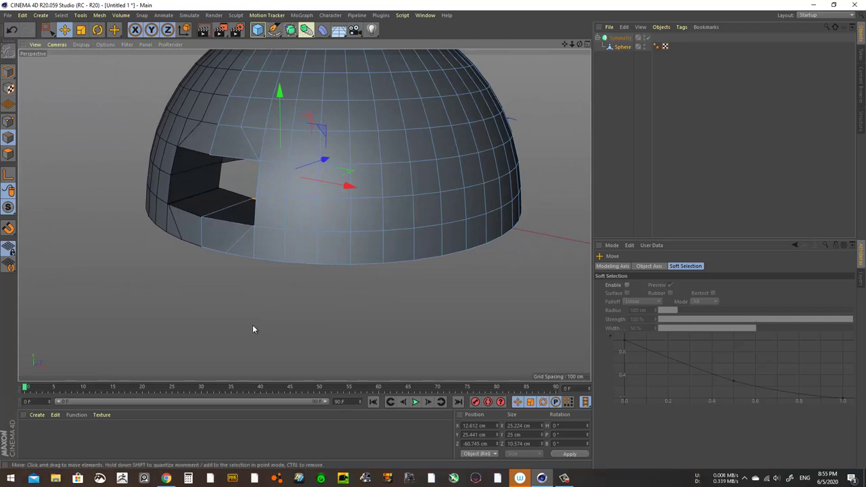
Add loop cuts with K~L beside the doorway edge and at its corner.
{"action": "key", "text": "k"}
{"action": "key", "text": "l"}
{"action": "scroll", "coordinate": [234, 266], "scroll_direction": "up", "scroll_amount": 3}
{"action": "scroll", "coordinate": [280, 238], "scroll_direction": "up", "scroll_amount": 3}
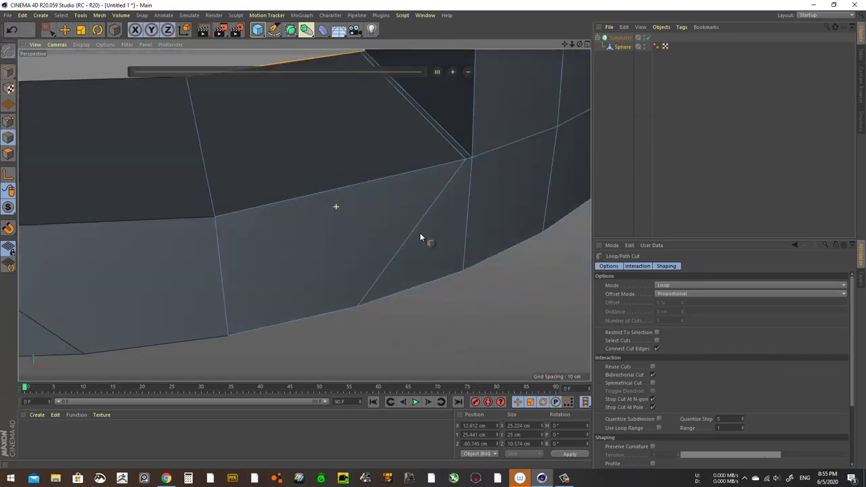
{"action": "scroll", "coordinate": [420, 237], "scroll_direction": "down", "scroll_amount": 3}
{"action": "left_click", "coordinate": [409, 174]}
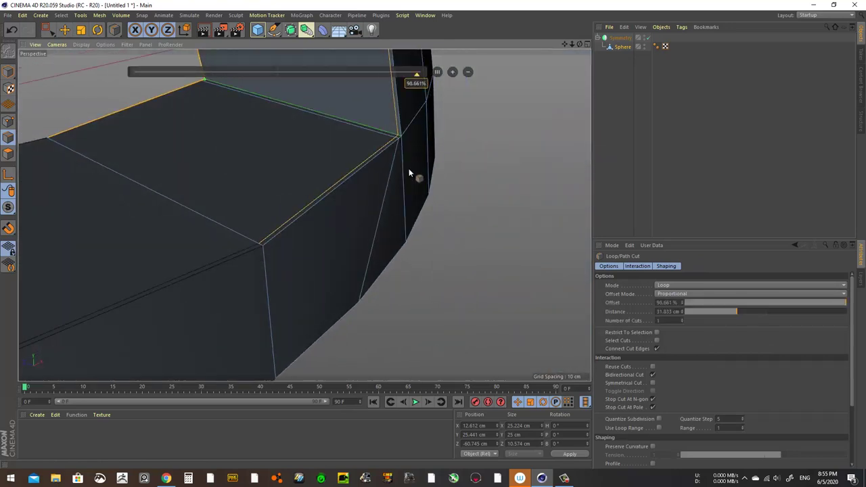
{"action": "scroll", "coordinate": [409, 173], "scroll_direction": "up", "scroll_amount": 2}
{"action": "scroll", "coordinate": [396, 149], "scroll_direction": "up", "scroll_amount": 1}
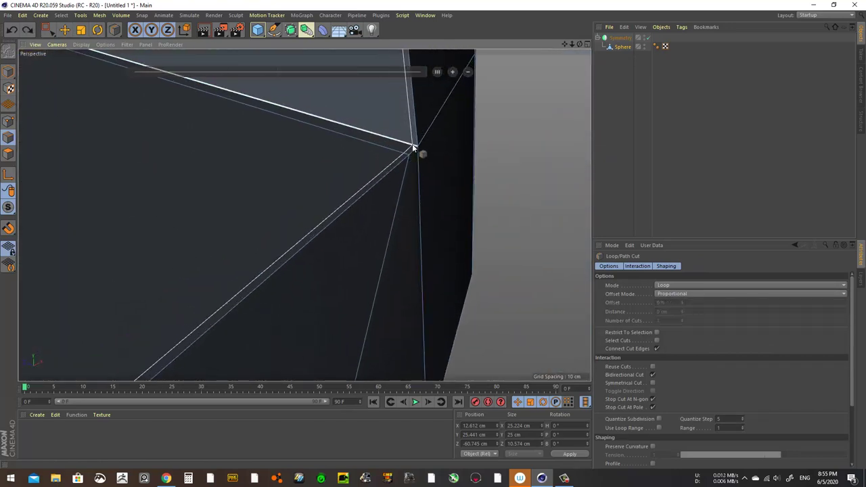
{"action": "left_click", "coordinate": [413, 148]}
Add a Subdivision Surface, switch to Gouraud Shading without lines, and orbit around the smoothed dome.
{"action": "left_click", "coordinate": [306, 29]}
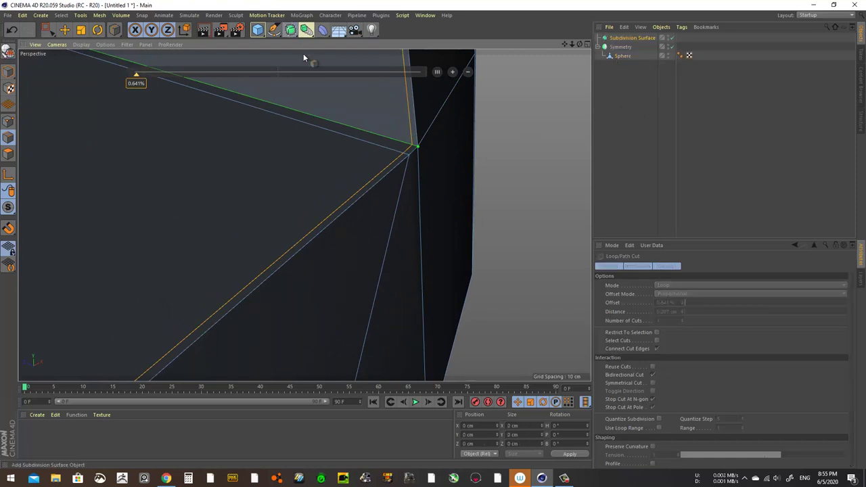
{"action": "scroll", "coordinate": [371, 163], "scroll_direction": "down", "scroll_amount": 8}
{"action": "scroll", "coordinate": [258, 141], "scroll_direction": "down", "scroll_amount": 3}
{"action": "left_click_drag", "start_coordinate": [258, 140], "coordinate": [414, 157], "text": "alt"}
{"action": "scroll", "coordinate": [414, 157], "scroll_direction": "down", "scroll_amount": 2}
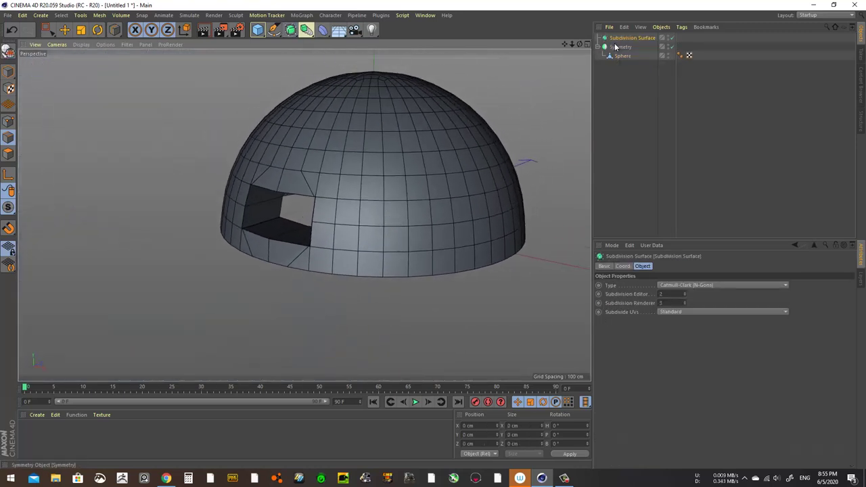
{"action": "left_click", "coordinate": [626, 47]}
{"action": "left_click", "coordinate": [631, 84]}
{"action": "left_click_drag", "start_coordinate": [388, 234], "coordinate": [379, 232], "text": "alt"}
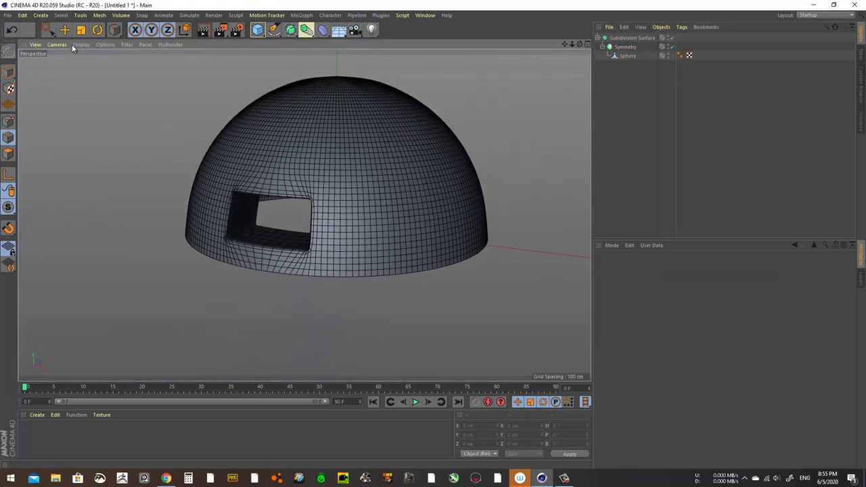
{"action": "left_click", "coordinate": [82, 44]}
{"action": "left_click", "coordinate": [92, 56]}
{"action": "mouse_move", "coordinate": [474, 224]}
{"action": "left_mouse_down", "text": "alt"}
{"action": "mouse_move", "coordinate": [324, 261]}
{"action": "mouse_move", "coordinate": [348, 247]}
{"action": "mouse_move", "coordinate": [366, 193]}
{"action": "left_mouse_up", "text": "alt"}
Slide the edge beside the entrance rim to 5.2%, then deselect and inspect the smoothed dome.
{"action": "left_click", "coordinate": [628, 56]}
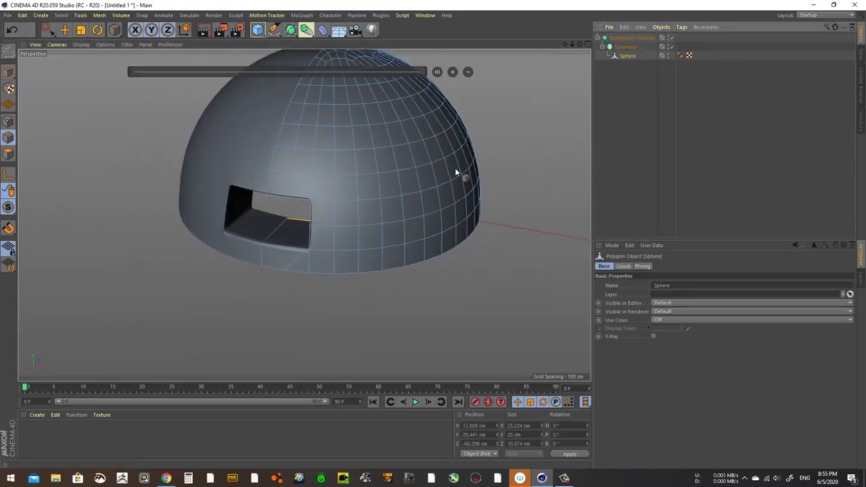
{"action": "right_click", "coordinate": [278, 191]}
{"action": "left_click", "coordinate": [298, 342]}
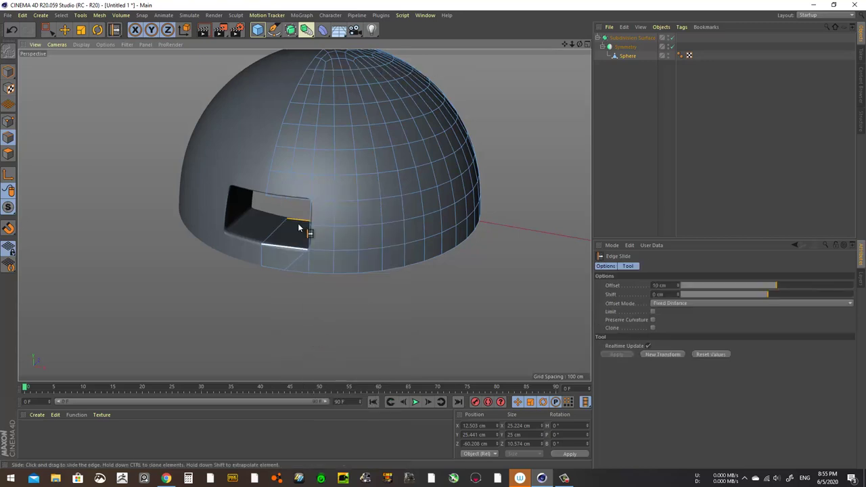
{"action": "scroll", "coordinate": [416, 241], "scroll_direction": "up", "scroll_amount": 3}
{"action": "scroll", "coordinate": [271, 209], "scroll_direction": "up", "scroll_amount": 3}
{"action": "left_click", "coordinate": [8, 122]}
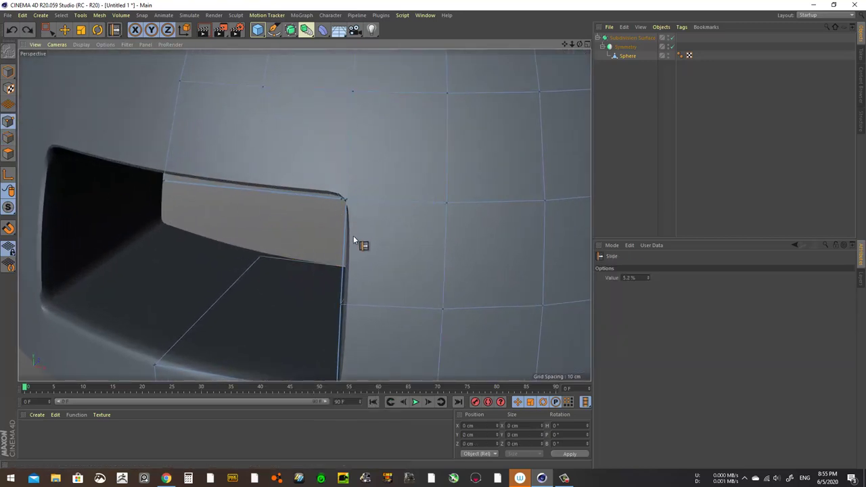
{"action": "left_click", "coordinate": [619, 161]}
{"action": "scroll", "coordinate": [358, 298], "scroll_direction": "down", "scroll_amount": 5}
{"action": "mouse_move", "coordinate": [357, 298]}
{"action": "left_mouse_down", "text": "alt"}
{"action": "mouse_move", "coordinate": [412, 274]}
{"action": "mouse_move", "coordinate": [436, 291]}
{"action": "mouse_move", "coordinate": [367, 315]}
{"action": "mouse_move", "coordinate": [329, 299]}
{"action": "left_mouse_up", "text": "alt"}
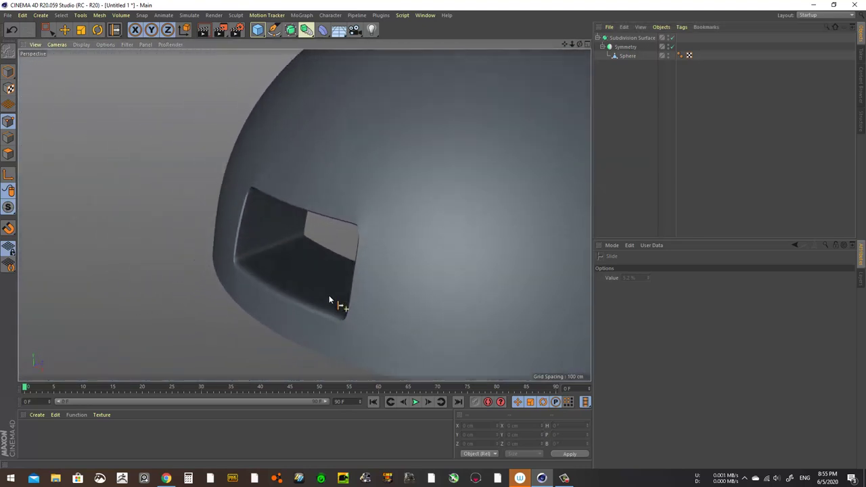
{"action": "left_click", "coordinate": [628, 56]}
{"action": "mouse_move", "coordinate": [110, 180]}
{"action": "left_mouse_down", "text": "alt"}
{"action": "mouse_move", "coordinate": [337, 248]}
{"action": "mouse_move", "coordinate": [379, 240]}
{"action": "left_mouse_up", "text": "alt"}
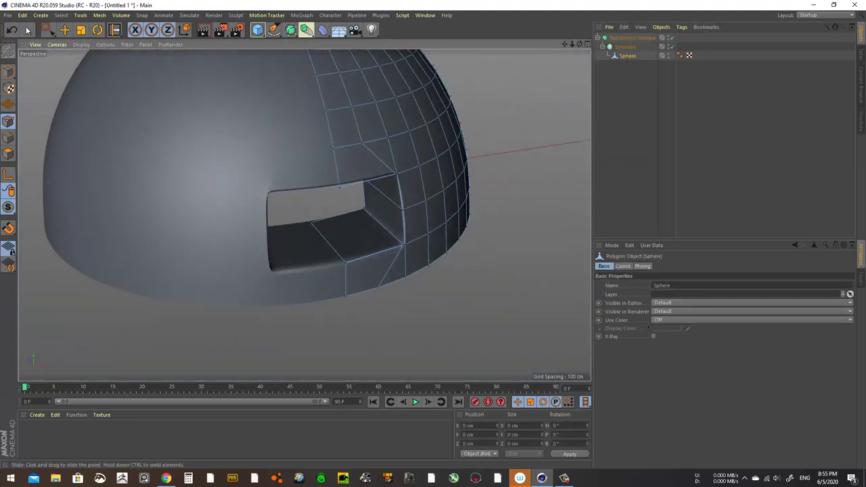
Select the unwanted edges along the opening's lower rim and dissolve them.
{"action": "key", "text": "e"}
{"action": "left_click", "coordinate": [383, 238]}
{"action": "scroll", "coordinate": [384, 238], "scroll_direction": "up", "scroll_amount": 5}
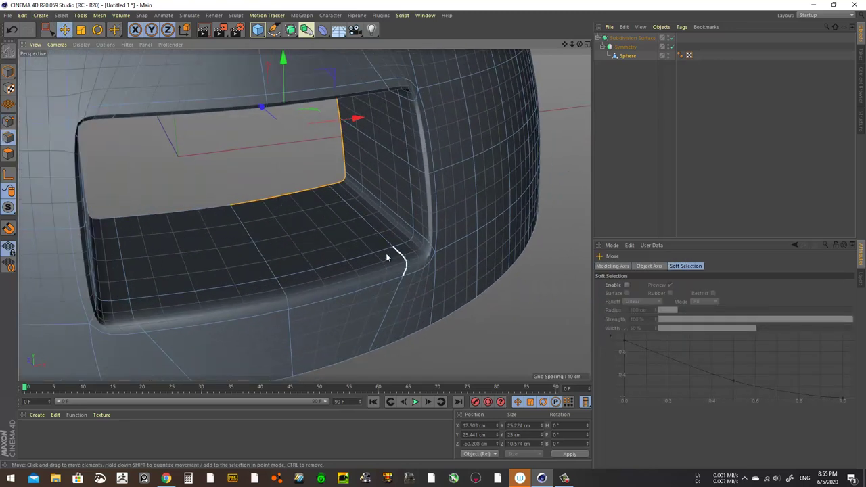
{"action": "left_click", "coordinate": [368, 245], "text": "shift"}
{"action": "right_click", "coordinate": [358, 250]}
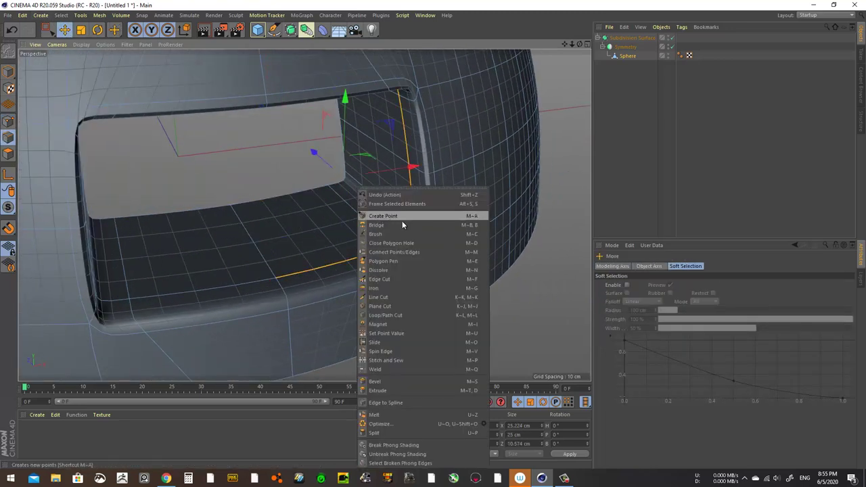
{"action": "left_click", "coordinate": [397, 270]}
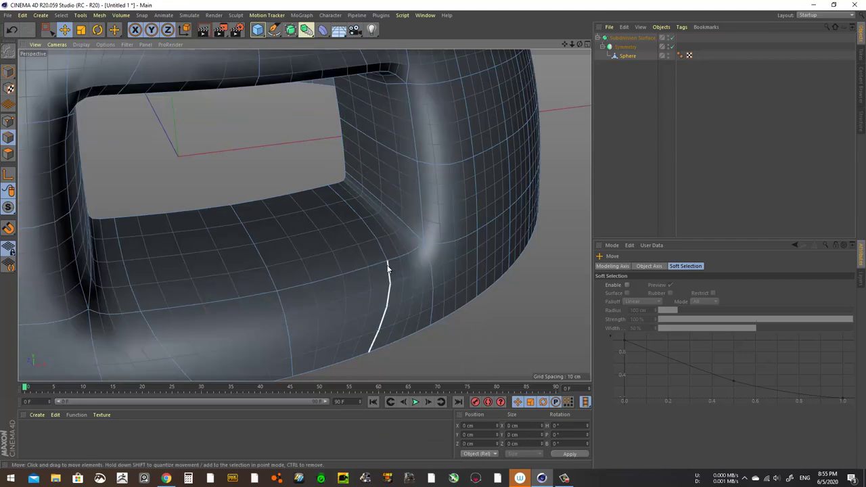
Select the opening's floor, side and top rim edges and start a Chamfer bevel with 10 cm offset.
{"action": "left_click", "coordinate": [371, 267]}
{"action": "left_click", "coordinate": [406, 251], "text": "shift"}
{"action": "left_click", "coordinate": [418, 203], "text": "shift"}
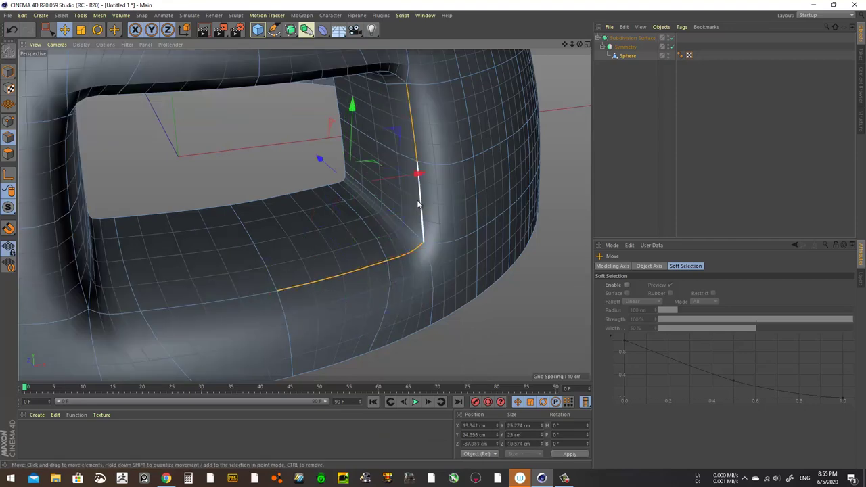
{"action": "left_click", "coordinate": [337, 78], "text": "shift"}
{"action": "left_click", "coordinate": [360, 80], "text": "shift"}
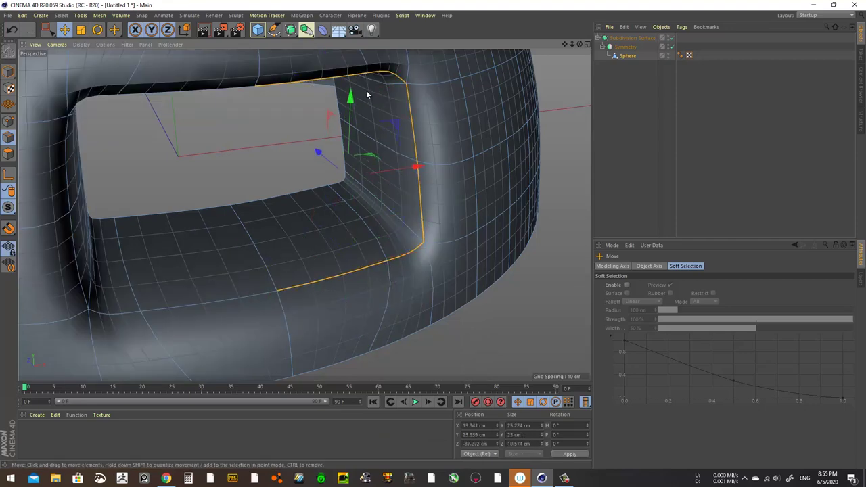
{"action": "mouse_move", "coordinate": [360, 79]}
{"action": "left_mouse_down", "text": "alt"}
{"action": "mouse_move", "coordinate": [411, 107]}
{"action": "mouse_move", "coordinate": [406, 173]}
{"action": "mouse_move", "coordinate": [451, 164]}
{"action": "left_mouse_up", "text": "alt"}
{"action": "right_click", "coordinate": [492, 191]}
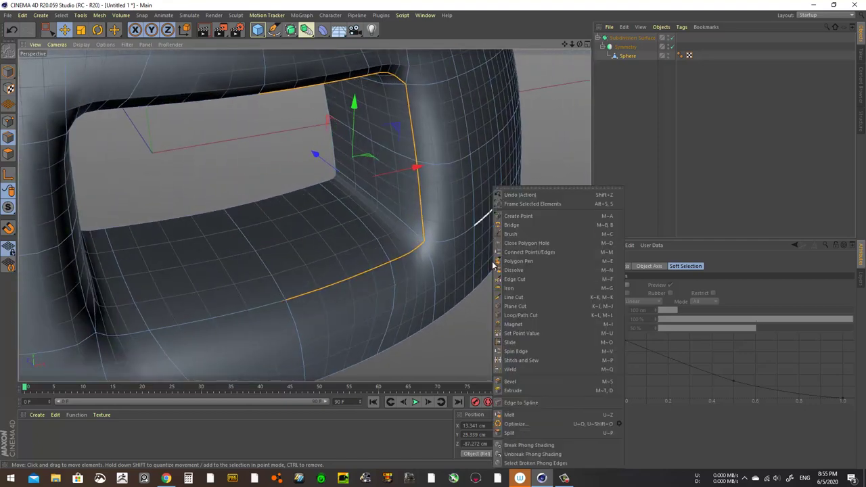
{"action": "left_click", "coordinate": [523, 381]}
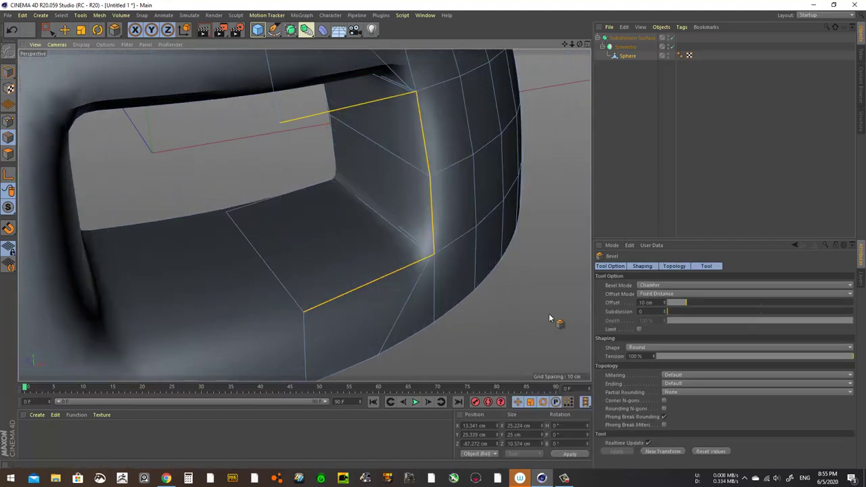
Try the Solid bevel mode on the rim edges, then return to Chamfer without subdivisions.
{"action": "left_click", "coordinate": [665, 312]}
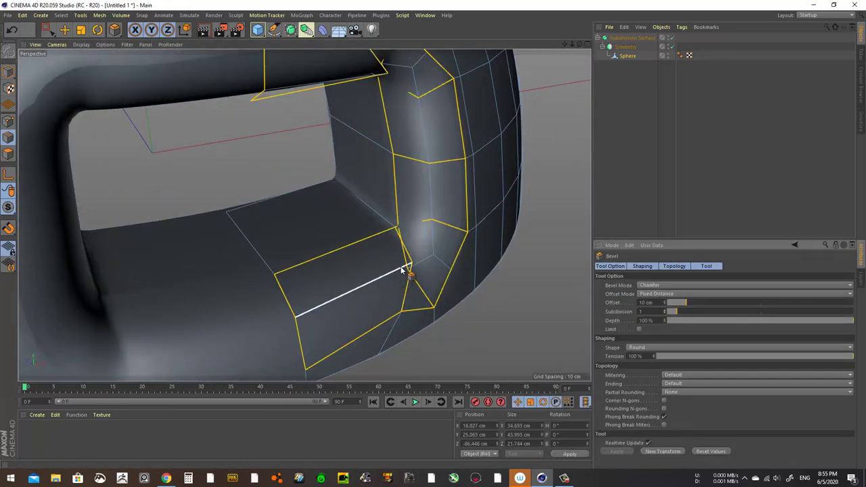
{"action": "scroll", "coordinate": [402, 272], "scroll_direction": "up", "scroll_amount": 3}
{"action": "scroll", "coordinate": [498, 284], "scroll_direction": "up", "scroll_amount": 4}
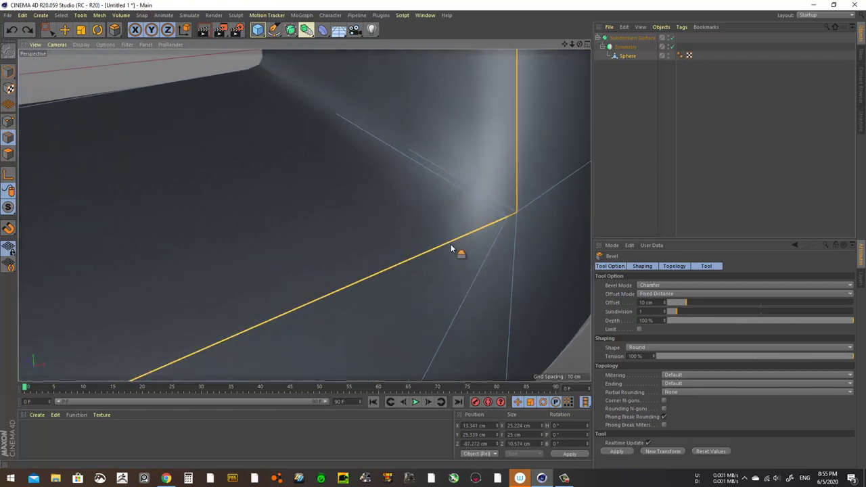
{"action": "left_click_drag", "start_coordinate": [455, 261], "coordinate": [453, 245]}
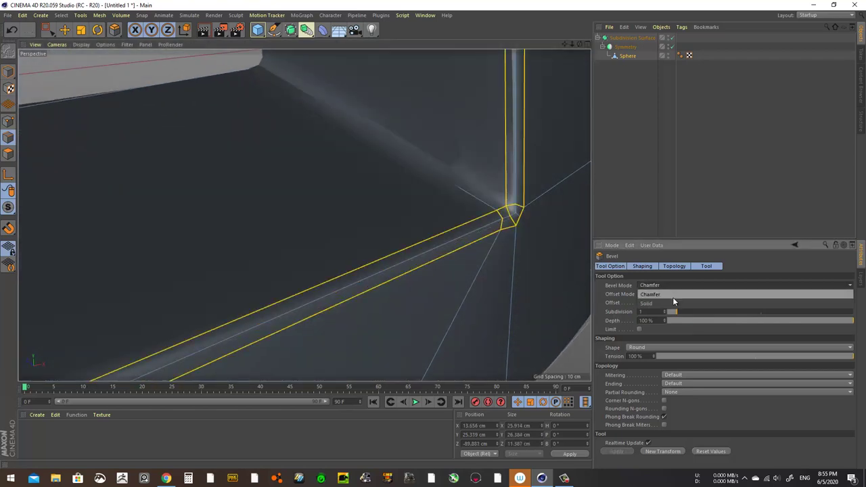
{"action": "left_click", "coordinate": [669, 302]}
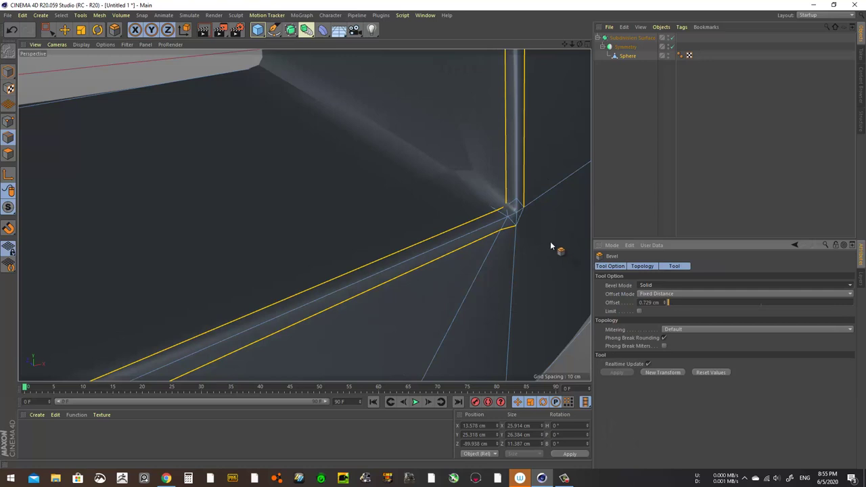
{"action": "left_click", "coordinate": [671, 287]}
{"action": "left_click", "coordinate": [667, 295]}
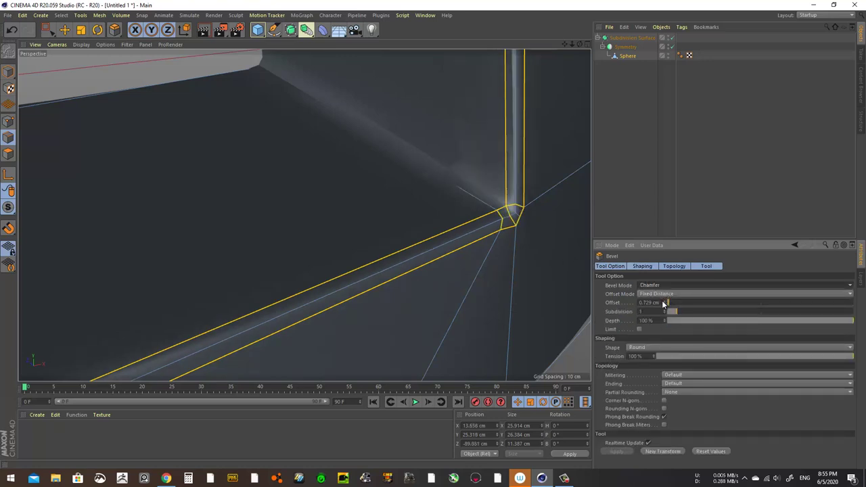
{"action": "left_click", "coordinate": [665, 314]}
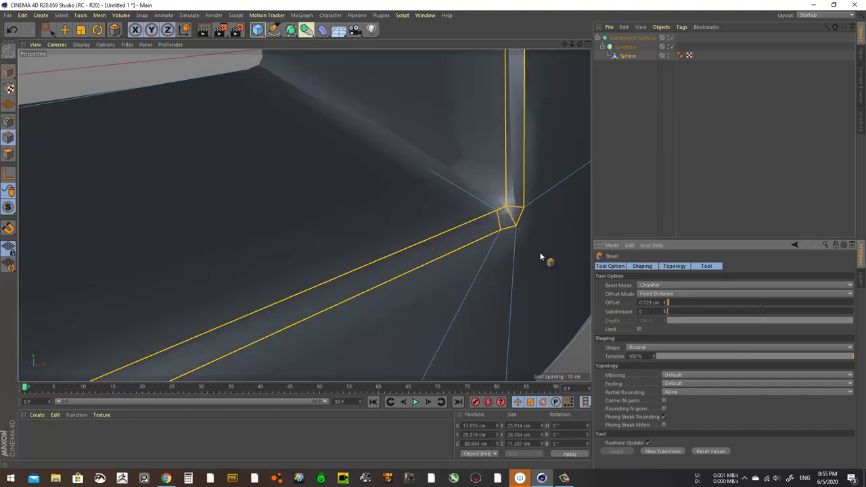
Set the rim chamfer to about 0.6 cm offset with 1 subdivision and apply it.
{"action": "mouse_move", "coordinate": [540, 257]}
{"action": "left_mouse_down", "text": "alt"}
{"action": "mouse_move", "coordinate": [410, 229]}
{"action": "mouse_move", "coordinate": [460, 220]}
{"action": "left_mouse_up", "text": "alt"}
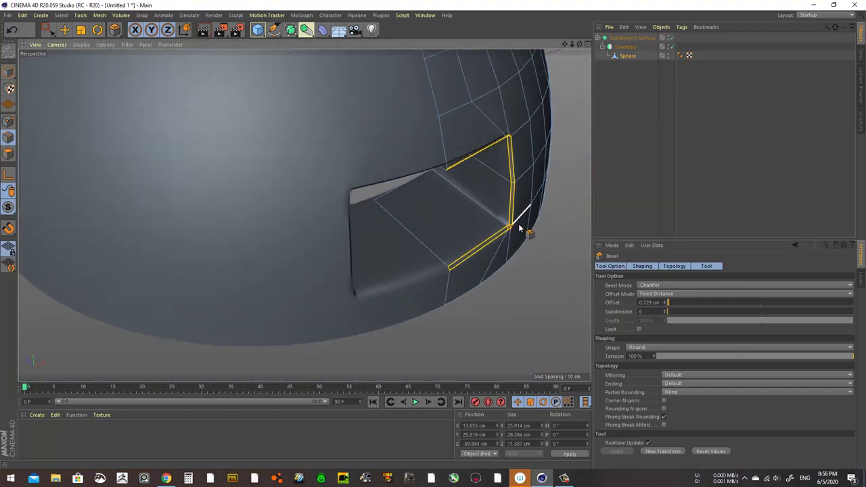
{"action": "mouse_move", "coordinate": [467, 202]}
{"action": "left_mouse_down", "text": "alt"}
{"action": "mouse_move", "coordinate": [484, 247]}
{"action": "mouse_move", "coordinate": [478, 273]}
{"action": "mouse_move", "coordinate": [479, 239]}
{"action": "mouse_move", "coordinate": [535, 190]}
{"action": "left_mouse_up", "text": "alt"}
{"action": "scroll", "coordinate": [441, 242], "scroll_direction": "up", "scroll_amount": 5}
{"action": "left_click", "coordinate": [665, 310]}
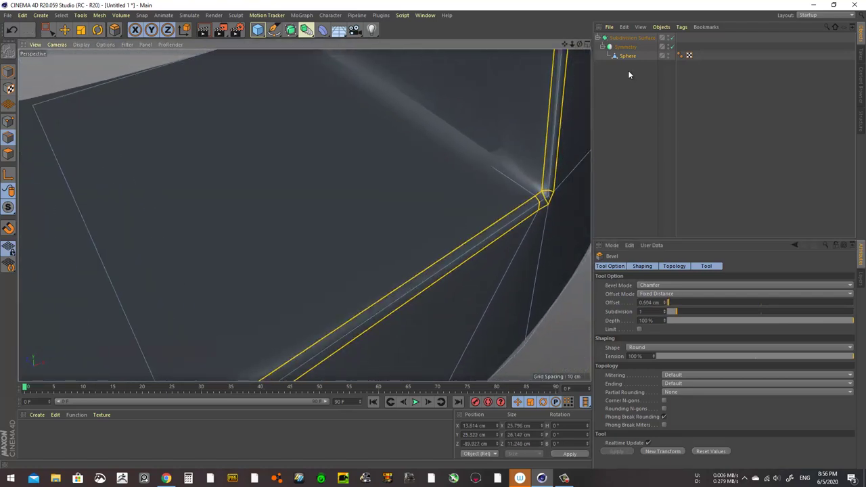
{"action": "left_click", "coordinate": [630, 117]}
{"action": "left_click_drag", "start_coordinate": [551, 252], "coordinate": [459, 234], "text": "alt"}
Undo the first bevel and re-bevel the doorway rim edges to 0.725, then clear the selection.
{"action": "key", "text": "ctrl+z"}
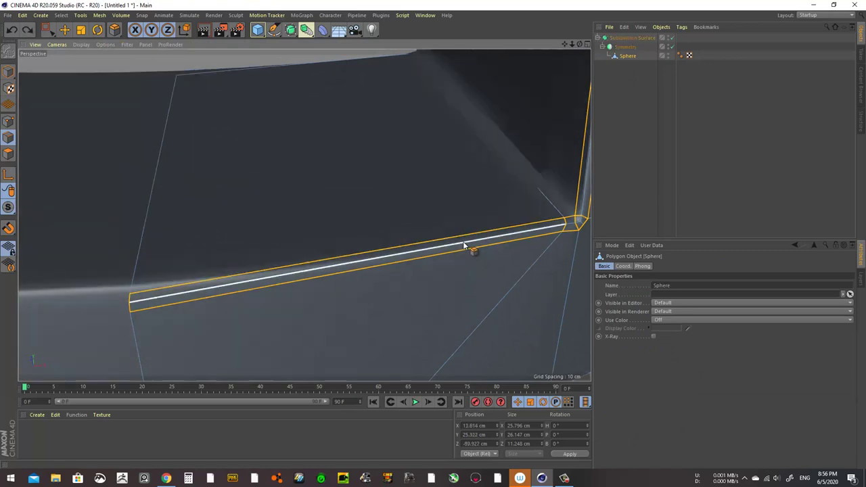
{"action": "key", "text": "ctrl+z"}
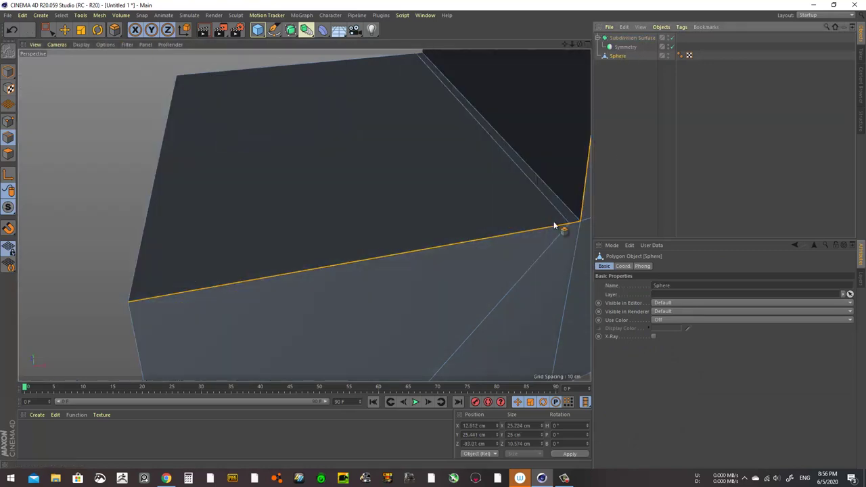
{"action": "mouse_move", "coordinate": [503, 237]}
{"action": "left_mouse_down"}
{"action": "mouse_move", "coordinate": [460, 226]}
{"action": "mouse_move", "coordinate": [440, 238]}
{"action": "mouse_move", "coordinate": [491, 228]}
{"action": "mouse_move", "coordinate": [513, 237]}
{"action": "mouse_move", "coordinate": [488, 230]}
{"action": "left_mouse_up"}
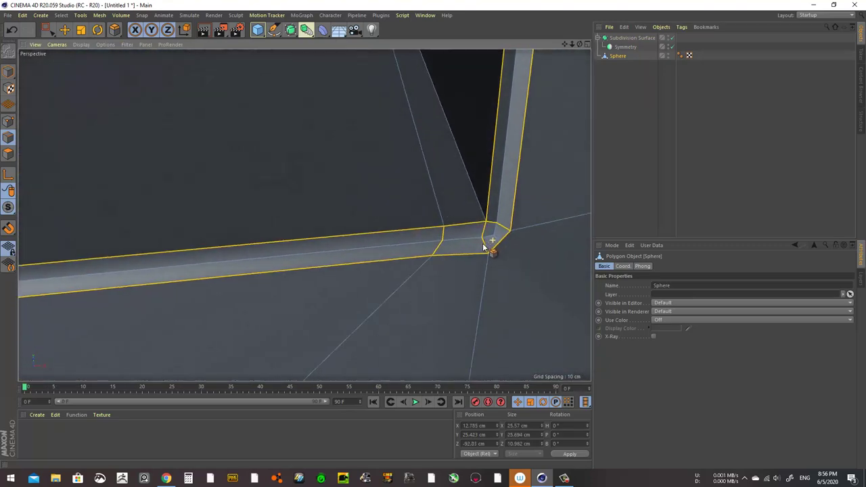
{"action": "left_click", "coordinate": [8, 121]}
{"action": "left_click", "coordinate": [64, 30]}
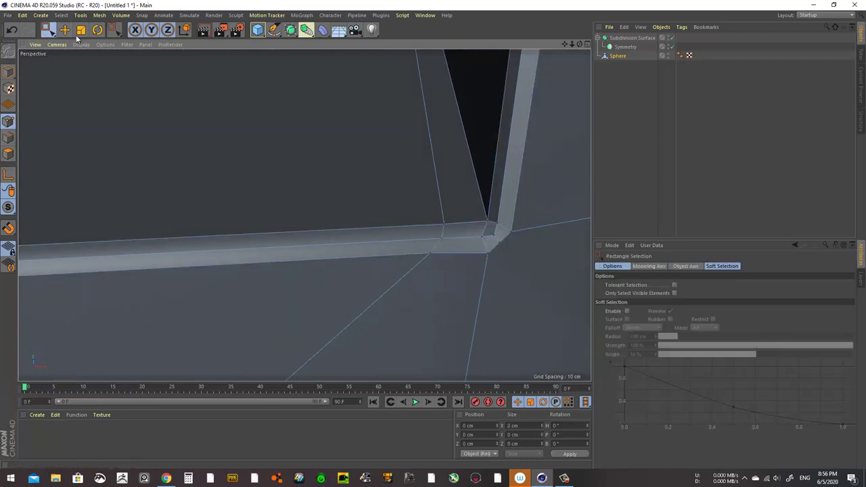
{"action": "left_click_drag", "start_coordinate": [76, 54], "coordinate": [278, 291], "text": "alt"}
Apply Stitch and Sew, then Slide, to the edges at the bevelled doorway corner.
{"action": "right_click", "coordinate": [279, 293]}
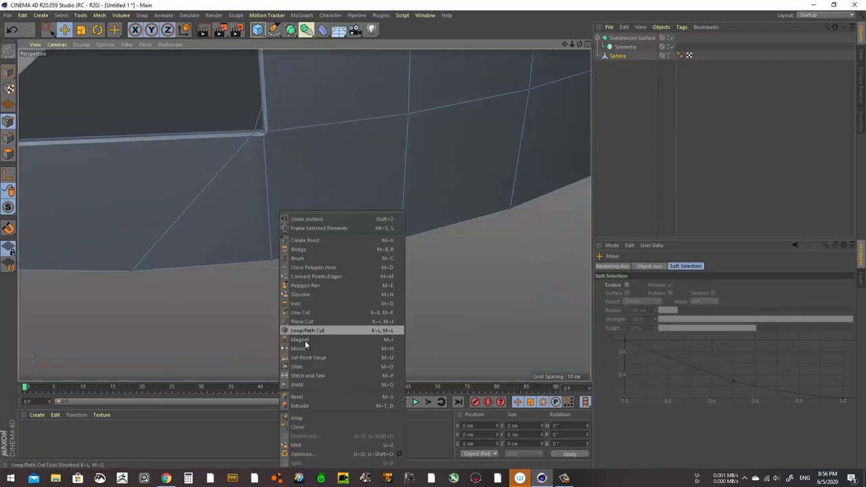
{"action": "left_click", "coordinate": [308, 376]}
{"action": "right_click_drag", "start_coordinate": [244, 132], "coordinate": [391, 153], "text": "alt"}
{"action": "mouse_move", "coordinate": [391, 150]}
{"action": "left_mouse_down", "text": "alt"}
{"action": "mouse_move", "coordinate": [348, 159]}
{"action": "mouse_move", "coordinate": [367, 131]}
{"action": "mouse_move", "coordinate": [348, 166]}
{"action": "mouse_move", "coordinate": [392, 145]}
{"action": "mouse_move", "coordinate": [386, 160]}
{"action": "left_mouse_up", "text": "alt"}
{"action": "right_click", "coordinate": [352, 134]}
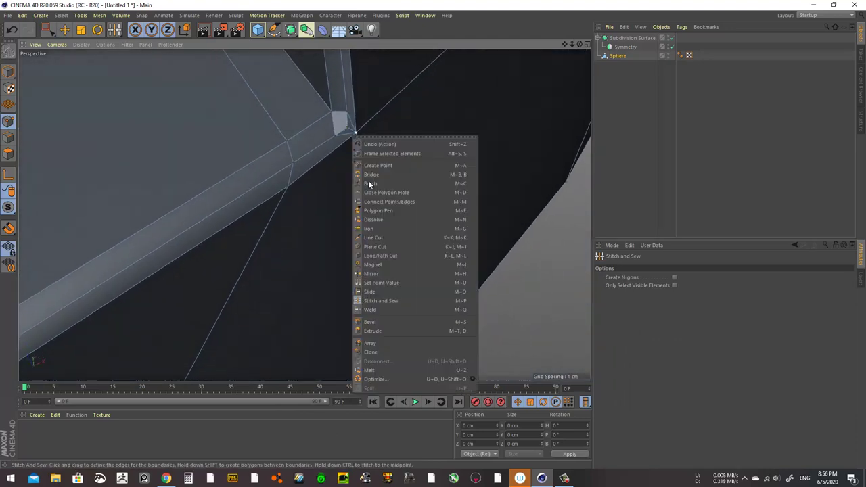
{"action": "left_click", "coordinate": [377, 292]}
{"action": "mouse_move", "coordinate": [345, 129]}
{"action": "left_mouse_down", "text": "alt"}
{"action": "mouse_move", "coordinate": [389, 134]}
{"action": "mouse_move", "coordinate": [360, 140]}
{"action": "mouse_move", "coordinate": [345, 105]}
{"action": "mouse_move", "coordinate": [293, 99]}
{"action": "left_mouse_up", "text": "alt"}
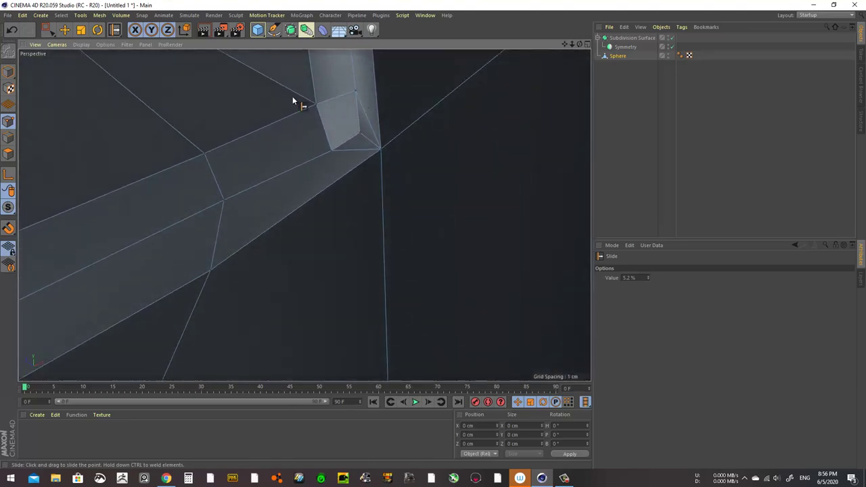
Select the bevel's corner vertex and stitch the corner edges together, then inspect the corner.
{"action": "left_click", "coordinate": [65, 29]}
{"action": "left_click", "coordinate": [348, 127]}
{"action": "mouse_move", "coordinate": [352, 133]}
{"action": "left_mouse_down", "text": "alt"}
{"action": "mouse_move", "coordinate": [442, 164]}
{"action": "mouse_move", "coordinate": [474, 159]}
{"action": "mouse_move", "coordinate": [319, 151]}
{"action": "mouse_move", "coordinate": [354, 158]}
{"action": "mouse_move", "coordinate": [323, 117]}
{"action": "mouse_move", "coordinate": [300, 110]}
{"action": "mouse_move", "coordinate": [318, 118]}
{"action": "mouse_move", "coordinate": [294, 119]}
{"action": "mouse_move", "coordinate": [248, 86]}
{"action": "mouse_move", "coordinate": [313, 126]}
{"action": "mouse_move", "coordinate": [267, 125]}
{"action": "left_mouse_up", "text": "alt"}
{"action": "right_click", "coordinate": [266, 122]}
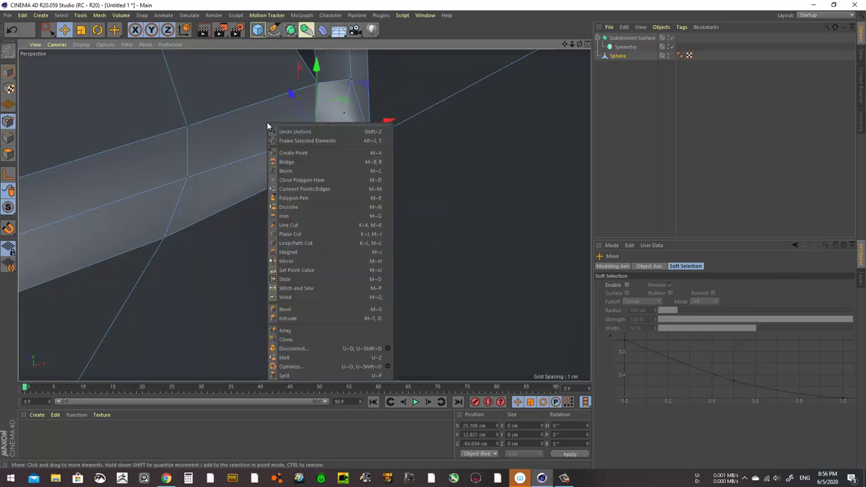
{"action": "left_click", "coordinate": [333, 298]}
{"action": "mouse_move", "coordinate": [342, 247]}
{"action": "left_mouse_down", "text": "alt"}
{"action": "mouse_move", "coordinate": [304, 215]}
{"action": "mouse_move", "coordinate": [370, 257]}
{"action": "mouse_move", "coordinate": [393, 216]}
{"action": "left_mouse_up", "text": "alt"}
{"action": "scroll", "coordinate": [327, 227], "scroll_direction": "down", "scroll_amount": 5}
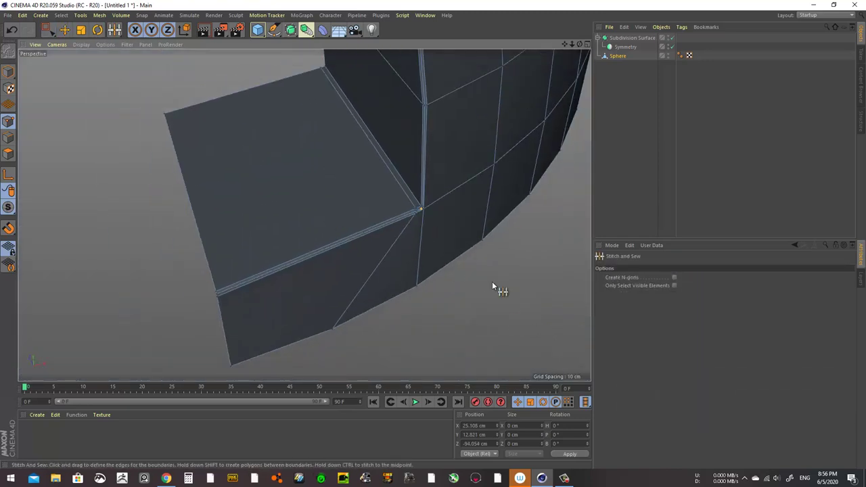
{"action": "left_click_drag", "start_coordinate": [492, 285], "coordinate": [462, 251], "text": "alt"}
{"action": "scroll", "coordinate": [444, 221], "scroll_direction": "up", "scroll_amount": 4}
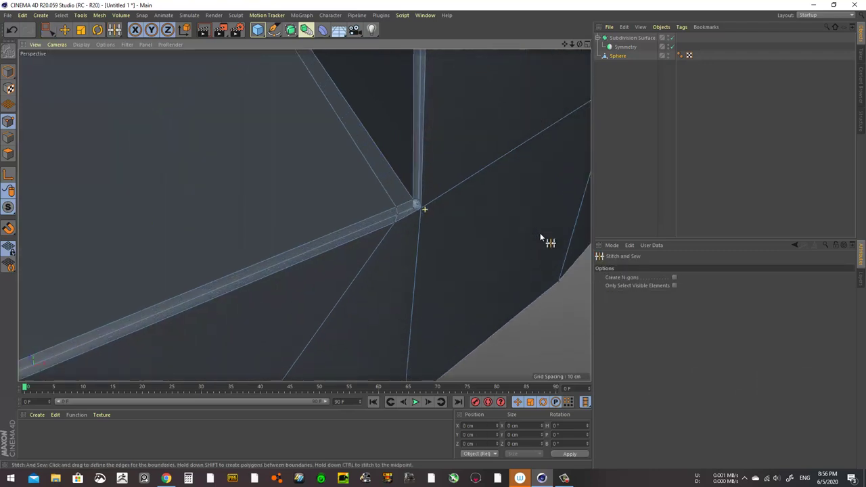
{"action": "scroll", "coordinate": [414, 206], "scroll_direction": "up", "scroll_amount": 3}
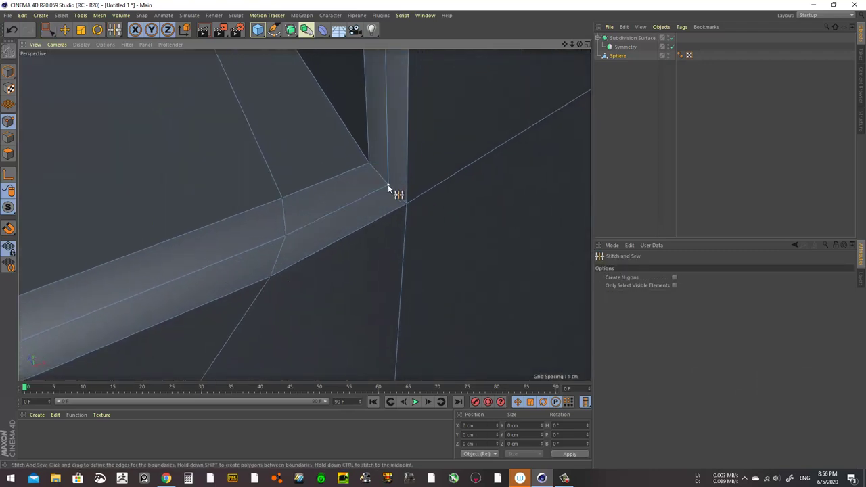
{"action": "mouse_move", "coordinate": [463, 155]}
{"action": "left_mouse_down", "text": "alt"}
{"action": "mouse_move", "coordinate": [368, 172]}
{"action": "mouse_move", "coordinate": [400, 155]}
{"action": "left_mouse_up", "text": "alt"}
{"action": "scroll", "coordinate": [375, 163], "scroll_direction": "down", "scroll_amount": 3}
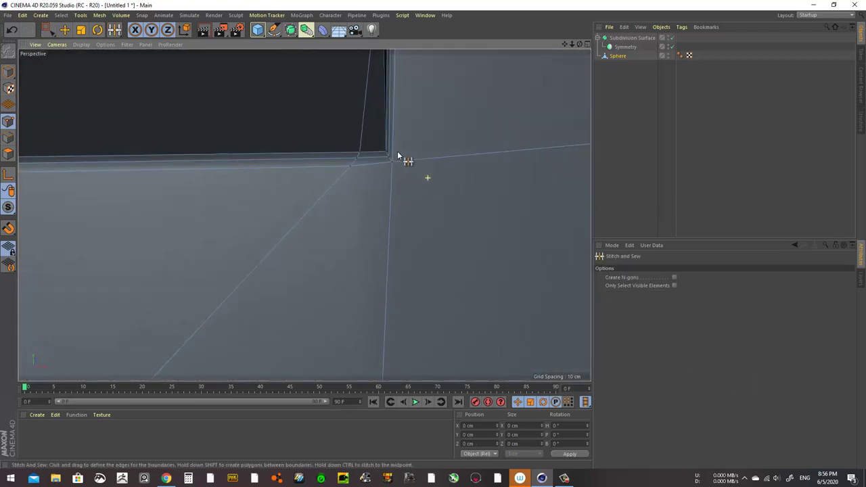
{"action": "mouse_move", "coordinate": [477, 145]}
{"action": "left_mouse_down", "text": "alt"}
{"action": "mouse_move", "coordinate": [386, 271]}
{"action": "mouse_move", "coordinate": [427, 162]}
{"action": "mouse_move", "coordinate": [404, 217]}
{"action": "left_mouse_up", "text": "alt"}
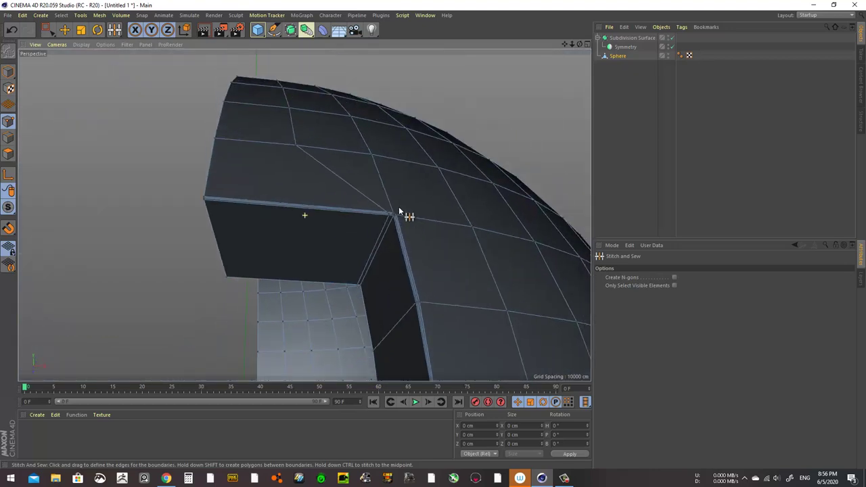
{"action": "scroll", "coordinate": [512, 226], "scroll_direction": "up", "scroll_amount": 3}
{"action": "mouse_move", "coordinate": [511, 225]}
{"action": "left_mouse_down", "text": "alt"}
{"action": "mouse_move", "coordinate": [451, 271]}
{"action": "mouse_move", "coordinate": [404, 244]}
{"action": "mouse_move", "coordinate": [386, 247]}
{"action": "mouse_move", "coordinate": [386, 255]}
{"action": "mouse_move", "coordinate": [429, 232]}
{"action": "mouse_move", "coordinate": [418, 257]}
{"action": "mouse_move", "coordinate": [378, 292]}
{"action": "mouse_move", "coordinate": [330, 242]}
{"action": "left_mouse_up", "text": "alt"}
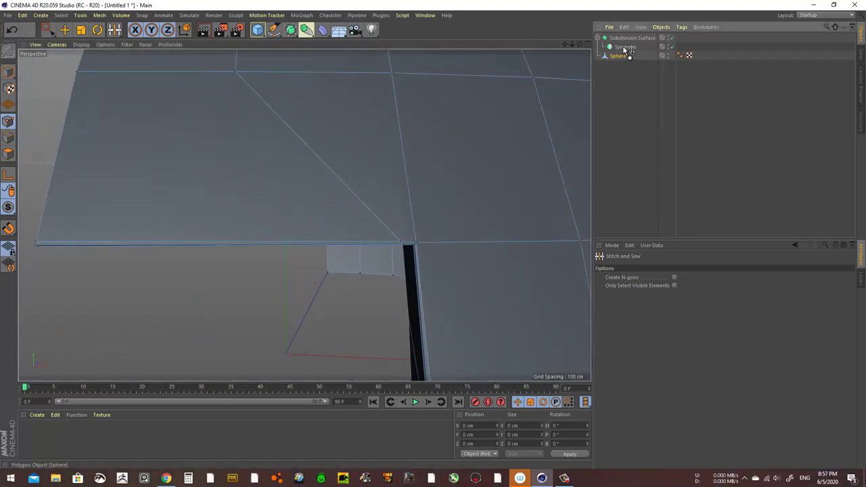
Nest the Sphere under the Symmetry object to see the smoothed dome's doorway.
{"action": "left_click_drag", "start_coordinate": [618, 56], "coordinate": [625, 47]}
{"action": "scroll", "coordinate": [436, 194], "scroll_direction": "down", "scroll_amount": 5}
{"action": "mouse_move", "coordinate": [436, 193]}
{"action": "left_mouse_down", "text": "alt"}
{"action": "mouse_move", "coordinate": [429, 232]}
{"action": "mouse_move", "coordinate": [493, 203]}
{"action": "mouse_move", "coordinate": [456, 166]}
{"action": "mouse_move", "coordinate": [425, 191]}
{"action": "left_mouse_up", "text": "alt"}
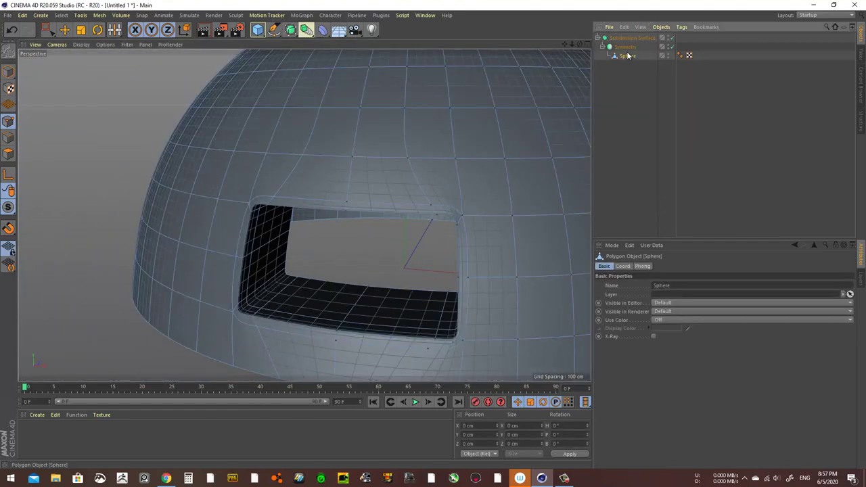
Select the doorway's bottom edge and try an Edge Slide on it, then undo.
{"action": "left_click", "coordinate": [64, 29]}
{"action": "left_click", "coordinate": [8, 137]}
{"action": "scroll", "coordinate": [211, 229], "scroll_direction": "up", "scroll_amount": 3}
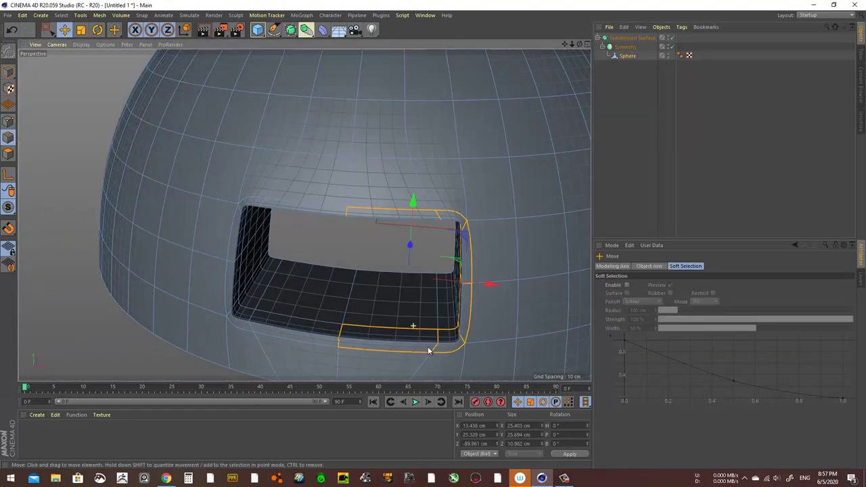
{"action": "left_click_drag", "start_coordinate": [211, 229], "coordinate": [410, 337], "text": "alt"}
{"action": "left_click", "coordinate": [410, 337]}
{"action": "right_click", "coordinate": [300, 325]}
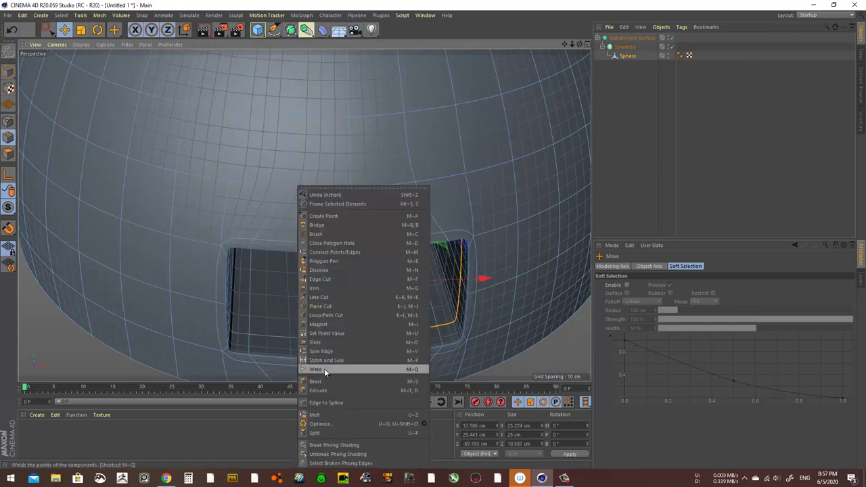
{"action": "left_click", "coordinate": [324, 342]}
{"action": "scroll", "coordinate": [407, 348], "scroll_direction": "up", "scroll_amount": 3}
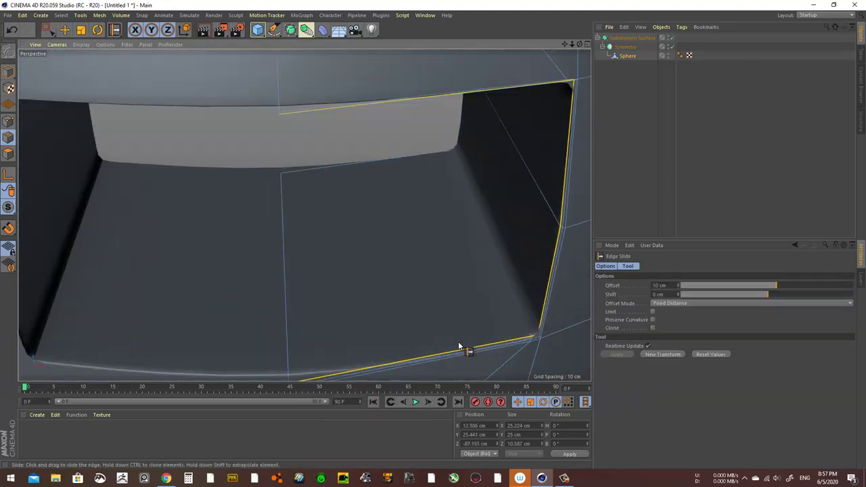
{"action": "scroll", "coordinate": [474, 349], "scroll_direction": "up", "scroll_amount": 3}
{"action": "left_click_drag", "start_coordinate": [484, 351], "coordinate": [482, 343]}
{"action": "key", "text": "ctrl+z"}
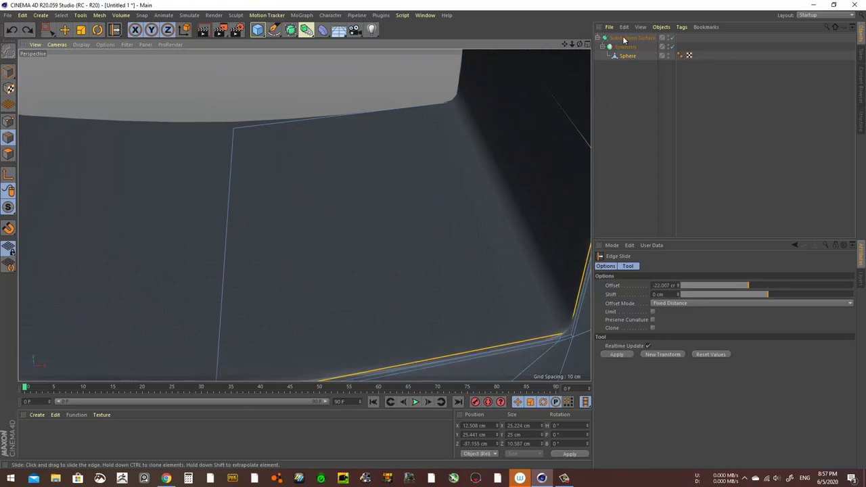
Slide the bottom edge lower, then add the vertical and top rim edges to the selection.
{"action": "left_click", "coordinate": [630, 57]}
{"action": "left_click_drag", "start_coordinate": [528, 272], "coordinate": [486, 173], "text": "alt"}
{"action": "scroll", "coordinate": [456, 295], "scroll_direction": "up", "scroll_amount": 3}
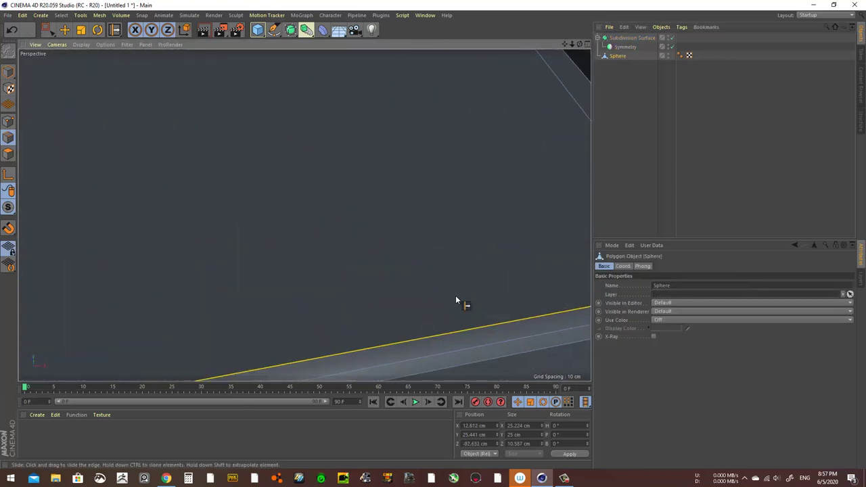
{"action": "left_click_drag", "start_coordinate": [465, 322], "coordinate": [462, 301]}
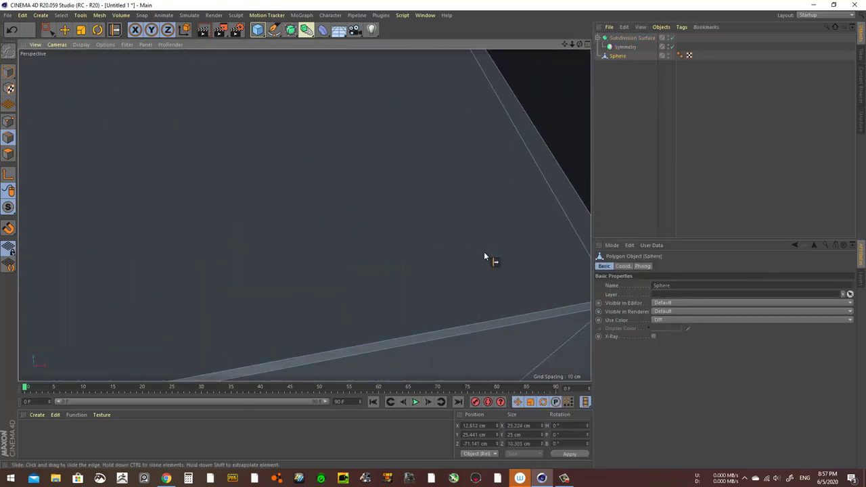
{"action": "left_click_drag", "start_coordinate": [504, 244], "coordinate": [605, 377], "text": "alt"}
{"action": "key", "text": "ctrl+z"}
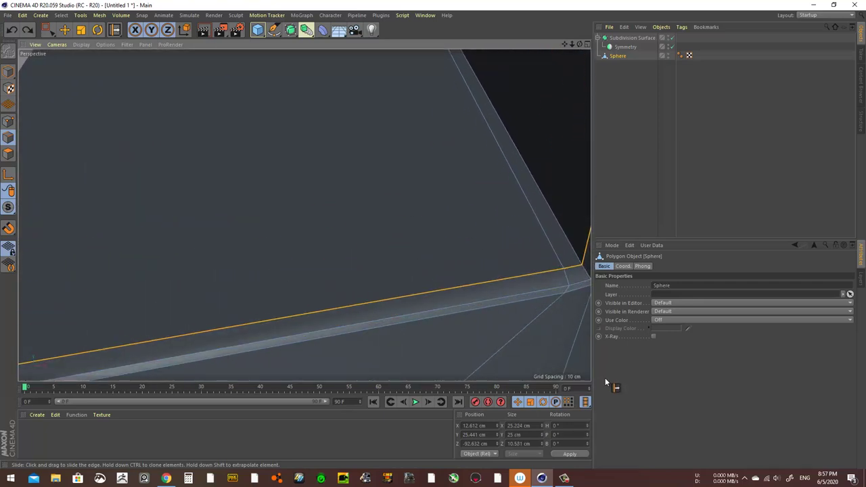
{"action": "mouse_move", "coordinate": [534, 302]}
{"action": "left_mouse_down"}
{"action": "mouse_move", "coordinate": [541, 308]}
{"action": "mouse_move", "coordinate": [410, 251]}
{"action": "left_mouse_up"}
{"action": "left_click", "coordinate": [498, 211], "text": "shift"}
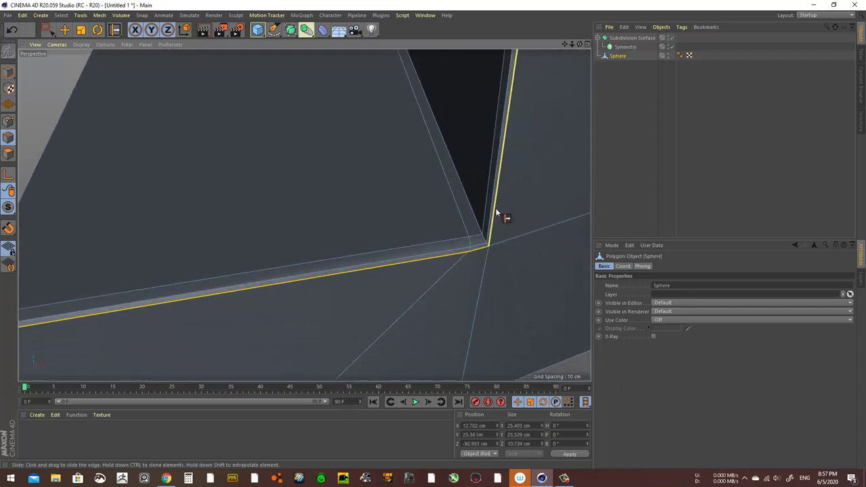
{"action": "mouse_move", "coordinate": [496, 211]}
{"action": "left_mouse_down", "text": "alt"}
{"action": "mouse_move", "coordinate": [445, 147]}
{"action": "mouse_move", "coordinate": [420, 284]}
{"action": "mouse_move", "coordinate": [461, 136]}
{"action": "left_mouse_up", "text": "alt"}
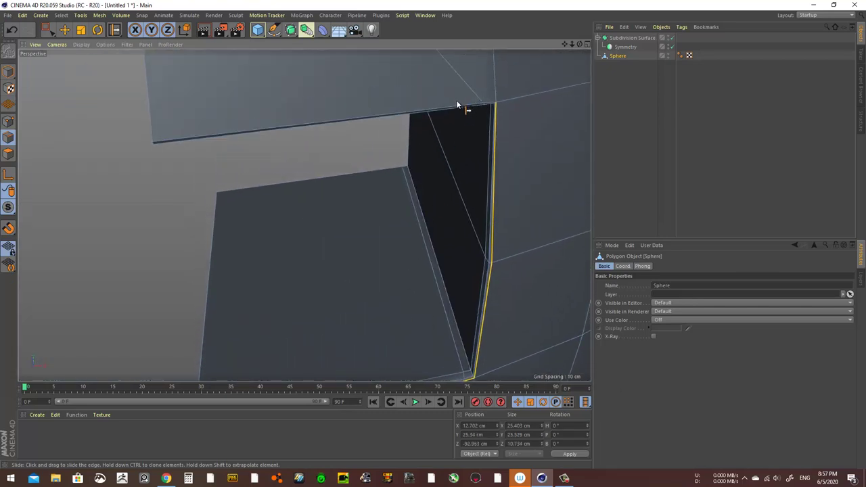
{"action": "left_click", "coordinate": [458, 107], "text": "shift"}
{"action": "mouse_move", "coordinate": [499, 91]}
{"action": "left_mouse_down", "text": "alt"}
{"action": "mouse_move", "coordinate": [435, 237]}
{"action": "mouse_move", "coordinate": [404, 149]}
{"action": "mouse_move", "coordinate": [426, 178]}
{"action": "mouse_move", "coordinate": [435, 385]}
{"action": "mouse_move", "coordinate": [448, 400]}
{"action": "mouse_move", "coordinate": [480, 281]}
{"action": "mouse_move", "coordinate": [400, 248]}
{"action": "mouse_move", "coordinate": [529, 279]}
{"action": "mouse_move", "coordinate": [480, 273]}
{"action": "left_mouse_up", "text": "alt"}
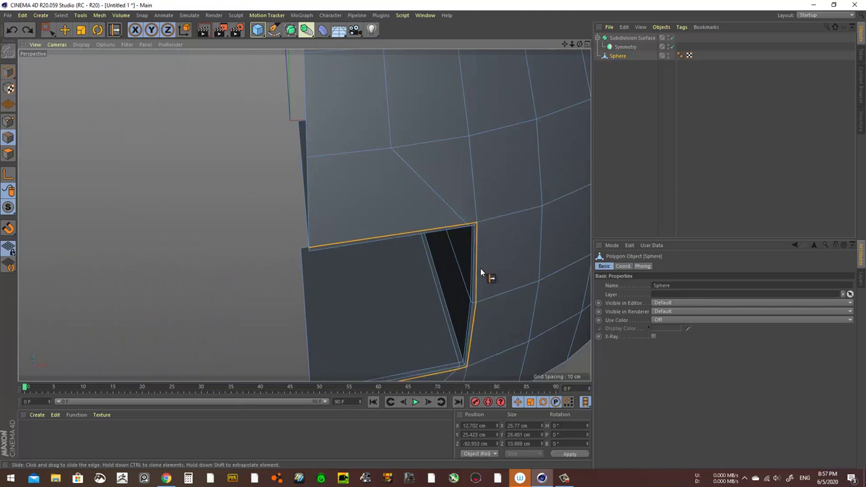
Put the Sphere back under Symmetry and view the whole smoothed dome with its doorway.
{"action": "left_click_drag", "start_coordinate": [618, 56], "coordinate": [624, 47]}
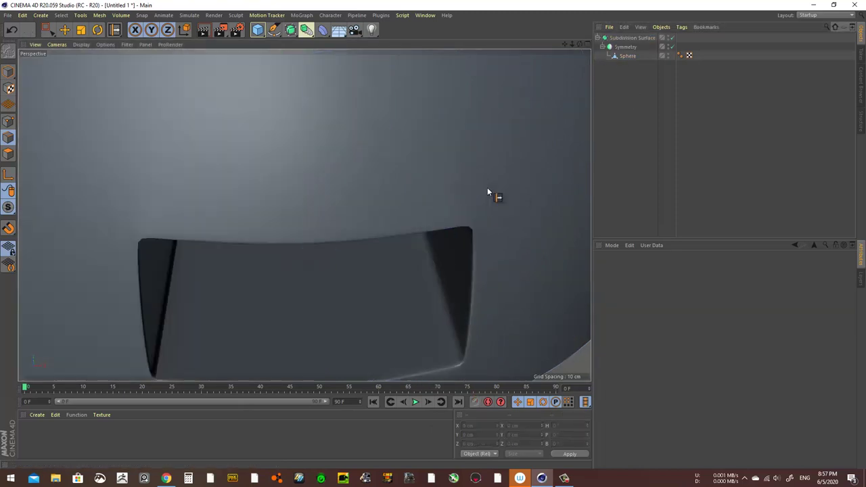
{"action": "right_click_drag", "start_coordinate": [487, 192], "coordinate": [443, 178], "text": "alt"}
{"action": "left_click_drag", "start_coordinate": [443, 178], "coordinate": [392, 158], "text": "alt"}
{"action": "right_click_drag", "start_coordinate": [393, 158], "coordinate": [445, 192], "text": "alt"}
{"action": "mouse_move", "coordinate": [445, 191]}
{"action": "left_mouse_down", "text": "alt"}
{"action": "mouse_move", "coordinate": [540, 201]}
{"action": "mouse_move", "coordinate": [415, 262]}
{"action": "mouse_move", "coordinate": [457, 277]}
{"action": "mouse_move", "coordinate": [438, 299]}
{"action": "left_mouse_up", "text": "alt"}
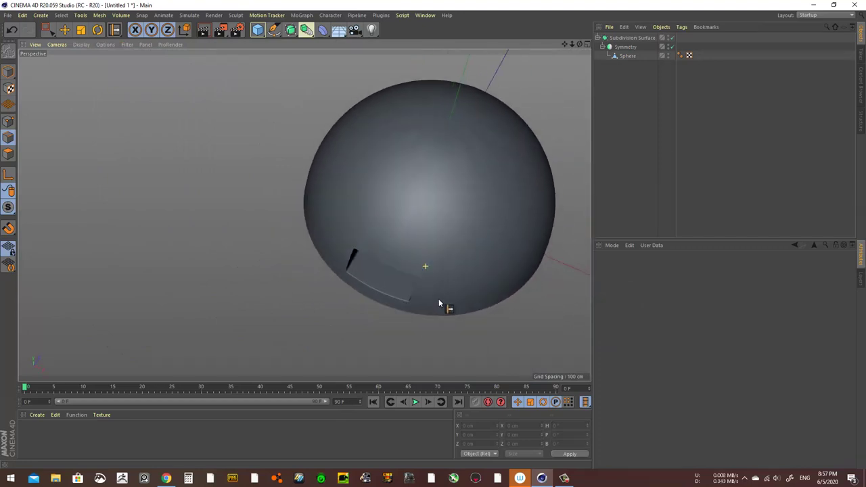
{"action": "left_click", "coordinate": [624, 57]}
{"action": "left_click_drag", "start_coordinate": [460, 126], "coordinate": [516, 144], "text": "alt"}
{"action": "right_click_drag", "start_coordinate": [515, 143], "coordinate": [358, 179], "text": "alt"}
{"action": "key", "text": "m"}
{"action": "key", "text": "o"}
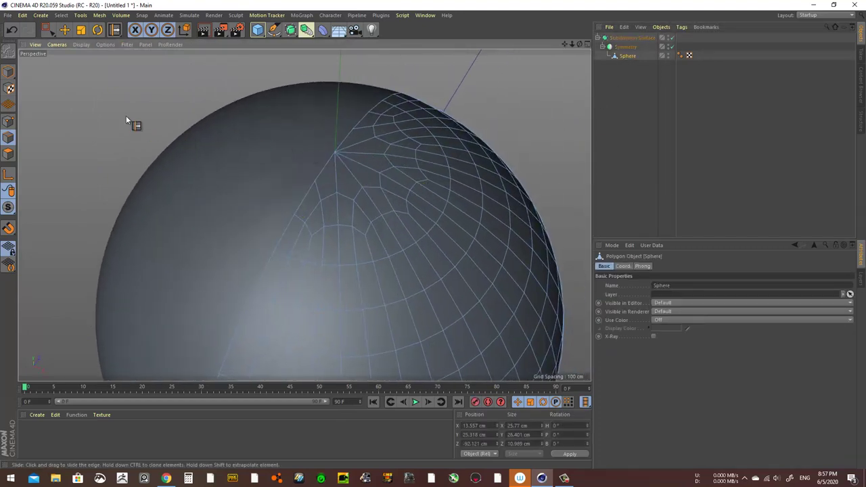
{"action": "key", "text": "e"}
{"action": "left_click", "coordinate": [8, 154]}
{"action": "left_click_drag", "start_coordinate": [54, 158], "coordinate": [424, 155], "text": "alt"}
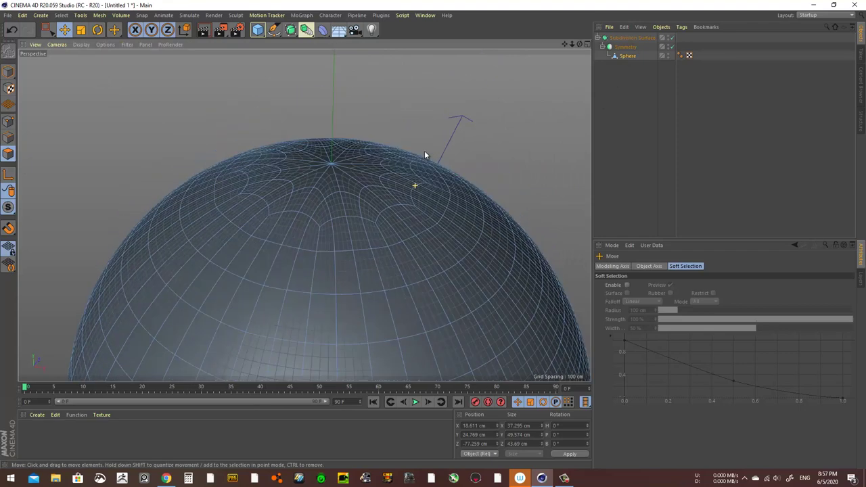
{"action": "left_click", "coordinate": [635, 131]}
{"action": "mouse_move", "coordinate": [380, 189]}
{"action": "left_mouse_down", "text": "alt"}
{"action": "mouse_move", "coordinate": [369, 290]}
{"action": "mouse_move", "coordinate": [386, 267]}
{"action": "left_mouse_up", "text": "alt"}
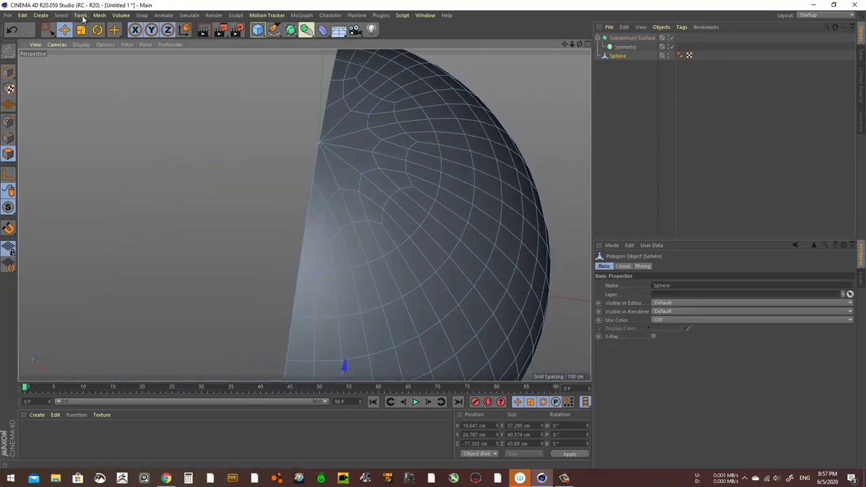
{"action": "left_click_drag", "start_coordinate": [47, 29], "coordinate": [75, 40]}
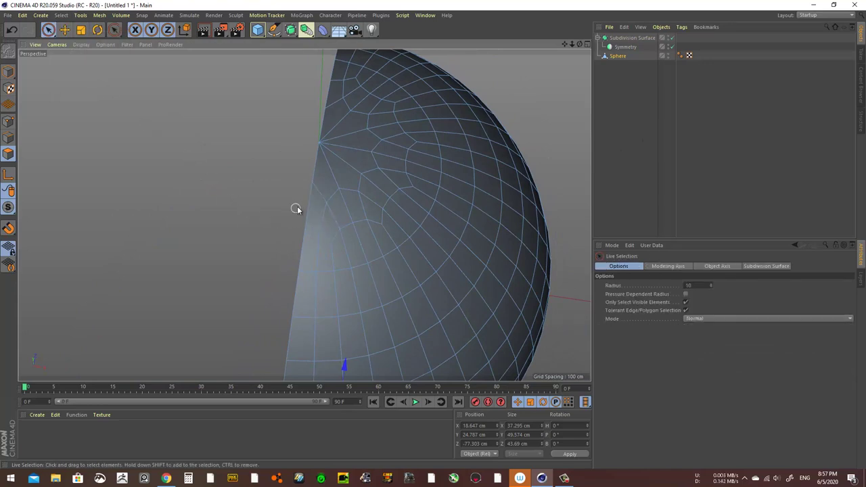
{"action": "mouse_move", "coordinate": [306, 209]}
{"action": "left_mouse_down"}
{"action": "mouse_move", "coordinate": [392, 131]}
{"action": "mouse_move", "coordinate": [365, 102]}
{"action": "mouse_move", "coordinate": [221, 134]}
{"action": "left_mouse_up"}
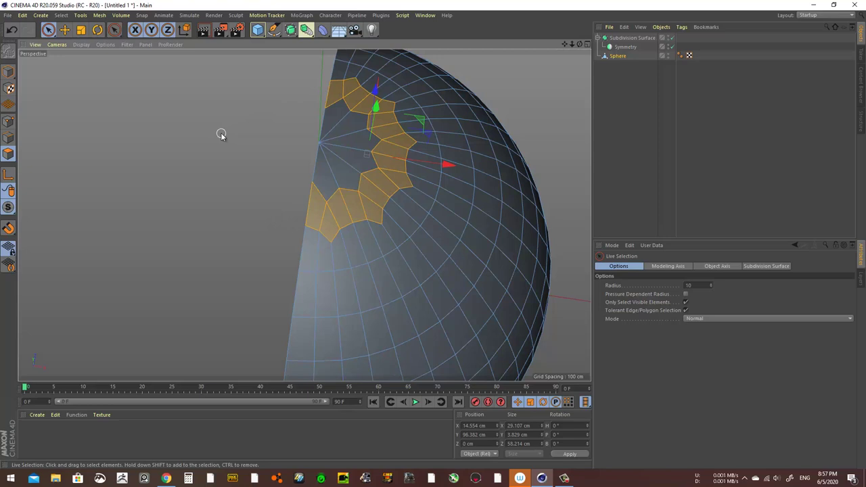
{"action": "left_click", "coordinate": [221, 133]}
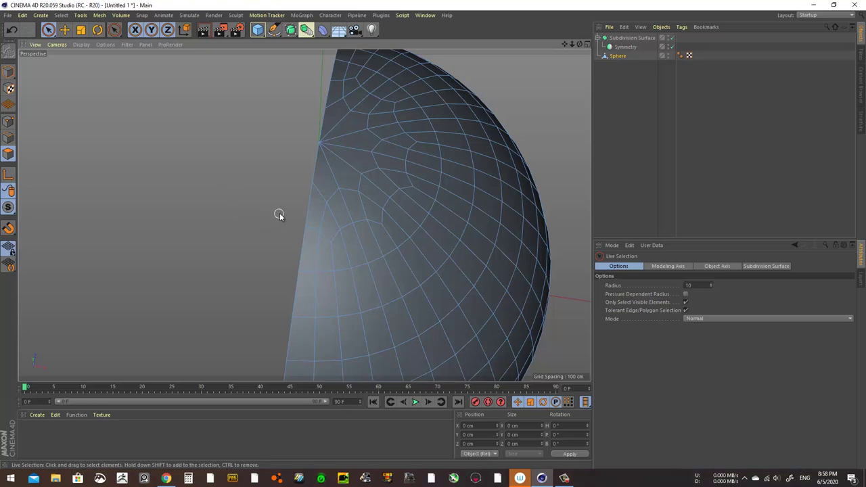
{"action": "mouse_move", "coordinate": [280, 212]}
{"action": "left_mouse_down"}
{"action": "mouse_move", "coordinate": [373, 190]}
{"action": "mouse_move", "coordinate": [383, 130]}
{"action": "mouse_move", "coordinate": [339, 91]}
{"action": "mouse_move", "coordinate": [340, 144]}
{"action": "left_mouse_up"}
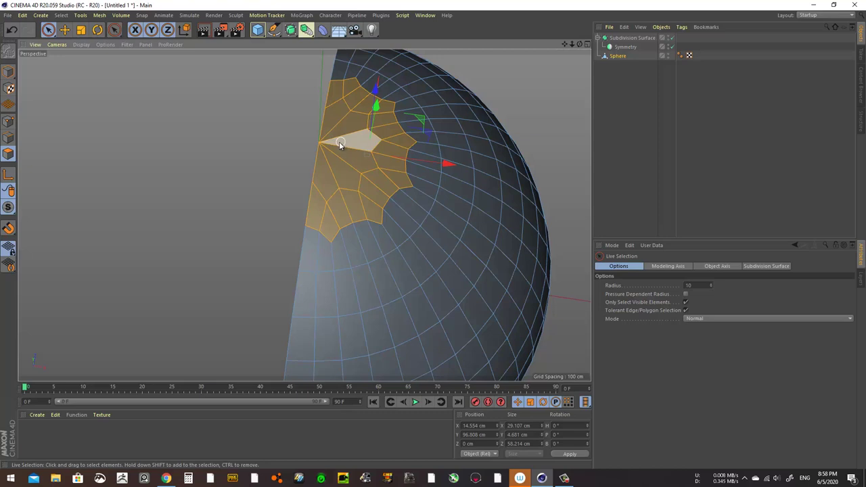
{"action": "mouse_move", "coordinate": [433, 224]}
{"action": "left_mouse_down", "text": "alt"}
{"action": "mouse_move", "coordinate": [417, 263]}
{"action": "mouse_move", "coordinate": [379, 203]}
{"action": "mouse_move", "coordinate": [326, 159]}
{"action": "mouse_move", "coordinate": [340, 138]}
{"action": "left_mouse_up", "text": "alt"}
{"action": "left_click", "coordinate": [615, 164]}
{"action": "mouse_move", "coordinate": [540, 163]}
{"action": "left_mouse_down", "text": "alt"}
{"action": "mouse_move", "coordinate": [465, 188]}
{"action": "mouse_move", "coordinate": [425, 309]}
{"action": "mouse_move", "coordinate": [427, 246]}
{"action": "mouse_move", "coordinate": [334, 174]}
{"action": "left_mouse_up", "text": "alt"}
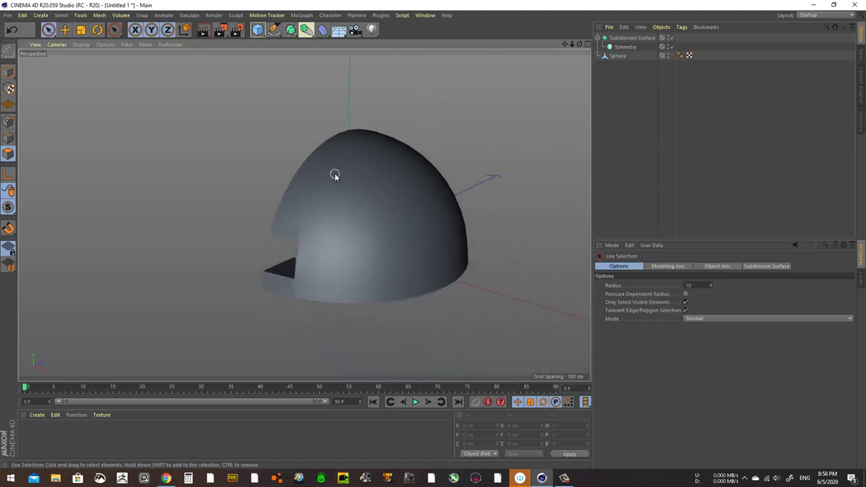
{"action": "left_click", "coordinate": [618, 56]}
Orbit until the doorway faces front, select the Sphere, and switch to Polygon mode.
{"action": "left_click", "coordinate": [613, 135]}
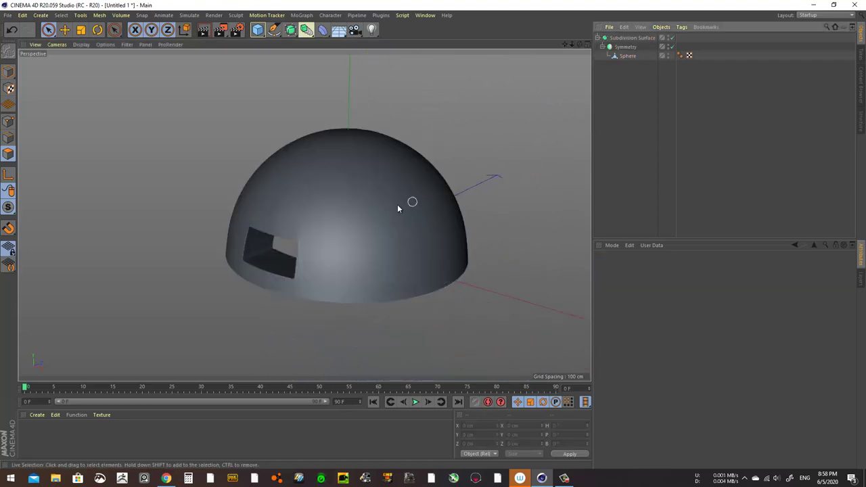
{"action": "mouse_move", "coordinate": [406, 201]}
{"action": "left_mouse_down", "text": "alt"}
{"action": "mouse_move", "coordinate": [375, 294]}
{"action": "mouse_move", "coordinate": [413, 291]}
{"action": "mouse_move", "coordinate": [393, 290]}
{"action": "mouse_move", "coordinate": [405, 221]}
{"action": "mouse_move", "coordinate": [445, 242]}
{"action": "mouse_move", "coordinate": [357, 261]}
{"action": "mouse_move", "coordinate": [304, 239]}
{"action": "mouse_move", "coordinate": [442, 236]}
{"action": "mouse_move", "coordinate": [496, 210]}
{"action": "mouse_move", "coordinate": [454, 149]}
{"action": "mouse_move", "coordinate": [369, 144]}
{"action": "mouse_move", "coordinate": [400, 226]}
{"action": "mouse_move", "coordinate": [381, 249]}
{"action": "mouse_move", "coordinate": [339, 232]}
{"action": "mouse_move", "coordinate": [270, 234]}
{"action": "left_mouse_up", "text": "alt"}
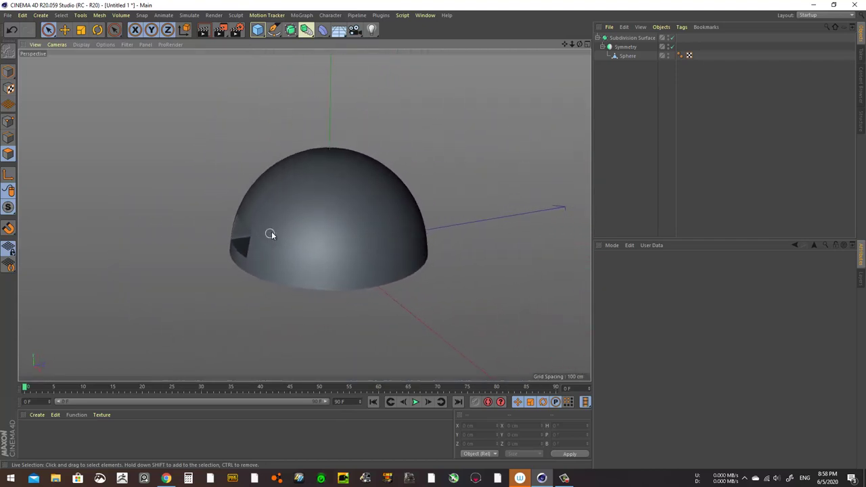
{"action": "left_click", "coordinate": [81, 30]}
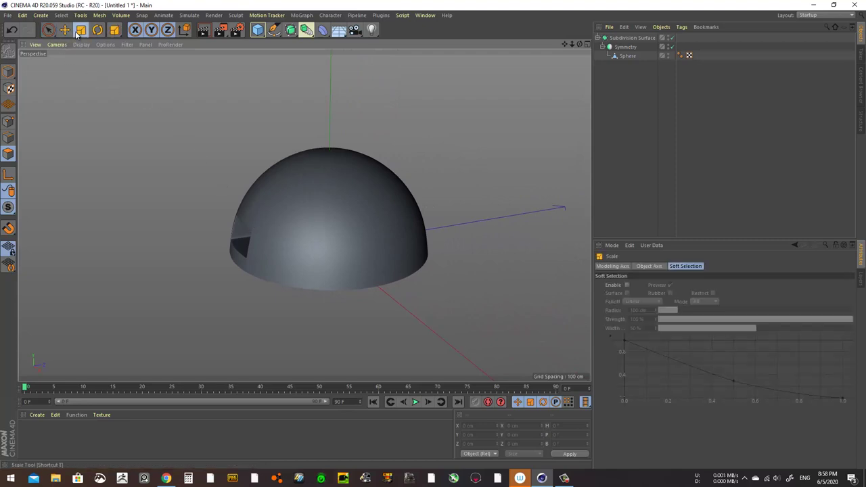
{"action": "left_click", "coordinate": [66, 30]}
{"action": "mouse_move", "coordinate": [176, 228]}
{"action": "left_mouse_down", "text": "alt"}
{"action": "mouse_move", "coordinate": [364, 259]}
{"action": "mouse_move", "coordinate": [352, 260]}
{"action": "left_mouse_up", "text": "alt"}
{"action": "left_click", "coordinate": [627, 56]}
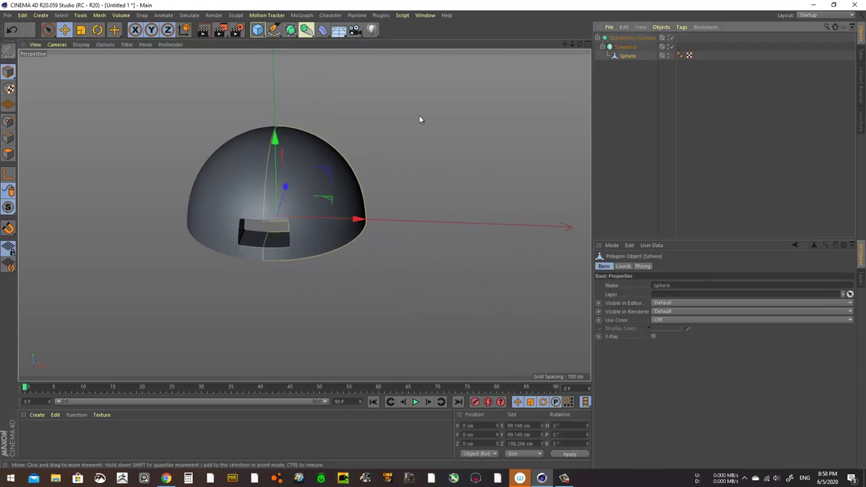
{"action": "scroll", "coordinate": [281, 212], "scroll_direction": "up", "scroll_amount": 5}
{"action": "left_click", "coordinate": [8, 154]}
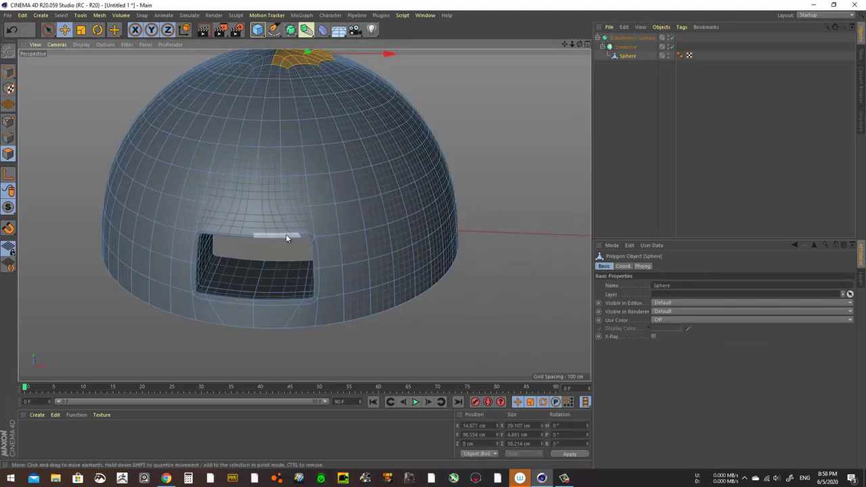
Loop-select the opening's inner rim polygons and scale them vertically to about 74%.
{"action": "left_click", "coordinate": [285, 235]}
{"action": "double_click", "coordinate": [306, 239]}
{"action": "mouse_move", "coordinate": [303, 249]}
{"action": "left_mouse_down", "text": "alt"}
{"action": "mouse_move", "coordinate": [382, 182]}
{"action": "mouse_move", "coordinate": [327, 195]}
{"action": "left_mouse_up", "text": "alt"}
{"action": "key", "text": "u"}
{"action": "key", "text": "l"}
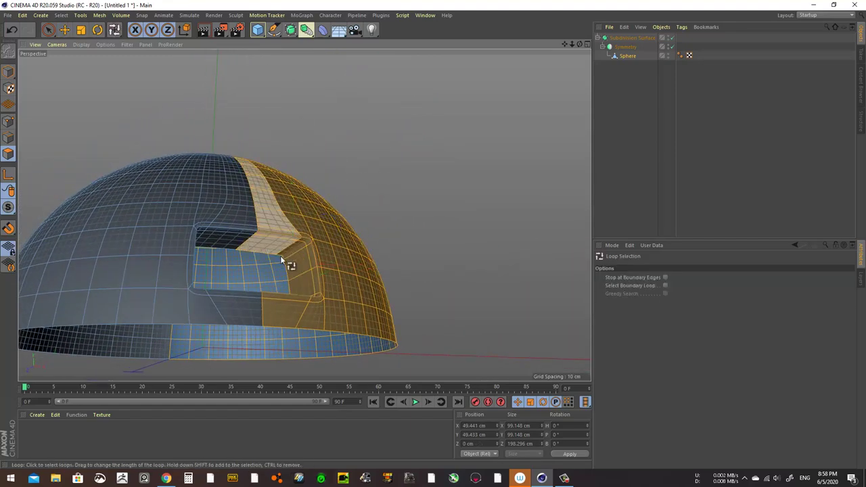
{"action": "left_click", "coordinate": [294, 257]}
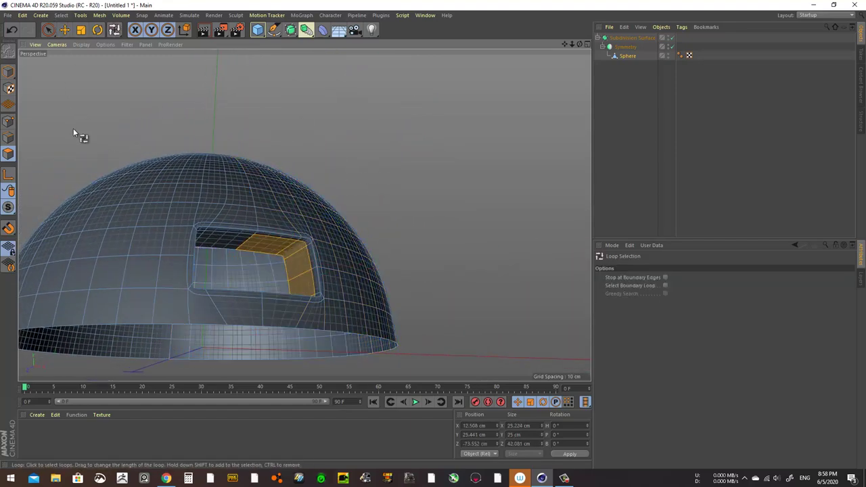
{"action": "left_click", "coordinate": [81, 29]}
{"action": "mouse_move", "coordinate": [280, 195]}
{"action": "left_mouse_down"}
{"action": "mouse_move", "coordinate": [285, 293]}
{"action": "mouse_move", "coordinate": [334, 314]}
{"action": "mouse_move", "coordinate": [293, 218]}
{"action": "mouse_move", "coordinate": [382, 314]}
{"action": "mouse_move", "coordinate": [389, 318]}
{"action": "mouse_move", "coordinate": [397, 306]}
{"action": "left_mouse_up"}
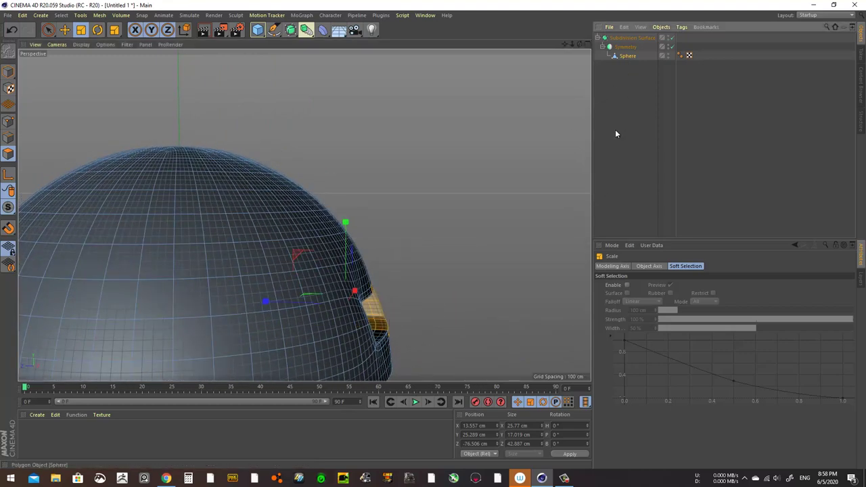
Nudge the selected opening polygons slightly along X with the Move tool.
{"action": "key", "text": "e"}
{"action": "left_click_drag", "start_coordinate": [474, 224], "coordinate": [400, 325], "text": "alt"}
{"action": "right_click_drag", "start_coordinate": [401, 324], "coordinate": [441, 325], "text": "alt"}
{"action": "left_click_drag", "start_coordinate": [441, 325], "coordinate": [314, 269], "text": "alt"}
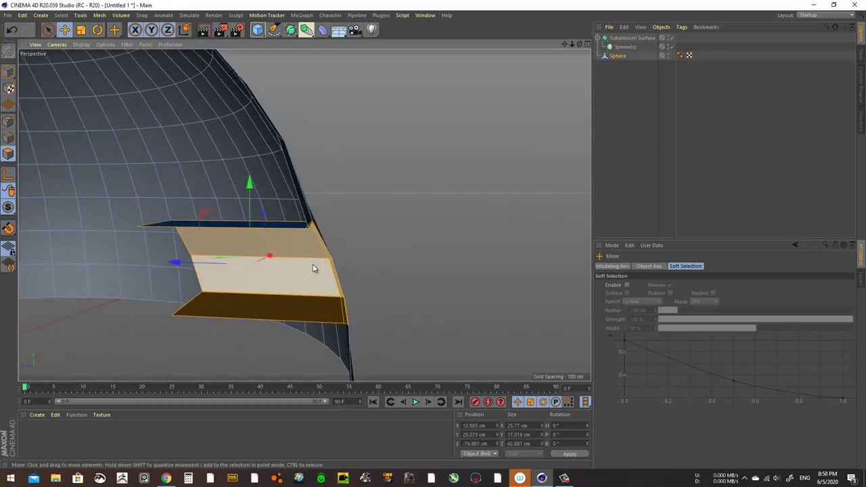
{"action": "left_click_drag", "start_coordinate": [201, 262], "coordinate": [208, 266]}
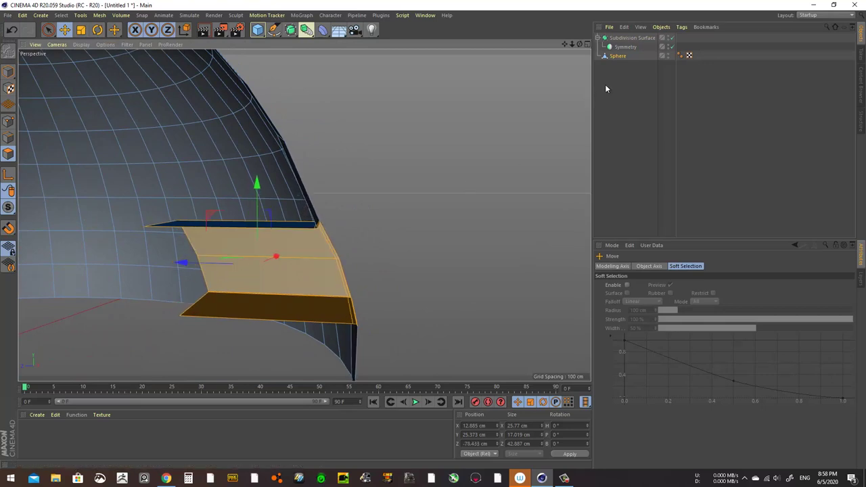
Nest the Sphere under Symmetry, clear the selection, and inspect the smoothed dome's doorway.
{"action": "left_click_drag", "start_coordinate": [618, 55], "coordinate": [626, 48]}
{"action": "left_click", "coordinate": [634, 86]}
{"action": "left_click_drag", "start_coordinate": [298, 246], "coordinate": [162, 262], "text": "alt"}
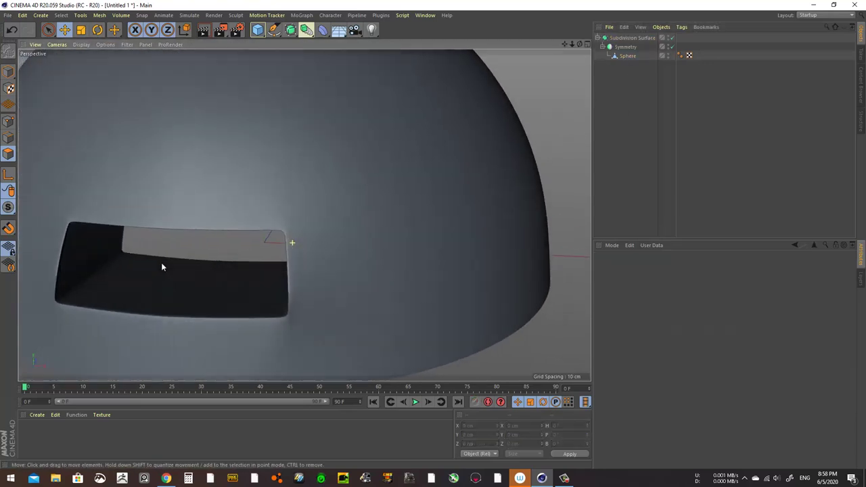
{"action": "scroll", "coordinate": [241, 251], "scroll_direction": "down", "scroll_amount": 3}
{"action": "mouse_move", "coordinate": [241, 251]}
{"action": "left_mouse_down", "text": "alt"}
{"action": "mouse_move", "coordinate": [312, 241]}
{"action": "mouse_move", "coordinate": [395, 253]}
{"action": "mouse_move", "coordinate": [326, 251]}
{"action": "mouse_move", "coordinate": [315, 223]}
{"action": "mouse_move", "coordinate": [262, 201]}
{"action": "mouse_move", "coordinate": [315, 234]}
{"action": "mouse_move", "coordinate": [359, 243]}
{"action": "mouse_move", "coordinate": [375, 266]}
{"action": "mouse_move", "coordinate": [240, 231]}
{"action": "mouse_move", "coordinate": [265, 214]}
{"action": "mouse_move", "coordinate": [289, 218]}
{"action": "left_mouse_up", "text": "alt"}
{"action": "scroll", "coordinate": [375, 266], "scroll_direction": "up", "scroll_amount": 3}
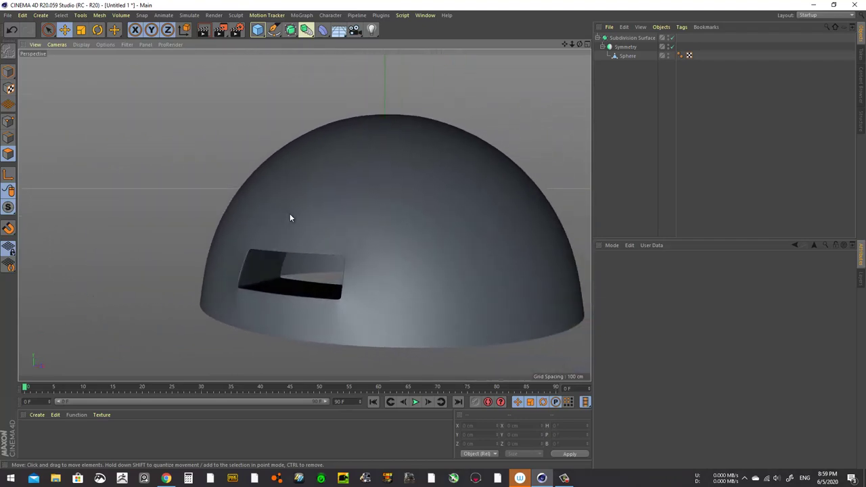
{"action": "left_click", "coordinate": [626, 57]}
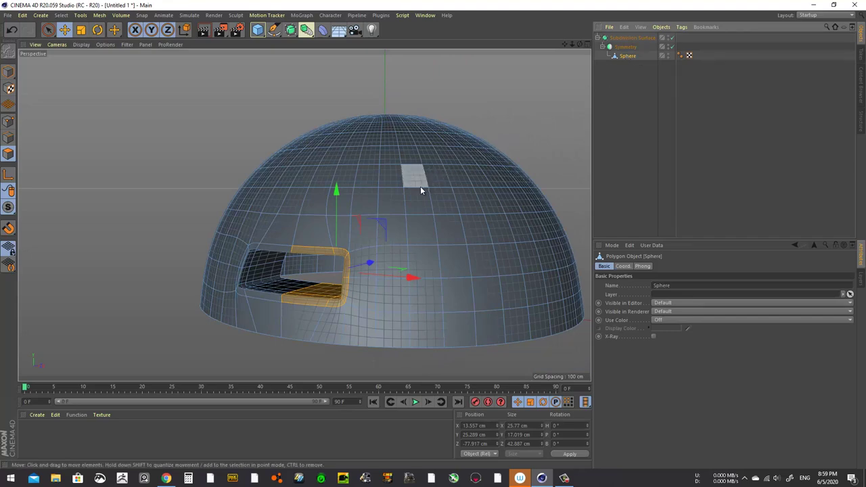
{"action": "left_click", "coordinate": [172, 193]}
{"action": "mouse_move", "coordinate": [172, 193]}
{"action": "left_mouse_down", "text": "alt"}
{"action": "mouse_move", "coordinate": [402, 290]}
{"action": "mouse_move", "coordinate": [462, 283]}
{"action": "mouse_move", "coordinate": [482, 263]}
{"action": "mouse_move", "coordinate": [362, 284]}
{"action": "mouse_move", "coordinate": [320, 325]}
{"action": "mouse_move", "coordinate": [277, 311]}
{"action": "mouse_move", "coordinate": [399, 315]}
{"action": "mouse_move", "coordinate": [427, 304]}
{"action": "mouse_move", "coordinate": [420, 292]}
{"action": "mouse_move", "coordinate": [352, 302]}
{"action": "left_mouse_up", "text": "alt"}
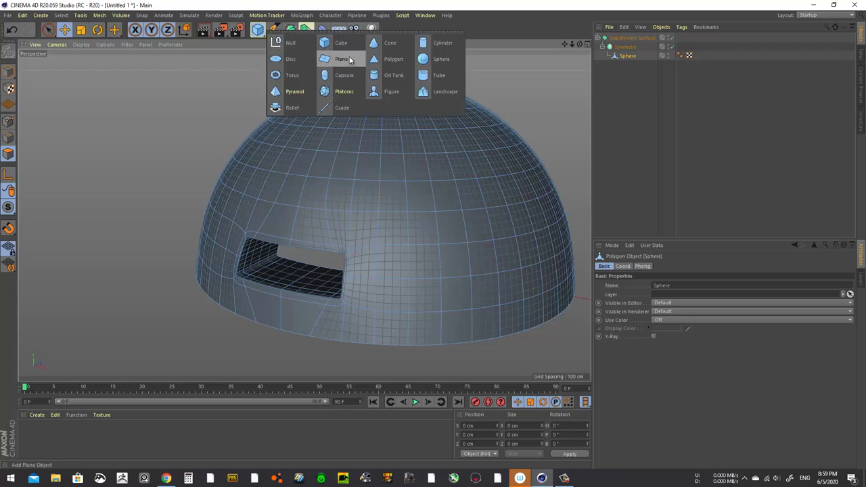
Add a Plane, scale and move it to the doorway, and set its segments to 1.
{"action": "left_click_drag", "start_coordinate": [276, 35], "coordinate": [344, 60]}
{"action": "scroll", "coordinate": [358, 189], "scroll_direction": "down", "scroll_amount": 5}
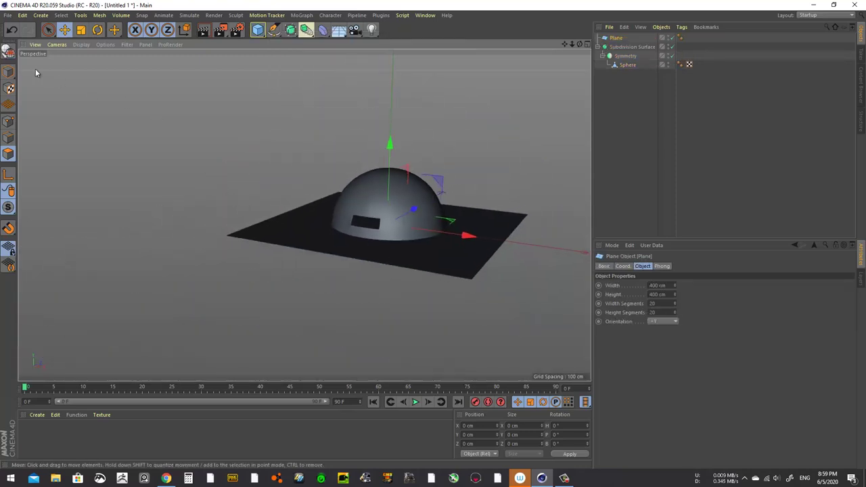
{"action": "left_click", "coordinate": [9, 72]}
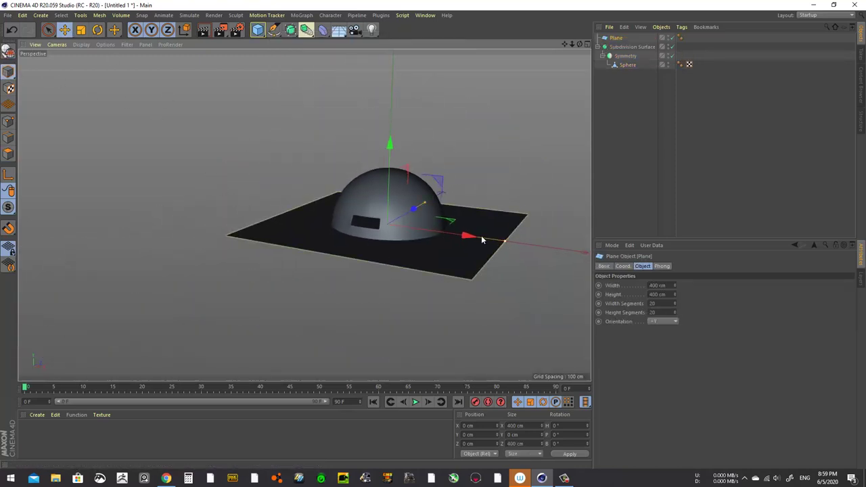
{"action": "mouse_move", "coordinate": [482, 241]}
{"action": "left_mouse_down"}
{"action": "mouse_move", "coordinate": [405, 222]}
{"action": "mouse_move", "coordinate": [379, 227]}
{"action": "left_mouse_up"}
{"action": "left_click_drag", "start_coordinate": [354, 199], "coordinate": [361, 172]}
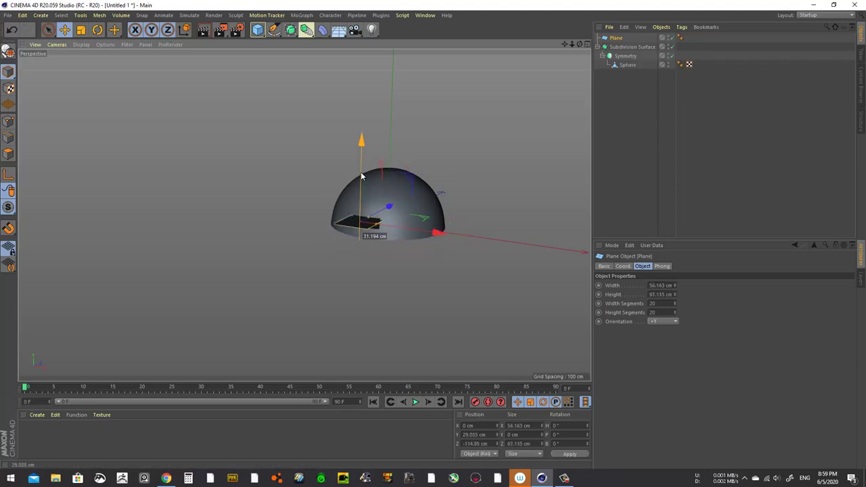
{"action": "scroll", "coordinate": [457, 222], "scroll_direction": "up", "scroll_amount": 3}
{"action": "scroll", "coordinate": [501, 298], "scroll_direction": "up", "scroll_amount": 4}
{"action": "left_click_drag", "start_coordinate": [503, 300], "coordinate": [496, 303]}
{"action": "left_click", "coordinate": [656, 304]}
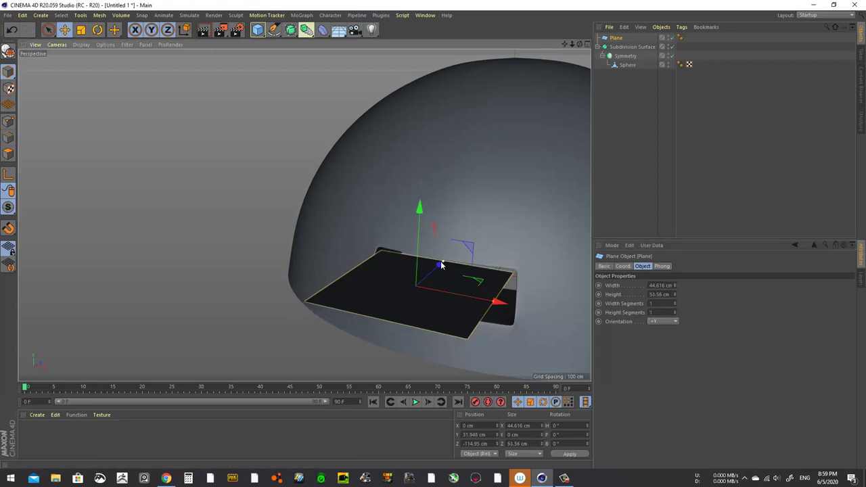
{"action": "mouse_move", "coordinate": [448, 262]}
{"action": "left_mouse_down"}
{"action": "mouse_move", "coordinate": [455, 273]}
{"action": "mouse_move", "coordinate": [407, 255]}
{"action": "mouse_move", "coordinate": [501, 221]}
{"action": "mouse_move", "coordinate": [108, 115]}
{"action": "left_mouse_up"}
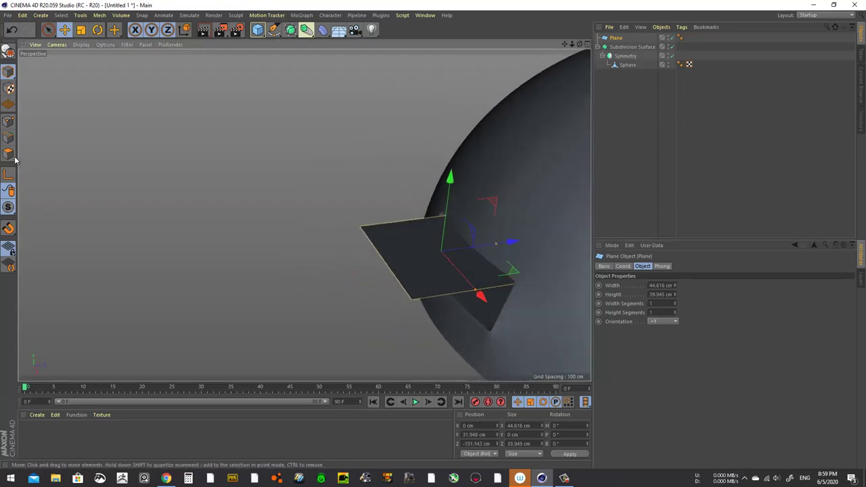
Make the plane editable and pull its edges outward into a bent, multi-section walkway strip.
{"action": "key", "text": "c"}
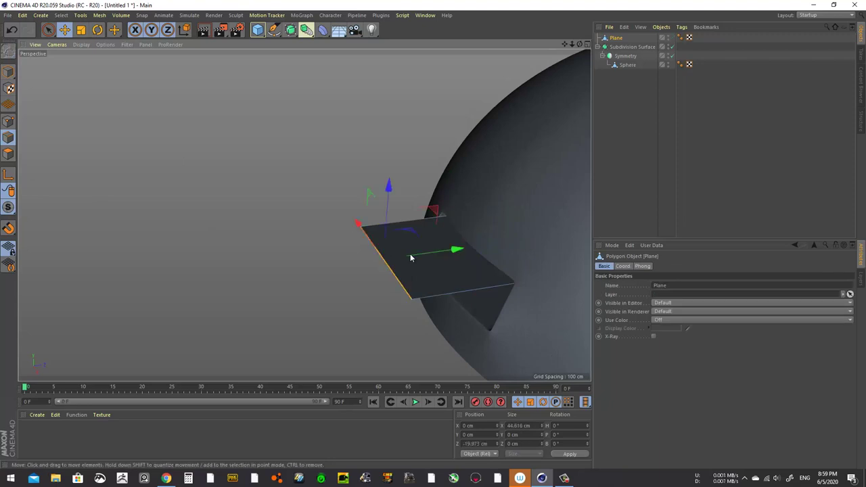
{"action": "mouse_move", "coordinate": [445, 253]}
{"action": "left_mouse_down"}
{"action": "mouse_move", "coordinate": [479, 245]}
{"action": "mouse_move", "coordinate": [471, 250]}
{"action": "left_mouse_up"}
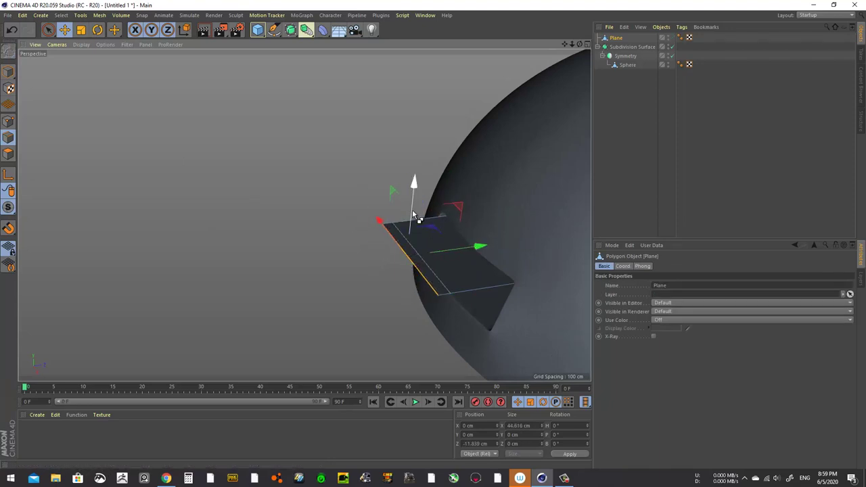
{"action": "left_click_drag", "start_coordinate": [414, 217], "coordinate": [409, 198]}
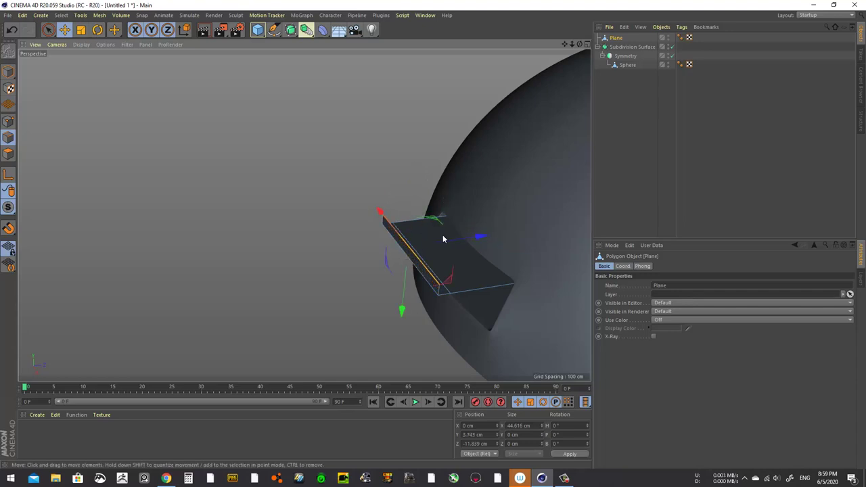
{"action": "mouse_move", "coordinate": [456, 242]}
{"action": "left_mouse_down"}
{"action": "mouse_move", "coordinate": [464, 238]}
{"action": "mouse_move", "coordinate": [392, 248]}
{"action": "mouse_move", "coordinate": [367, 224]}
{"action": "mouse_move", "coordinate": [417, 213]}
{"action": "mouse_move", "coordinate": [522, 251]}
{"action": "mouse_move", "coordinate": [460, 238]}
{"action": "mouse_move", "coordinate": [393, 242]}
{"action": "mouse_move", "coordinate": [459, 232]}
{"action": "left_mouse_up"}
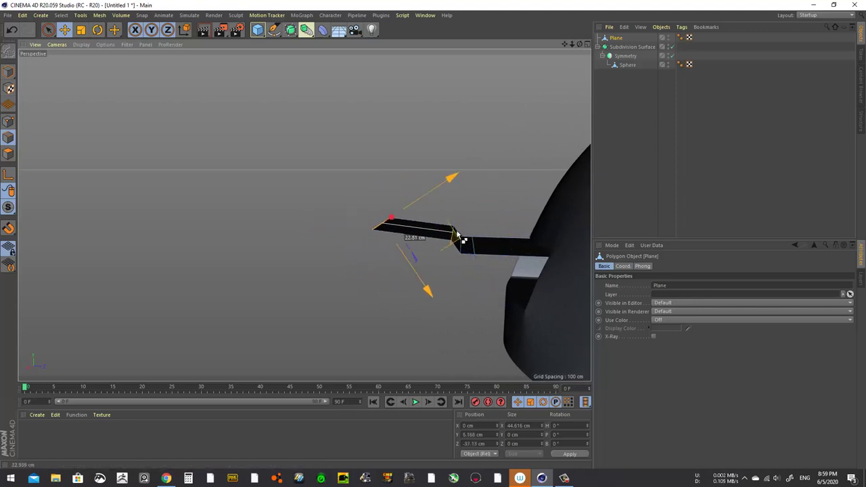
{"action": "left_click_drag", "start_coordinate": [451, 180], "coordinate": [386, 194]}
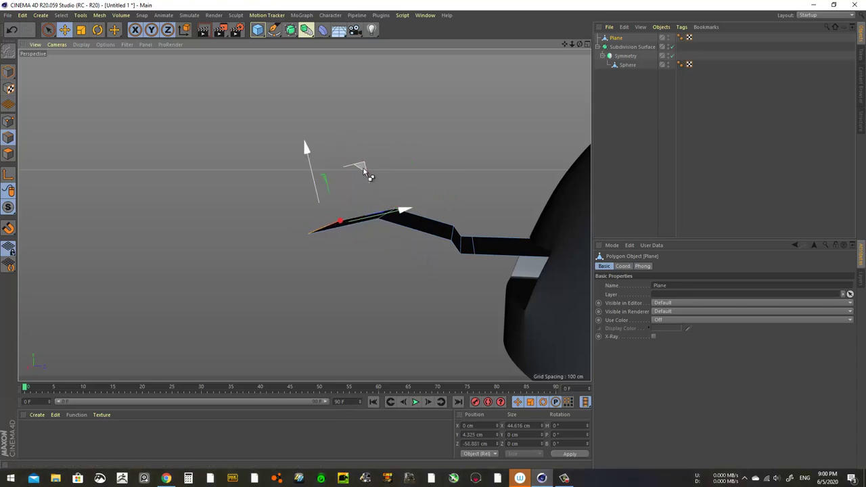
{"action": "left_click_drag", "start_coordinate": [366, 170], "coordinate": [357, 171]}
{"action": "mouse_move", "coordinate": [353, 205]}
{"action": "left_mouse_down", "text": "alt"}
{"action": "mouse_move", "coordinate": [352, 239]}
{"action": "mouse_move", "coordinate": [391, 251]}
{"action": "mouse_move", "coordinate": [365, 246]}
{"action": "mouse_move", "coordinate": [390, 260]}
{"action": "left_mouse_up", "text": "alt"}
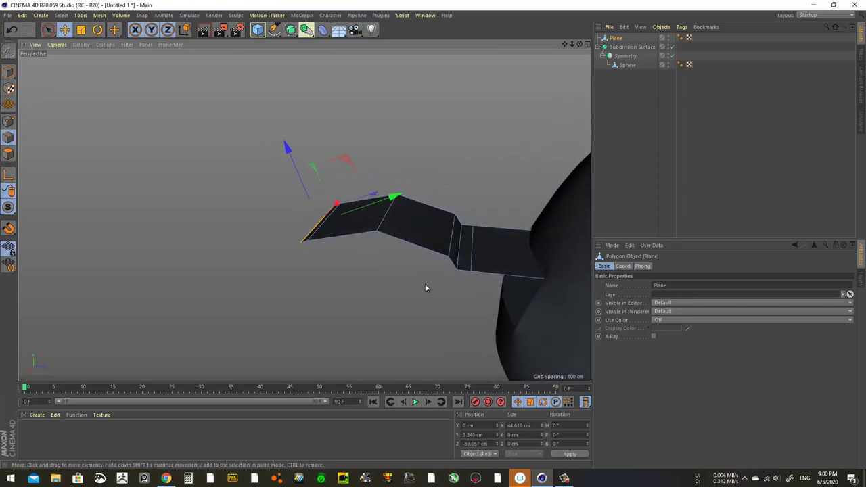
{"action": "left_click", "coordinate": [8, 154]}
Select all walkway polygons and extrude them to give the walkway thickness.
{"action": "key", "text": "ctrl+a"}
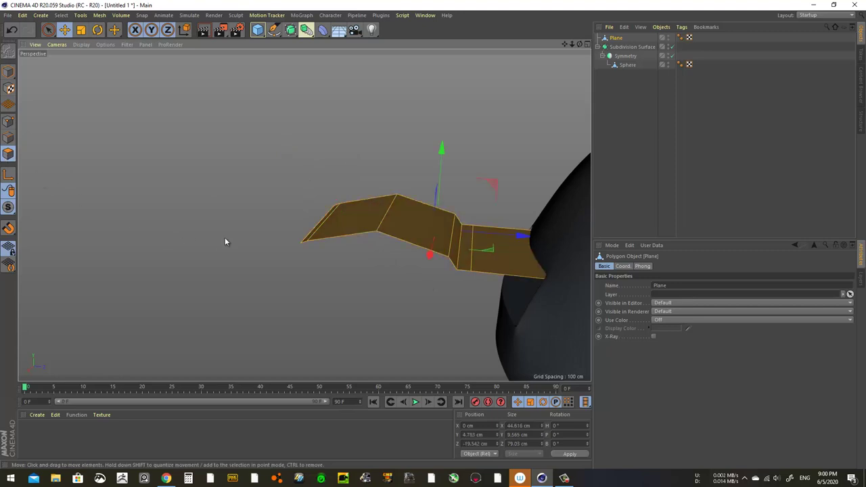
{"action": "right_click", "coordinate": [225, 238]}
{"action": "left_click", "coordinate": [254, 272]}
{"action": "left_click_drag", "start_coordinate": [397, 228], "coordinate": [439, 243]}
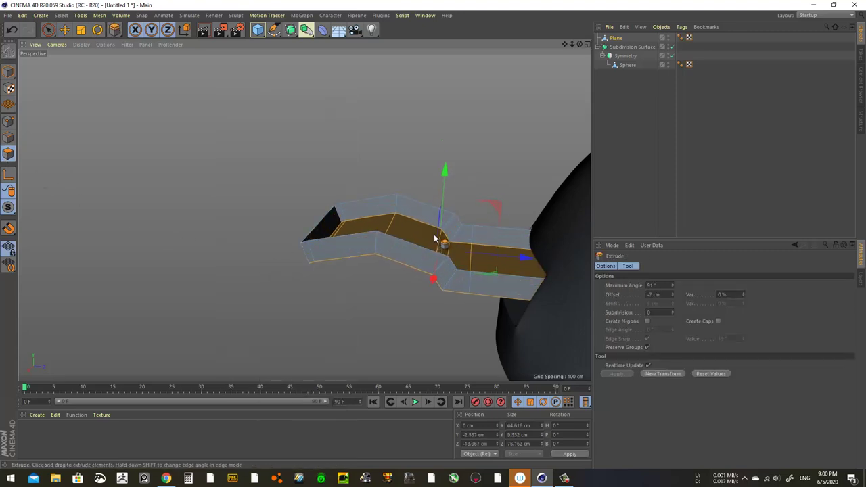
{"action": "key", "text": "ctrl+shift+a"}
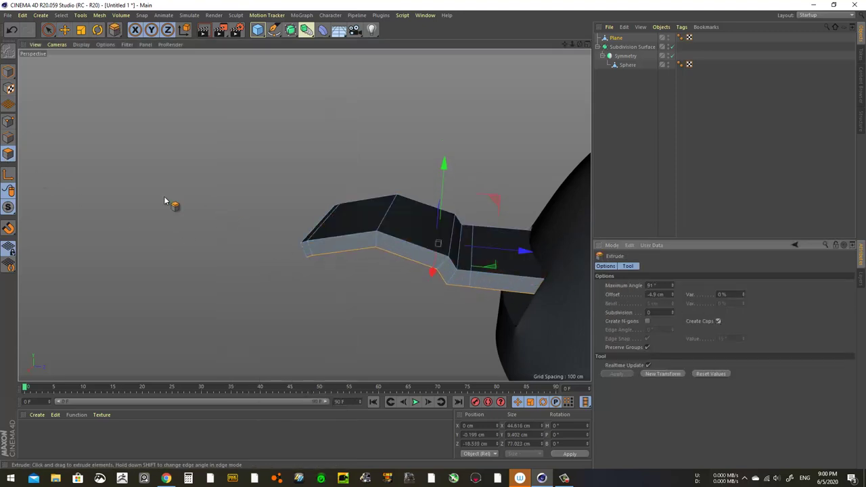
{"action": "left_click", "coordinate": [64, 30]}
Reselect the walkway's polygons and reverse its normals.
{"action": "double_click", "coordinate": [343, 219]}
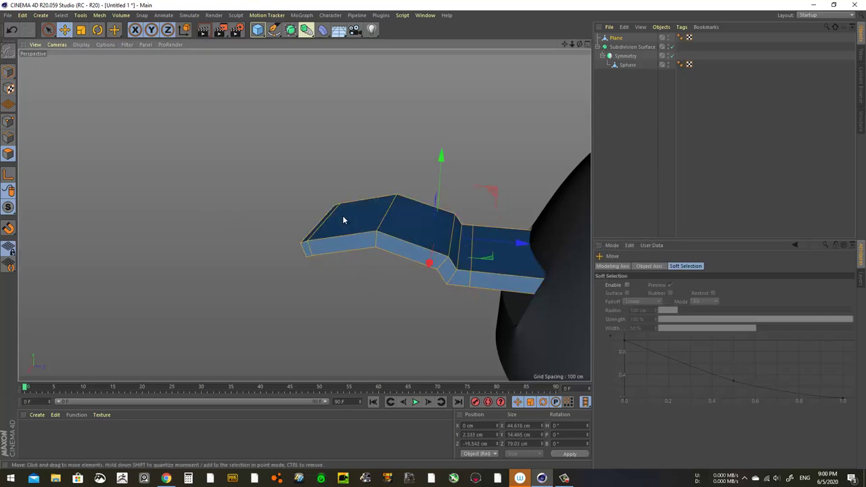
{"action": "right_click", "coordinate": [250, 270]}
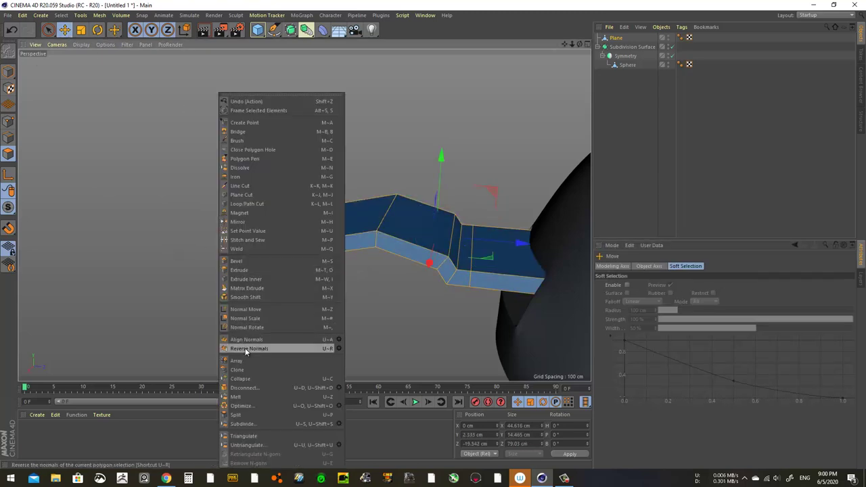
{"action": "left_click", "coordinate": [246, 349]}
Add a supporting edge loop near the walkway's end with Loop/Path Cut.
{"action": "key", "text": "ctrl+shift+a"}
{"action": "right_click", "coordinate": [240, 266]}
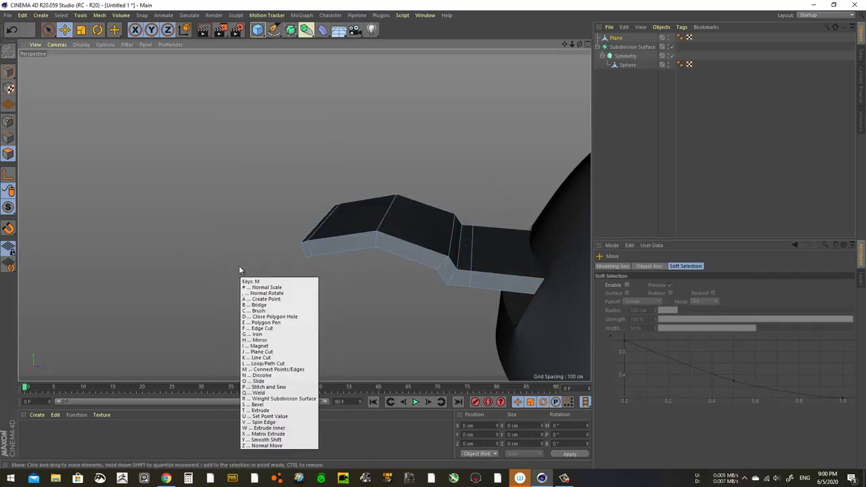
{"action": "left_click", "coordinate": [257, 379]}
{"action": "left_click", "coordinate": [298, 250]}
{"action": "scroll", "coordinate": [325, 248], "scroll_direction": "up", "scroll_amount": 3}
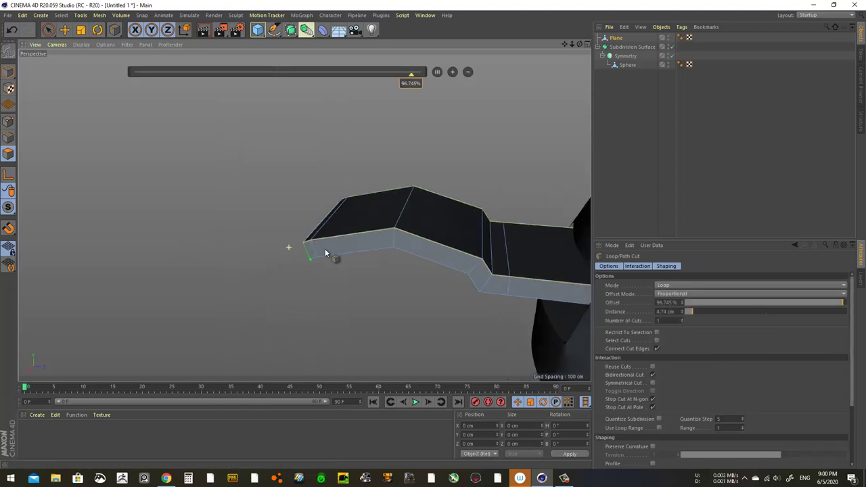
{"action": "scroll", "coordinate": [395, 266], "scroll_direction": "up", "scroll_amount": 5}
{"action": "scroll", "coordinate": [396, 266], "scroll_direction": "down", "scroll_amount": 2}
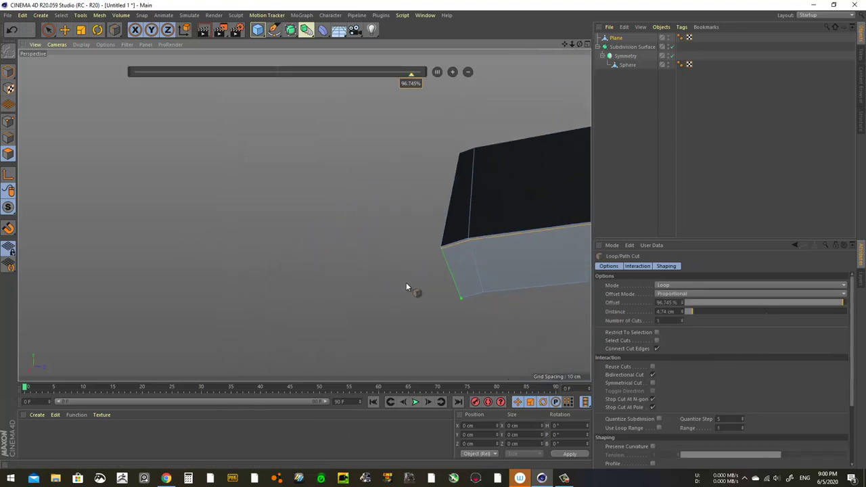
Add loops near the top and far edges, then place the Plane under Symmetry.
{"action": "left_click", "coordinate": [461, 299]}
{"action": "mouse_move", "coordinate": [471, 289]}
{"action": "left_mouse_down"}
{"action": "mouse_move", "coordinate": [333, 227]}
{"action": "mouse_move", "coordinate": [421, 256]}
{"action": "mouse_move", "coordinate": [291, 202]}
{"action": "left_mouse_up"}
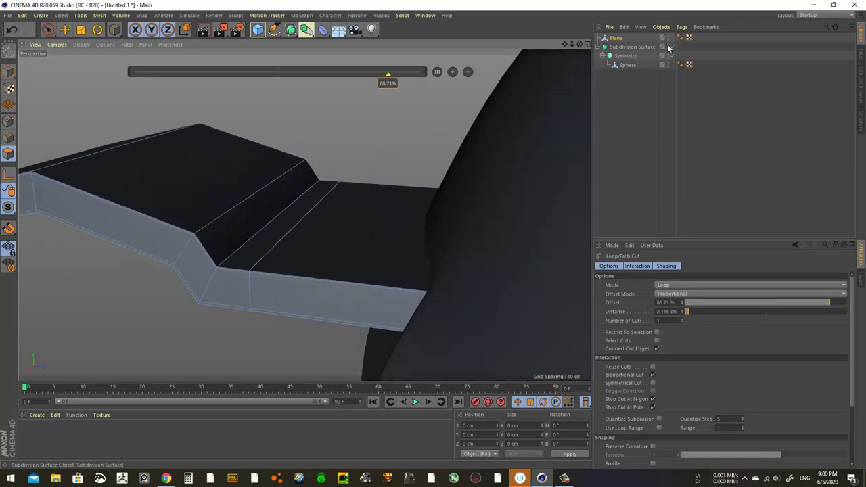
{"action": "key", "text": "h"}
{"action": "left_click", "coordinate": [510, 304]}
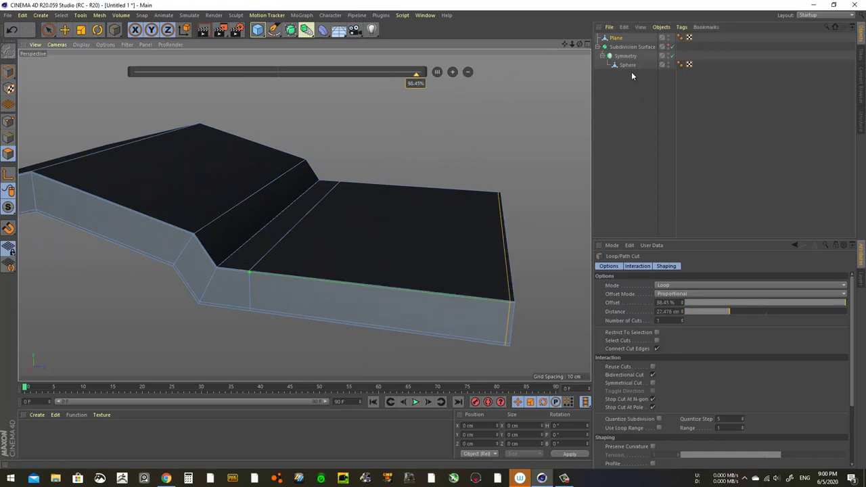
{"action": "scroll", "coordinate": [484, 203], "scroll_direction": "down", "scroll_amount": 5}
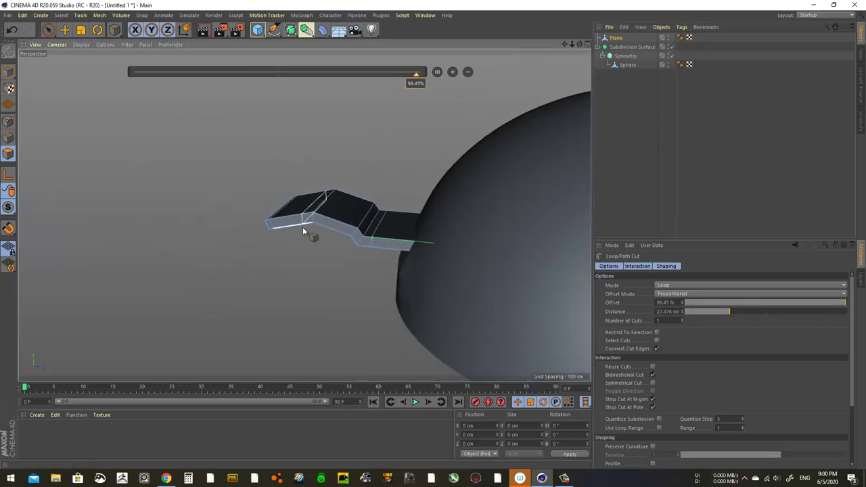
{"action": "scroll", "coordinate": [303, 227], "scroll_direction": "down", "scroll_amount": 3}
{"action": "left_click", "coordinate": [630, 90]}
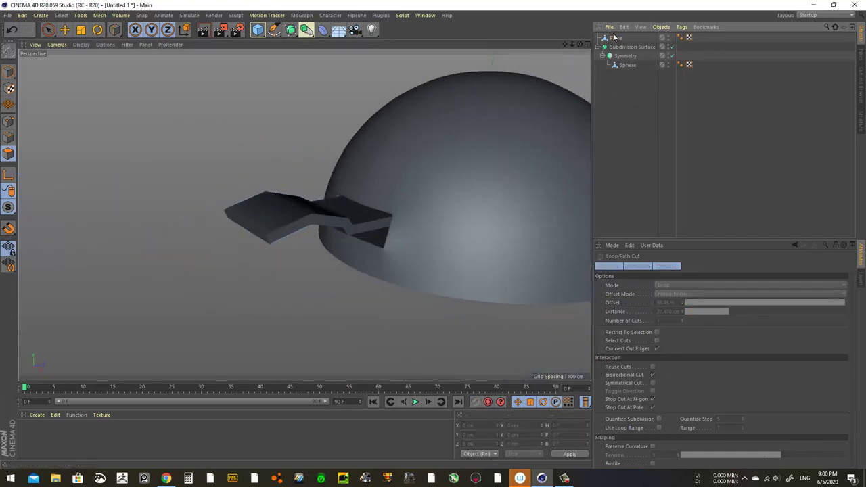
{"action": "left_click_drag", "start_coordinate": [614, 37], "coordinate": [636, 62]}
Undo the Symmetry move and give the Plane its own Subdivision Surface.
{"action": "key", "text": "ctrl+z"}
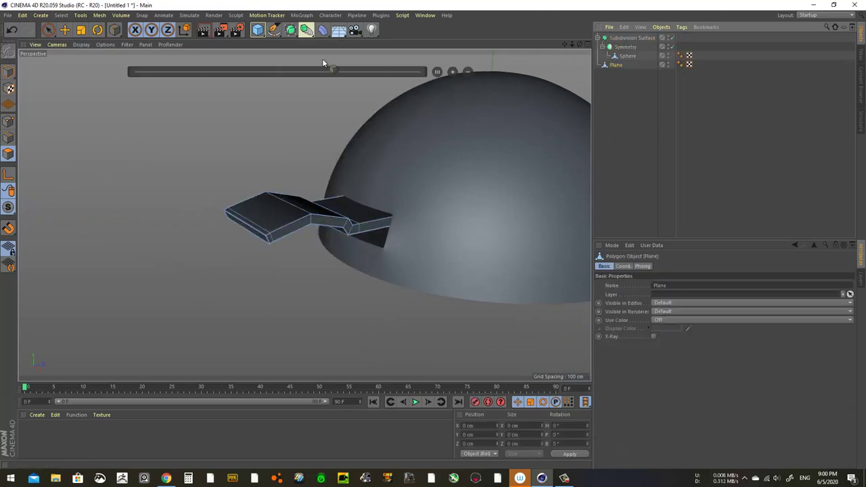
{"action": "left_click", "coordinate": [291, 30], "text": "alt"}
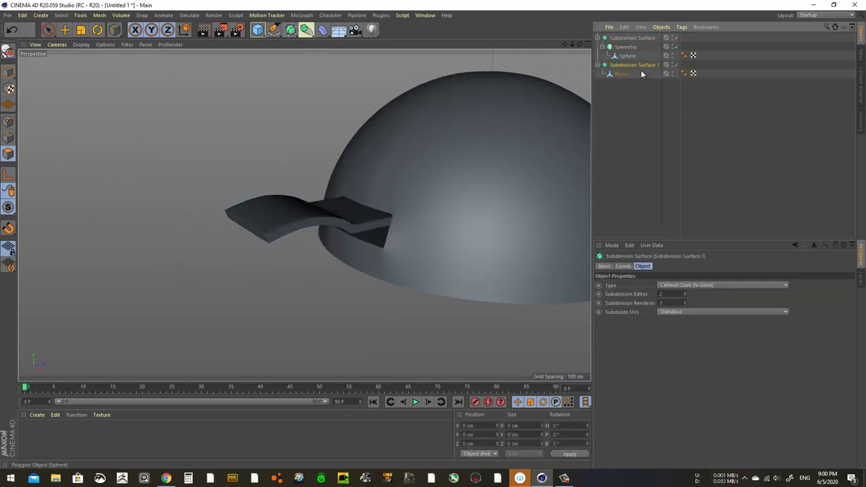
{"action": "left_click", "coordinate": [647, 127]}
{"action": "mouse_move", "coordinate": [360, 291]}
{"action": "left_mouse_down", "text": "alt"}
{"action": "mouse_move", "coordinate": [344, 281]}
{"action": "mouse_move", "coordinate": [325, 218]}
{"action": "mouse_move", "coordinate": [327, 163]}
{"action": "mouse_move", "coordinate": [328, 220]}
{"action": "mouse_move", "coordinate": [306, 251]}
{"action": "mouse_move", "coordinate": [313, 244]}
{"action": "left_mouse_up", "text": "alt"}
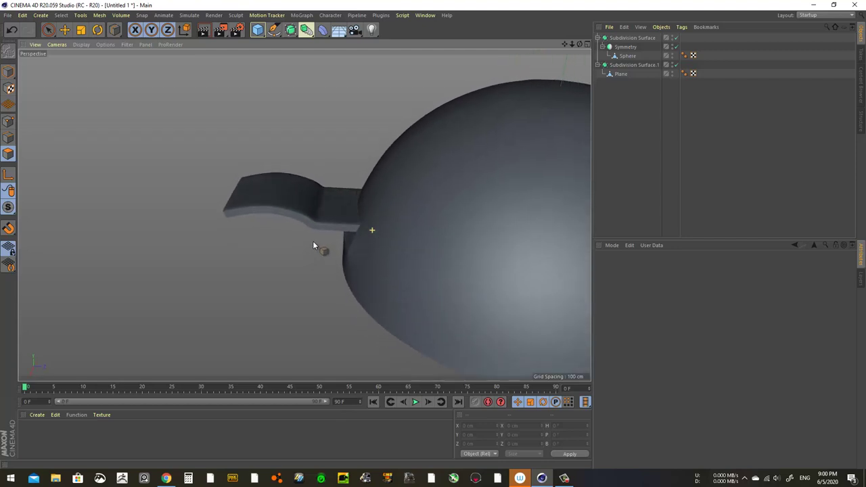
Select the points at the walkway's outer end and scale them outward.
{"action": "left_click", "coordinate": [48, 30]}
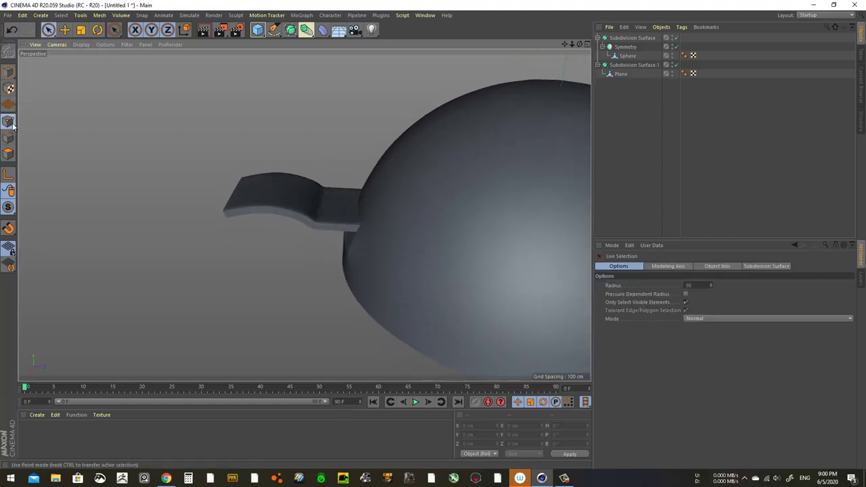
{"action": "left_click", "coordinate": [621, 74]}
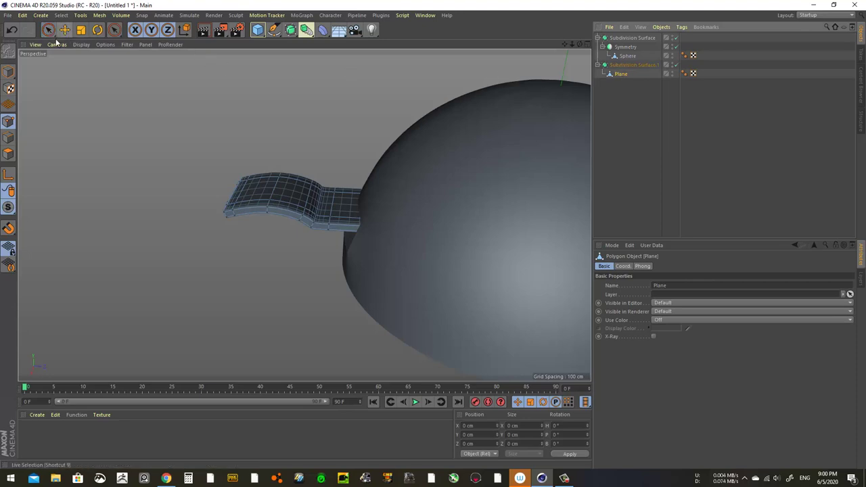
{"action": "left_click_drag", "start_coordinate": [48, 30], "coordinate": [67, 51]}
{"action": "mouse_move", "coordinate": [143, 111]}
{"action": "left_mouse_down"}
{"action": "mouse_move", "coordinate": [319, 284]}
{"action": "mouse_move", "coordinate": [283, 285]}
{"action": "left_mouse_up"}
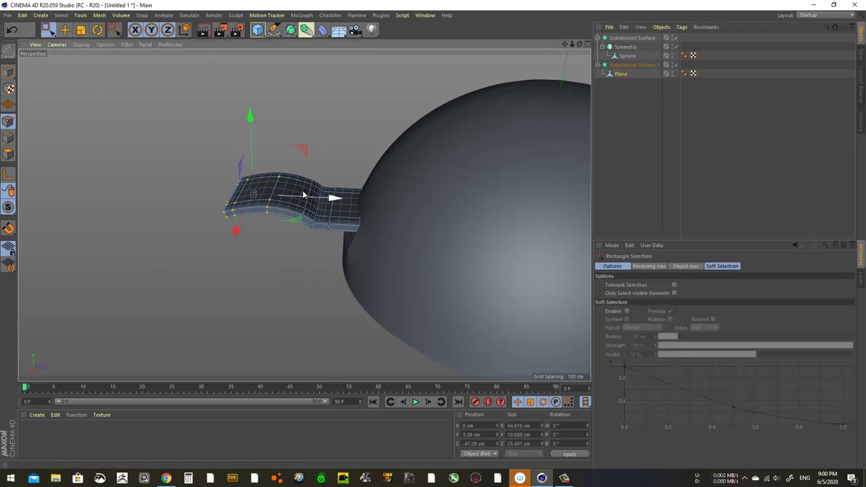
{"action": "left_click_drag", "start_coordinate": [304, 195], "coordinate": [290, 194], "text": "alt"}
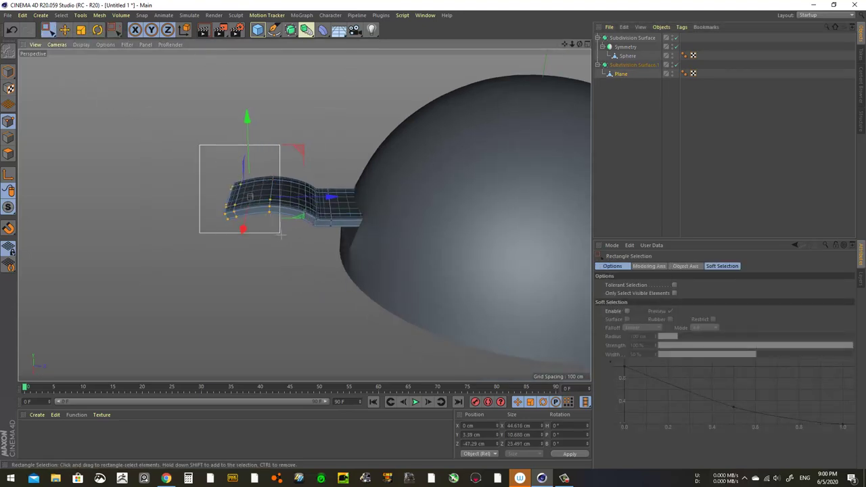
{"action": "left_click_drag", "start_coordinate": [281, 234], "coordinate": [338, 249]}
{"action": "left_click", "coordinate": [80, 30]}
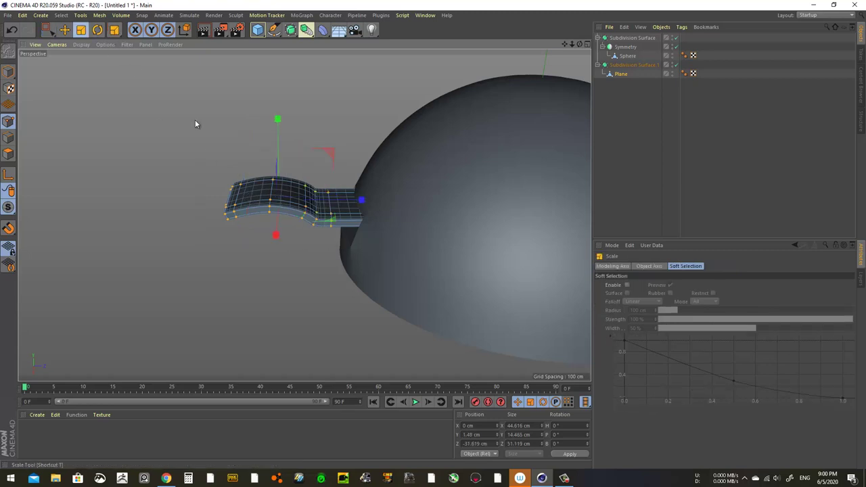
{"action": "left_click_drag", "start_coordinate": [347, 201], "coordinate": [363, 202]}
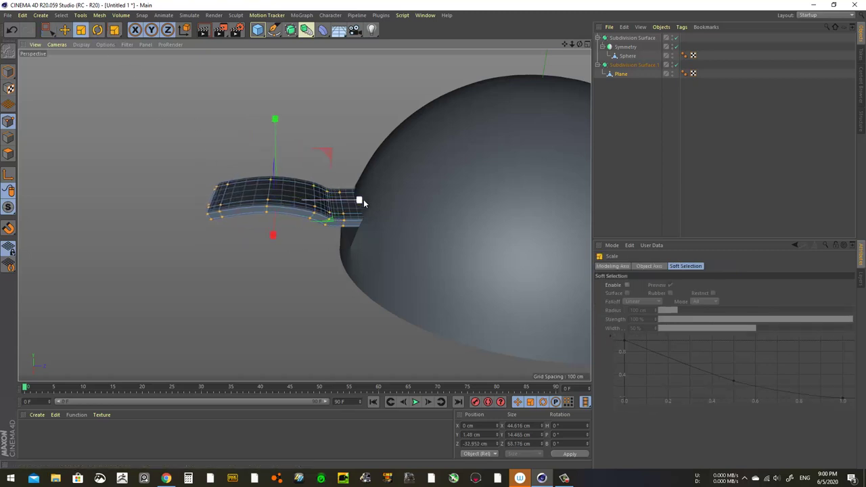
Clear the point selection and select the dome's Subdivision Surface.
{"action": "key", "text": "e"}
{"action": "scroll", "coordinate": [333, 185], "scroll_direction": "down", "scroll_amount": 5}
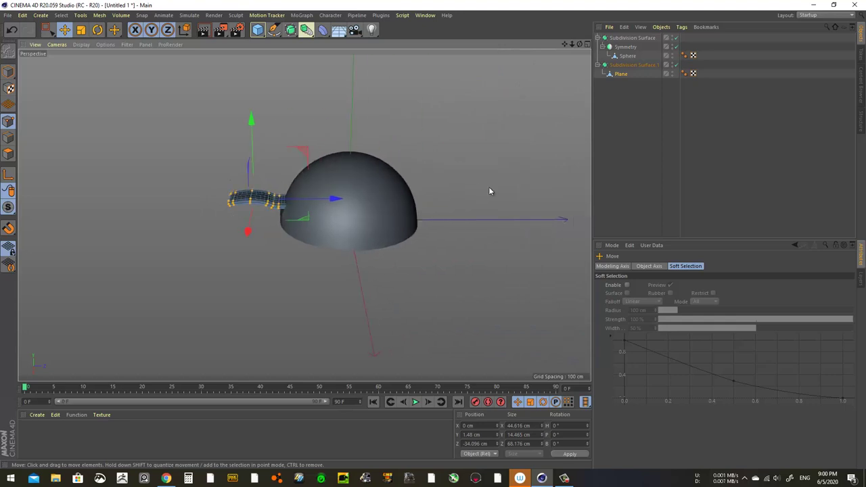
{"action": "left_click", "coordinate": [553, 176]}
{"action": "left_click_drag", "start_coordinate": [554, 177], "coordinate": [260, 202], "text": "alt"}
{"action": "left_click_drag", "start_coordinate": [459, 202], "coordinate": [425, 196], "text": "alt"}
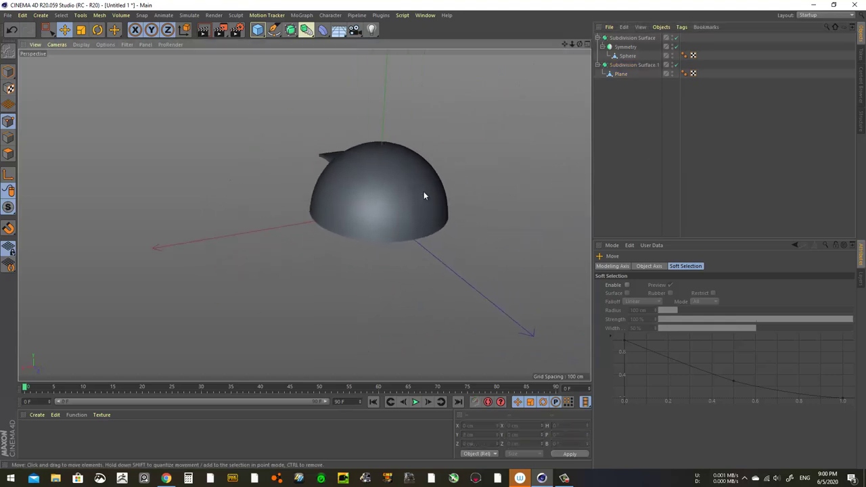
{"action": "left_click", "coordinate": [418, 203]}
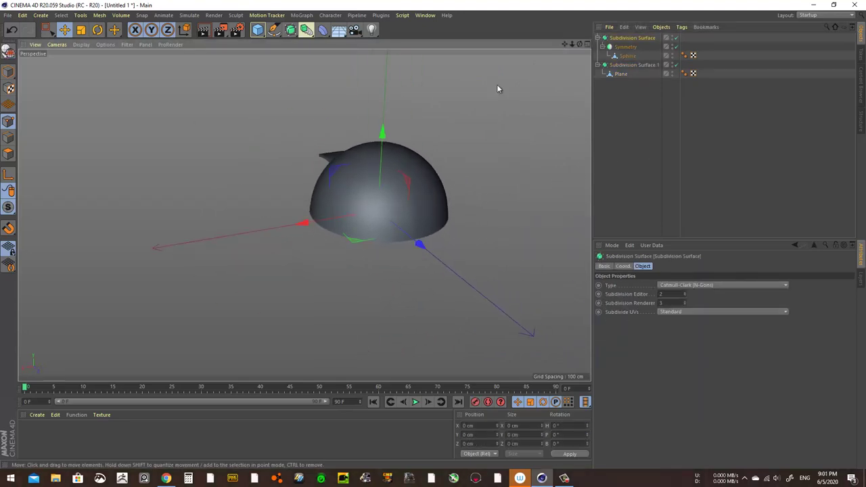
In the enlarged Right view, draw two sloping Line Cuts across the dome's base.
{"action": "left_click", "coordinate": [424, 199]}
{"action": "left_click_drag", "start_coordinate": [424, 199], "coordinate": [492, 200], "text": "alt"}
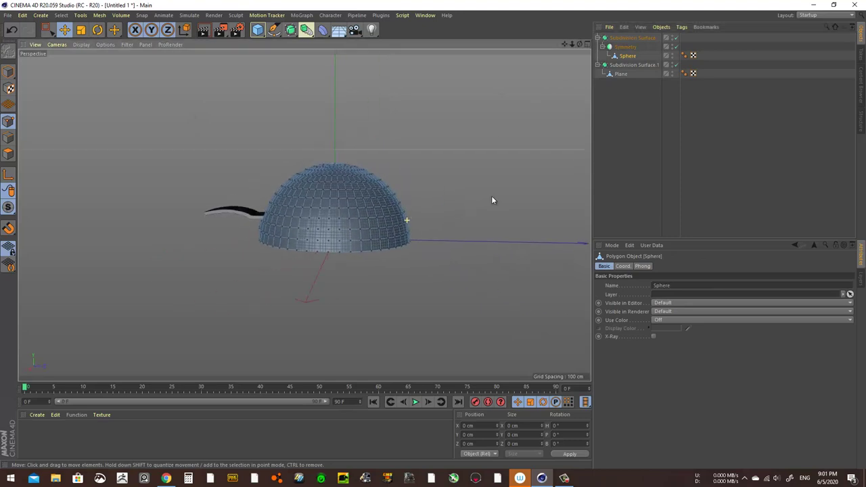
{"action": "middle_click", "coordinate": [566, 66]}
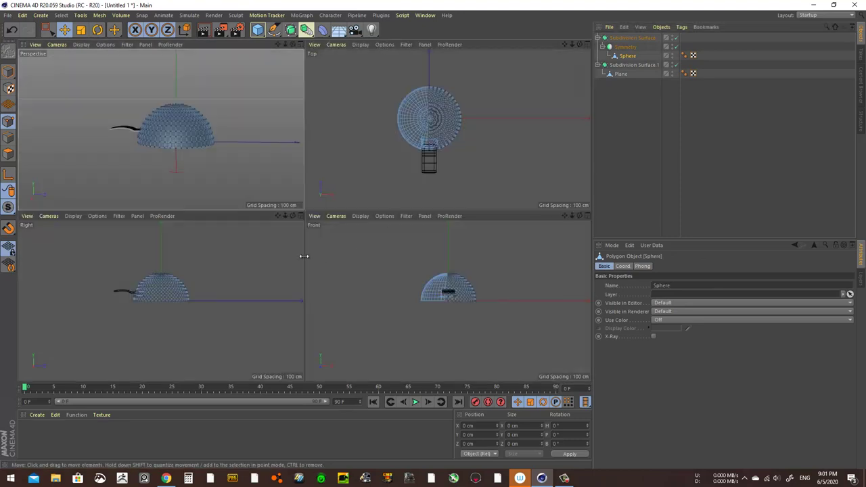
{"action": "left_click", "coordinate": [302, 217]}
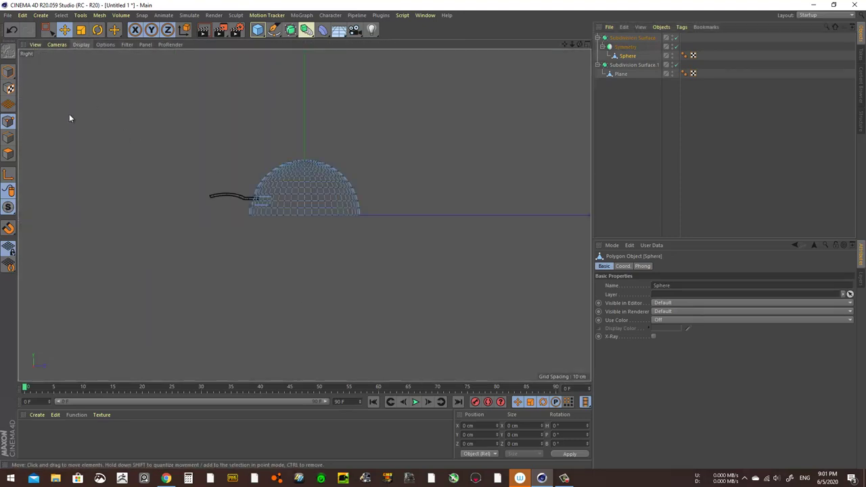
{"action": "right_click", "coordinate": [115, 129]}
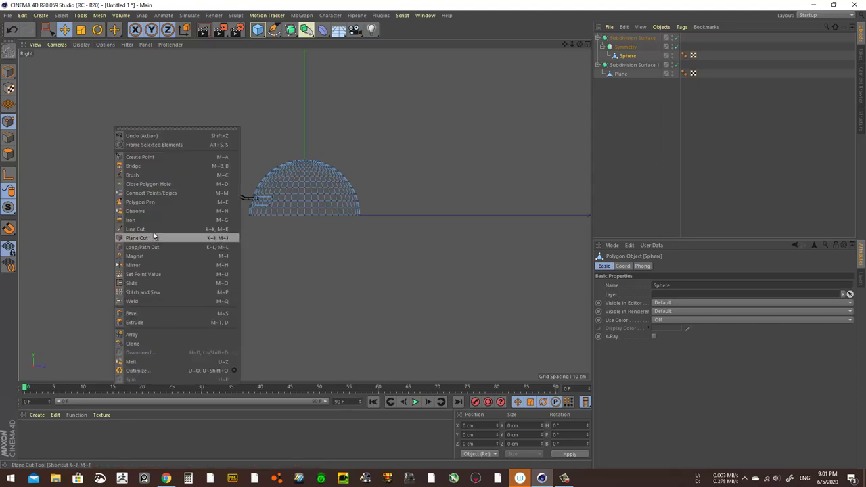
{"action": "left_click", "coordinate": [135, 229]}
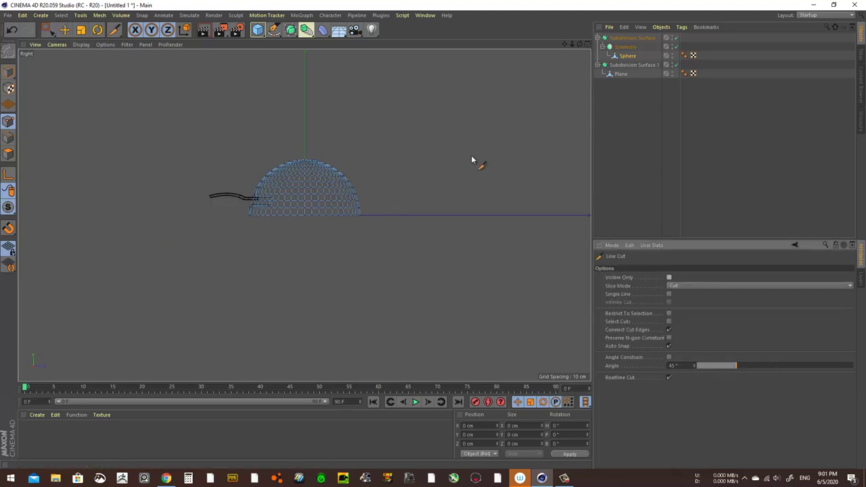
{"action": "left_click_drag", "start_coordinate": [454, 174], "coordinate": [267, 236]}
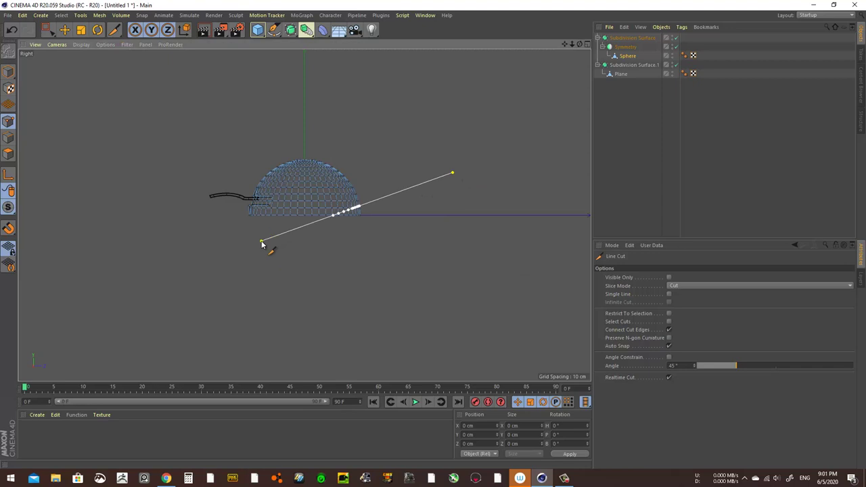
{"action": "key", "text": "Escape"}
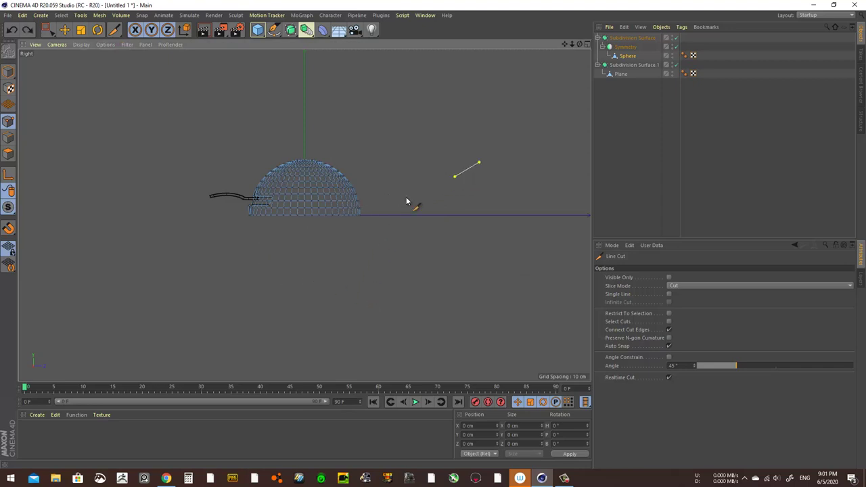
{"action": "left_click_drag", "start_coordinate": [406, 201], "coordinate": [227, 256]}
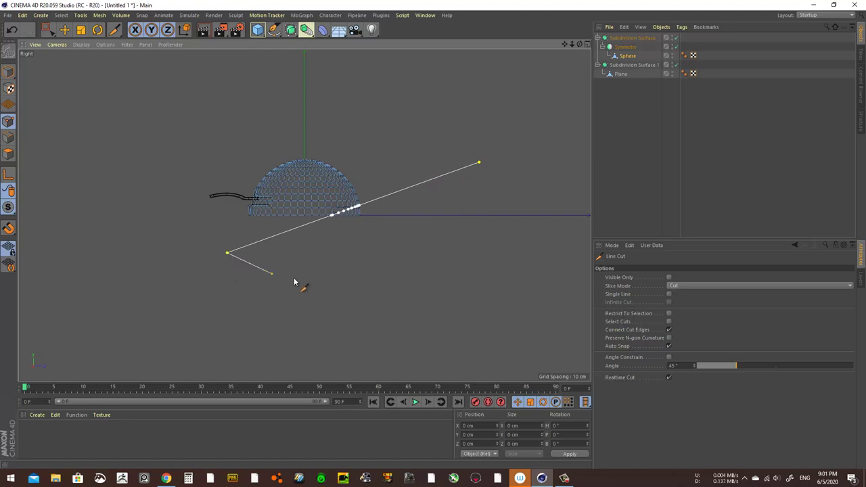
{"action": "key", "text": "Escape"}
{"action": "scroll", "coordinate": [346, 205], "scroll_direction": "up", "scroll_amount": 5}
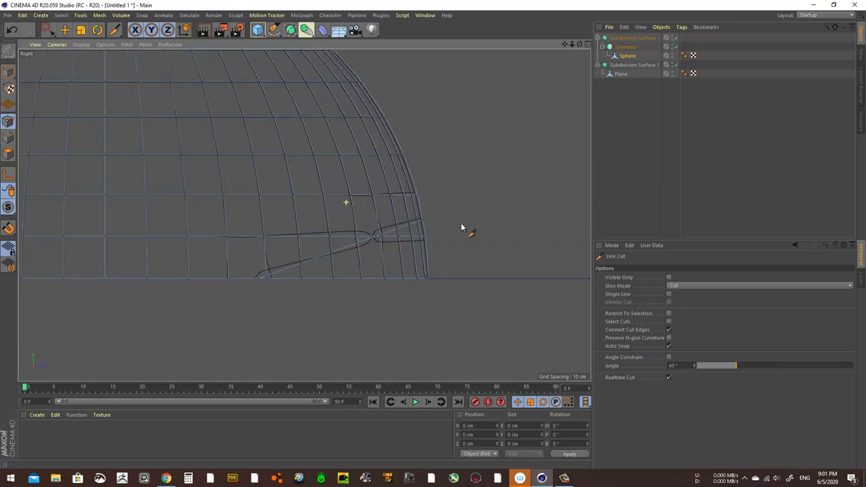
Move the Sphere out of Symmetry to the top level and return to perspective.
{"action": "left_click_drag", "start_coordinate": [622, 60], "coordinate": [613, 76]}
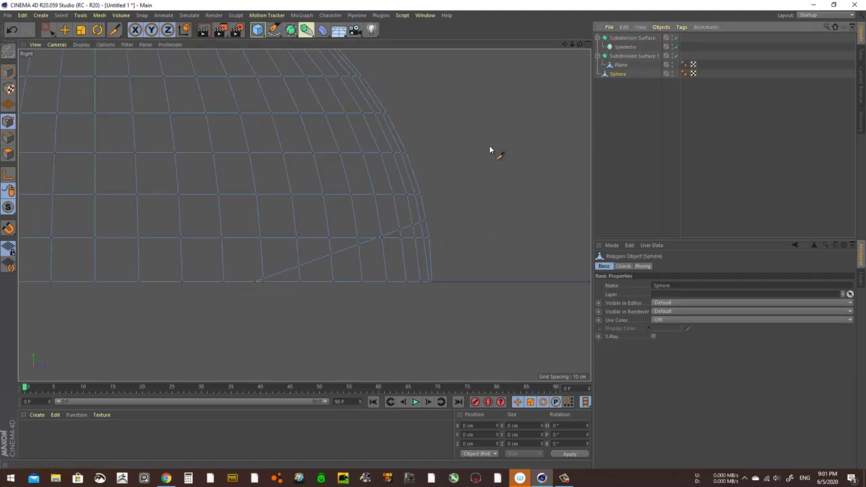
{"action": "key", "text": "F1"}
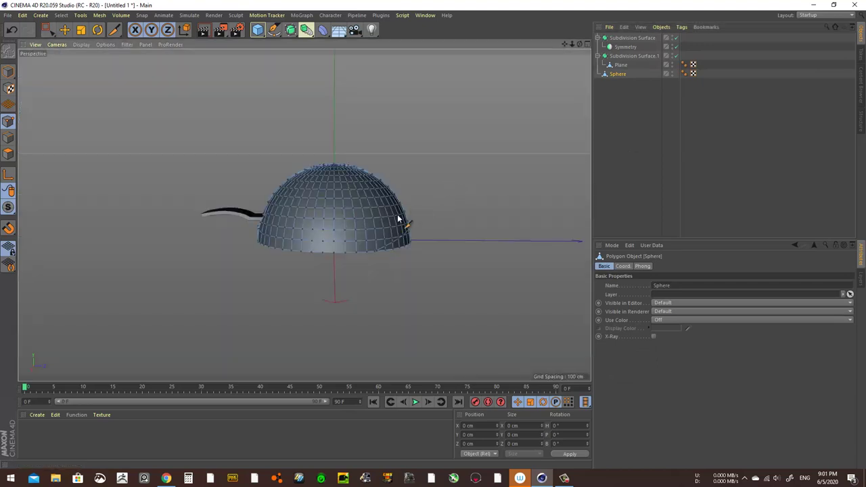
{"action": "mouse_move", "coordinate": [400, 223]}
{"action": "left_mouse_down", "text": "alt"}
{"action": "mouse_move", "coordinate": [317, 228]}
{"action": "mouse_move", "coordinate": [426, 236]}
{"action": "mouse_move", "coordinate": [354, 251]}
{"action": "mouse_move", "coordinate": [435, 239]}
{"action": "left_mouse_up", "text": "alt"}
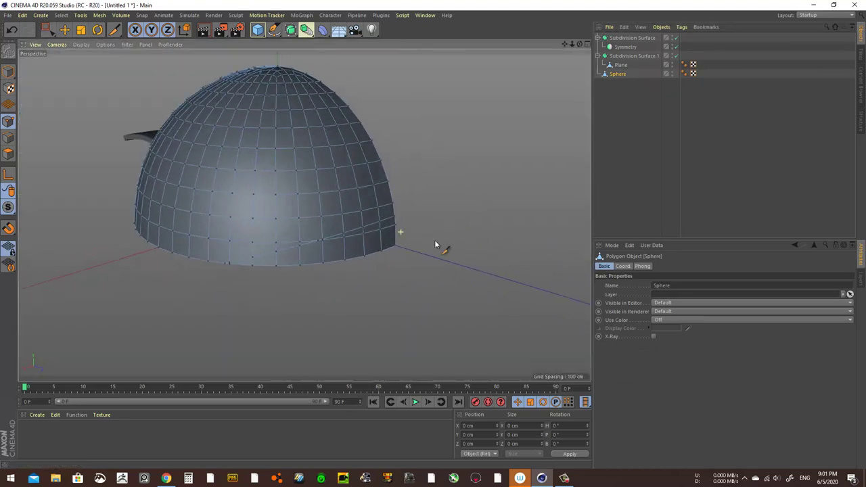
{"action": "scroll", "coordinate": [434, 240], "scroll_direction": "up", "scroll_amount": 3}
Stitch the dome's bottom-row points and delete the polygons along its bottom rim.
{"action": "right_click", "coordinate": [434, 222]}
{"action": "left_click", "coordinate": [463, 375]}
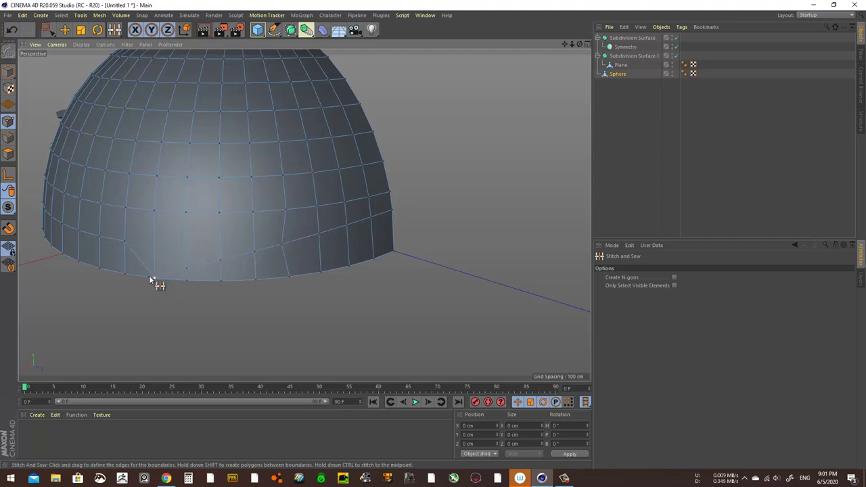
{"action": "left_click", "coordinate": [64, 29]}
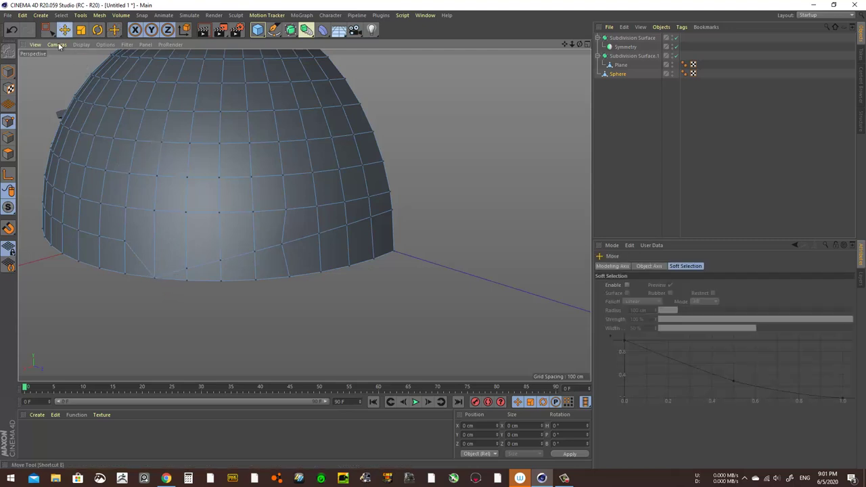
{"action": "left_click", "coordinate": [8, 154]}
{"action": "left_click", "coordinate": [193, 271]}
{"action": "left_click", "coordinate": [230, 267], "text": "shift"}
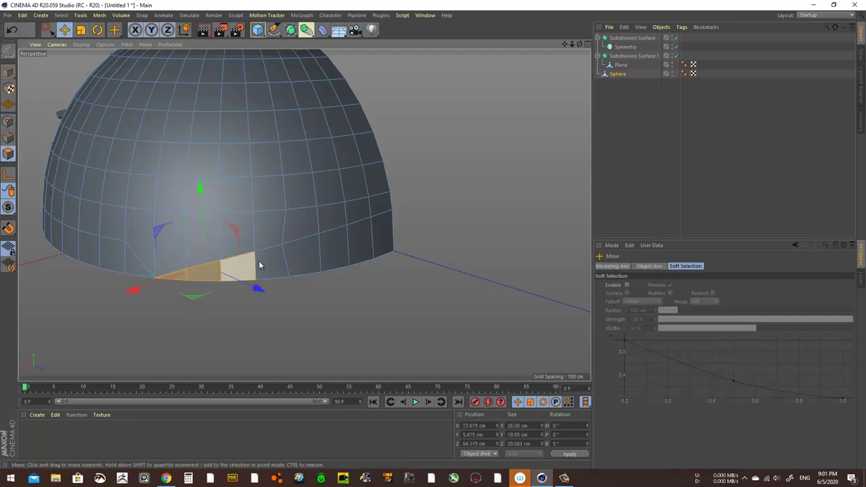
{"action": "left_click", "coordinate": [271, 264], "text": "shift"}
{"action": "left_click", "coordinate": [311, 257], "text": "shift"}
{"action": "left_click", "coordinate": [345, 252], "text": "shift"}
{"action": "left_click", "coordinate": [380, 243], "text": "shift"}
{"action": "key", "text": "Delete"}
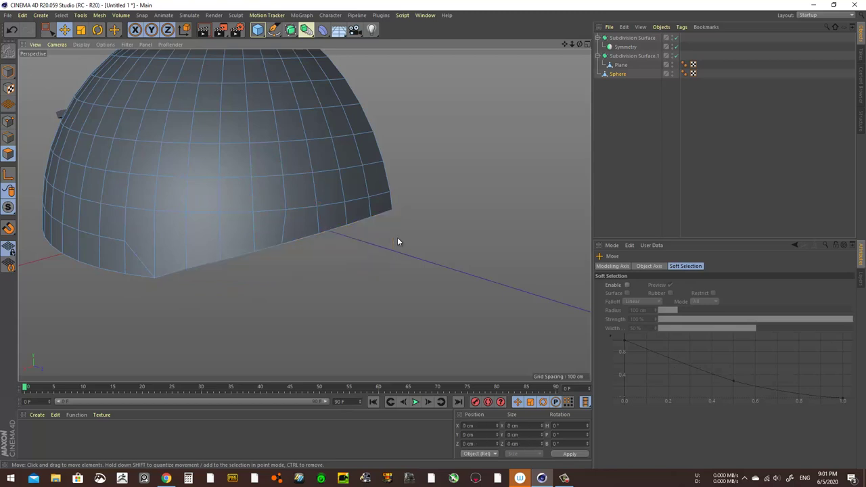
Nest the Sphere back under the Symmetry object and reselect it there.
{"action": "left_click_drag", "start_coordinate": [348, 217], "coordinate": [399, 192], "text": "alt"}
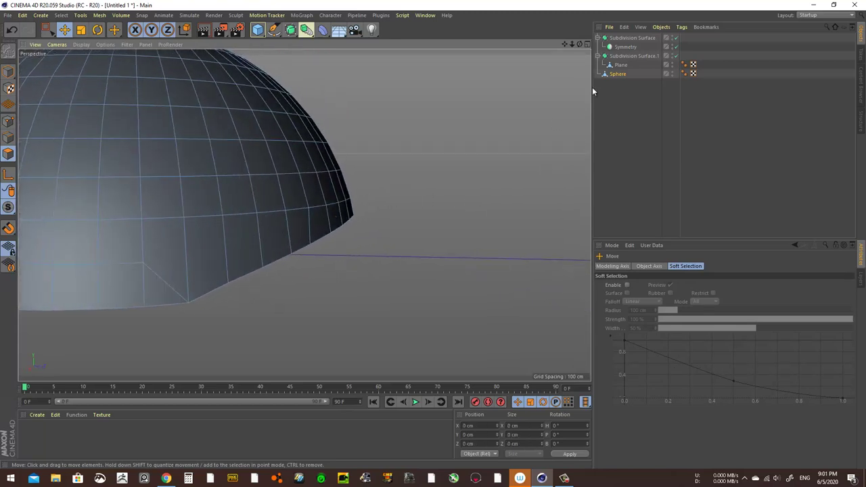
{"action": "left_click", "coordinate": [618, 73]}
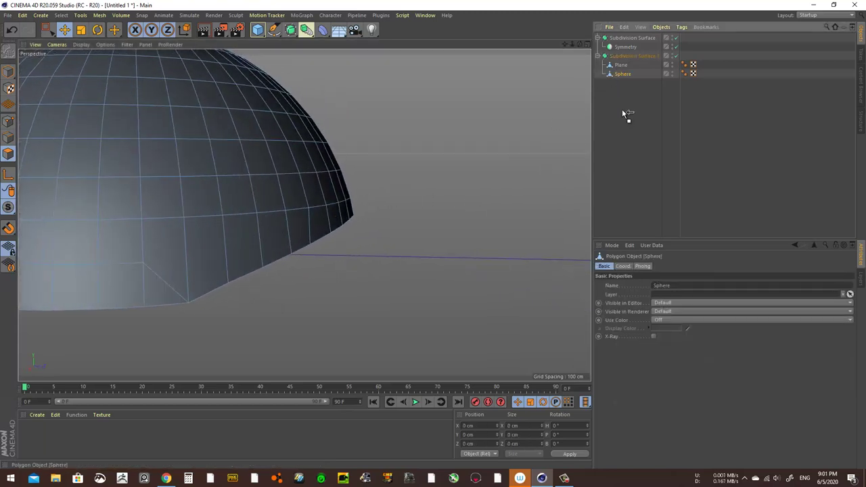
{"action": "left_click_drag", "start_coordinate": [622, 43], "coordinate": [626, 47]}
{"action": "left_click", "coordinate": [636, 124]}
{"action": "scroll", "coordinate": [302, 188], "scroll_direction": "up", "scroll_amount": 3}
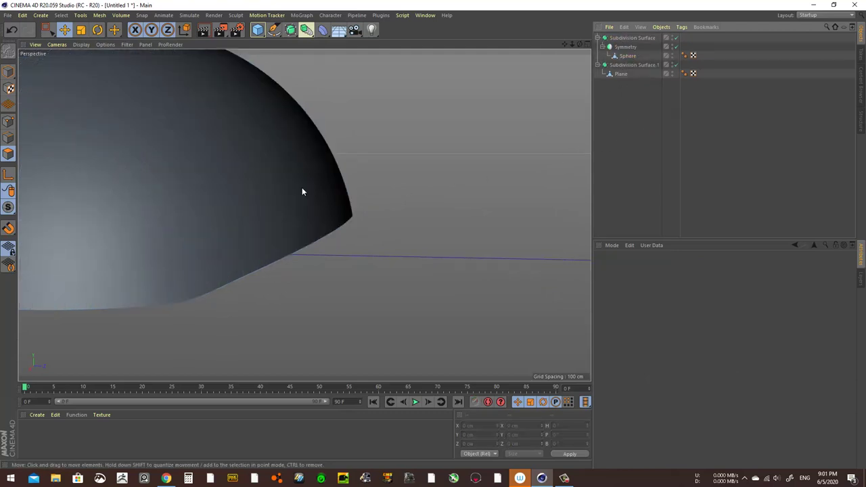
{"action": "left_click_drag", "start_coordinate": [302, 188], "coordinate": [122, 97], "text": "alt"}
{"action": "left_click", "coordinate": [65, 30]}
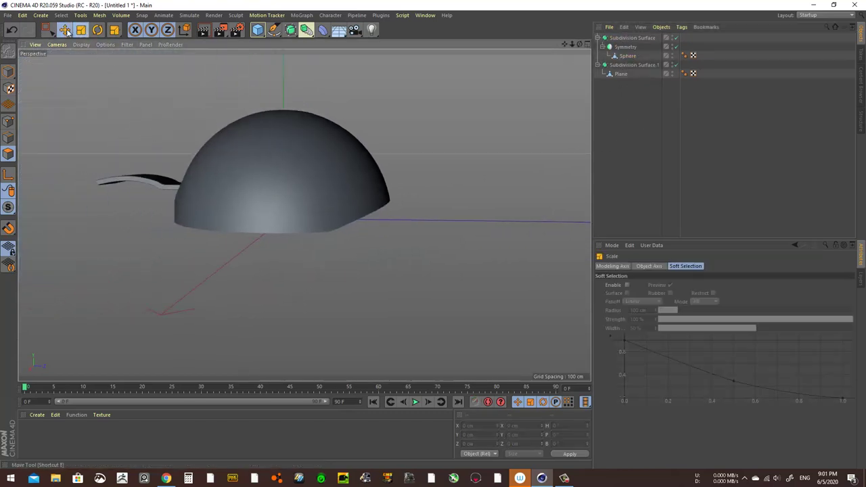
{"action": "left_click", "coordinate": [288, 168]}
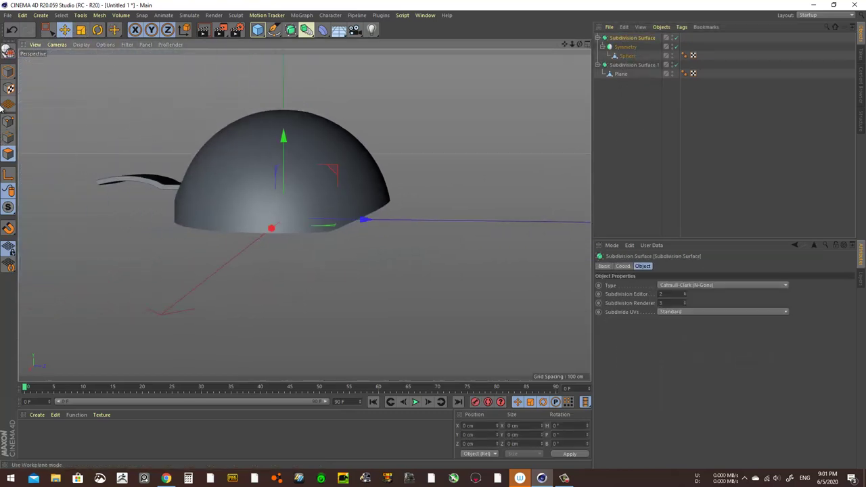
{"action": "left_click", "coordinate": [629, 56]}
{"action": "mouse_move", "coordinate": [366, 174]}
{"action": "left_mouse_down", "text": "alt"}
{"action": "mouse_move", "coordinate": [229, 176]}
{"action": "mouse_move", "coordinate": [489, 179]}
{"action": "mouse_move", "coordinate": [122, 71]}
{"action": "left_mouse_up", "text": "alt"}
{"action": "left_click", "coordinate": [81, 44]}
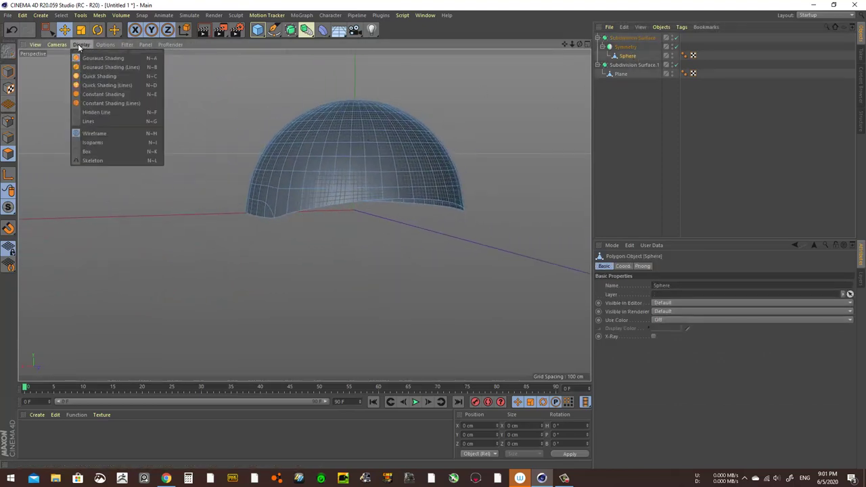
Display the dome as a wireframe and orbit to its side.
{"action": "left_click", "coordinate": [95, 140]}
{"action": "left_click_drag", "start_coordinate": [137, 165], "coordinate": [429, 193], "text": "alt"}
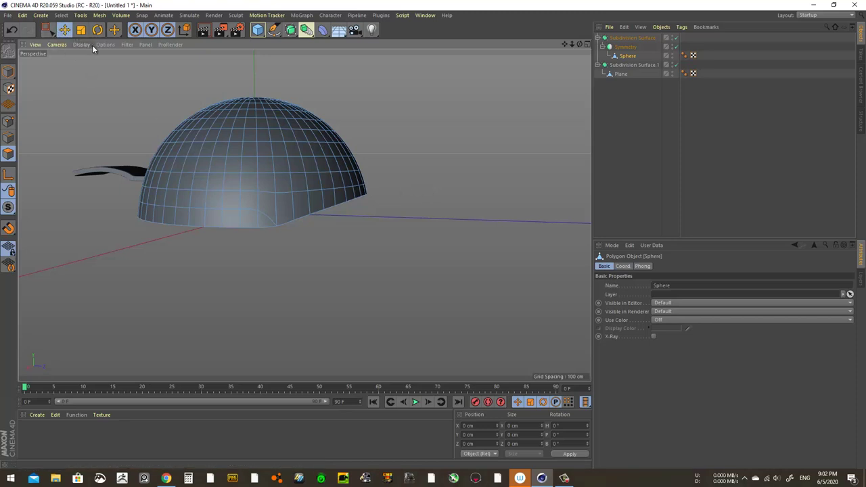
{"action": "mouse_move", "coordinate": [273, 110]}
{"action": "left_mouse_down", "text": "alt"}
{"action": "mouse_move", "coordinate": [312, 187]}
{"action": "mouse_move", "coordinate": [268, 191]}
{"action": "mouse_move", "coordinate": [389, 166]}
{"action": "left_mouse_up", "text": "alt"}
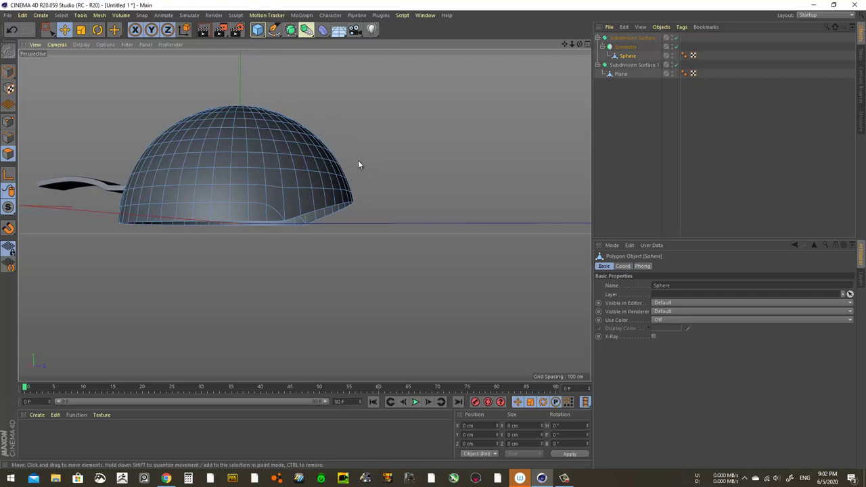
Lower the dome's bottom rim edge loop about 10 cm and duplicate the Sphere as Sphere.1.
{"action": "left_click", "coordinate": [8, 138]}
{"action": "double_click", "coordinate": [237, 222]}
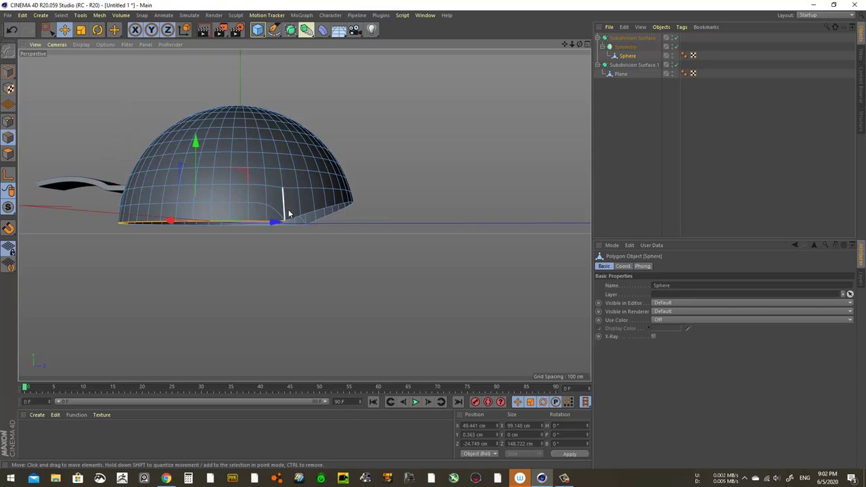
{"action": "left_click_drag", "start_coordinate": [227, 132], "coordinate": [230, 150]}
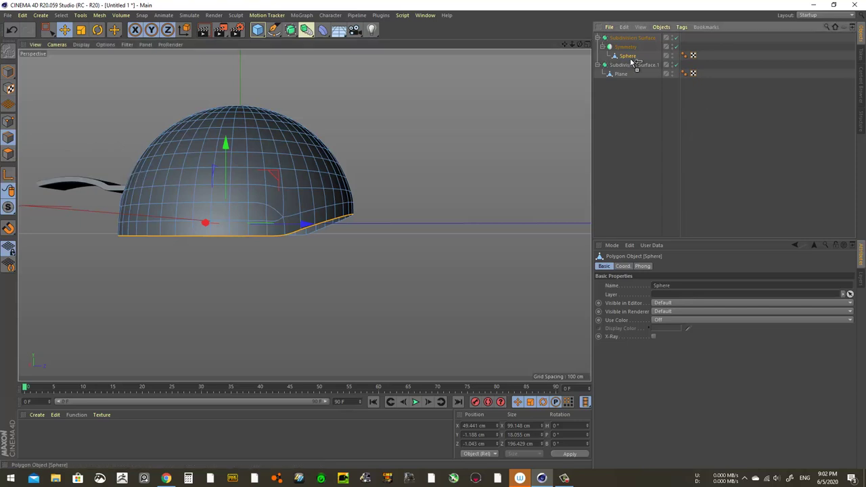
{"action": "left_click_drag", "start_coordinate": [632, 61], "coordinate": [632, 63], "text": "ctrl"}
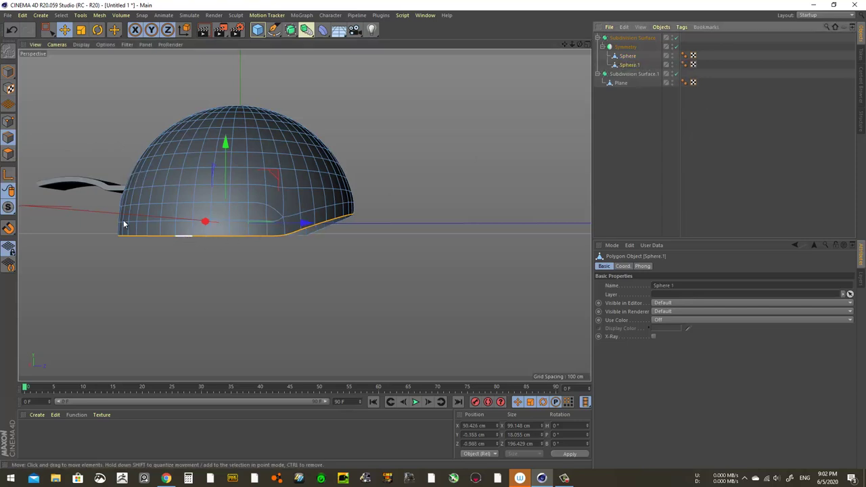
Loop-select Sphere.1's bottom polygon band, invert the selection and delete the rest.
{"action": "left_click", "coordinate": [8, 154]}
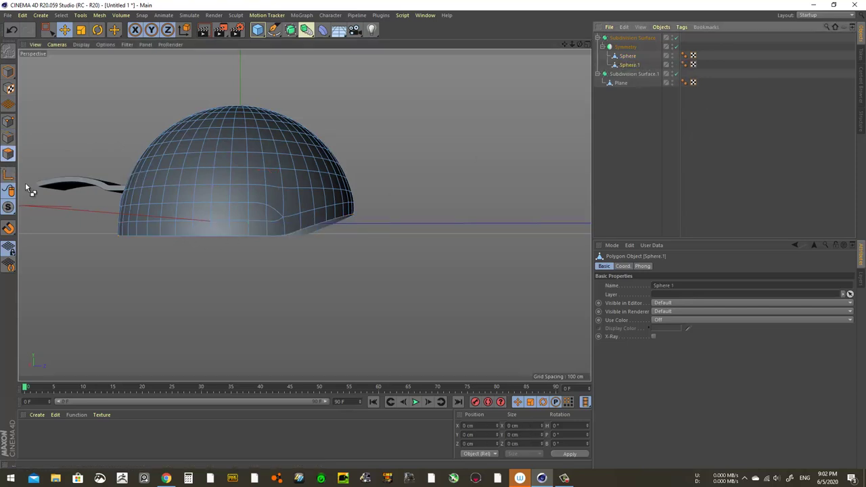
{"action": "right_click", "coordinate": [182, 230]}
{"action": "left_click", "coordinate": [196, 247]}
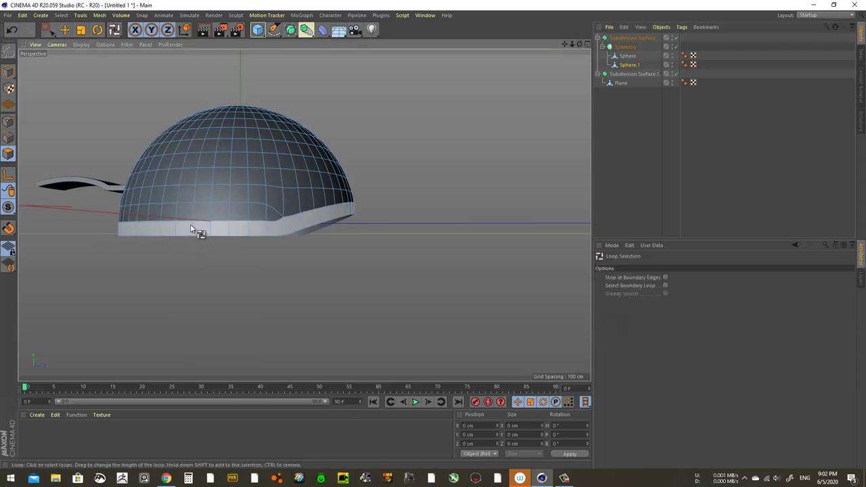
{"action": "left_click", "coordinate": [142, 224]}
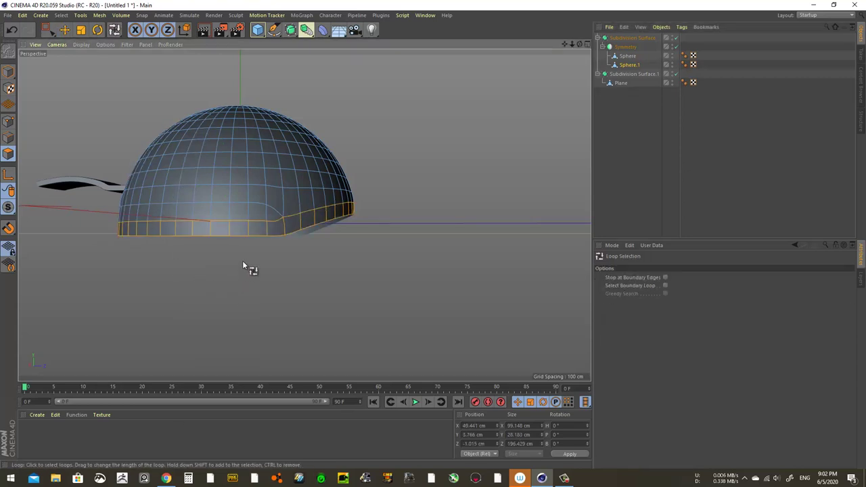
{"action": "left_click", "coordinate": [61, 15]}
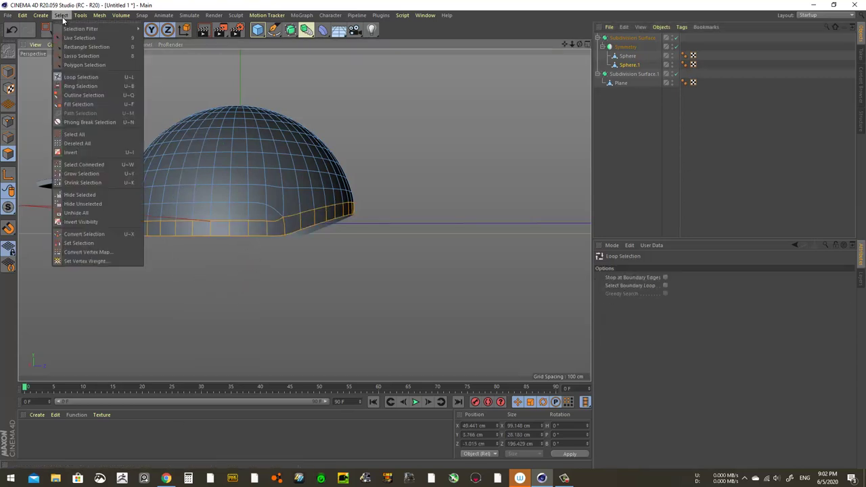
{"action": "left_click", "coordinate": [88, 153]}
{"action": "left_click", "coordinate": [144, 283]}
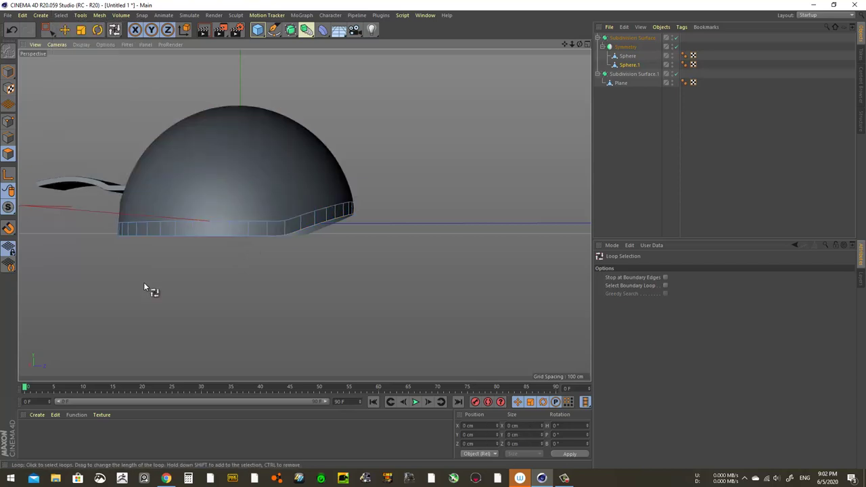
Select the original Sphere's bottom polygon band, then reselect Sphere.1.
{"action": "left_click", "coordinate": [628, 56]}
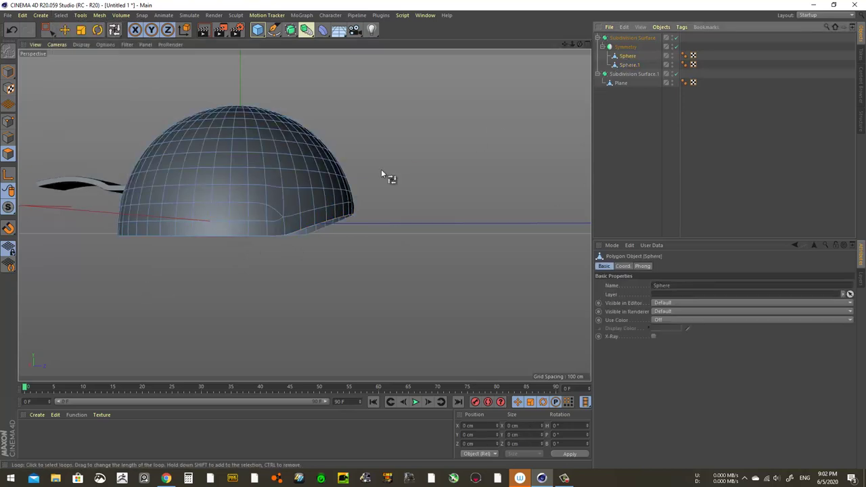
{"action": "left_click", "coordinate": [271, 227]}
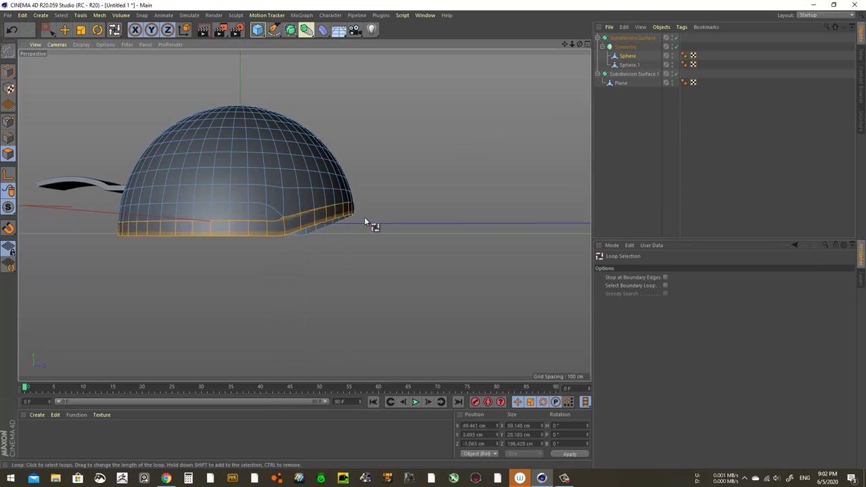
{"action": "left_click", "coordinate": [400, 195]}
Select alternating vertical edges around the front of the base band.
{"action": "key", "text": "e"}
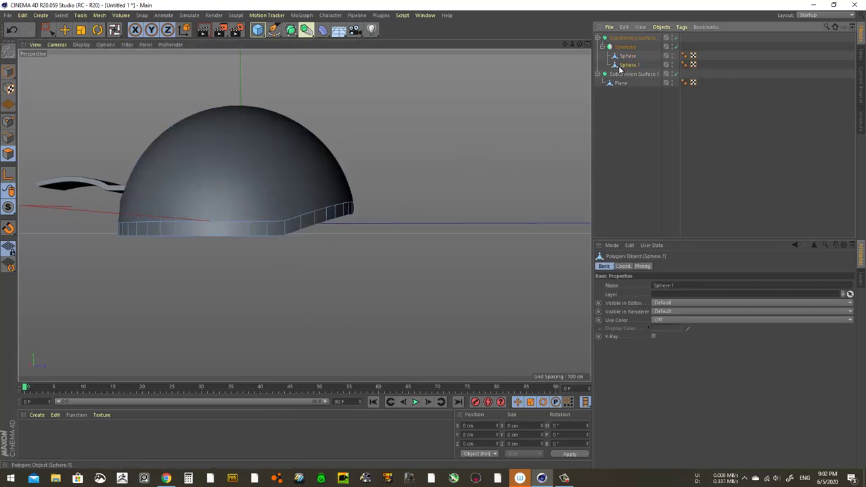
{"action": "left_click_drag", "start_coordinate": [289, 206], "coordinate": [180, 222], "text": "alt"}
{"action": "left_click", "coordinate": [349, 204]}
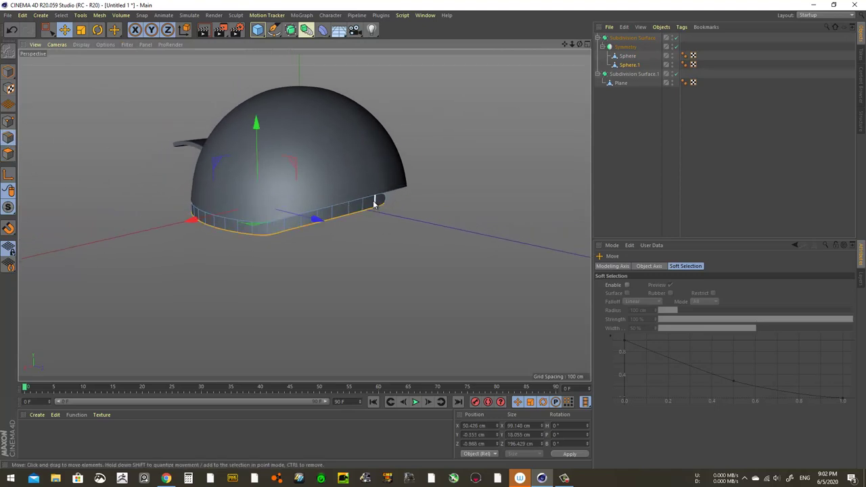
{"action": "left_click", "coordinate": [374, 203]}
{"action": "left_click", "coordinate": [348, 204], "text": "shift"}
{"action": "left_click", "coordinate": [318, 221], "text": "shift"}
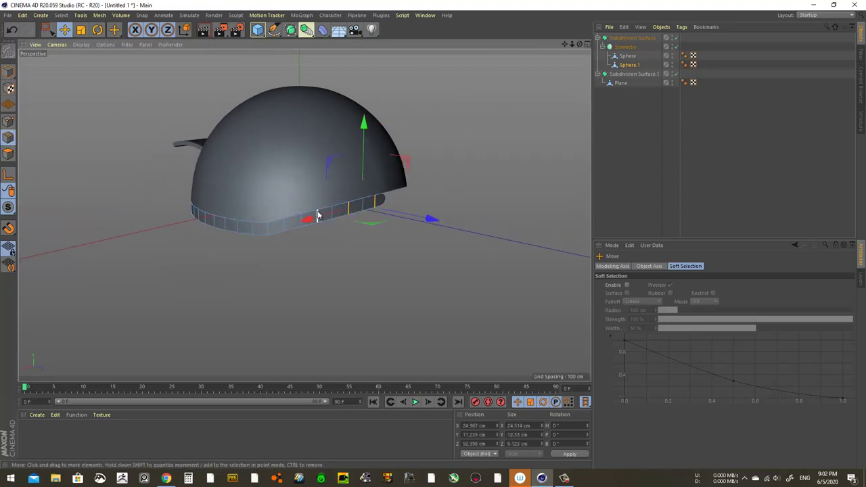
{"action": "scroll", "coordinate": [284, 224], "scroll_direction": "up", "scroll_amount": 3}
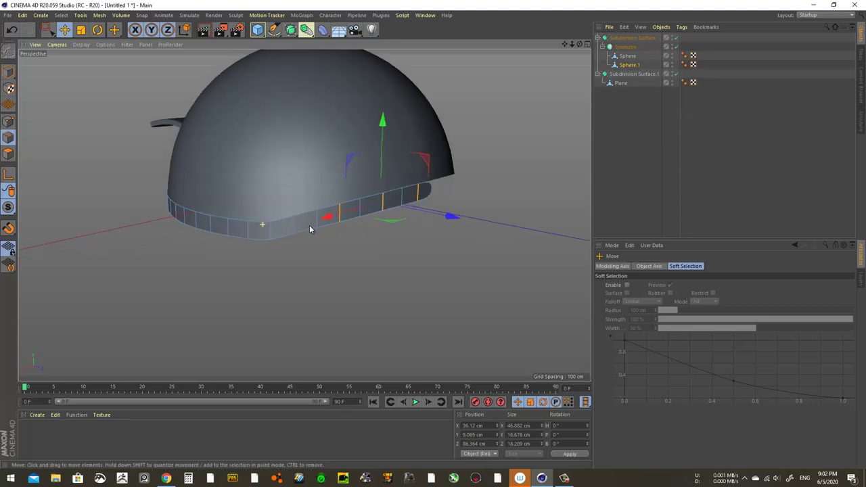
{"action": "scroll", "coordinate": [309, 228], "scroll_direction": "up", "scroll_amount": 2}
{"action": "left_click", "coordinate": [305, 228], "text": "shift"}
{"action": "left_click", "coordinate": [242, 228], "text": "shift"}
{"action": "left_click", "coordinate": [190, 226], "text": "shift"}
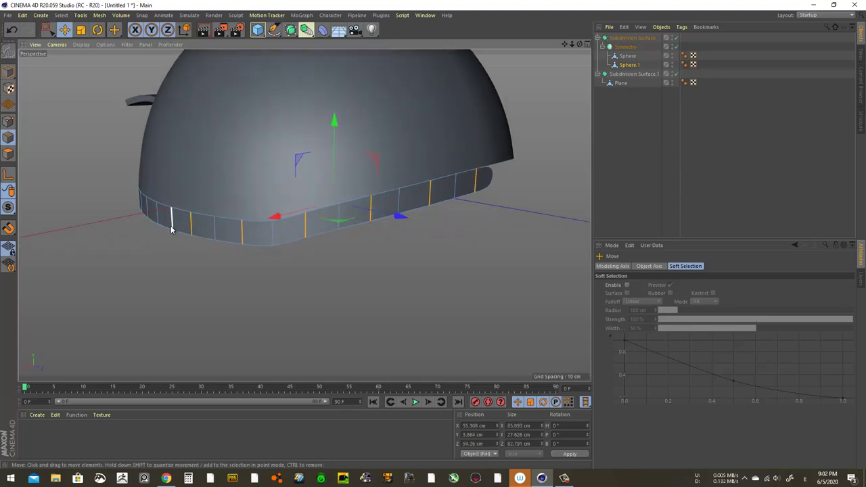
Add the remaining vertical band edges and dissolve them.
{"action": "left_click_drag", "start_coordinate": [190, 225], "coordinate": [181, 228], "text": "alt"}
{"action": "left_click", "coordinate": [135, 223], "text": "shift"}
{"action": "scroll", "coordinate": [383, 272], "scroll_direction": "down", "scroll_amount": 3}
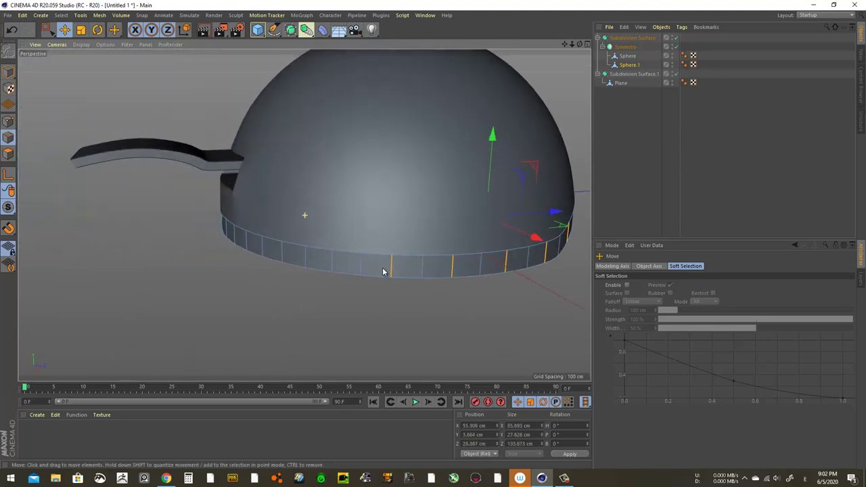
{"action": "left_click", "coordinate": [332, 268], "text": "shift"}
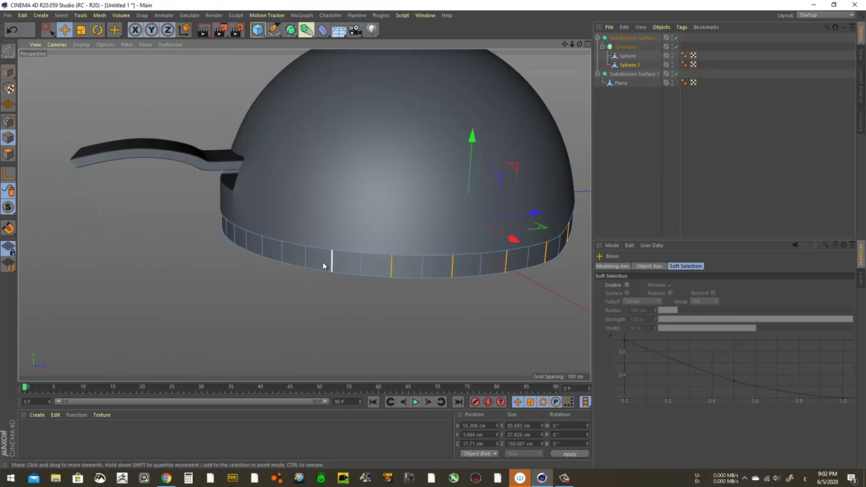
{"action": "left_click", "coordinate": [248, 244], "text": "shift"}
{"action": "left_click_drag", "start_coordinate": [232, 246], "coordinate": [264, 250], "text": "alt"}
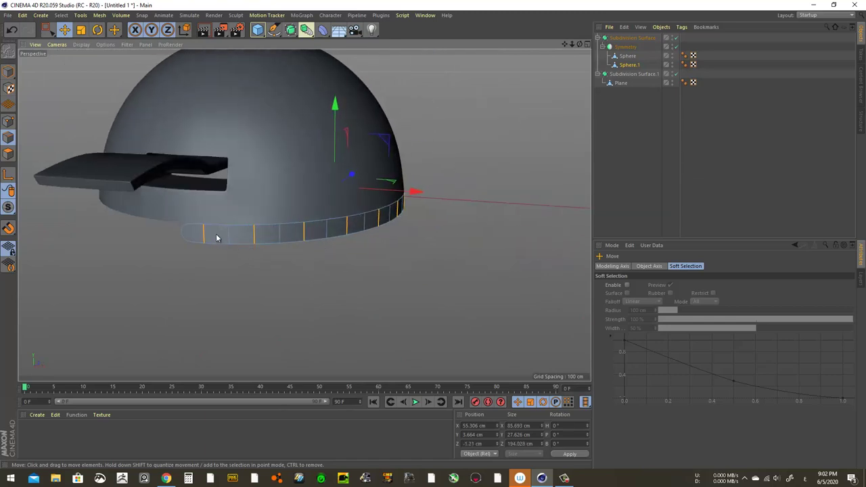
{"action": "key", "text": "ctrl+shift+a"}
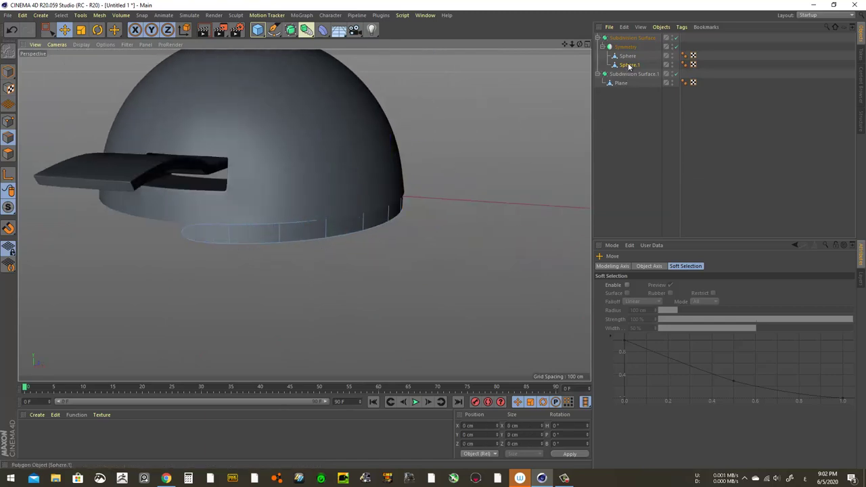
{"action": "mouse_move", "coordinate": [360, 195]}
{"action": "left_mouse_down", "text": "alt"}
{"action": "mouse_move", "coordinate": [215, 203]}
{"action": "mouse_move", "coordinate": [377, 203]}
{"action": "mouse_move", "coordinate": [558, 98]}
{"action": "left_mouse_up", "text": "alt"}
{"action": "left_click", "coordinate": [640, 58], "text": "shift"}
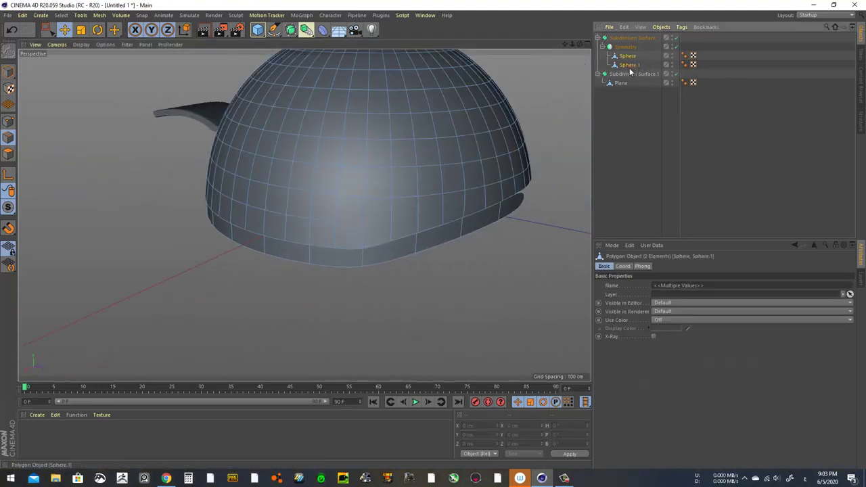
Group Sphere and Sphere.1 under a new Null with Alt+G.
{"action": "key", "text": "alt+g"}
{"action": "left_click", "coordinate": [651, 138]}
{"action": "mouse_move", "coordinate": [451, 209]}
{"action": "left_mouse_down", "text": "alt"}
{"action": "mouse_move", "coordinate": [436, 120]}
{"action": "mouse_move", "coordinate": [454, 155]}
{"action": "mouse_move", "coordinate": [399, 200]}
{"action": "mouse_move", "coordinate": [476, 182]}
{"action": "mouse_move", "coordinate": [442, 190]}
{"action": "left_mouse_up", "text": "alt"}
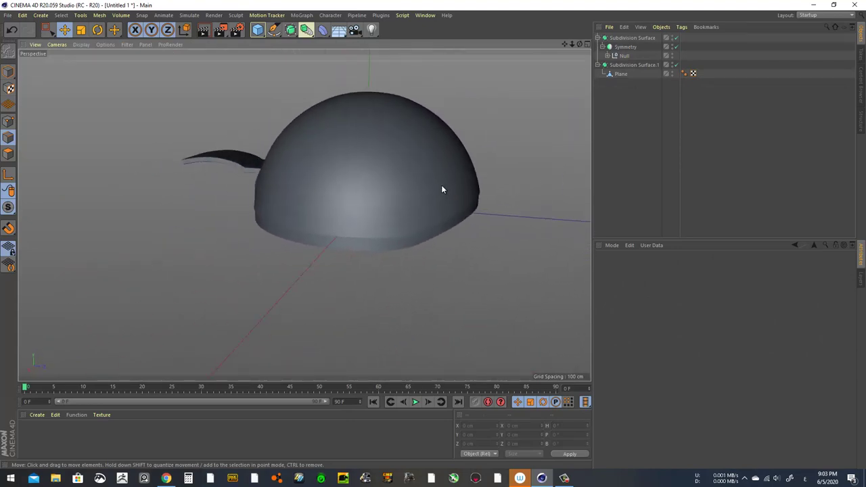
{"action": "mouse_move", "coordinate": [473, 165]}
{"action": "left_mouse_down", "text": "alt"}
{"action": "mouse_move", "coordinate": [371, 203]}
{"action": "mouse_move", "coordinate": [406, 176]}
{"action": "left_mouse_up", "text": "alt"}
Expand the Null, select Sphere.1 in Polygon mode and pick a rim polygon.
{"action": "left_click", "coordinate": [620, 74]}
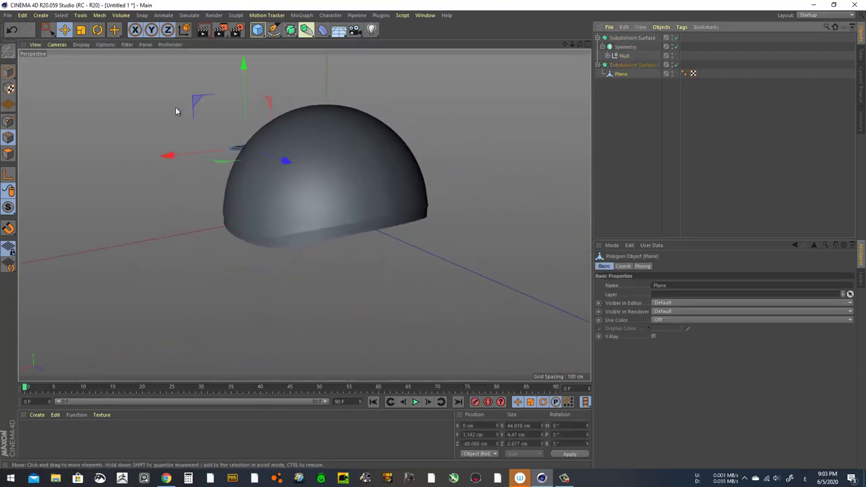
{"action": "left_click", "coordinate": [8, 154]}
{"action": "left_click", "coordinate": [627, 61]}
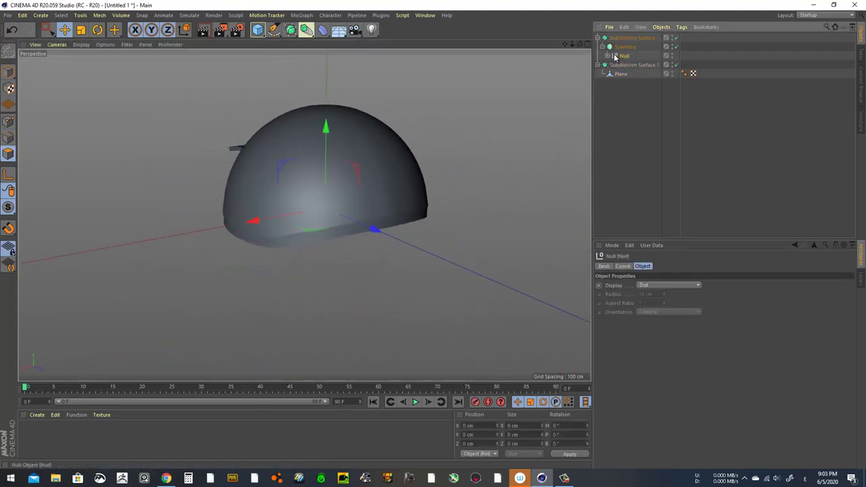
{"action": "left_click", "coordinate": [634, 74]}
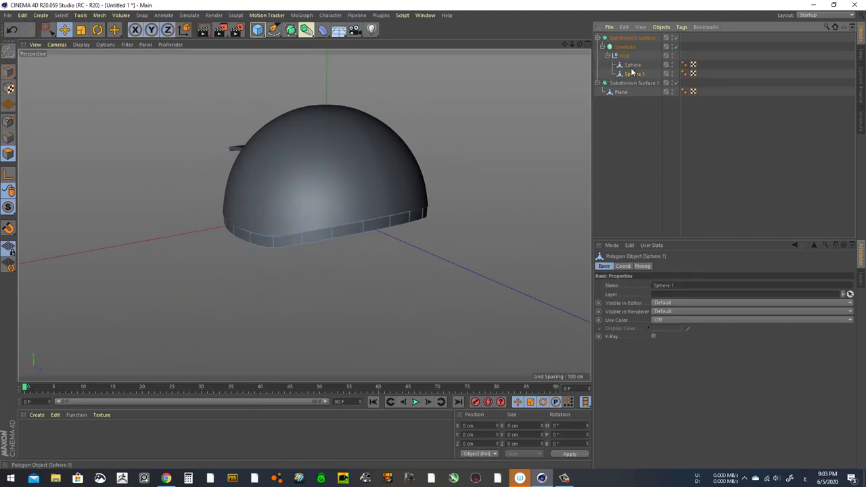
{"action": "left_click", "coordinate": [391, 220]}
Tilt the band extension's end downward and push its end edge lower.
{"action": "left_click_drag", "start_coordinate": [380, 230], "coordinate": [483, 249], "text": "alt"}
{"action": "key", "text": "ctrl+z"}
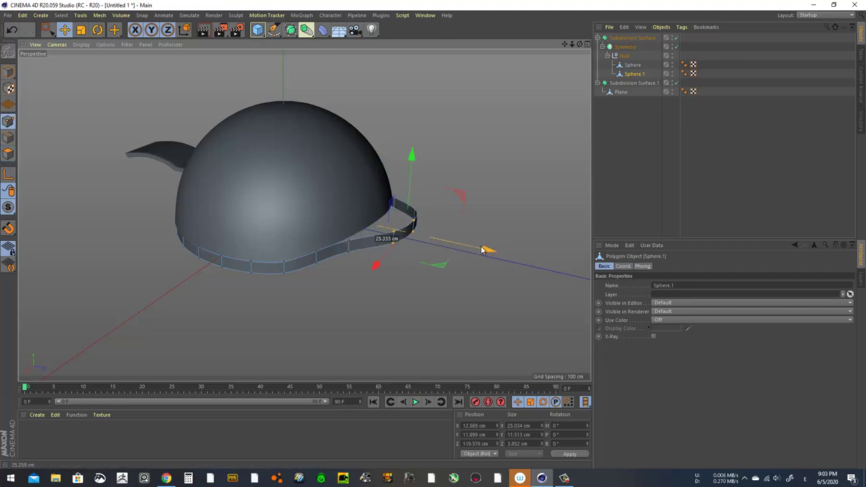
{"action": "key", "text": "r"}
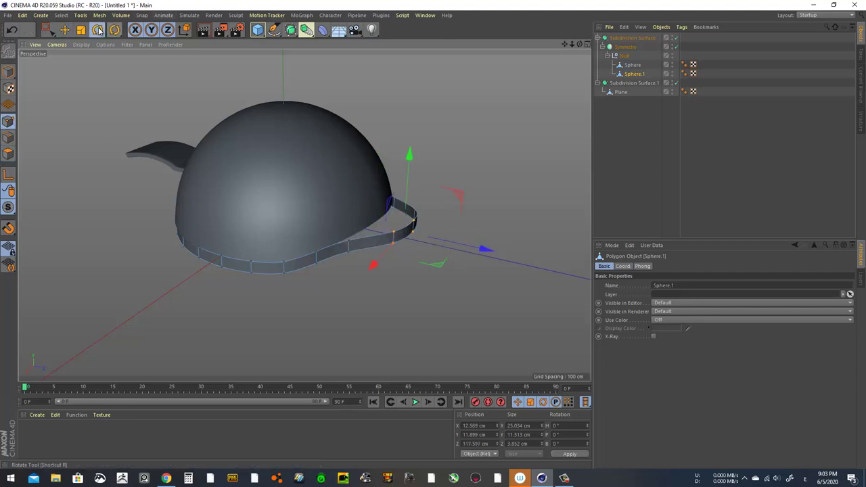
{"action": "left_click_drag", "start_coordinate": [433, 204], "coordinate": [458, 246]}
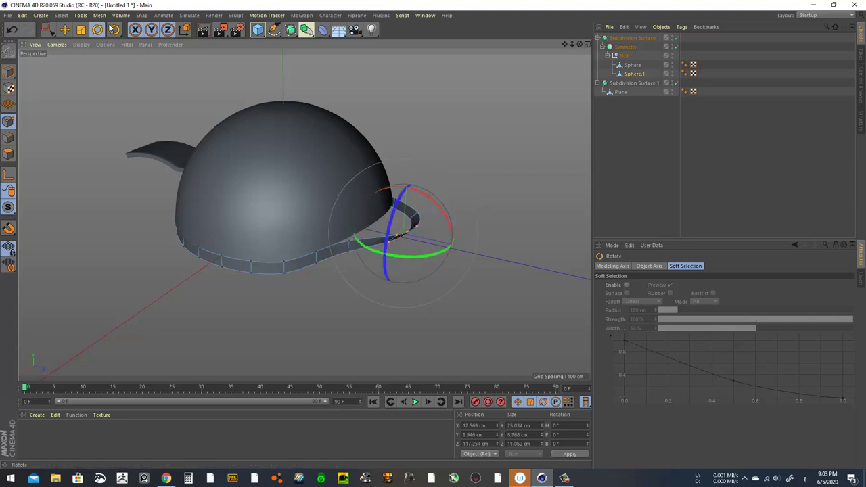
{"action": "left_click", "coordinate": [70, 31]}
{"action": "mouse_move", "coordinate": [393, 230]}
{"action": "left_mouse_down", "text": "alt"}
{"action": "mouse_move", "coordinate": [423, 188]}
{"action": "mouse_move", "coordinate": [436, 208]}
{"action": "left_mouse_up", "text": "alt"}
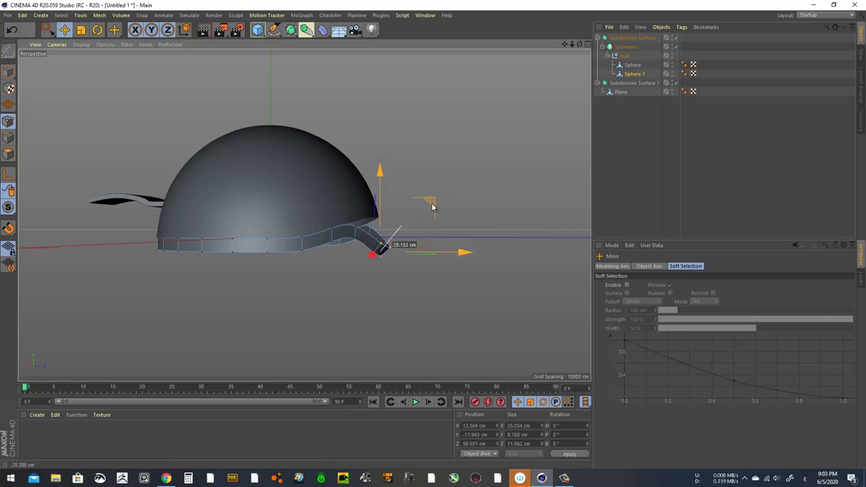
{"action": "left_click_drag", "start_coordinate": [436, 208], "coordinate": [441, 211]}
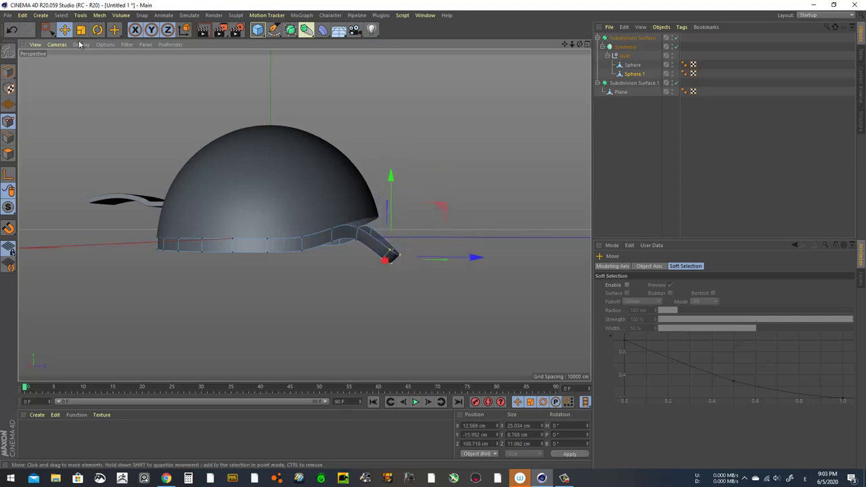
Select another walkway edge, then undo the last two edge moves.
{"action": "left_click_drag", "start_coordinate": [284, 264], "coordinate": [310, 260], "text": "alt"}
{"action": "scroll", "coordinate": [310, 260], "scroll_direction": "up", "scroll_amount": 5}
{"action": "left_click", "coordinate": [386, 257]}
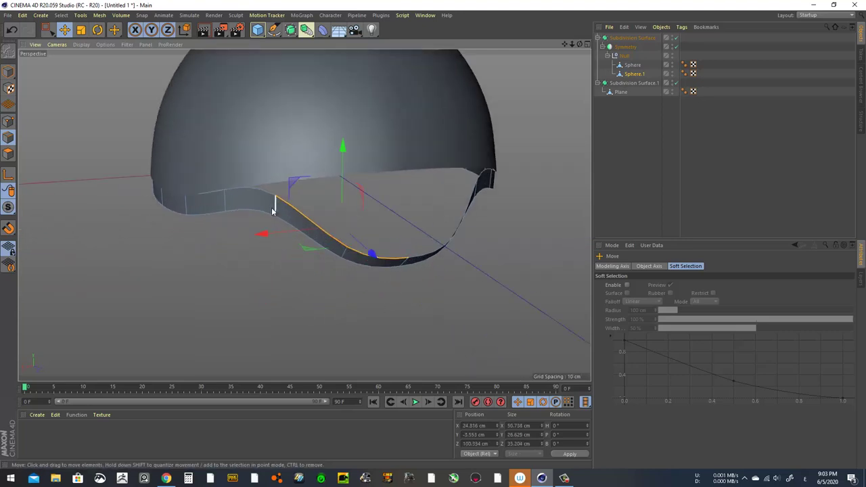
{"action": "scroll", "coordinate": [383, 198], "scroll_direction": "up", "scroll_amount": 3}
{"action": "scroll", "coordinate": [383, 198], "scroll_direction": "down", "scroll_amount": 3}
{"action": "mouse_move", "coordinate": [426, 163]}
{"action": "left_mouse_down", "text": "alt"}
{"action": "mouse_move", "coordinate": [151, 214]}
{"action": "mouse_move", "coordinate": [438, 218]}
{"action": "mouse_move", "coordinate": [467, 202]}
{"action": "left_mouse_up", "text": "alt"}
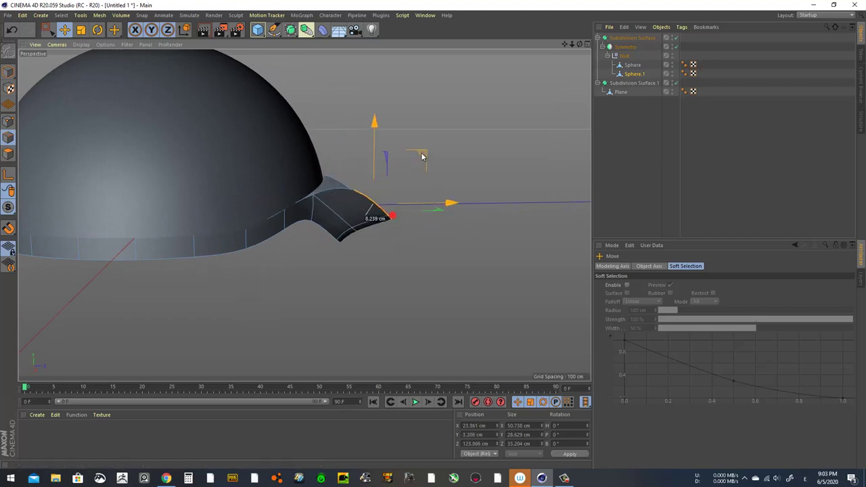
{"action": "key", "text": "ctrl+z"}
{"action": "key", "text": "ctrl+z"}
In the Right view, stretch the walkway's end edge outward about 28.8 cm.
{"action": "middle_click", "coordinate": [580, 70]}
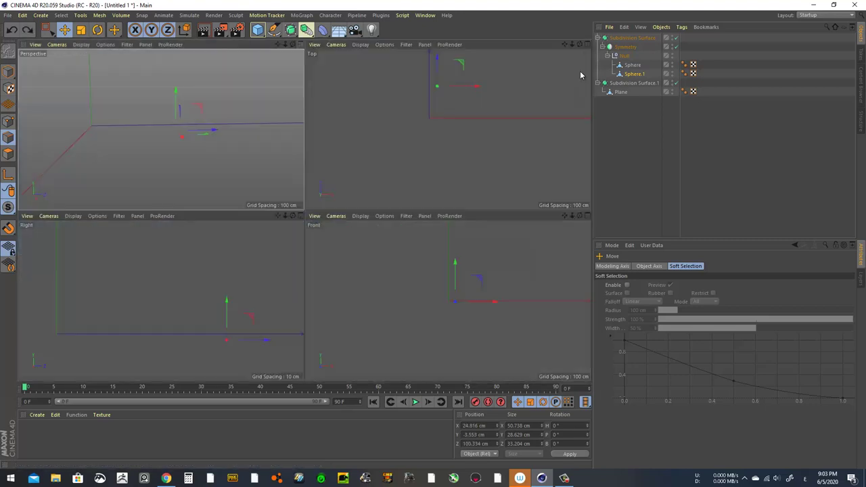
{"action": "middle_click", "coordinate": [273, 237]}
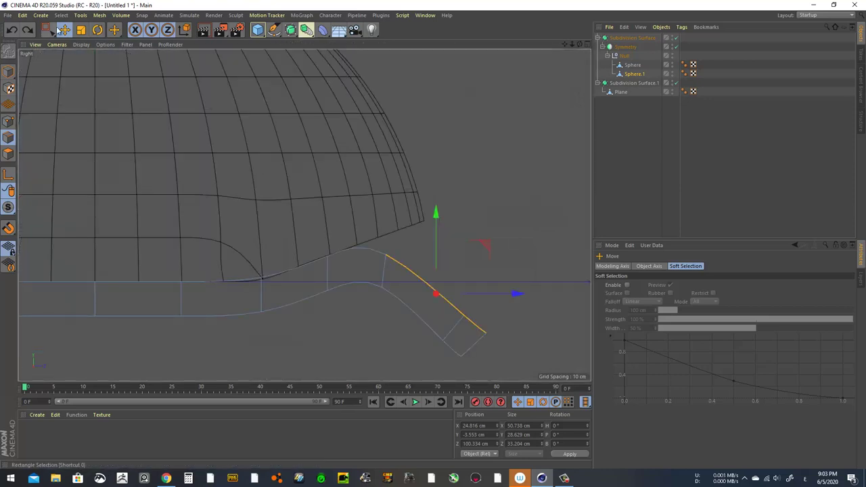
{"action": "left_click_drag", "start_coordinate": [507, 172], "coordinate": [526, 158]}
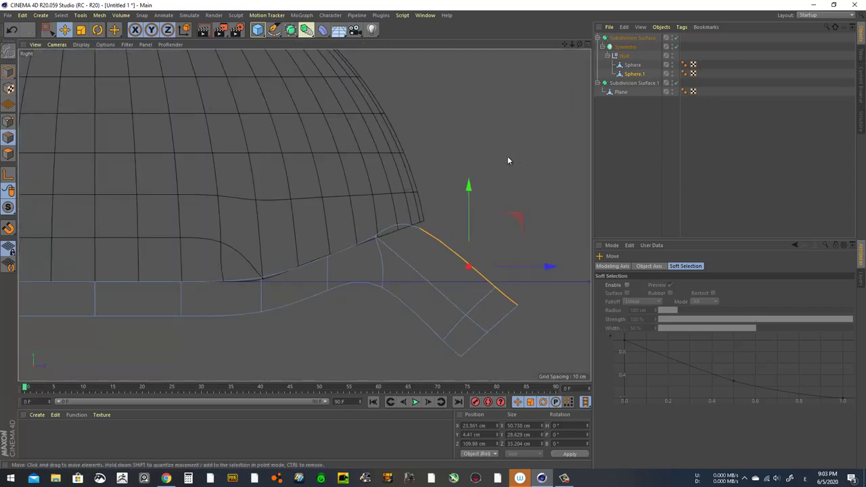
{"action": "middle_click_drag", "start_coordinate": [508, 162], "coordinate": [258, 162], "text": "alt"}
{"action": "mouse_move", "coordinate": [259, 163]}
{"action": "left_mouse_down"}
{"action": "mouse_move", "coordinate": [502, 167]}
{"action": "mouse_move", "coordinate": [496, 157]}
{"action": "mouse_move", "coordinate": [557, 177]}
{"action": "mouse_move", "coordinate": [565, 193]}
{"action": "mouse_move", "coordinate": [557, 184]}
{"action": "left_mouse_up"}
Box-select the walkway's upper edge loop and raise it slightly.
{"action": "key", "text": "0"}
{"action": "left_click_drag", "start_coordinate": [566, 122], "coordinate": [333, 305]}
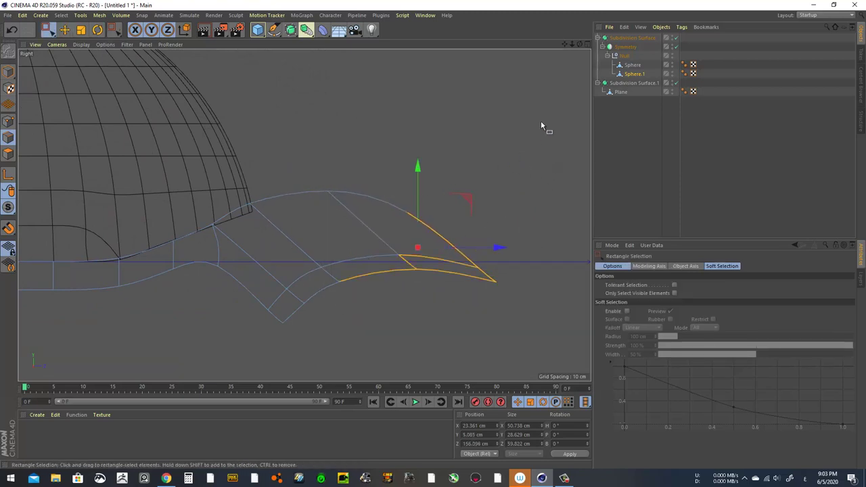
{"action": "left_click_drag", "start_coordinate": [525, 121], "coordinate": [306, 334]}
{"action": "left_click_drag", "start_coordinate": [291, 243], "coordinate": [417, 325], "text": "ctrl"}
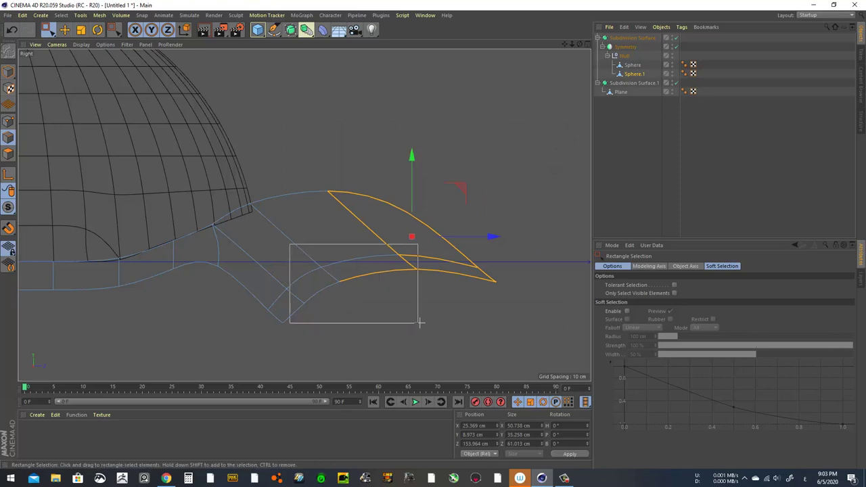
{"action": "left_click_drag", "start_coordinate": [411, 185], "coordinate": [410, 174]}
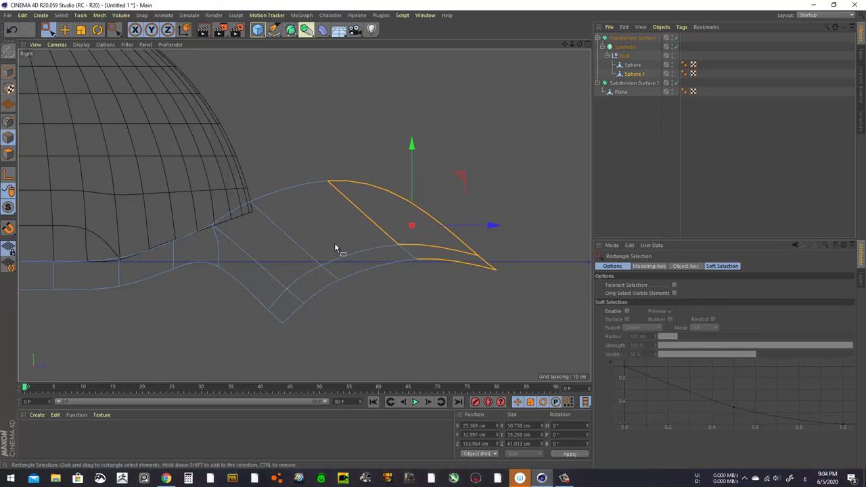
{"action": "scroll", "coordinate": [334, 248], "scroll_direction": "down", "scroll_amount": 3}
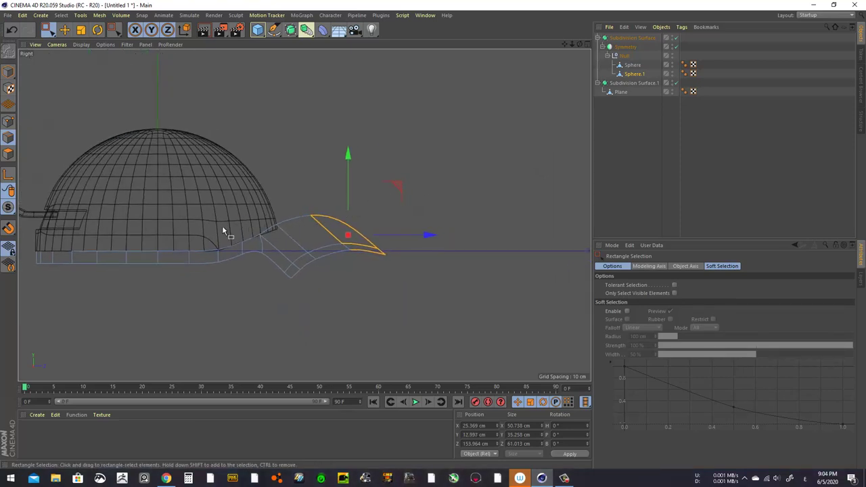
Move individual walkway points to curve the lip and push its outer end point outward.
{"action": "left_click", "coordinate": [8, 122]}
{"action": "left_click", "coordinate": [310, 214]}
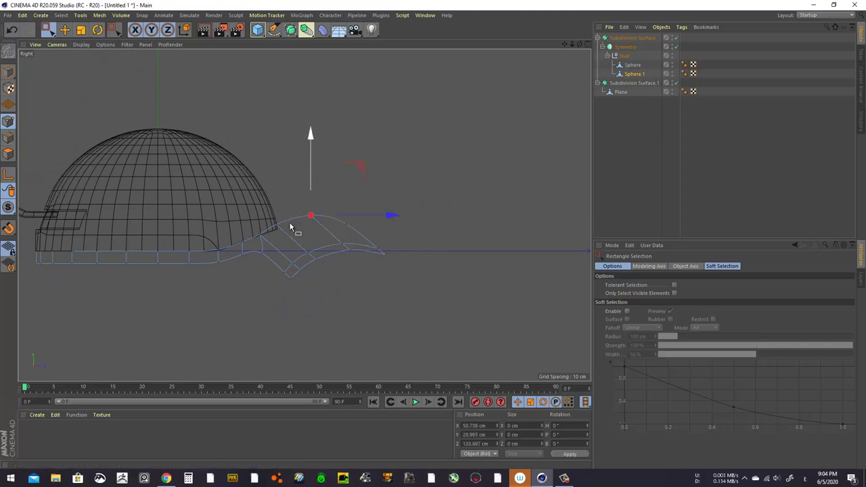
{"action": "scroll", "coordinate": [407, 208], "scroll_direction": "up", "scroll_amount": 3}
{"action": "left_click_drag", "start_coordinate": [387, 268], "coordinate": [389, 268], "text": "shift"}
{"action": "left_click_drag", "start_coordinate": [412, 184], "coordinate": [511, 218]}
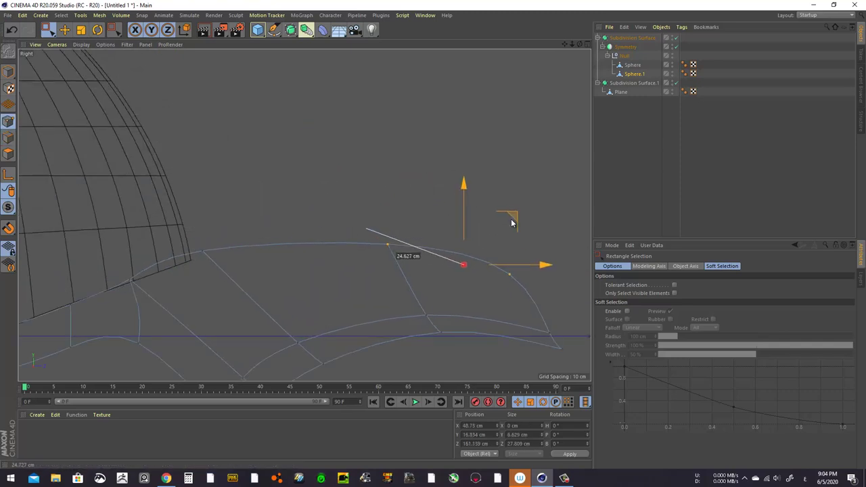
{"action": "left_click", "coordinate": [549, 333]}
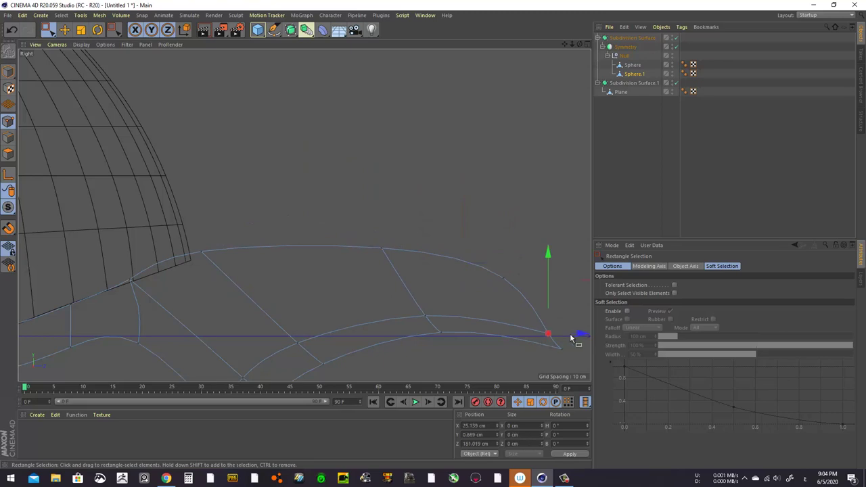
{"action": "left_click_drag", "start_coordinate": [574, 331], "coordinate": [587, 337]}
Raise the point where the walkway meets the dome by 0.661 cm.
{"action": "scroll", "coordinate": [423, 272], "scroll_direction": "down", "scroll_amount": 3}
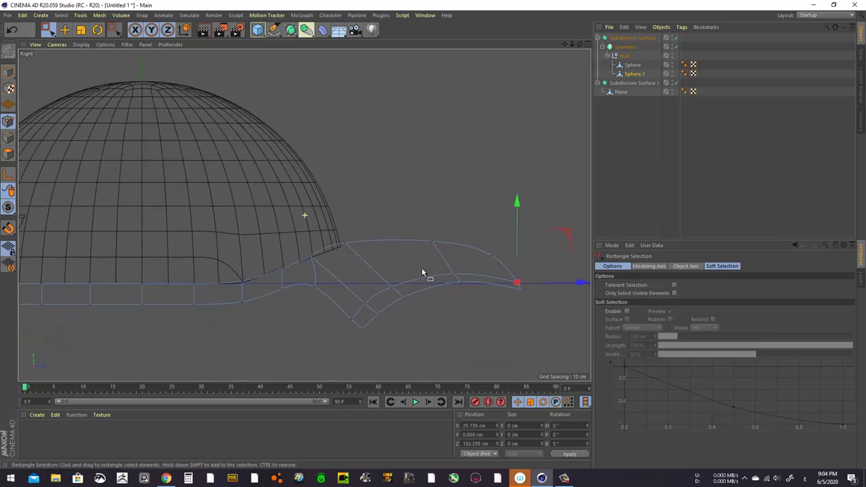
{"action": "left_click_drag", "start_coordinate": [306, 262], "coordinate": [305, 262]}
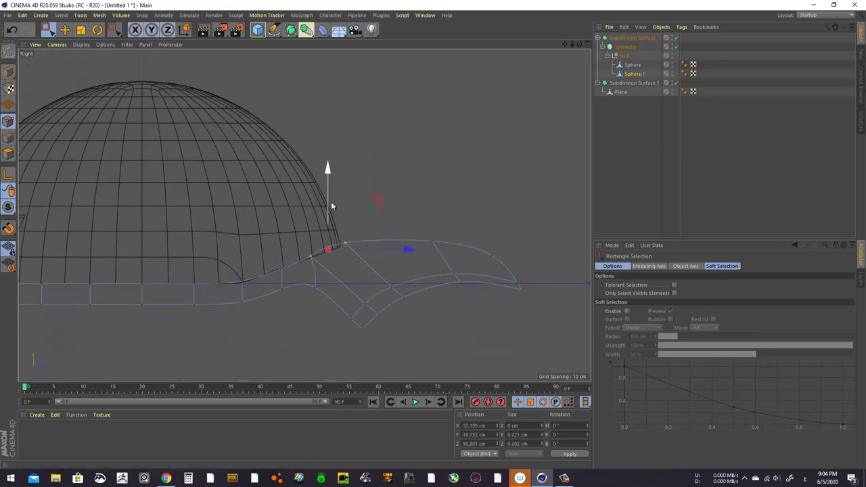
{"action": "left_click_drag", "start_coordinate": [332, 207], "coordinate": [353, 207]}
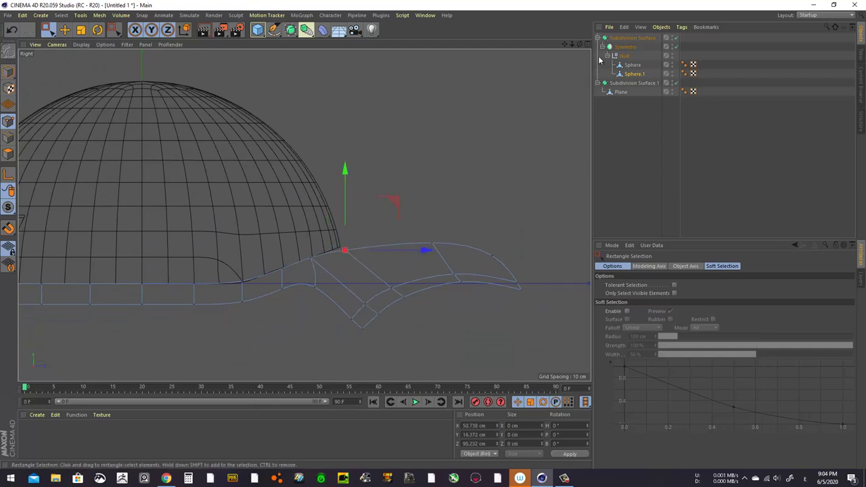
{"action": "key", "text": "F5"}
From a front view, slide the walkway's end points sideways about 15.9 cm, then another 7.6 cm.
{"action": "key", "text": "F1"}
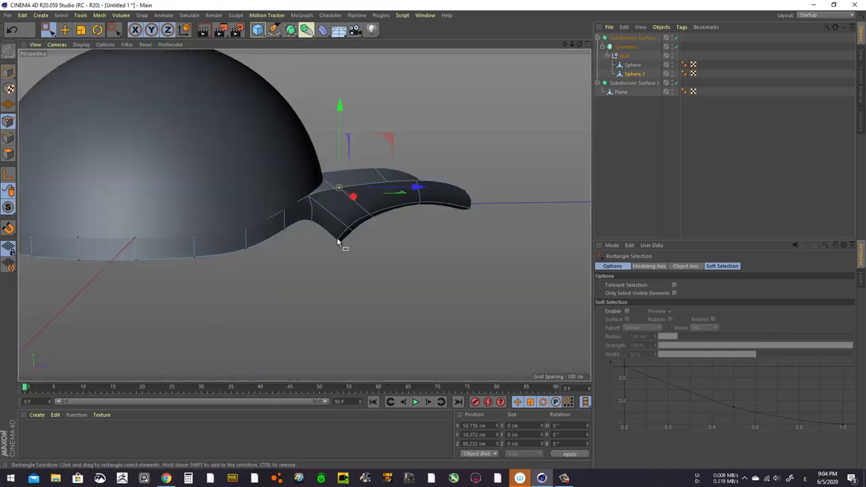
{"action": "mouse_move", "coordinate": [338, 244]}
{"action": "left_mouse_down", "text": "alt"}
{"action": "mouse_move", "coordinate": [207, 277]}
{"action": "mouse_move", "coordinate": [178, 309]}
{"action": "mouse_move", "coordinate": [300, 294]}
{"action": "mouse_move", "coordinate": [308, 230]}
{"action": "mouse_move", "coordinate": [283, 253]}
{"action": "left_mouse_up", "text": "alt"}
{"action": "left_click_drag", "start_coordinate": [343, 313], "coordinate": [331, 322]}
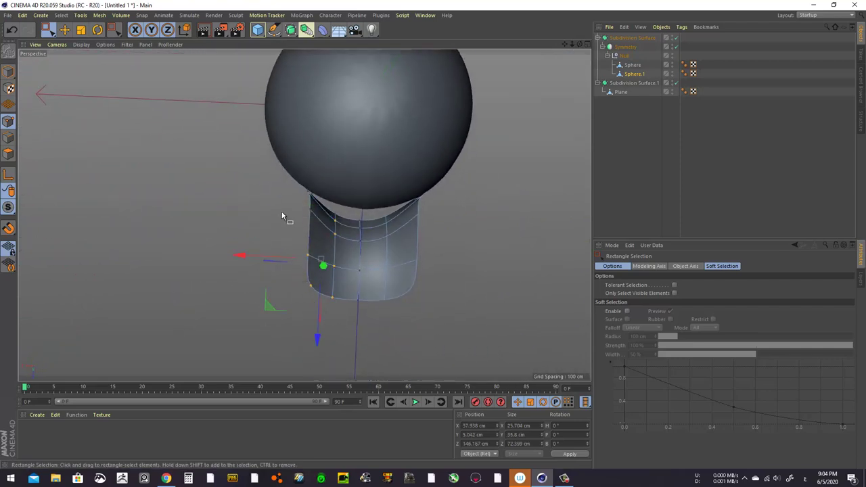
{"action": "mouse_move", "coordinate": [274, 249]}
{"action": "left_mouse_down"}
{"action": "mouse_move", "coordinate": [294, 261]}
{"action": "mouse_move", "coordinate": [423, 194]}
{"action": "mouse_move", "coordinate": [373, 155]}
{"action": "mouse_move", "coordinate": [364, 271]}
{"action": "left_mouse_up"}
{"action": "mouse_move", "coordinate": [305, 279]}
{"action": "left_mouse_down"}
{"action": "mouse_move", "coordinate": [300, 274]}
{"action": "mouse_move", "coordinate": [336, 295]}
{"action": "left_mouse_up"}
{"action": "mouse_move", "coordinate": [335, 294]}
{"action": "left_mouse_down", "text": "alt"}
{"action": "mouse_move", "coordinate": [450, 228]}
{"action": "mouse_move", "coordinate": [483, 170]}
{"action": "left_mouse_up", "text": "alt"}
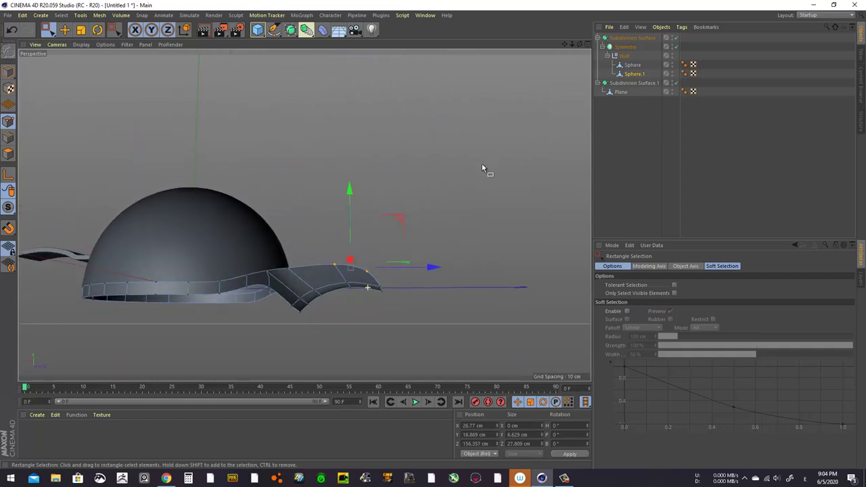
{"action": "mouse_move", "coordinate": [253, 338]}
{"action": "left_mouse_down", "text": "alt"}
{"action": "mouse_move", "coordinate": [286, 300]}
{"action": "mouse_move", "coordinate": [304, 217]}
{"action": "left_mouse_up", "text": "alt"}
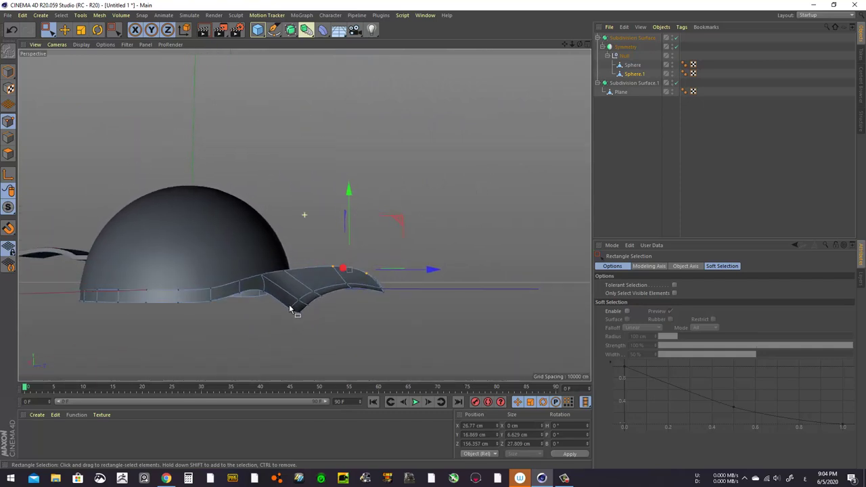
{"action": "left_click", "coordinate": [6, 139]}
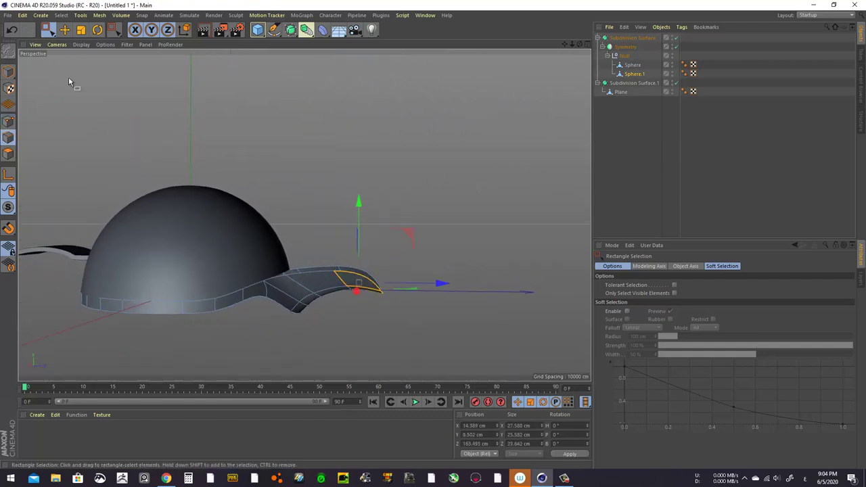
Lower the dome's base edge loop to lengthen the wall, then scale it flat vertically.
{"action": "key", "text": "e"}
{"action": "double_click", "coordinate": [161, 313]}
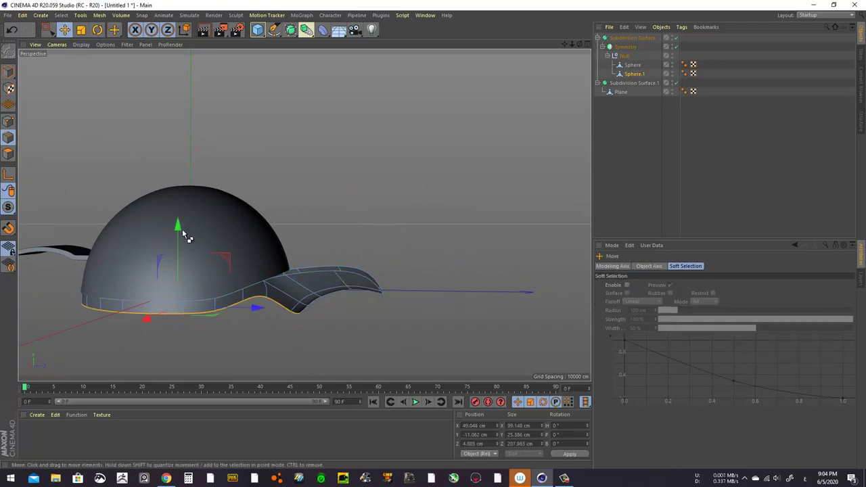
{"action": "left_click_drag", "start_coordinate": [182, 229], "coordinate": [179, 266]}
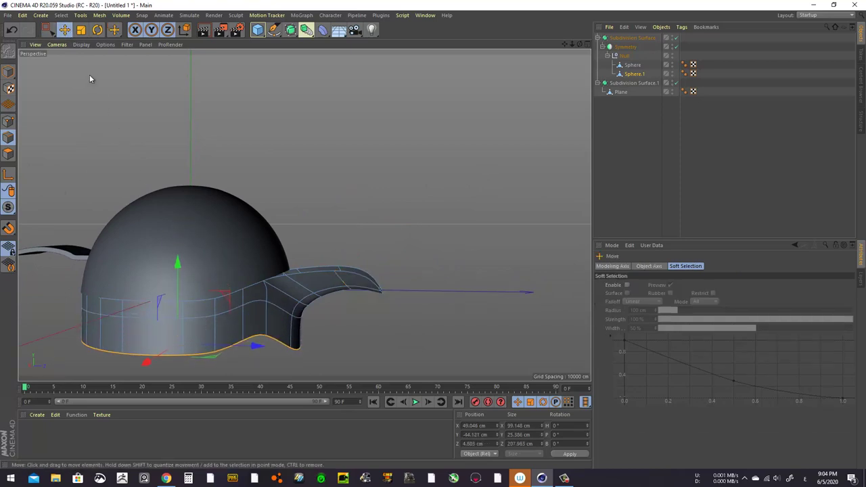
{"action": "key", "text": "t"}
{"action": "mouse_move", "coordinate": [180, 272]}
{"action": "left_mouse_down"}
{"action": "mouse_move", "coordinate": [185, 374]}
{"action": "mouse_move", "coordinate": [325, 268]}
{"action": "left_mouse_up"}
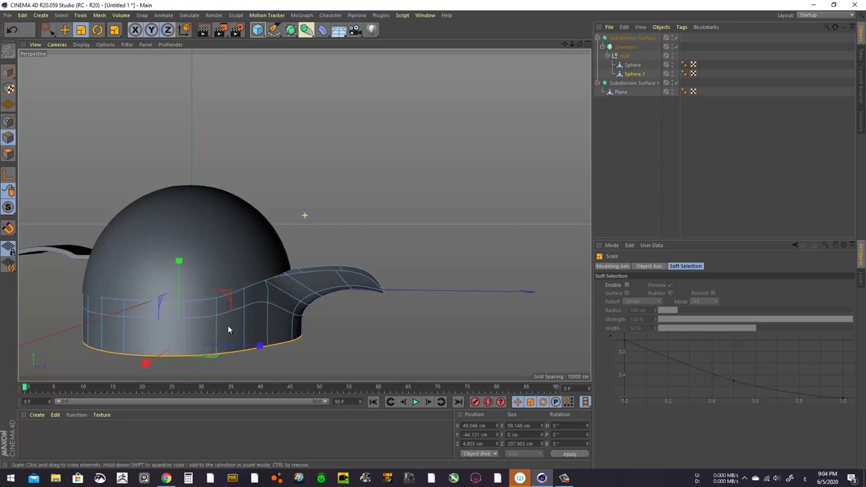
{"action": "key", "text": "e"}
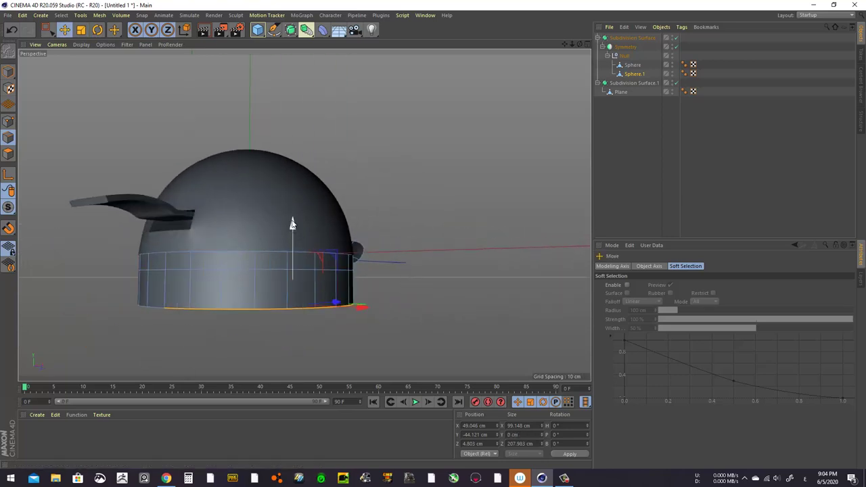
{"action": "mouse_move", "coordinate": [301, 243]}
{"action": "left_mouse_down", "text": "alt"}
{"action": "mouse_move", "coordinate": [223, 236]}
{"action": "mouse_move", "coordinate": [162, 244]}
{"action": "mouse_move", "coordinate": [361, 219]}
{"action": "mouse_move", "coordinate": [371, 210]}
{"action": "mouse_move", "coordinate": [371, 244]}
{"action": "mouse_move", "coordinate": [495, 235]}
{"action": "mouse_move", "coordinate": [482, 244]}
{"action": "left_mouse_up", "text": "alt"}
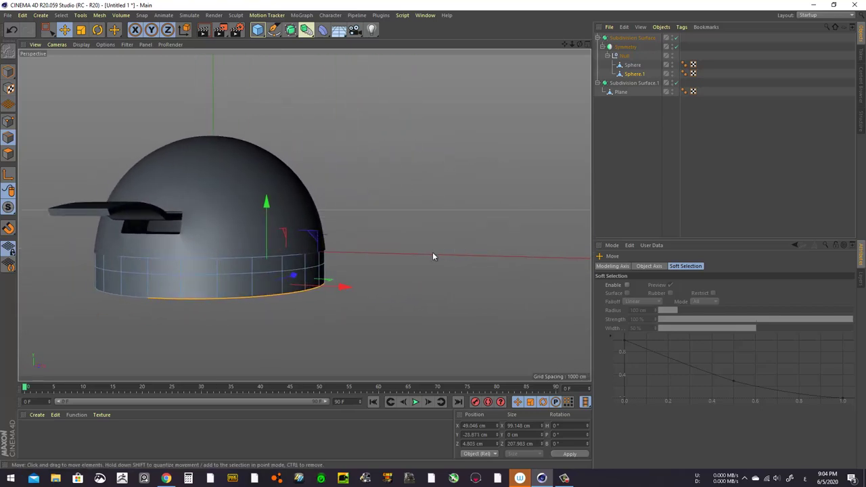
{"action": "mouse_move", "coordinate": [229, 293]}
{"action": "left_mouse_down", "text": "alt"}
{"action": "mouse_move", "coordinate": [215, 271]}
{"action": "mouse_move", "coordinate": [205, 300]}
{"action": "mouse_move", "coordinate": [193, 296]}
{"action": "mouse_move", "coordinate": [168, 260]}
{"action": "mouse_move", "coordinate": [177, 256]}
{"action": "left_mouse_up", "text": "alt"}
{"action": "middle_click", "coordinate": [427, 169]}
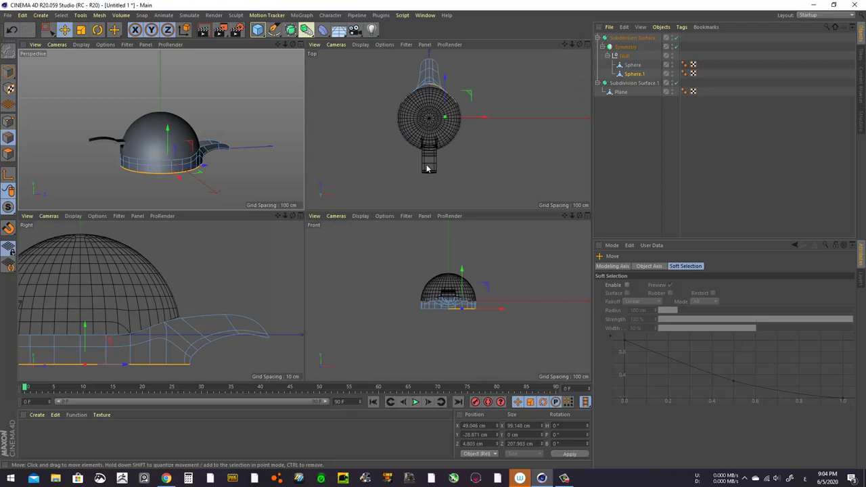
Pen-draw a three-point path spline from the igloo base in the Right view, then add a 200 cm Circle.
{"action": "middle_click", "coordinate": [298, 231]}
{"action": "scroll", "coordinate": [297, 251], "scroll_direction": "down", "scroll_amount": 5}
{"action": "scroll", "coordinate": [338, 251], "scroll_direction": "up", "scroll_amount": 2}
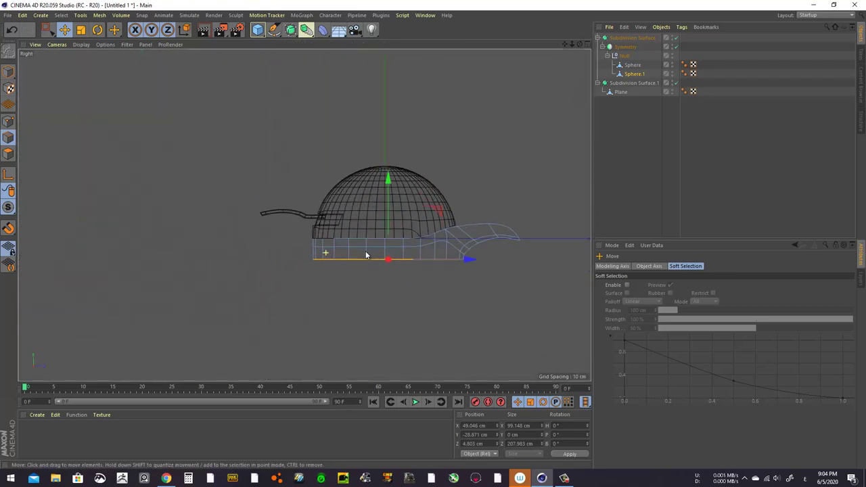
{"action": "scroll", "coordinate": [379, 256], "scroll_direction": "up", "scroll_amount": 2}
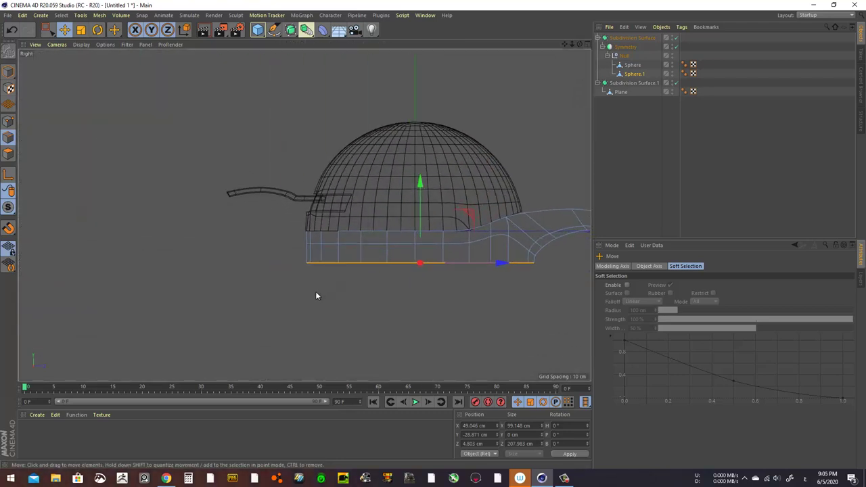
{"action": "scroll", "coordinate": [315, 293], "scroll_direction": "down", "scroll_amount": 2}
{"action": "scroll", "coordinate": [296, 267], "scroll_direction": "down", "scroll_amount": 2}
{"action": "left_click", "coordinate": [60, 83]}
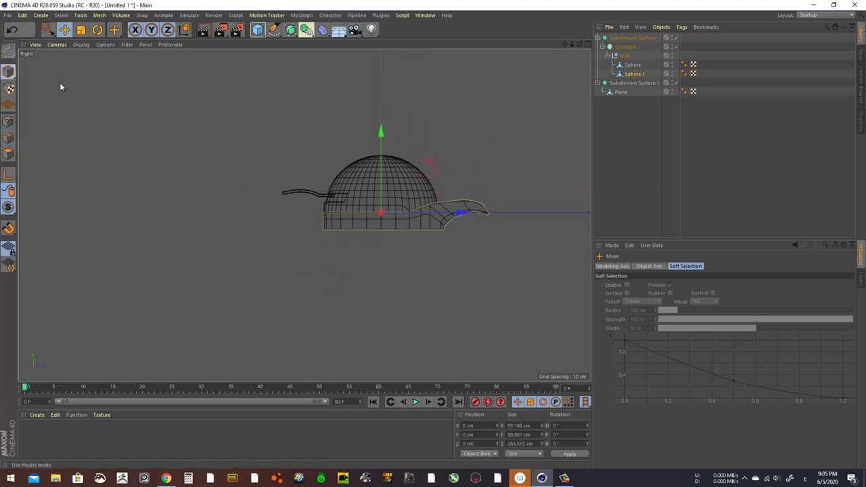
{"action": "left_click", "coordinate": [274, 30]}
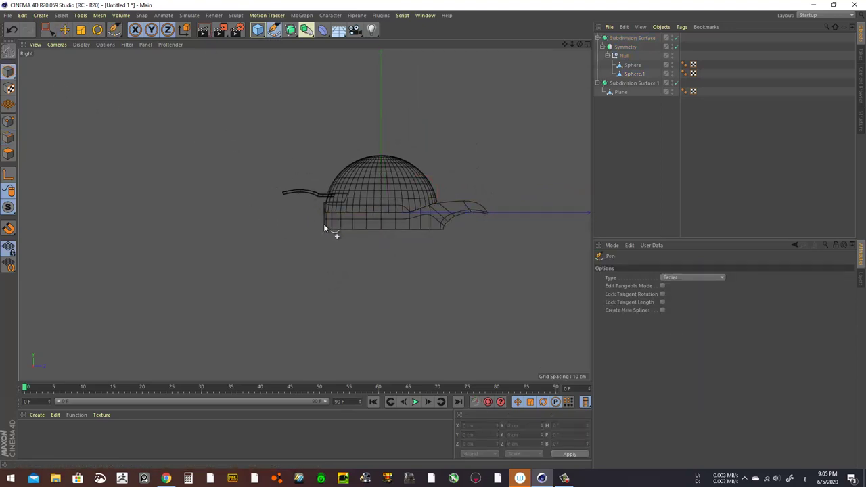
{"action": "left_click", "coordinate": [324, 226]}
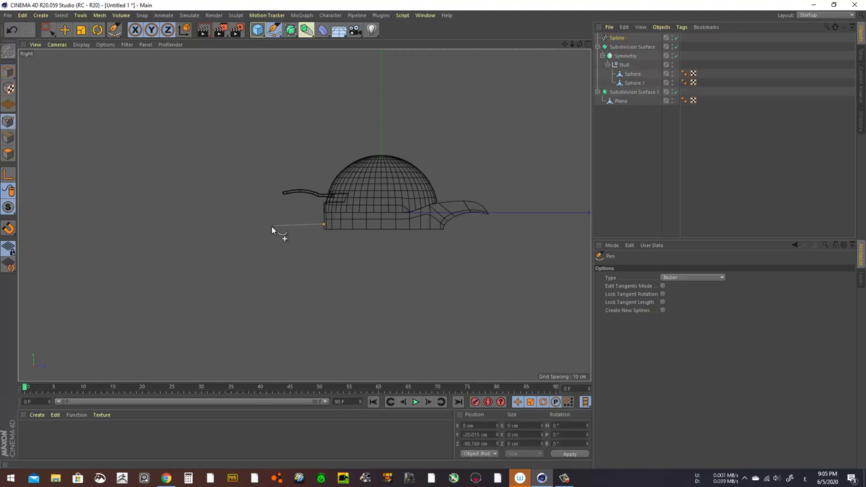
{"action": "left_click", "coordinate": [264, 234]}
{"action": "left_click", "coordinate": [303, 350]}
{"action": "left_click_drag", "start_coordinate": [280, 33], "coordinate": [378, 64]}
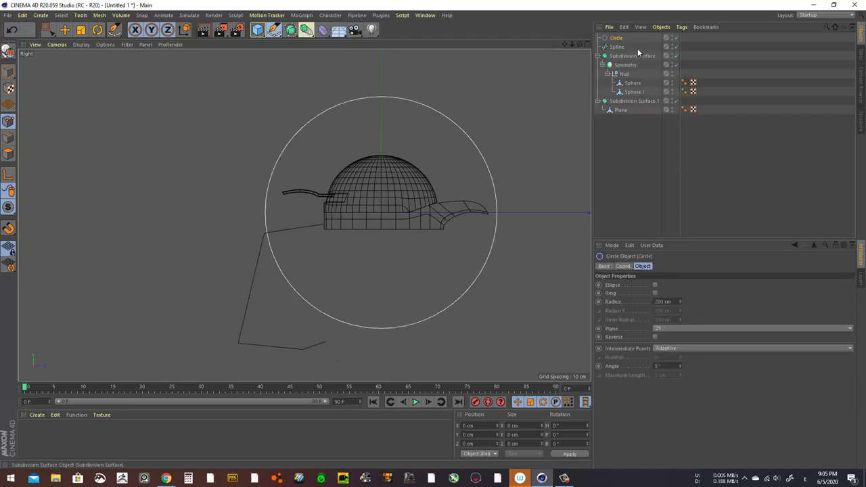
Set the Circle's intermediate points to Uniform with Number 1.
{"action": "left_click", "coordinate": [667, 348]}
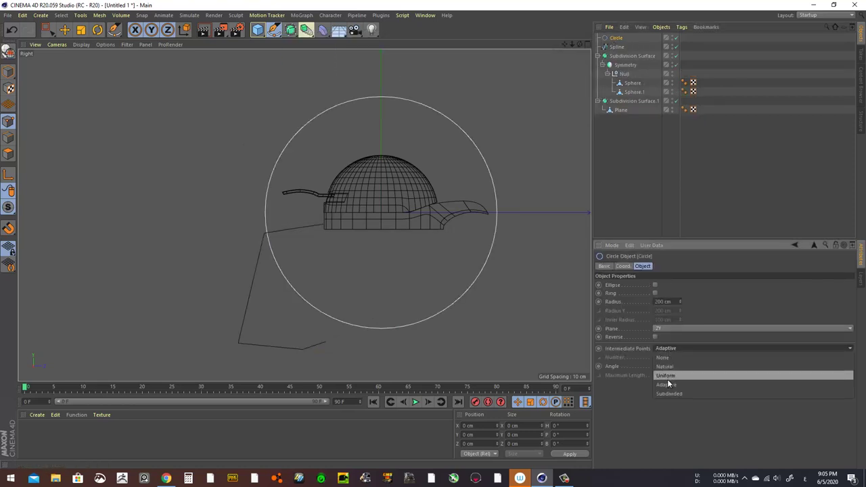
{"action": "left_click", "coordinate": [668, 376]}
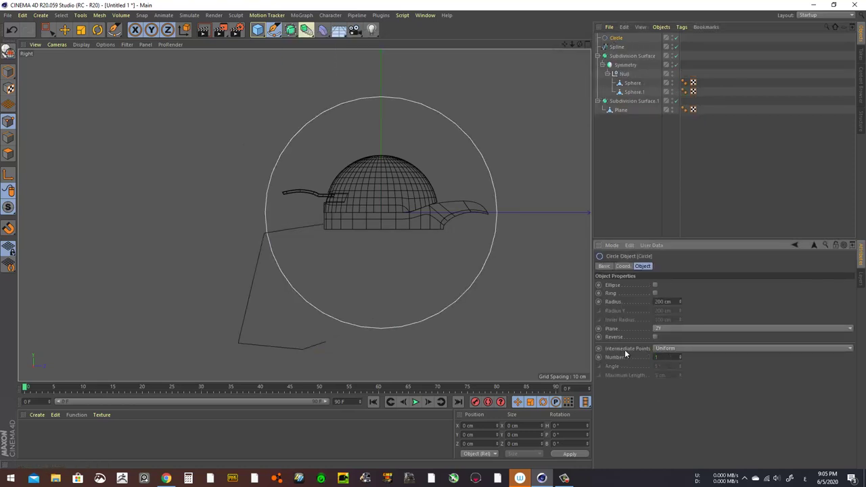
{"action": "type", "text": "1"}
{"action": "key", "text": "Return"}
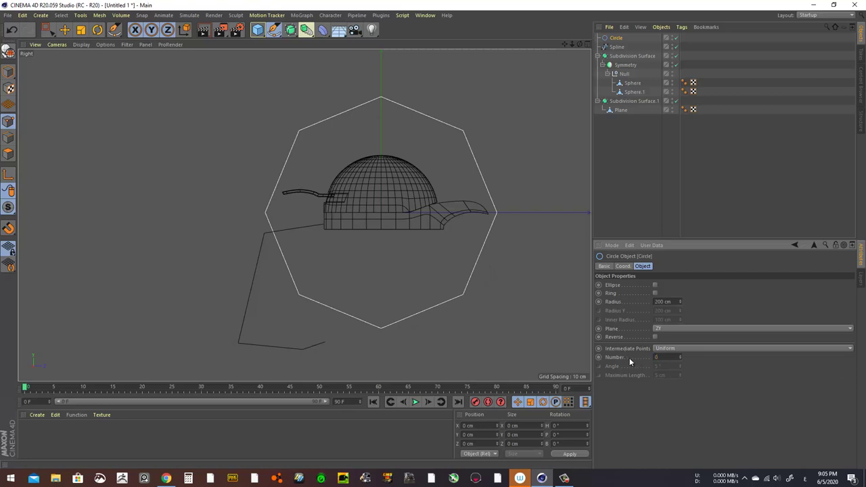
{"action": "key", "text": "Return"}
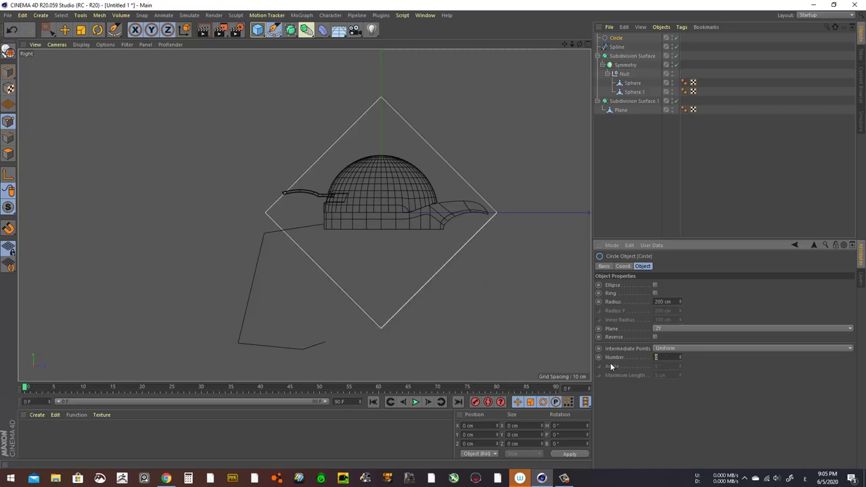
{"action": "type", "text": "1"}
{"action": "key", "text": "Return"}
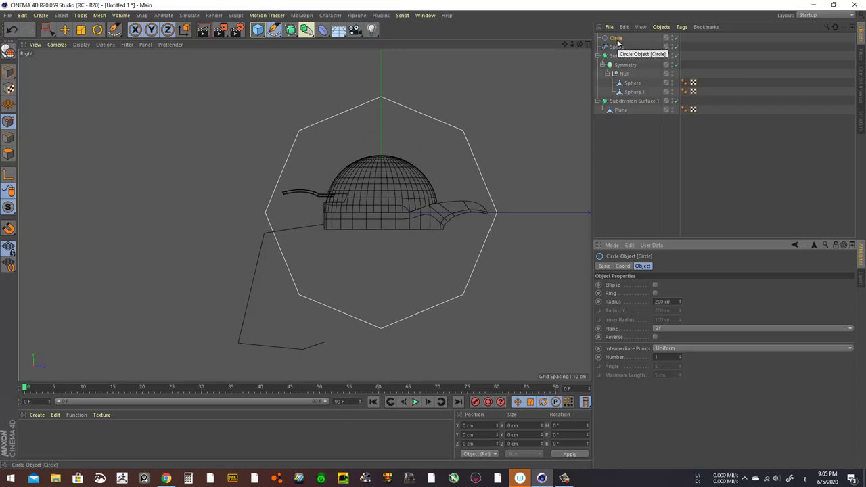
{"action": "left_click", "coordinate": [308, 30]}
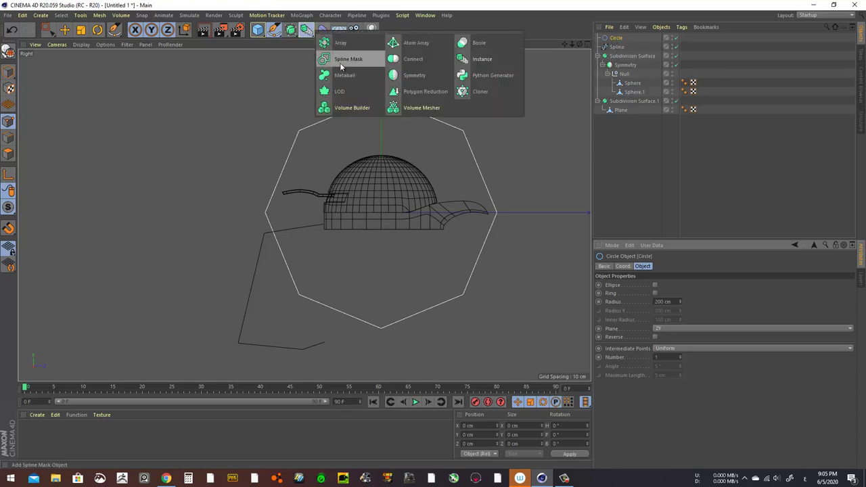
Add a Sweep generator and nest the Circle and path Spline under it.
{"action": "left_click", "coordinate": [291, 29]}
{"action": "left_click", "coordinate": [326, 75]}
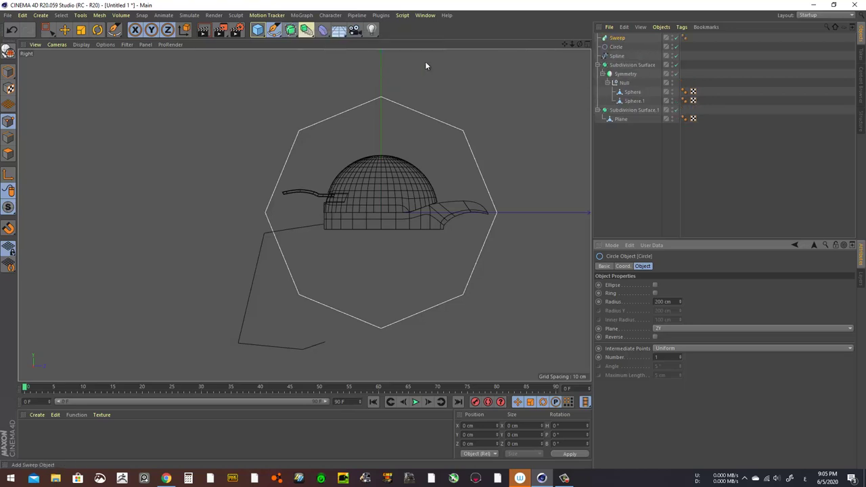
{"action": "left_click", "coordinate": [616, 47]}
{"action": "left_click", "coordinate": [613, 55], "text": "shift"}
{"action": "left_click_drag", "start_coordinate": [614, 56], "coordinate": [614, 40]}
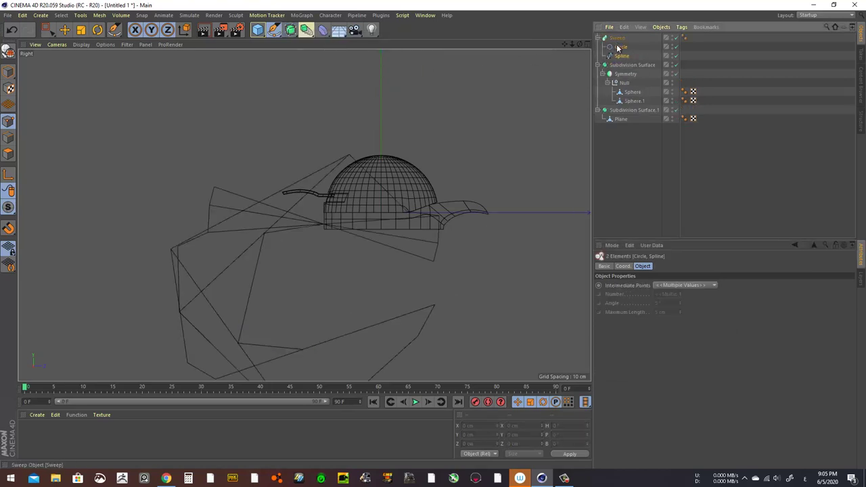
Set the Circle's plane to XY and scale it down to about 19.5 cm radius.
{"action": "left_click", "coordinate": [618, 47]}
{"action": "left_click", "coordinate": [80, 31]}
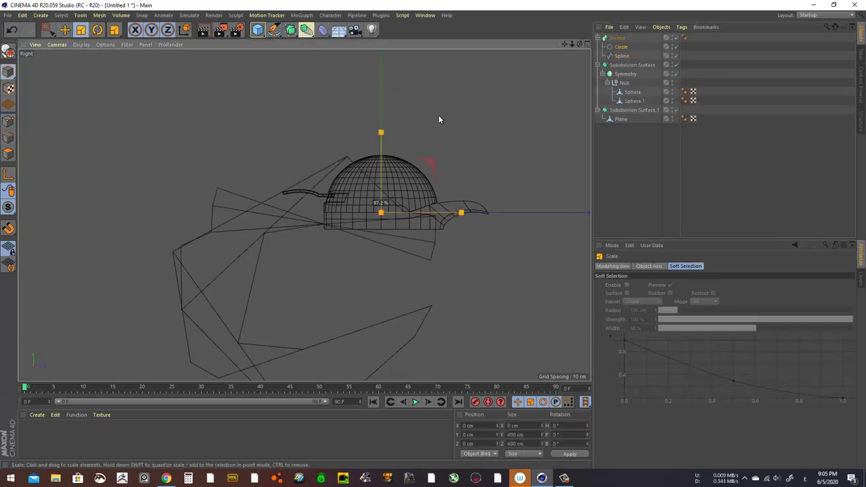
{"action": "mouse_move", "coordinate": [439, 115]}
{"action": "left_mouse_down"}
{"action": "mouse_move", "coordinate": [258, 252]}
{"action": "mouse_move", "coordinate": [342, 226]}
{"action": "left_mouse_up"}
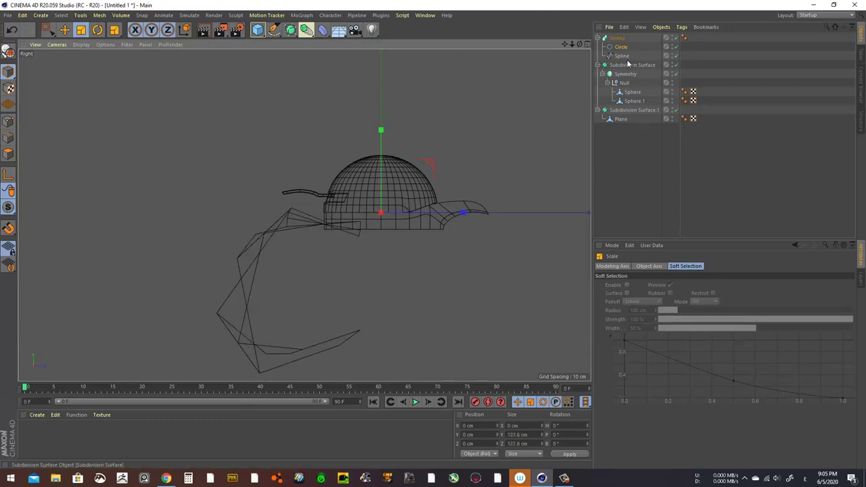
{"action": "left_click_drag", "start_coordinate": [617, 56], "coordinate": [617, 45]}
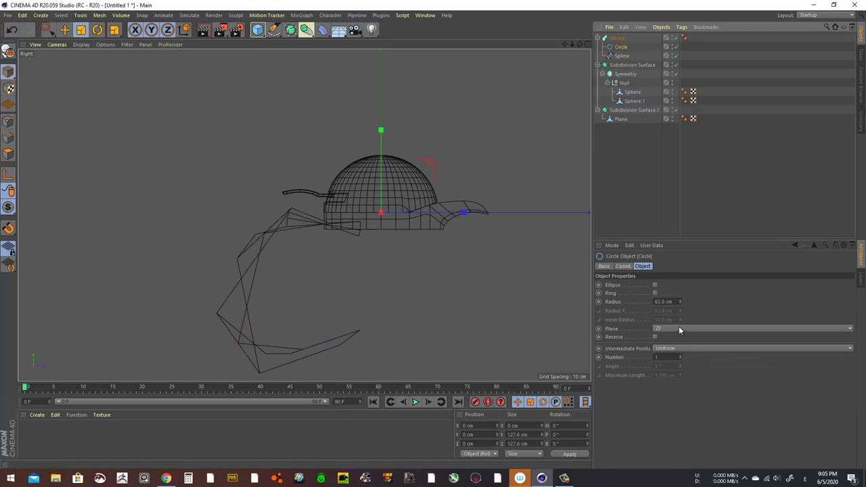
{"action": "left_click", "coordinate": [679, 329]}
{"action": "left_click", "coordinate": [678, 338]}
{"action": "mouse_move", "coordinate": [507, 143]}
{"action": "left_mouse_down"}
{"action": "mouse_move", "coordinate": [344, 262]}
{"action": "mouse_move", "coordinate": [336, 285]}
{"action": "mouse_move", "coordinate": [265, 293]}
{"action": "mouse_move", "coordinate": [256, 259]}
{"action": "mouse_move", "coordinate": [305, 133]}
{"action": "mouse_move", "coordinate": [246, 149]}
{"action": "mouse_move", "coordinate": [241, 132]}
{"action": "mouse_move", "coordinate": [305, 135]}
{"action": "left_mouse_up"}
{"action": "key", "text": "F1"}
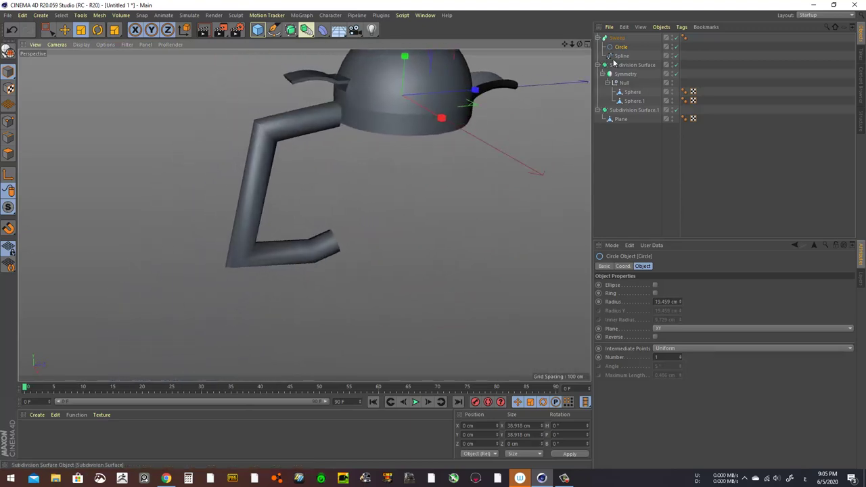
Make the path Spline a B-Spline with Uniform intermediate points and Number 0.
{"action": "left_click", "coordinate": [622, 56]}
{"action": "left_click", "coordinate": [678, 309]}
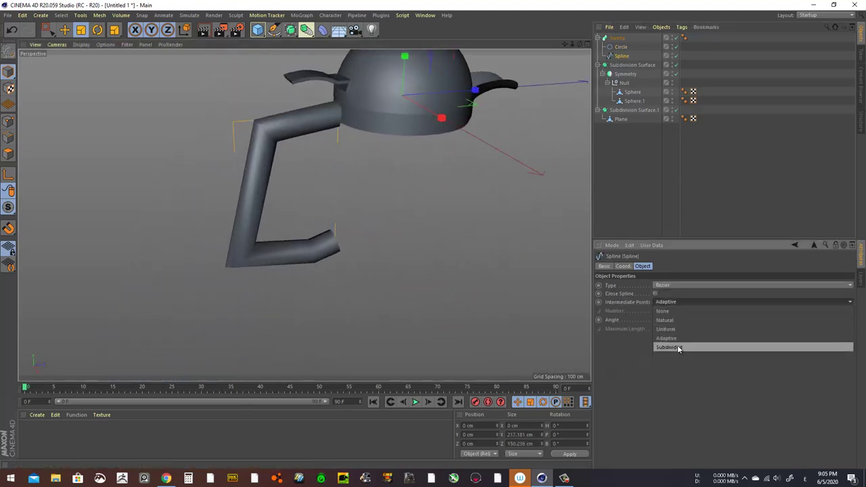
{"action": "left_click", "coordinate": [679, 330]}
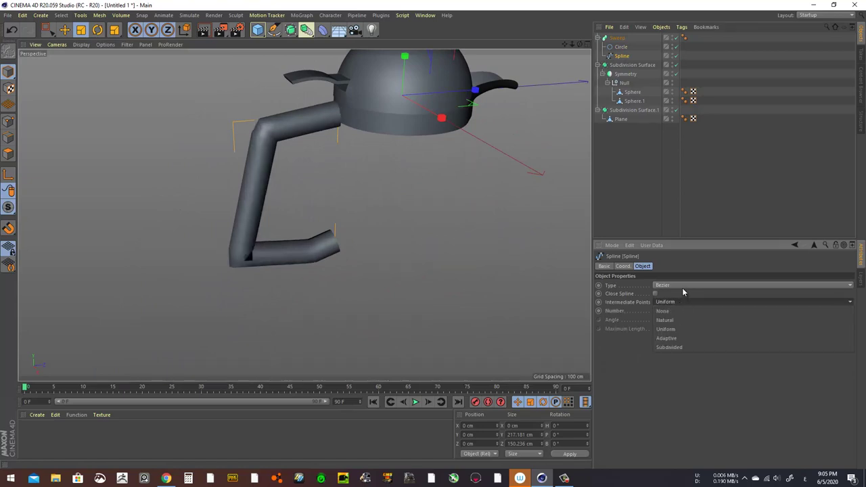
{"action": "left_click", "coordinate": [684, 286]}
{"action": "left_click", "coordinate": [681, 308]}
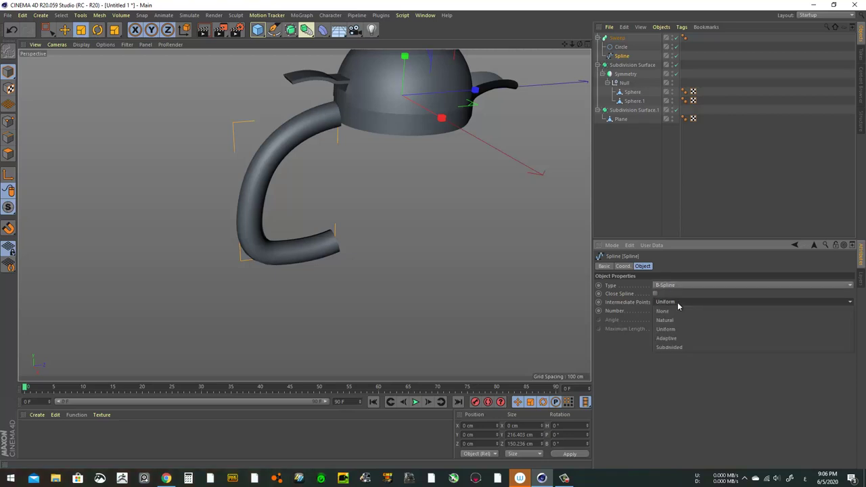
{"action": "left_click", "coordinate": [680, 313]}
{"action": "left_click_drag", "start_coordinate": [681, 313], "coordinate": [683, 314]}
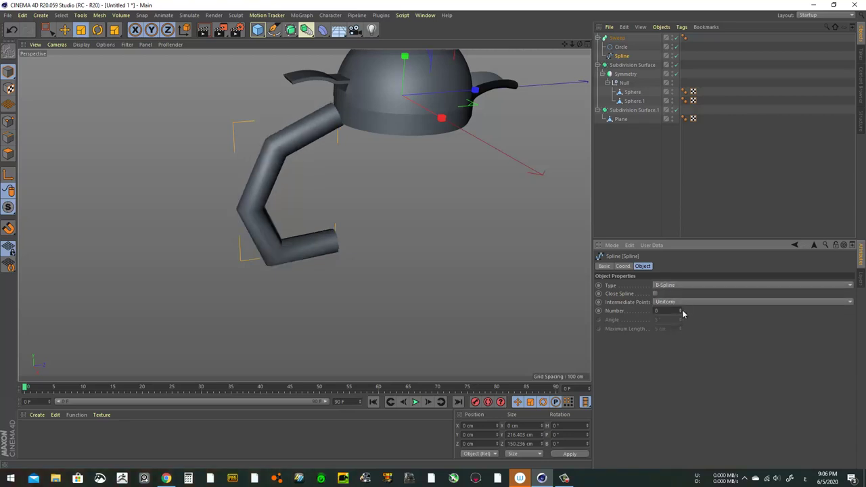
Raise the path's upper bend point in Point mode.
{"action": "mouse_move", "coordinate": [558, 262]}
{"action": "left_mouse_down", "text": "alt"}
{"action": "mouse_move", "coordinate": [360, 154]}
{"action": "mouse_move", "coordinate": [371, 143]}
{"action": "left_mouse_up", "text": "alt"}
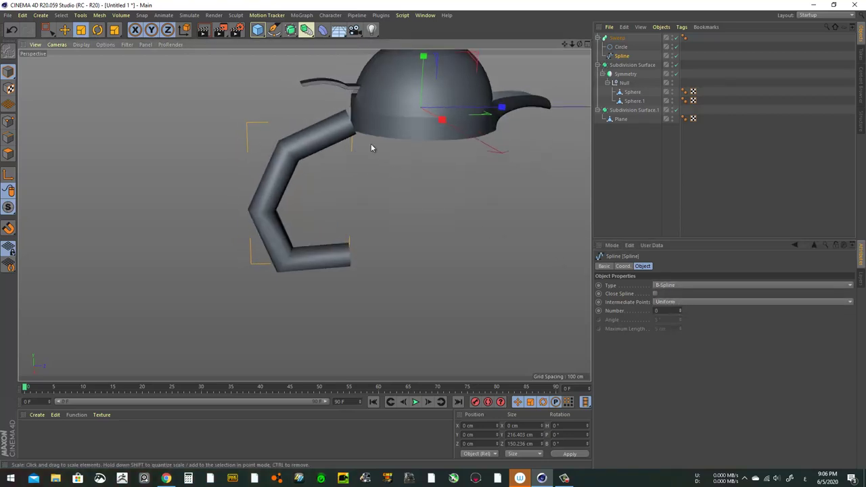
{"action": "left_click", "coordinate": [47, 29]}
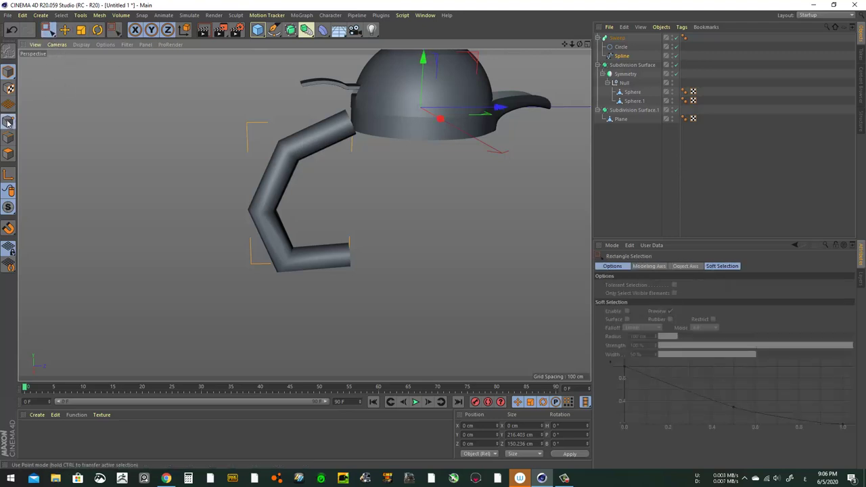
{"action": "left_click_drag", "start_coordinate": [278, 102], "coordinate": [278, 76]}
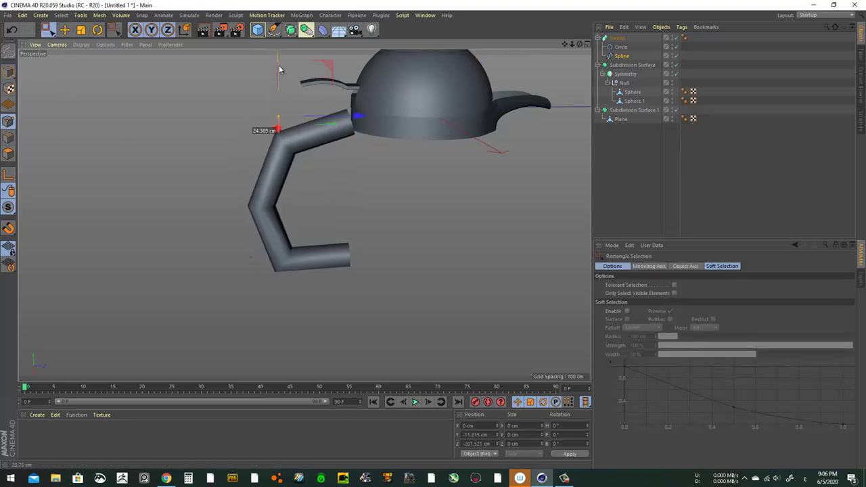
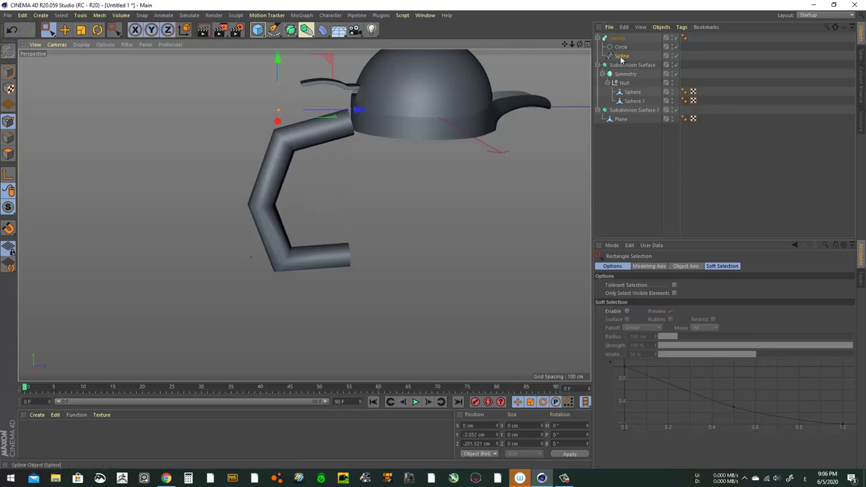
Switch the display to Gouraud Shading (Lines) and place the Sweep handle under a new Subdivision Surface.
{"action": "left_click", "coordinate": [81, 44]}
{"action": "left_click", "coordinate": [95, 68]}
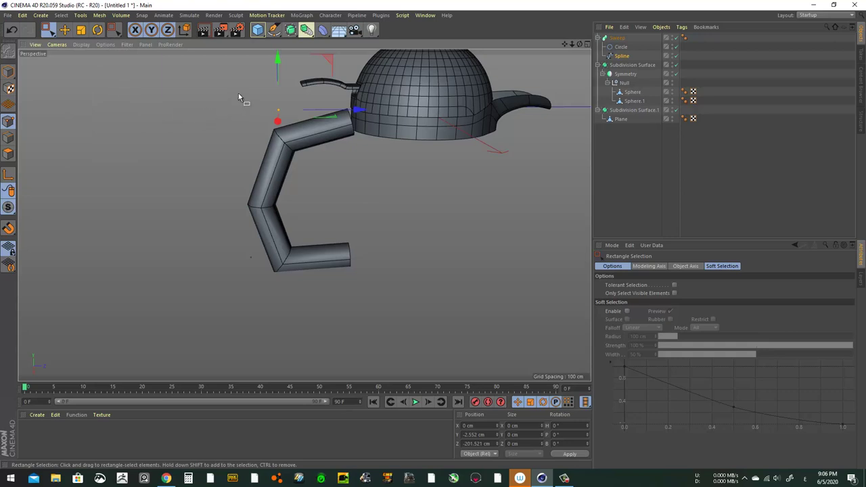
{"action": "left_click", "coordinate": [290, 30]}
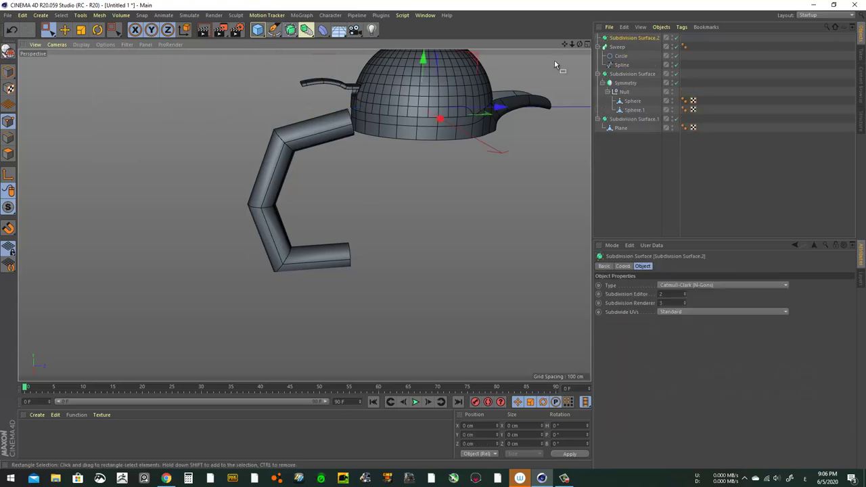
{"action": "left_click_drag", "start_coordinate": [617, 47], "coordinate": [633, 38]}
{"action": "left_click_drag", "start_coordinate": [345, 136], "coordinate": [474, 139], "text": "alt"}
Make the Sweep handle editable and delete its Cap 1 and Cap 2.
{"action": "left_click", "coordinate": [628, 63]}
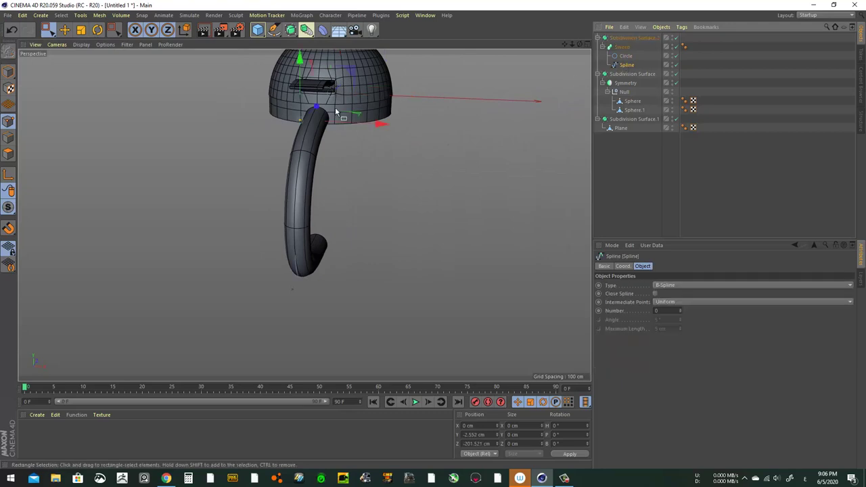
{"action": "left_click", "coordinate": [622, 47]}
{"action": "left_click_drag", "start_coordinate": [429, 104], "coordinate": [488, 102], "text": "alt"}
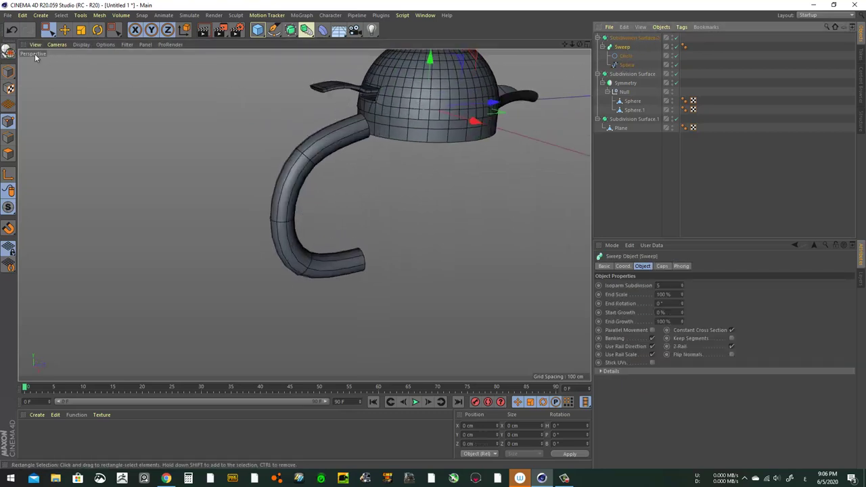
{"action": "key", "text": "c"}
{"action": "left_click", "coordinate": [604, 47]}
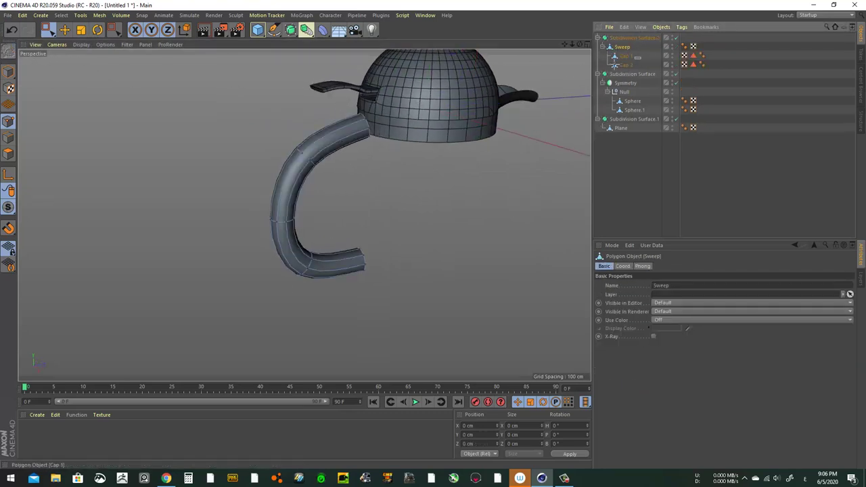
{"action": "left_click_drag", "start_coordinate": [615, 65], "coordinate": [614, 69]}
{"action": "key", "text": "Delete"}
Move the handle's top points along X toward the jug body.
{"action": "left_click", "coordinate": [622, 47]}
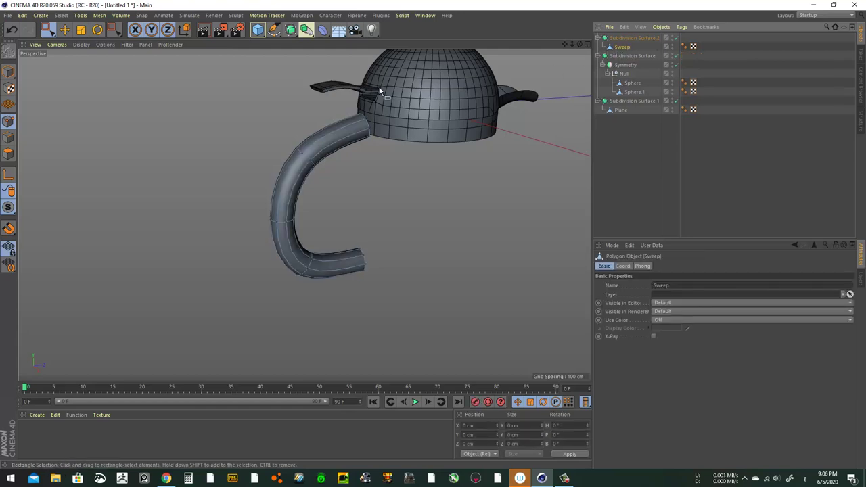
{"action": "scroll", "coordinate": [335, 120], "scroll_direction": "up", "scroll_amount": 3}
{"action": "mouse_move", "coordinate": [335, 121]}
{"action": "left_mouse_down", "text": "alt"}
{"action": "mouse_move", "coordinate": [407, 125]}
{"action": "mouse_move", "coordinate": [387, 146]}
{"action": "left_mouse_up", "text": "alt"}
{"action": "left_click", "coordinate": [387, 135]}
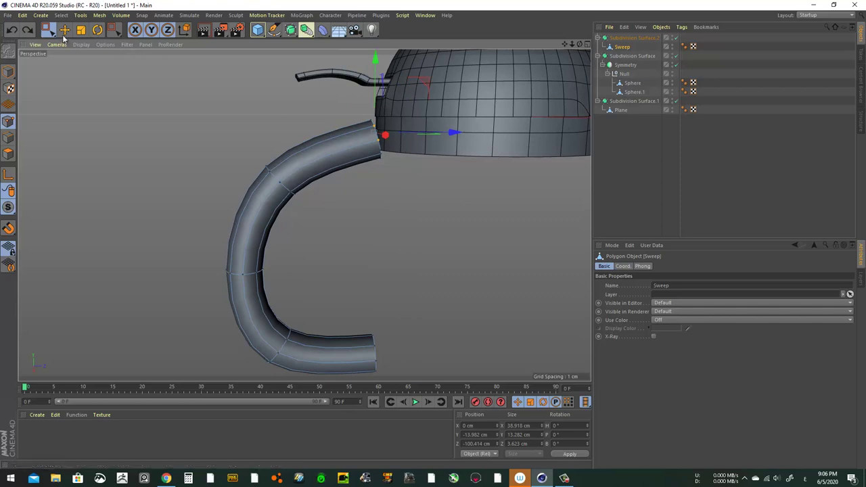
{"action": "key", "text": "e"}
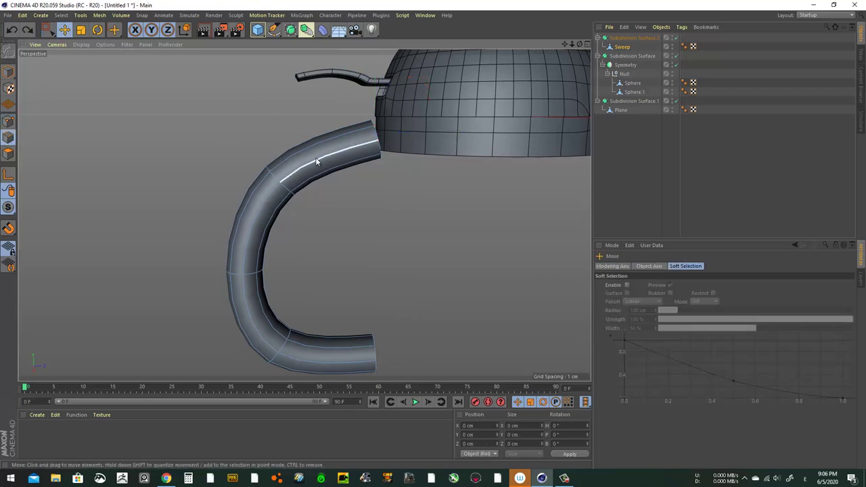
{"action": "double_click", "coordinate": [316, 161]}
{"action": "mouse_move", "coordinate": [318, 163]}
{"action": "left_mouse_down", "text": "alt"}
{"action": "mouse_move", "coordinate": [415, 185]}
{"action": "mouse_move", "coordinate": [344, 230]}
{"action": "mouse_move", "coordinate": [329, 223]}
{"action": "left_mouse_up", "text": "alt"}
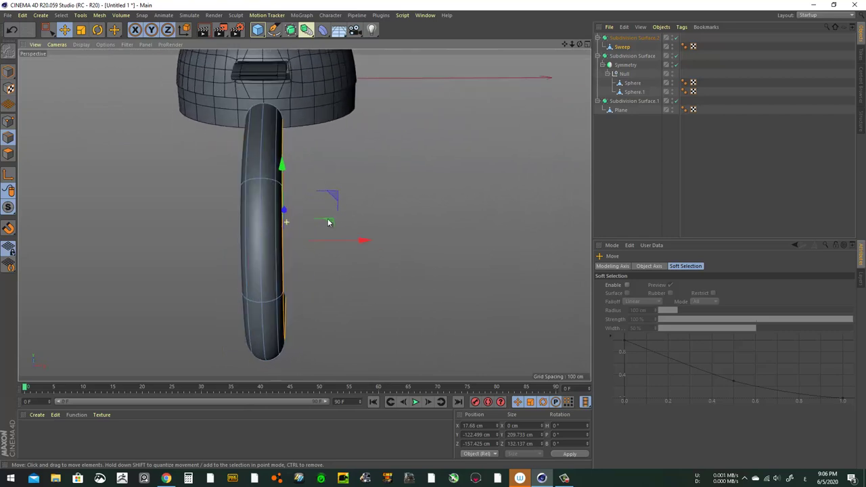
{"action": "left_click", "coordinate": [587, 44]}
{"action": "middle_click", "coordinate": [516, 42]}
{"action": "key", "text": "0"}
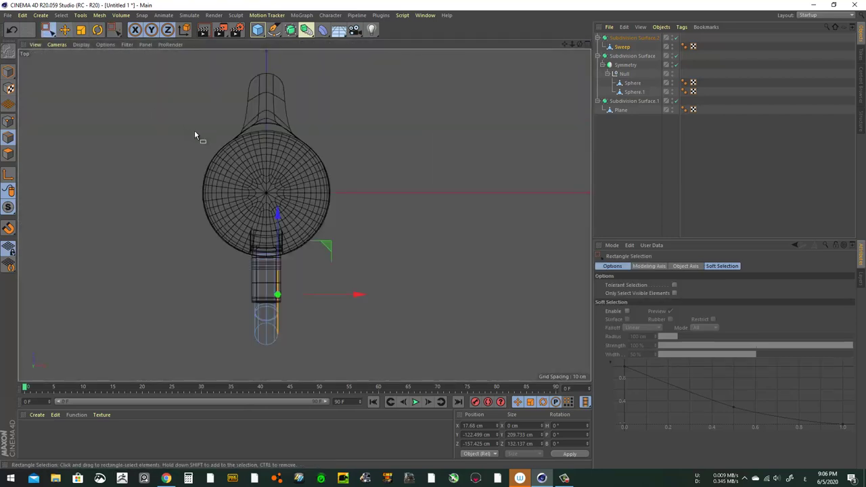
{"action": "left_click_drag", "start_coordinate": [119, 169], "coordinate": [269, 369]}
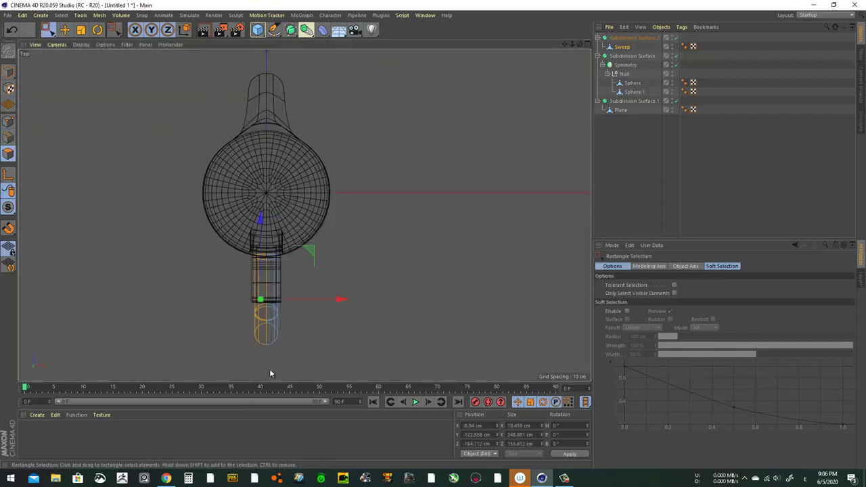
{"action": "left_click", "coordinate": [270, 369]}
Place Sweep under the Null inside Symmetry alongside the spheres.
{"action": "left_click_drag", "start_coordinate": [622, 46], "coordinate": [621, 79]}
{"action": "key", "text": "F1"}
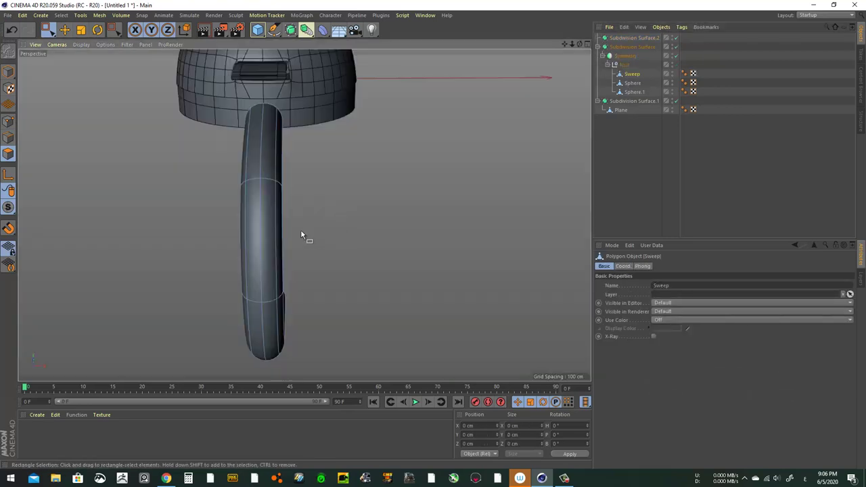
{"action": "mouse_move", "coordinate": [302, 236]}
{"action": "left_mouse_down", "text": "alt"}
{"action": "mouse_move", "coordinate": [219, 165]}
{"action": "mouse_move", "coordinate": [128, 142]}
{"action": "left_mouse_up", "text": "alt"}
Shift edge loops on the handle's upper curve to smooth its top joint.
{"action": "left_click", "coordinate": [66, 30]}
{"action": "left_click", "coordinate": [9, 138]}
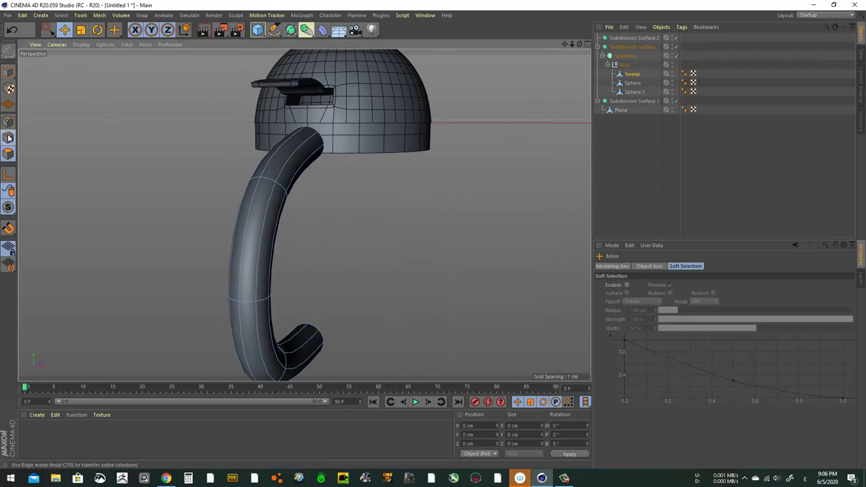
{"action": "double_click", "coordinate": [292, 169]}
{"action": "left_click_drag", "start_coordinate": [368, 269], "coordinate": [366, 268]}
{"action": "mouse_move", "coordinate": [307, 182]}
{"action": "left_mouse_down", "text": "alt"}
{"action": "mouse_move", "coordinate": [208, 169]}
{"action": "mouse_move", "coordinate": [311, 219]}
{"action": "mouse_move", "coordinate": [296, 151]}
{"action": "mouse_move", "coordinate": [325, 174]}
{"action": "mouse_move", "coordinate": [367, 146]}
{"action": "left_mouse_up", "text": "alt"}
{"action": "key", "text": "0"}
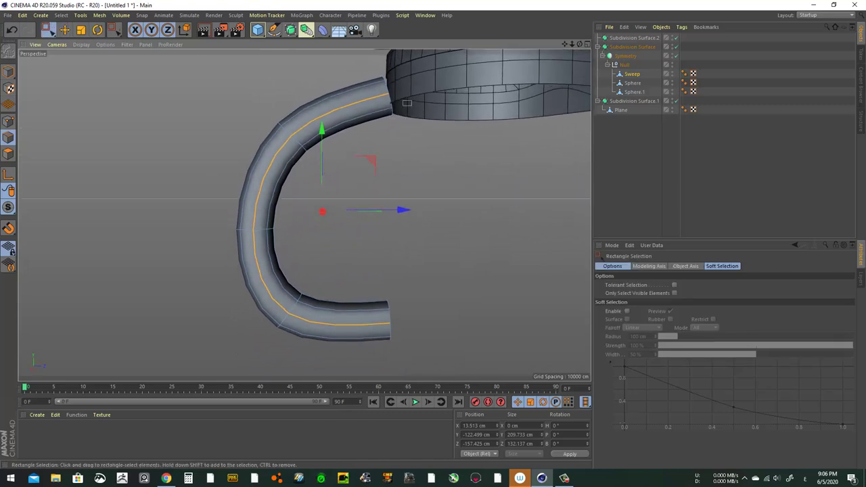
{"action": "left_click", "coordinate": [406, 102]}
{"action": "left_click", "coordinate": [306, 135]}
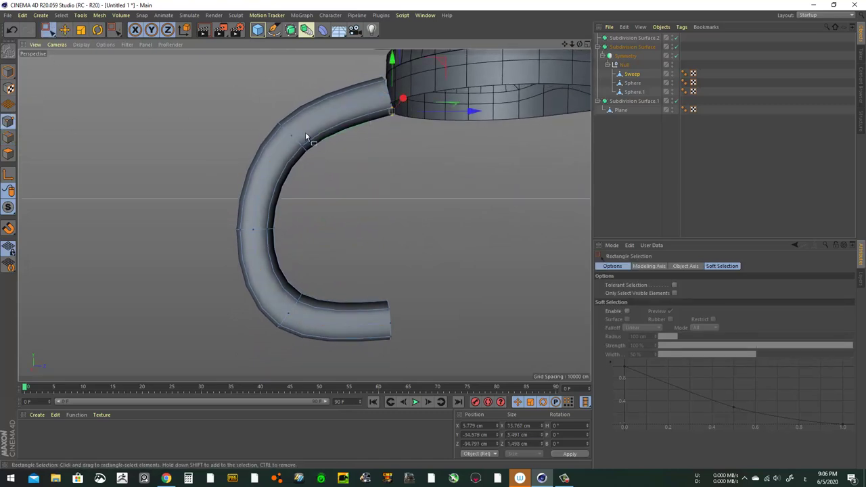
{"action": "left_click_drag", "start_coordinate": [390, 58], "coordinate": [397, 82]}
{"action": "left_click", "coordinate": [304, 141]}
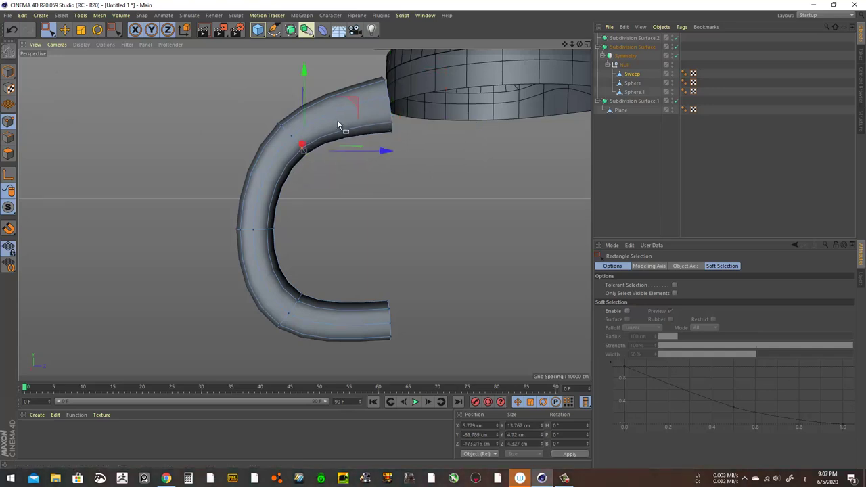
{"action": "mouse_move", "coordinate": [338, 121]}
{"action": "left_mouse_down"}
{"action": "mouse_move", "coordinate": [359, 100]}
{"action": "mouse_move", "coordinate": [359, 92]}
{"action": "mouse_move", "coordinate": [347, 95]}
{"action": "left_mouse_up"}
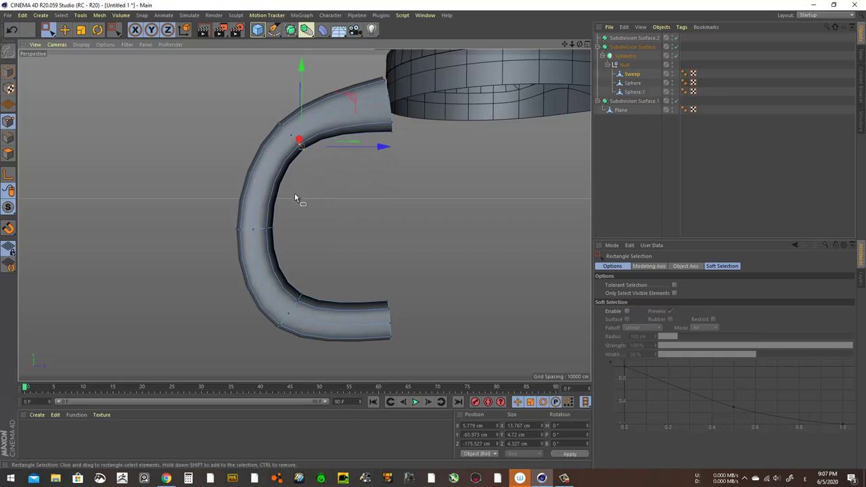
Move handle points to round the inner curve and raise the lower end.
{"action": "mouse_move", "coordinate": [338, 189]}
{"action": "left_mouse_down"}
{"action": "mouse_move", "coordinate": [295, 215]}
{"action": "mouse_move", "coordinate": [335, 229]}
{"action": "left_mouse_up"}
{"action": "left_click", "coordinate": [264, 240]}
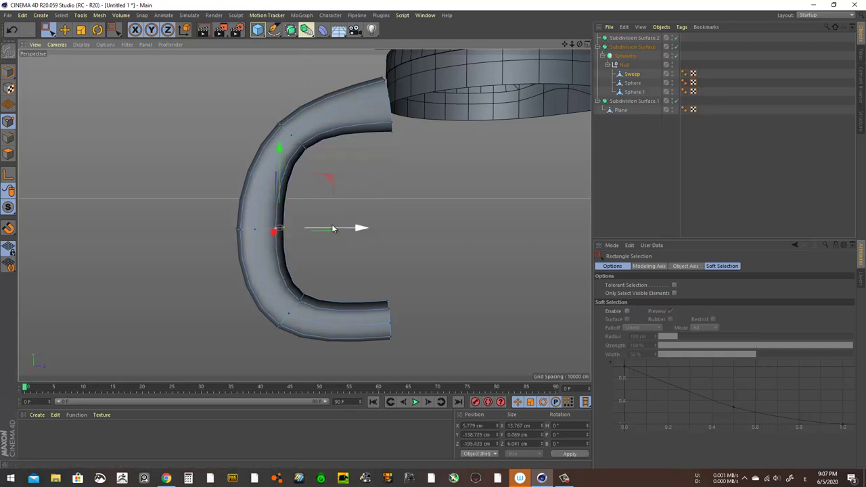
{"action": "mouse_move", "coordinate": [188, 195]}
{"action": "left_mouse_down", "text": "alt"}
{"action": "mouse_move", "coordinate": [348, 259]}
{"action": "mouse_move", "coordinate": [264, 234]}
{"action": "mouse_move", "coordinate": [357, 190]}
{"action": "mouse_move", "coordinate": [363, 209]}
{"action": "mouse_move", "coordinate": [209, 207]}
{"action": "left_mouse_up", "text": "alt"}
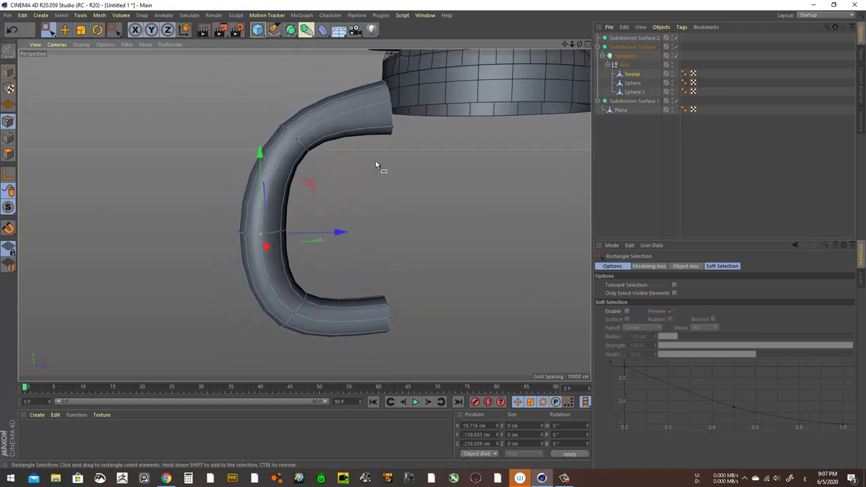
{"action": "left_click_drag", "start_coordinate": [364, 121], "coordinate": [363, 123]}
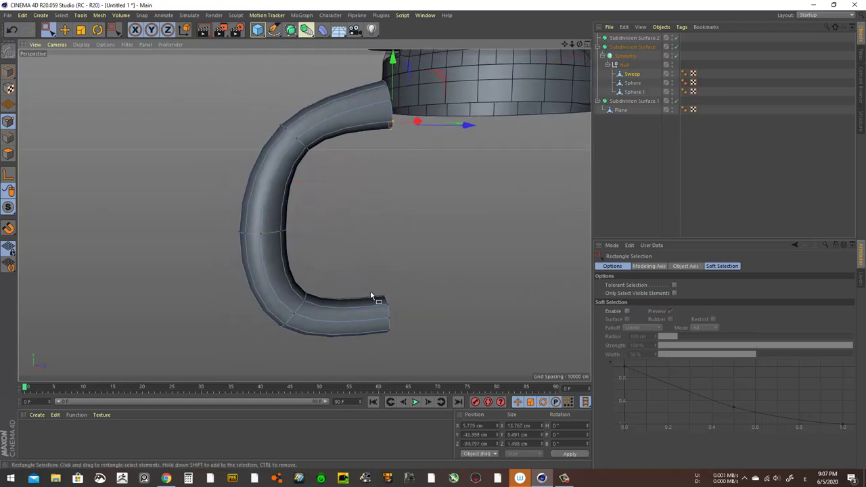
{"action": "middle_click_drag", "start_coordinate": [361, 313], "coordinate": [362, 248], "text": "alt"}
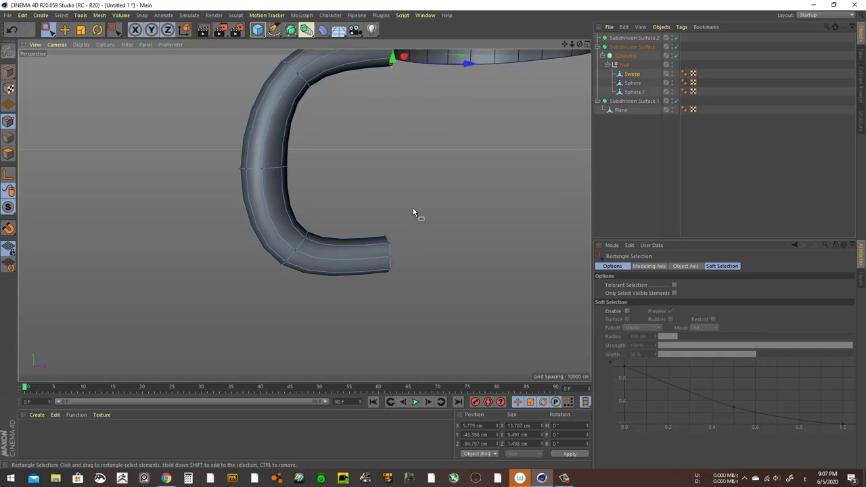
{"action": "mouse_move", "coordinate": [413, 207]}
{"action": "left_mouse_down"}
{"action": "mouse_move", "coordinate": [353, 306]}
{"action": "mouse_move", "coordinate": [388, 190]}
{"action": "mouse_move", "coordinate": [274, 277]}
{"action": "mouse_move", "coordinate": [131, 96]}
{"action": "left_mouse_up"}
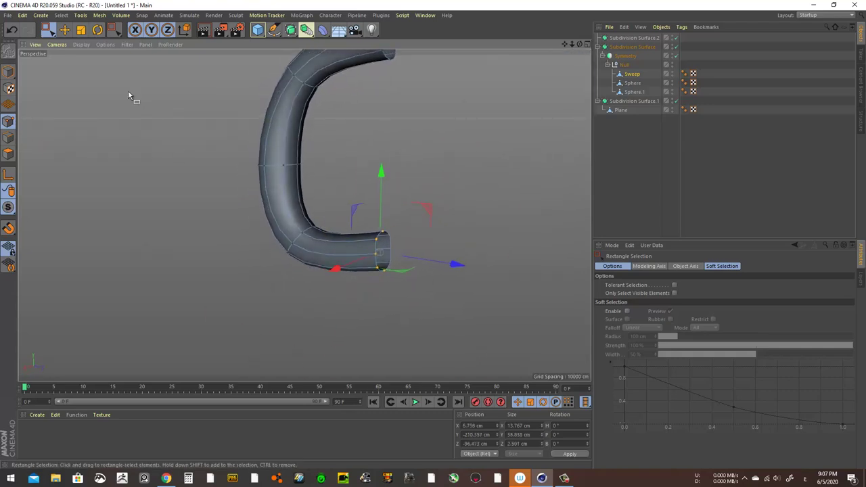
Lift the handle's bottom-end edge so it tucks under the body in a closed C.
{"action": "left_click", "coordinate": [64, 30]}
{"action": "left_click", "coordinate": [9, 139]}
{"action": "left_click", "coordinate": [342, 230]}
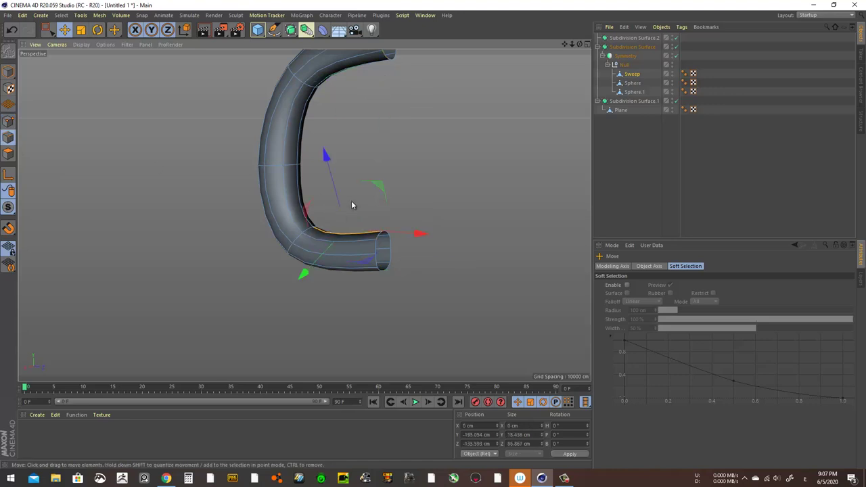
{"action": "left_click_drag", "start_coordinate": [121, 195], "coordinate": [345, 170], "text": "alt"}
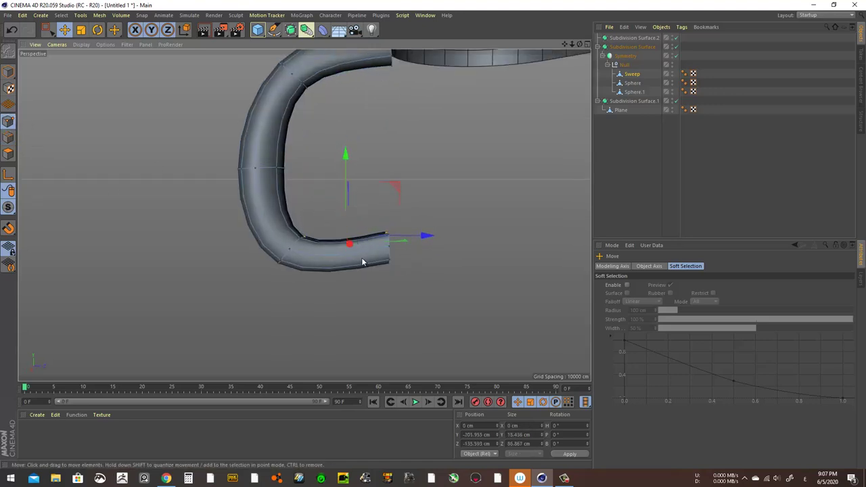
{"action": "mouse_move", "coordinate": [361, 257]}
{"action": "left_mouse_down", "text": "alt"}
{"action": "mouse_move", "coordinate": [429, 269]}
{"action": "mouse_move", "coordinate": [350, 250]}
{"action": "mouse_move", "coordinate": [397, 245]}
{"action": "mouse_move", "coordinate": [401, 294]}
{"action": "left_mouse_up", "text": "alt"}
{"action": "mouse_move", "coordinate": [381, 208]}
{"action": "left_mouse_down", "text": "alt"}
{"action": "mouse_move", "coordinate": [383, 197]}
{"action": "mouse_move", "coordinate": [413, 249]}
{"action": "mouse_move", "coordinate": [191, 214]}
{"action": "mouse_move", "coordinate": [112, 237]}
{"action": "mouse_move", "coordinate": [360, 170]}
{"action": "mouse_move", "coordinate": [324, 194]}
{"action": "mouse_move", "coordinate": [344, 217]}
{"action": "mouse_move", "coordinate": [348, 296]}
{"action": "mouse_move", "coordinate": [280, 291]}
{"action": "left_mouse_up", "text": "alt"}
{"action": "scroll", "coordinate": [270, 288], "scroll_direction": "down", "scroll_amount": 2}
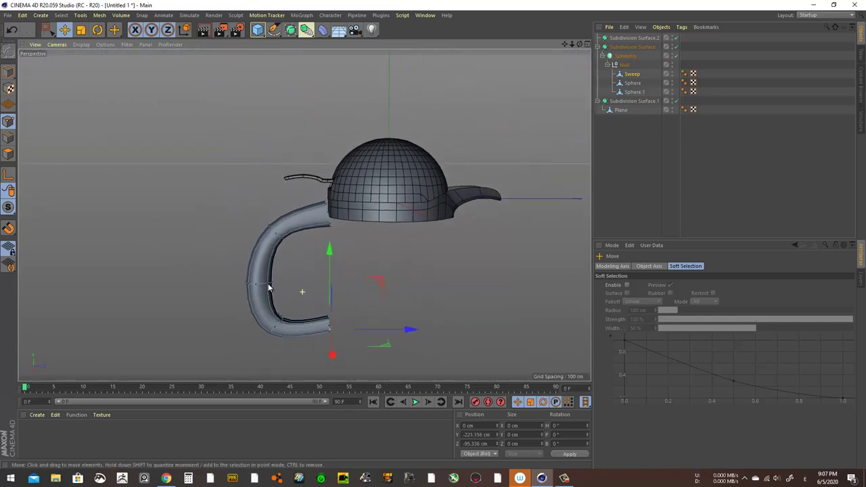
{"action": "scroll", "coordinate": [279, 282], "scroll_direction": "down", "scroll_amount": 1}
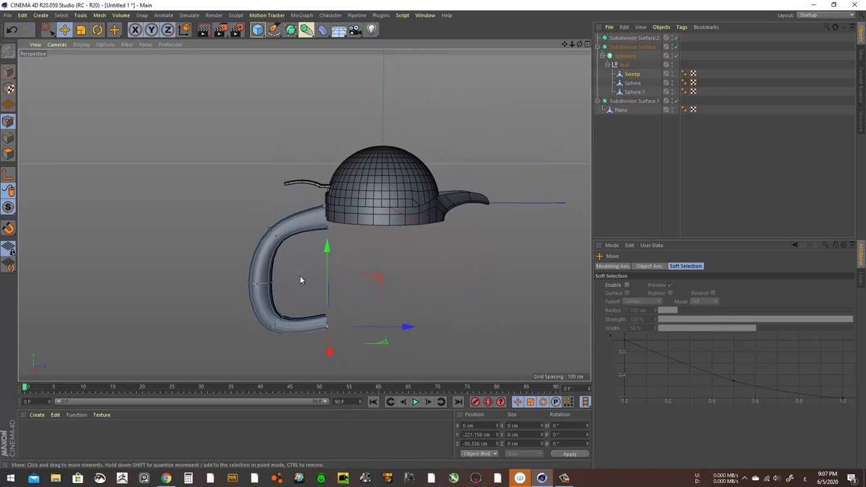
Drag Sphere.1's bottom edge loop far down along Y to stretch the body into a tall cylinder.
{"action": "left_click", "coordinate": [634, 92]}
{"action": "left_click", "coordinate": [8, 137]}
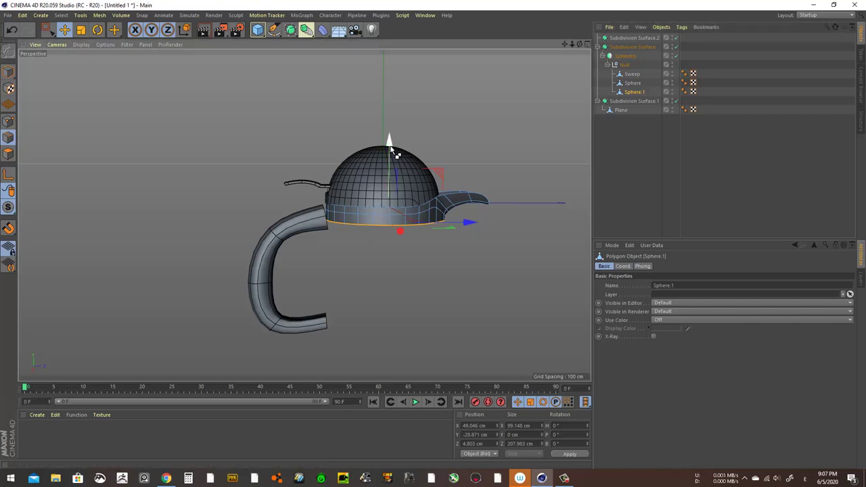
{"action": "left_click_drag", "start_coordinate": [391, 153], "coordinate": [393, 159]}
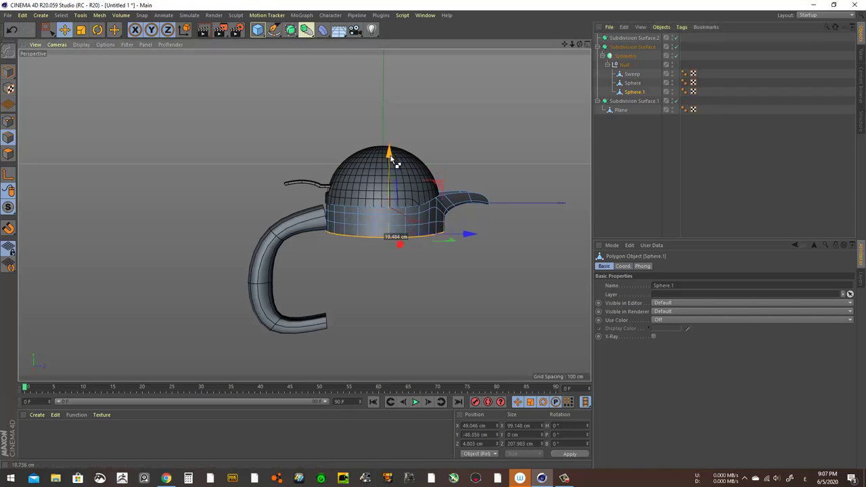
{"action": "mouse_move", "coordinate": [389, 159]}
{"action": "left_mouse_down"}
{"action": "mouse_move", "coordinate": [391, 206]}
{"action": "mouse_move", "coordinate": [388, 173]}
{"action": "left_mouse_up"}
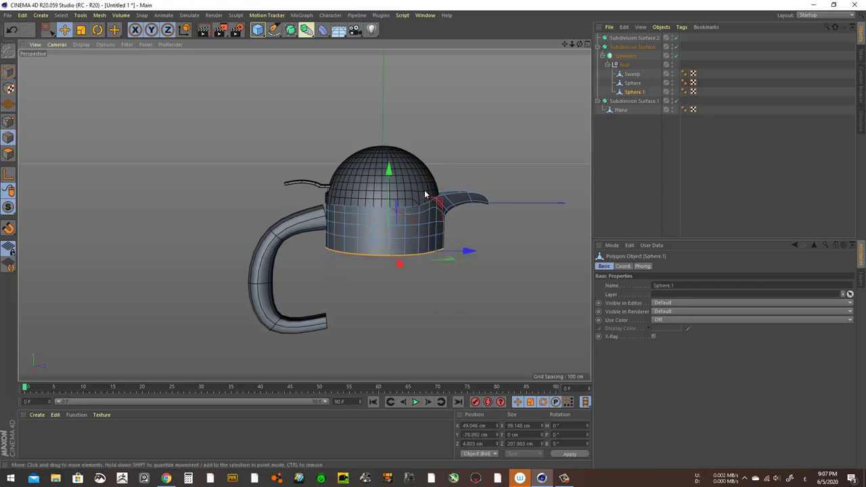
{"action": "scroll", "coordinate": [390, 169], "scroll_direction": "down", "scroll_amount": 3}
{"action": "left_click_drag", "start_coordinate": [350, 139], "coordinate": [354, 153]}
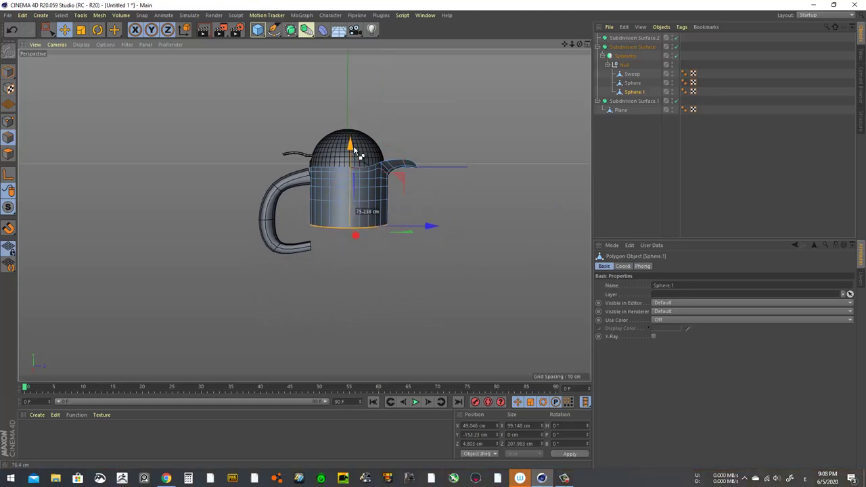
{"action": "left_click_drag", "start_coordinate": [353, 149], "coordinate": [356, 228]}
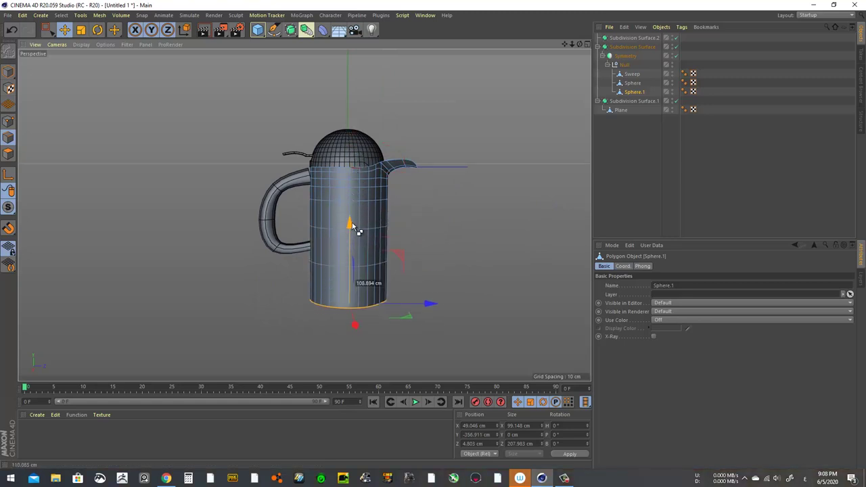
{"action": "key", "text": "0"}
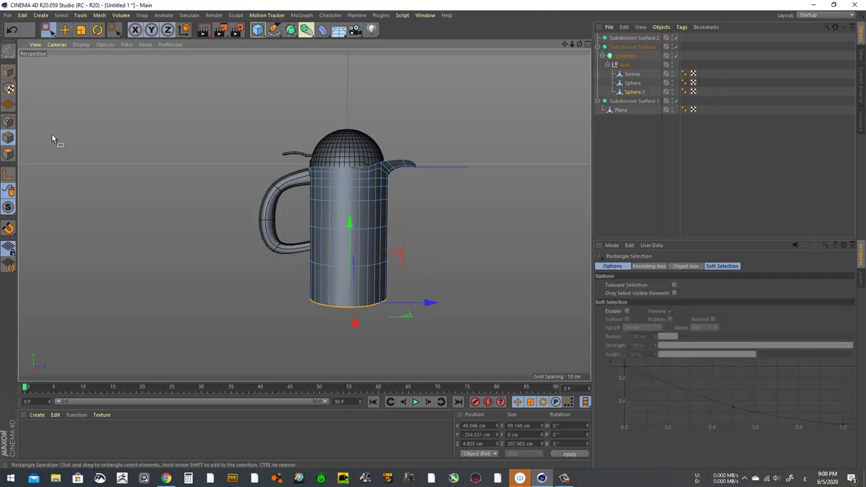
{"action": "left_click", "coordinate": [12, 157]}
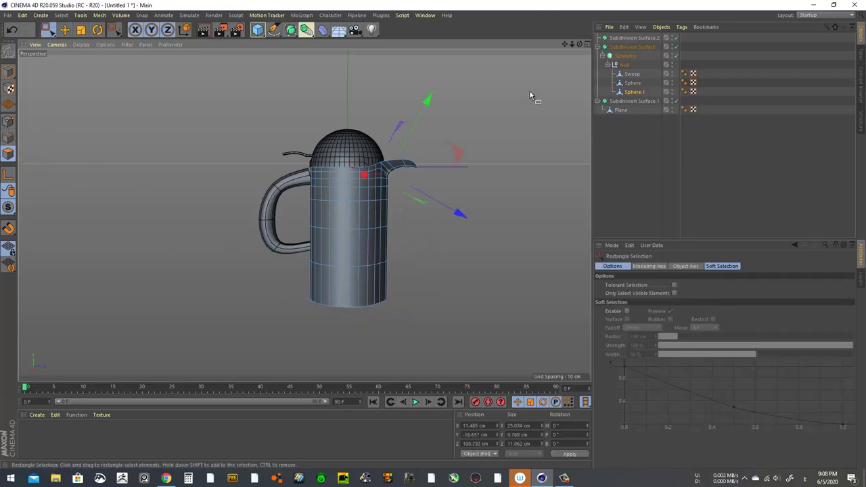
In the maximised side view, scale the lower body points to narrow the lower body.
{"action": "left_click", "coordinate": [587, 44]}
{"action": "middle_click", "coordinate": [283, 239]}
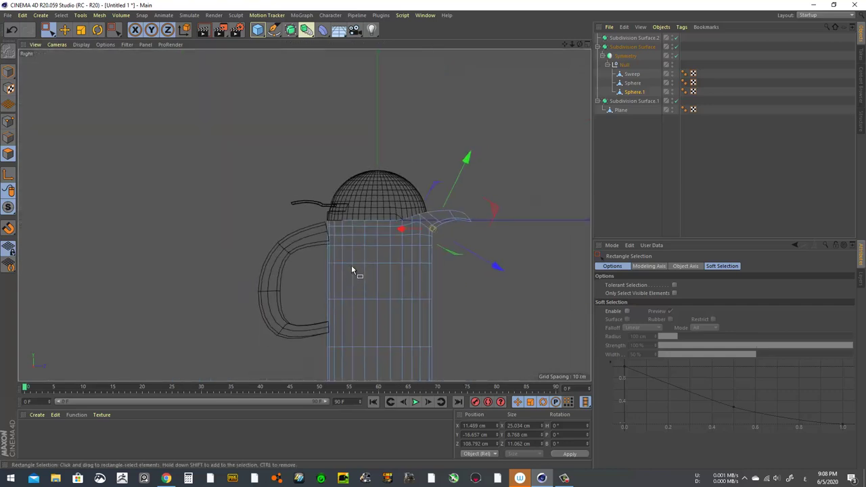
{"action": "middle_click_drag", "start_coordinate": [354, 271], "coordinate": [389, 245], "text": "alt"}
{"action": "mouse_move", "coordinate": [462, 343]}
{"action": "left_mouse_down"}
{"action": "mouse_move", "coordinate": [236, 154]}
{"action": "mouse_move", "coordinate": [242, 161]}
{"action": "left_mouse_up"}
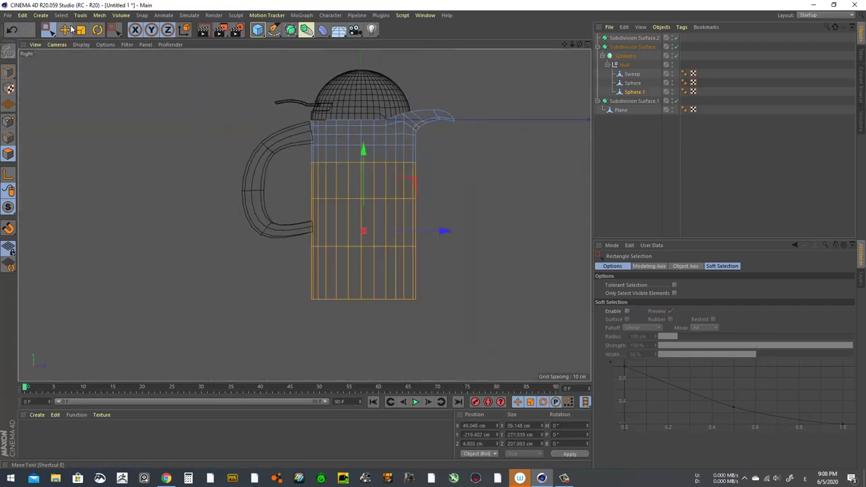
{"action": "key", "text": "t"}
{"action": "left_click_drag", "start_coordinate": [91, 90], "coordinate": [170, 100]}
{"action": "left_click_drag", "start_coordinate": [227, 182], "coordinate": [262, 255]}
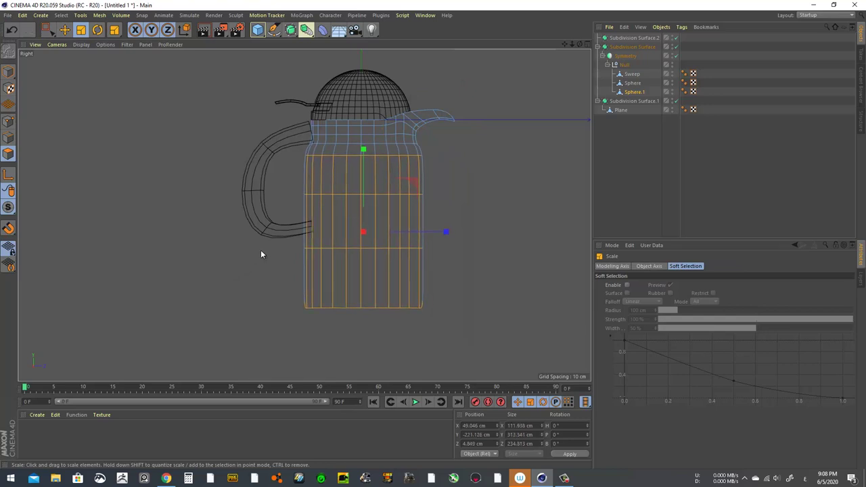
{"action": "left_click_drag", "start_coordinate": [252, 256], "coordinate": [325, 294]}
Reselect the lower body points and widen them slightly.
{"action": "key", "text": "0"}
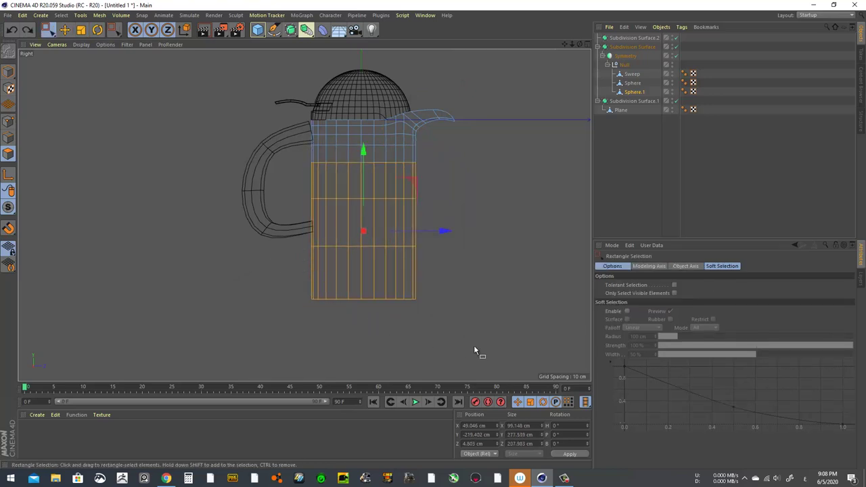
{"action": "mouse_move", "coordinate": [474, 346]}
{"action": "left_mouse_down"}
{"action": "mouse_move", "coordinate": [215, 179]}
{"action": "mouse_move", "coordinate": [201, 192]}
{"action": "left_mouse_up"}
{"action": "key", "text": "t"}
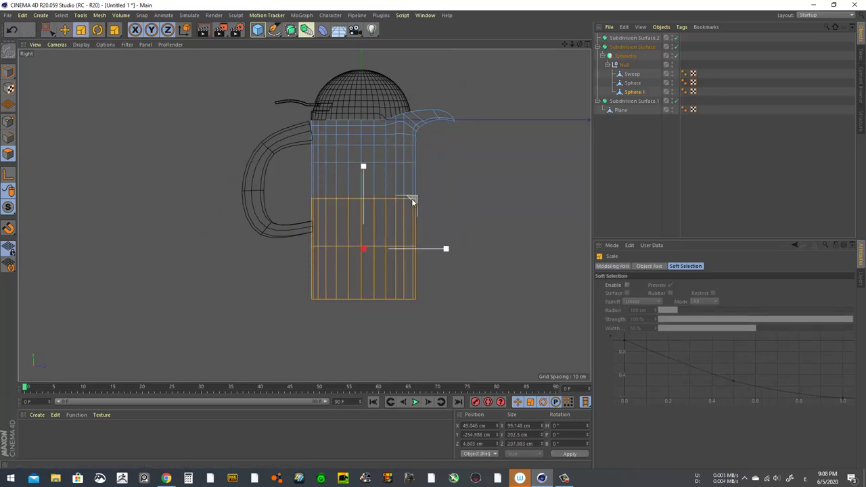
{"action": "left_click_drag", "start_coordinate": [444, 249], "coordinate": [447, 247]}
{"action": "key", "text": "0"}
{"action": "left_click_drag", "start_coordinate": [444, 156], "coordinate": [333, 174]}
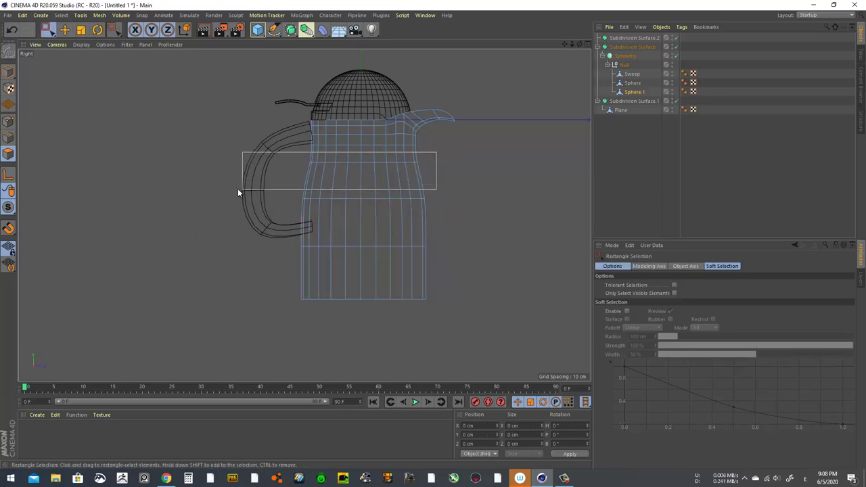
{"action": "left_click_drag", "start_coordinate": [237, 193], "coordinate": [237, 193]}
{"action": "left_click", "coordinate": [8, 138]}
{"action": "left_click", "coordinate": [8, 122]}
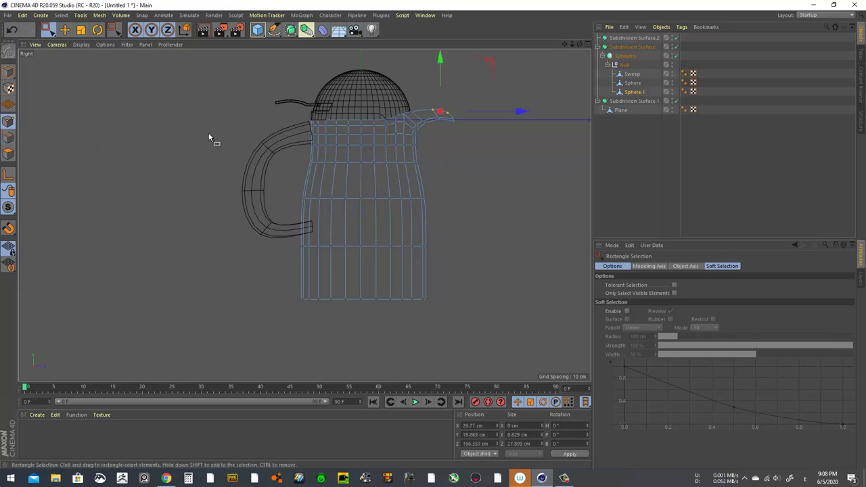
Widen the middle row of points to about 105% so the body bulges.
{"action": "left_click_drag", "start_coordinate": [260, 157], "coordinate": [517, 177]}
{"action": "key", "text": "t"}
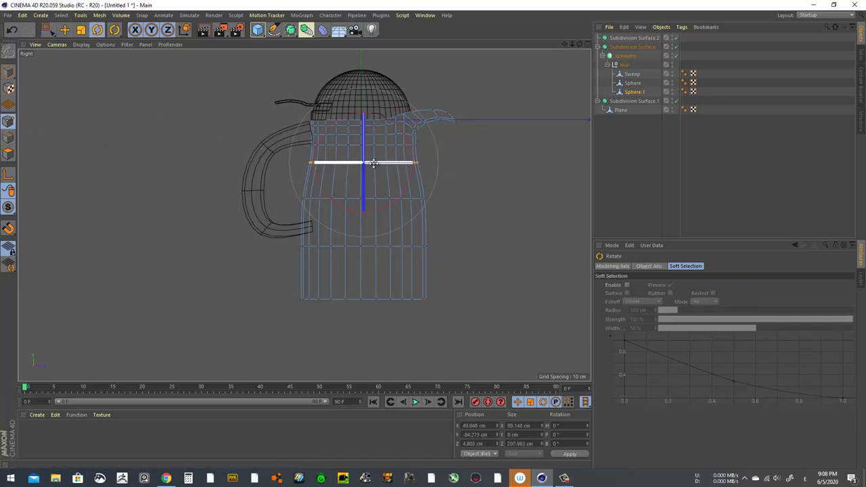
{"action": "left_click_drag", "start_coordinate": [414, 172], "coordinate": [434, 167]}
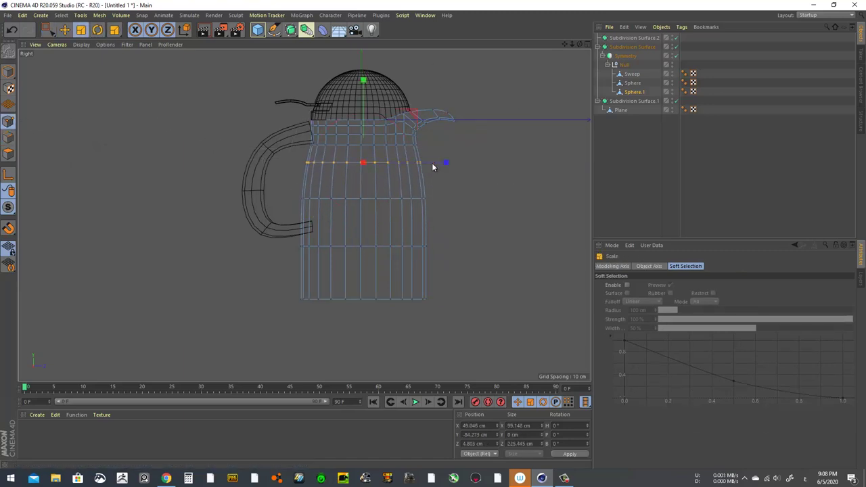
{"action": "left_click_drag", "start_coordinate": [433, 163], "coordinate": [434, 165]}
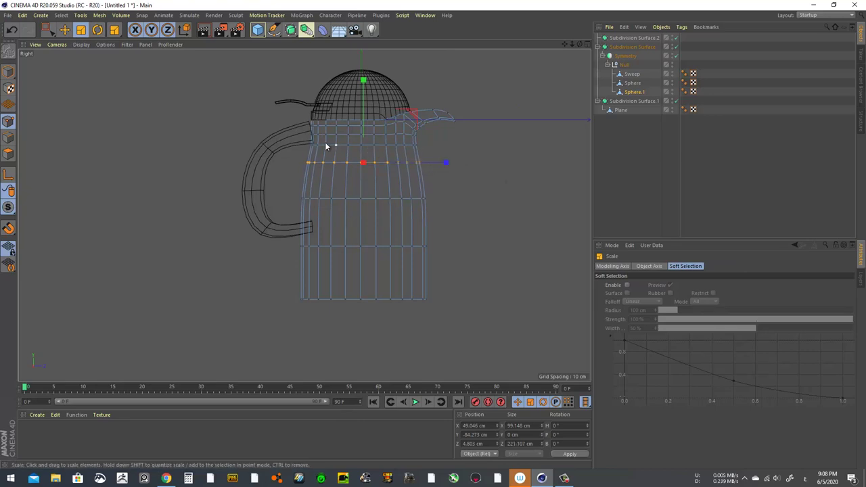
{"action": "key", "text": "0"}
{"action": "left_click", "coordinate": [472, 149]}
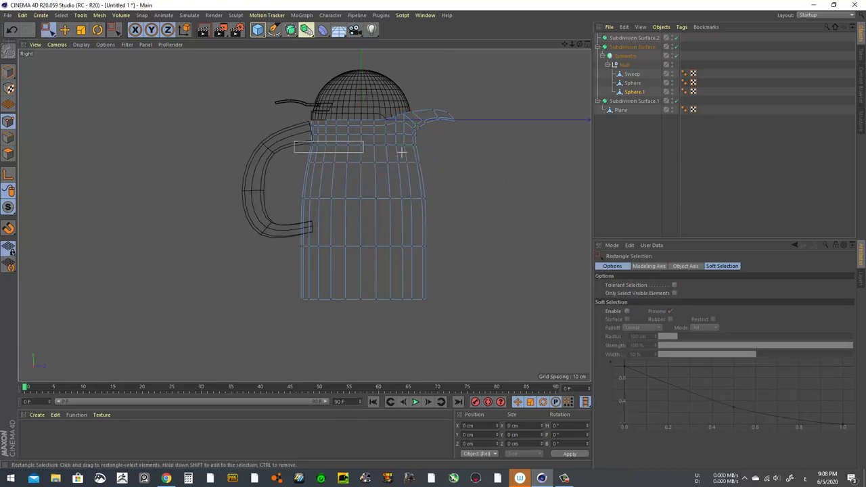
{"action": "mouse_move", "coordinate": [402, 153]}
{"action": "left_mouse_down"}
{"action": "mouse_move", "coordinate": [440, 158]}
{"action": "mouse_move", "coordinate": [434, 146]}
{"action": "mouse_move", "coordinate": [269, 177]}
{"action": "left_mouse_up"}
{"action": "left_click", "coordinate": [80, 30]}
{"action": "key", "text": "0"}
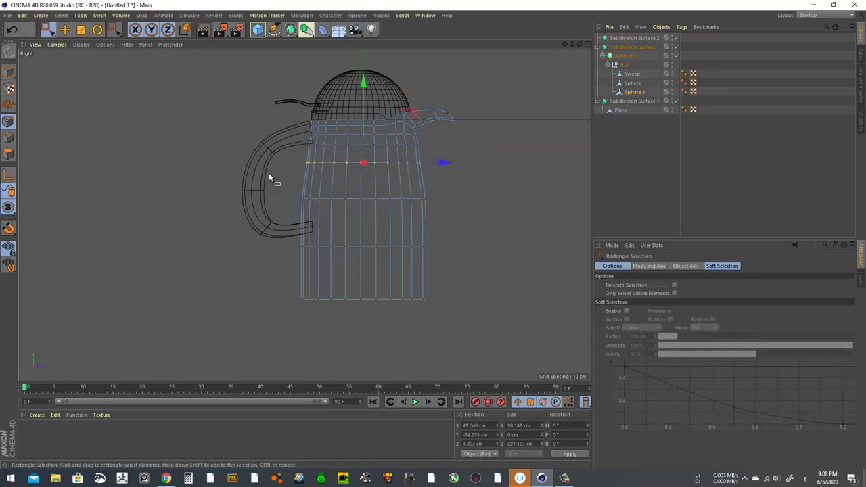
{"action": "key", "text": "t"}
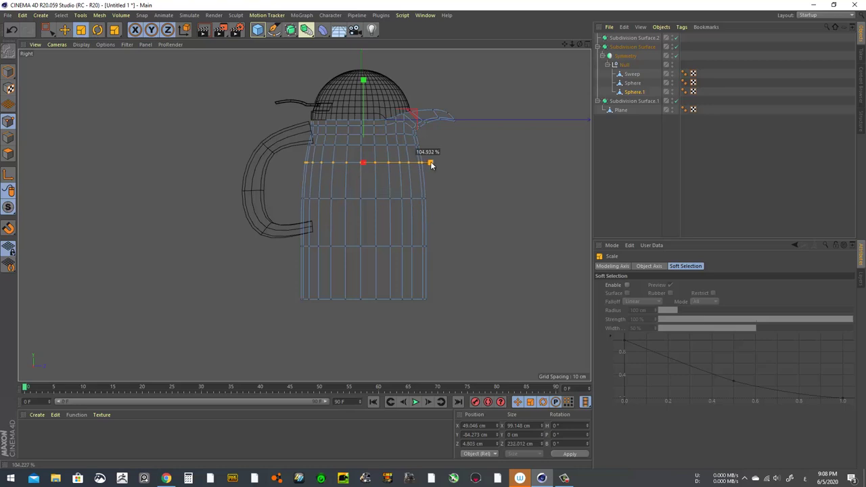
{"action": "left_click_drag", "start_coordinate": [432, 165], "coordinate": [434, 166]}
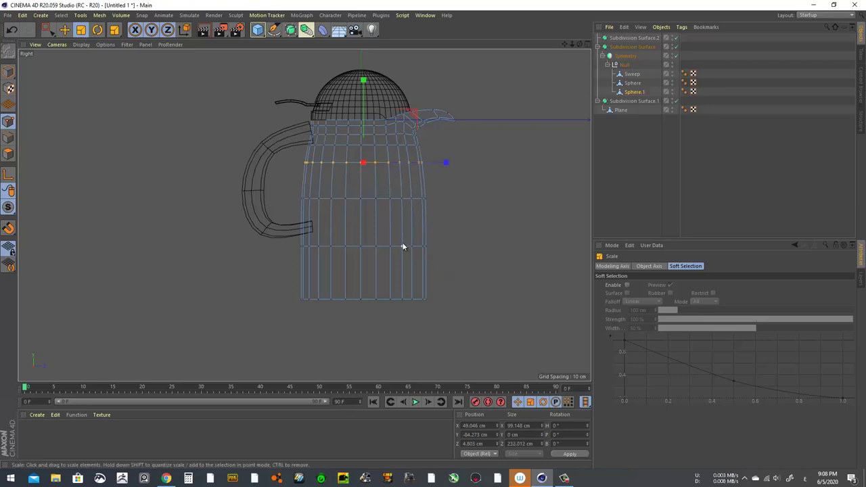
Taper the bottom row of points inward to about 83%.
{"action": "key", "text": "0"}
{"action": "left_click_drag", "start_coordinate": [459, 274], "coordinate": [242, 324]}
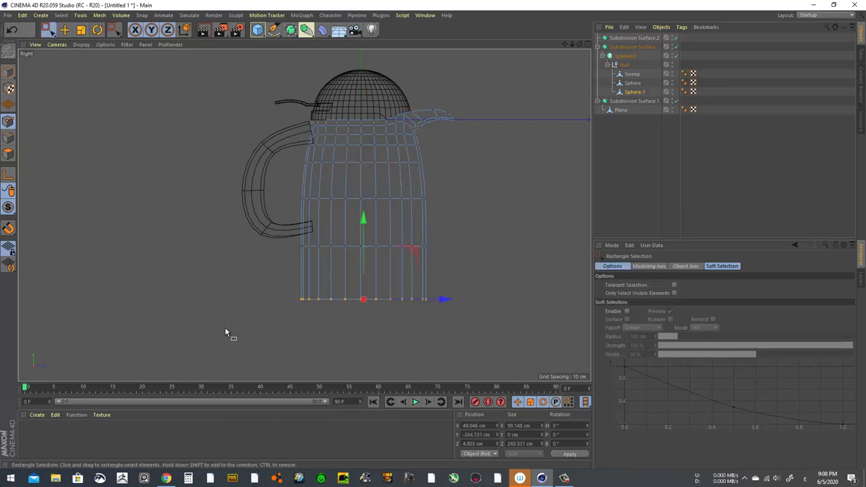
{"action": "key", "text": "t"}
{"action": "left_click_drag", "start_coordinate": [443, 299], "coordinate": [429, 302]}
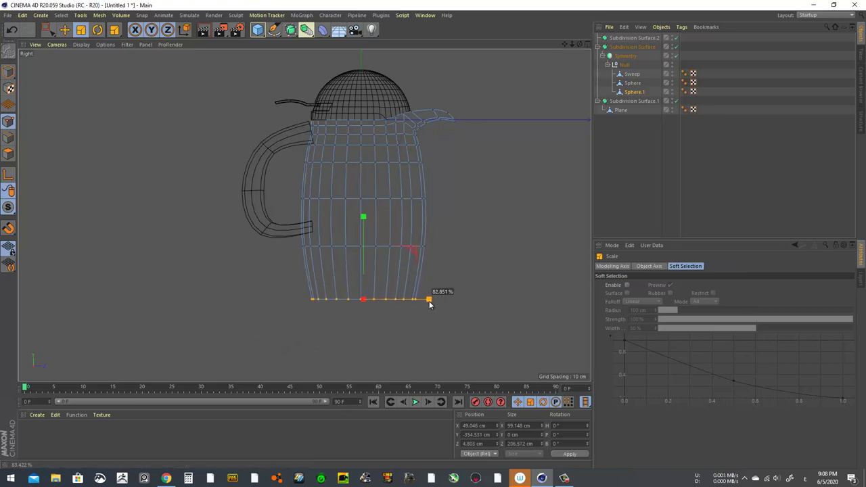
Select a block of points on the jug body's side in the perspective view.
{"action": "middle_click", "coordinate": [536, 58]}
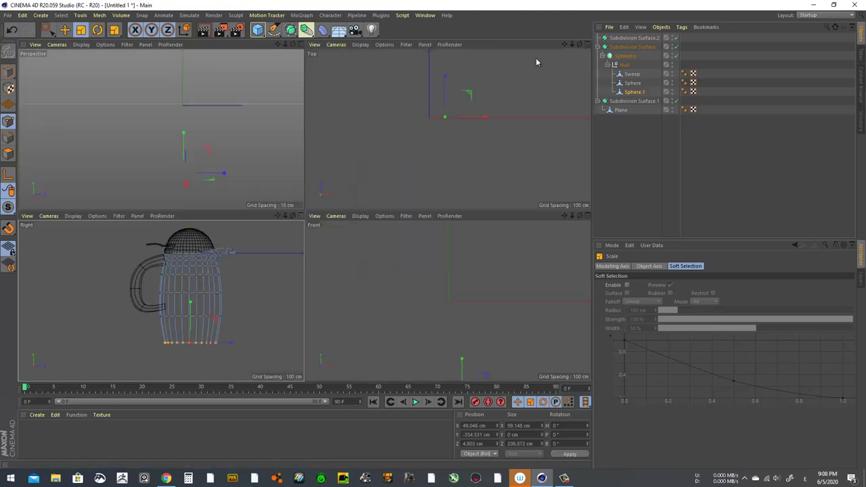
{"action": "middle_click", "coordinate": [283, 210]}
{"action": "mouse_move", "coordinate": [283, 215]}
{"action": "left_mouse_down", "text": "alt"}
{"action": "mouse_move", "coordinate": [470, 250]}
{"action": "mouse_move", "coordinate": [463, 240]}
{"action": "left_mouse_up", "text": "alt"}
{"action": "key", "text": "0"}
{"action": "left_click_drag", "start_coordinate": [370, 197], "coordinate": [318, 279]}
{"action": "key", "text": "t"}
{"action": "mouse_move", "coordinate": [344, 222]}
{"action": "left_mouse_down", "text": "alt"}
{"action": "mouse_move", "coordinate": [190, 244]}
{"action": "mouse_move", "coordinate": [264, 244]}
{"action": "left_mouse_up", "text": "alt"}
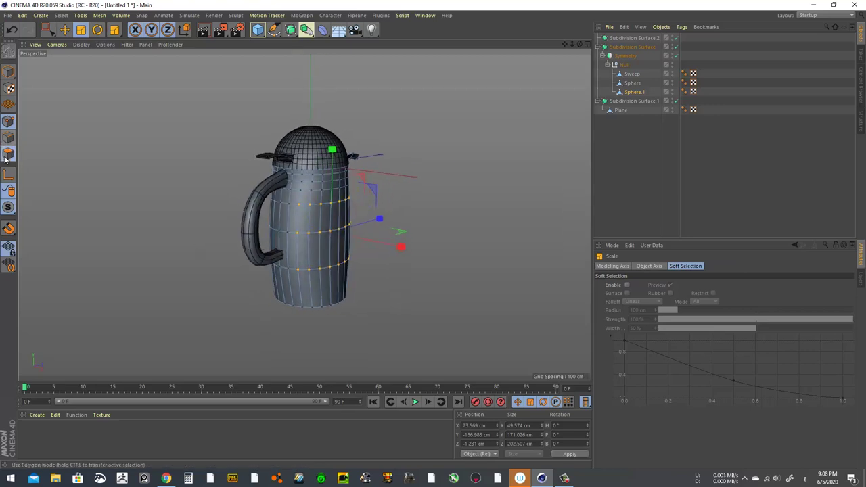
{"action": "left_click", "coordinate": [66, 30]}
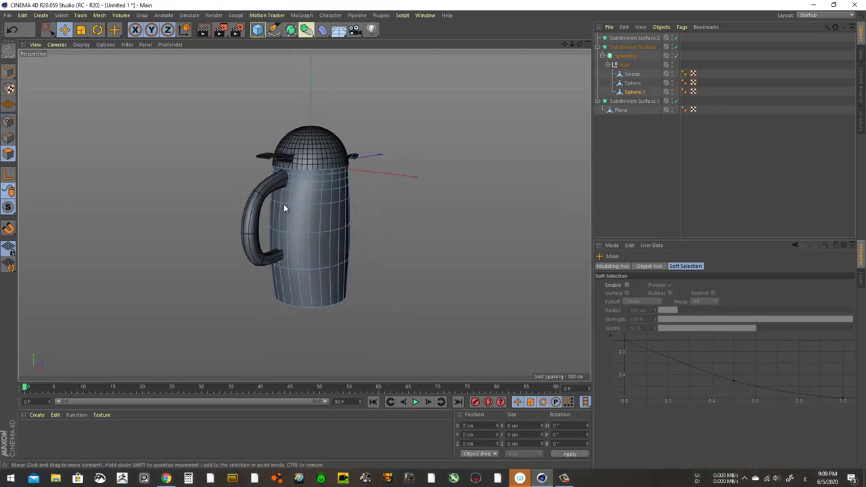
{"action": "left_click_drag", "start_coordinate": [342, 249], "coordinate": [237, 243], "text": "alt"}
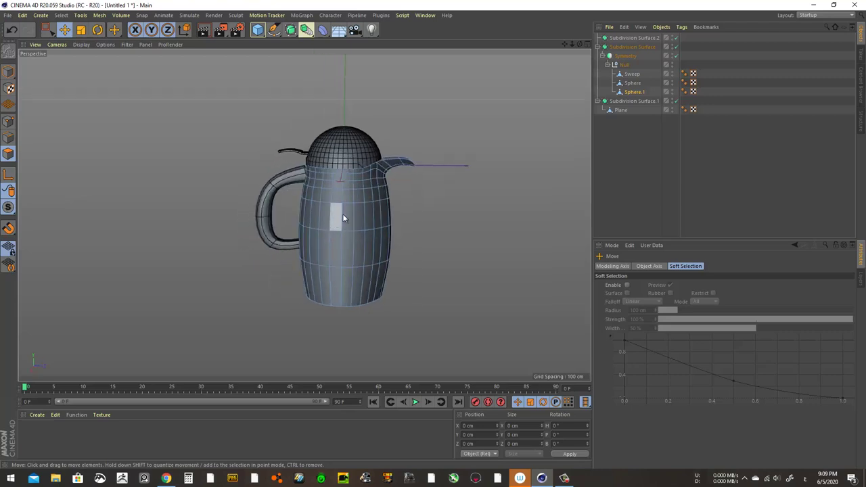
{"action": "left_click_drag", "start_coordinate": [344, 218], "coordinate": [346, 260]}
{"action": "left_click_drag", "start_coordinate": [355, 206], "coordinate": [355, 261], "text": "shift"}
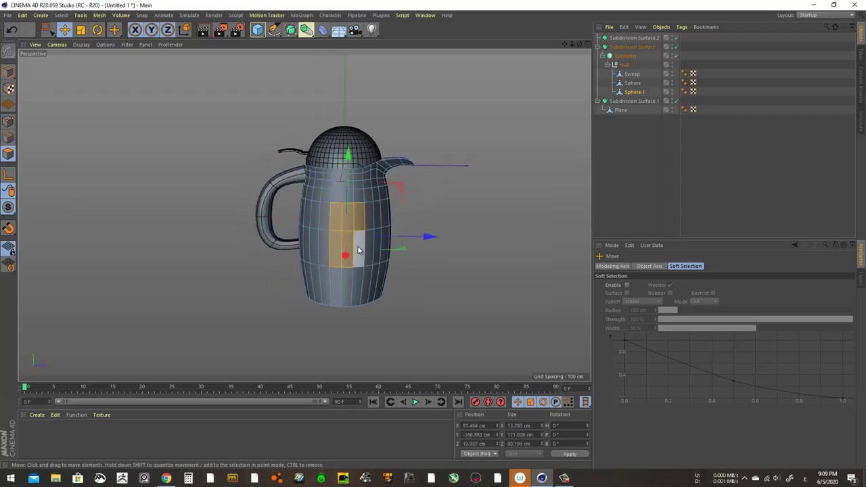
Enable Soft Selection and try bulging the body's side outward, then undo it.
{"action": "left_click", "coordinate": [627, 285]}
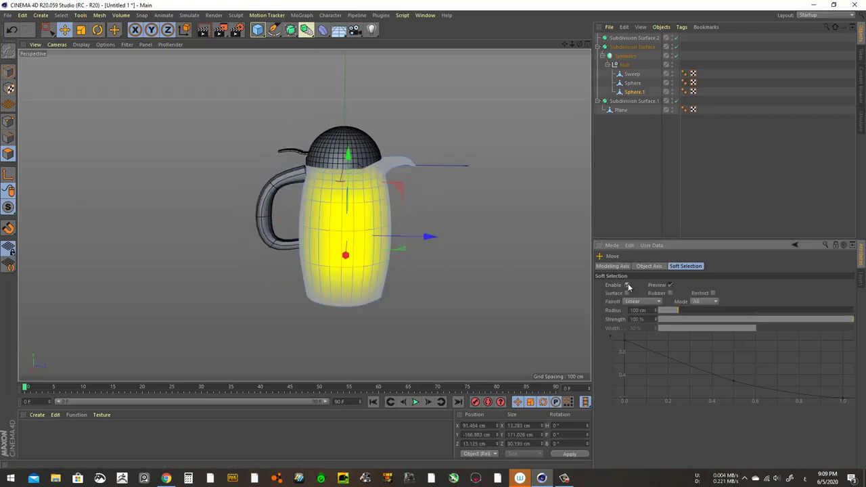
{"action": "mouse_move", "coordinate": [570, 296]}
{"action": "left_mouse_down", "text": "alt"}
{"action": "mouse_move", "coordinate": [387, 248]}
{"action": "mouse_move", "coordinate": [406, 237]}
{"action": "left_mouse_up", "text": "alt"}
{"action": "scroll", "coordinate": [397, 234], "scroll_direction": "up", "scroll_amount": 3}
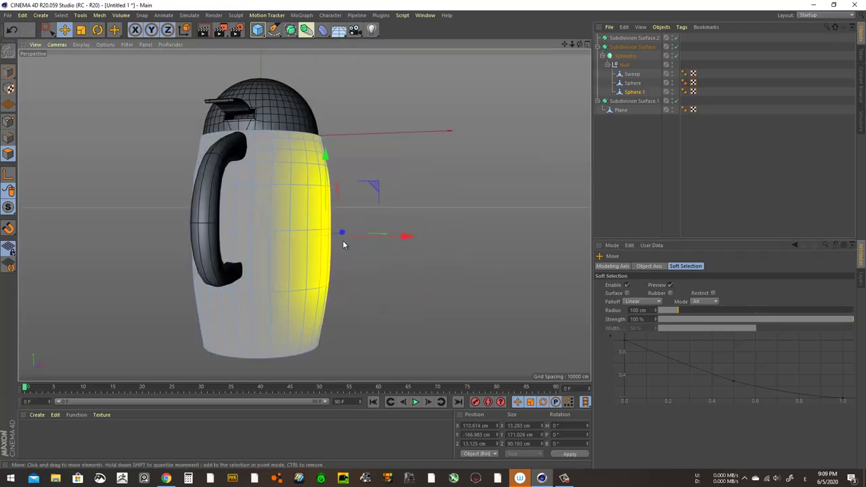
{"action": "mouse_move", "coordinate": [344, 238]}
{"action": "left_mouse_down", "text": "alt"}
{"action": "mouse_move", "coordinate": [324, 248]}
{"action": "mouse_move", "coordinate": [315, 303]}
{"action": "mouse_move", "coordinate": [319, 290]}
{"action": "mouse_move", "coordinate": [340, 304]}
{"action": "left_mouse_up", "text": "alt"}
{"action": "key", "text": "ctrl+z"}
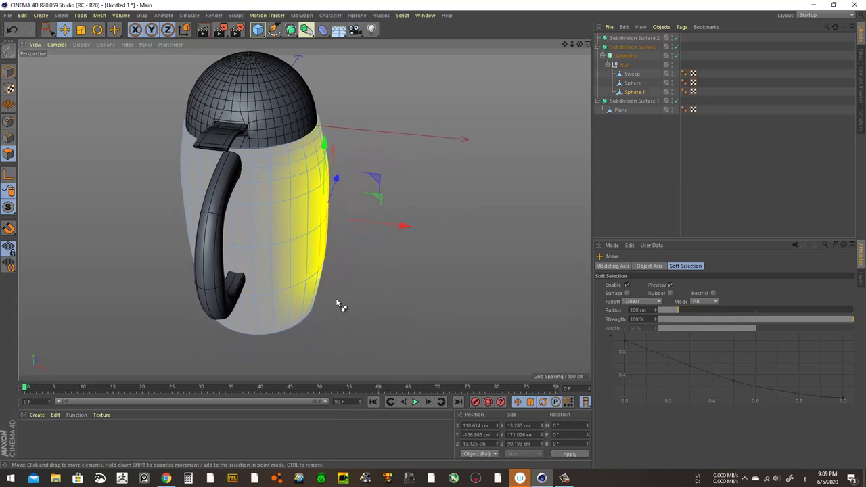
With a 61 cm soft radius, bulge the body's side outward, then disable Soft Selection.
{"action": "left_click_drag", "start_coordinate": [672, 313], "coordinate": [666, 312]}
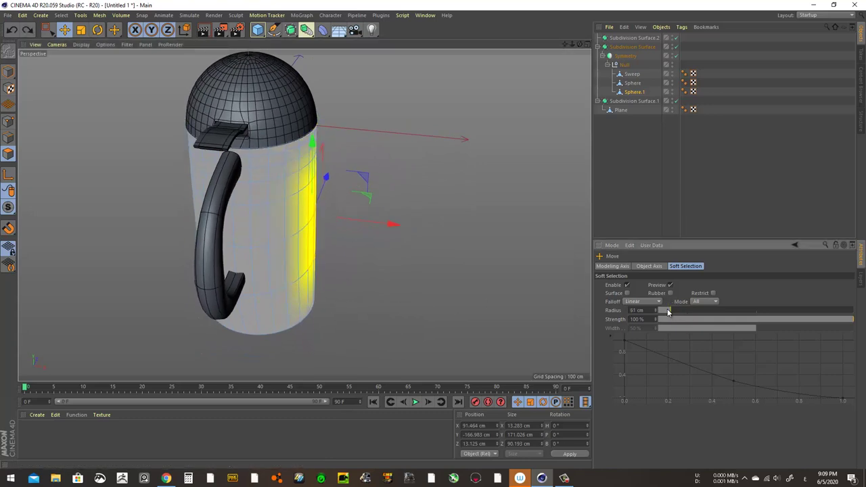
{"action": "left_click_drag", "start_coordinate": [392, 224], "coordinate": [396, 225]}
{"action": "mouse_move", "coordinate": [339, 229]}
{"action": "left_mouse_down", "text": "alt"}
{"action": "mouse_move", "coordinate": [342, 199]}
{"action": "mouse_move", "coordinate": [373, 236]}
{"action": "mouse_move", "coordinate": [383, 229]}
{"action": "left_mouse_up", "text": "alt"}
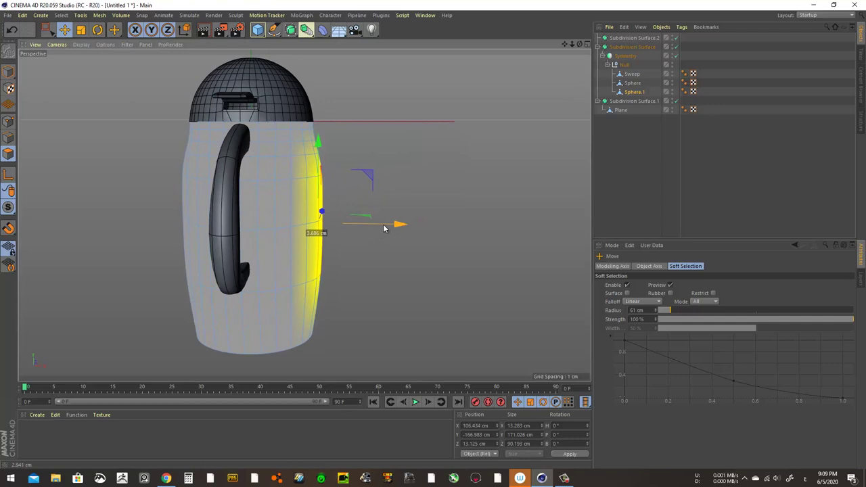
{"action": "left_click_drag", "start_coordinate": [386, 228], "coordinate": [233, 216]}
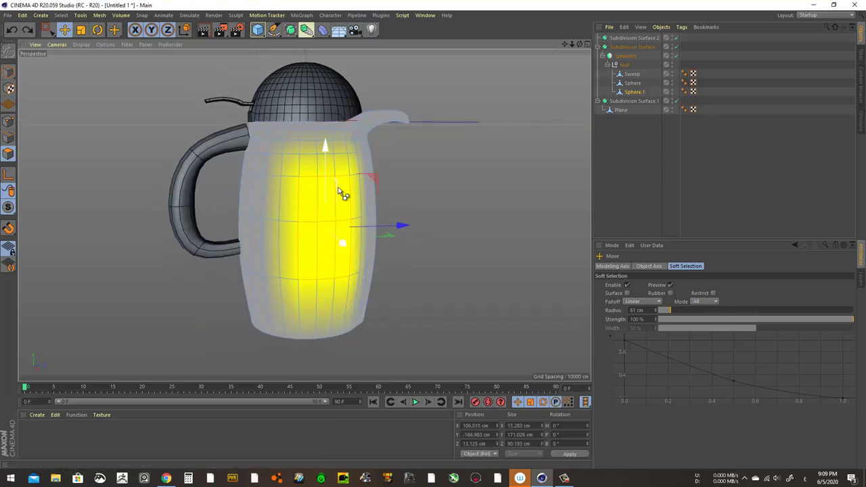
{"action": "left_click_drag", "start_coordinate": [333, 177], "coordinate": [305, 169]}
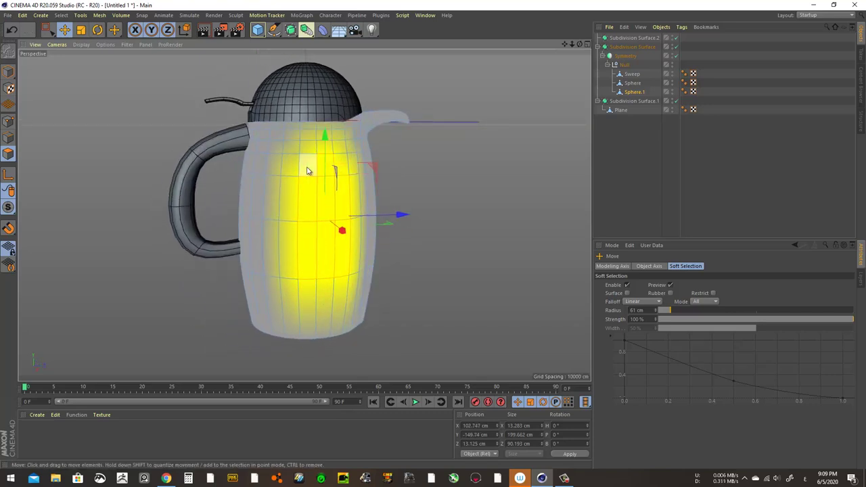
{"action": "left_click_drag", "start_coordinate": [296, 242], "coordinate": [375, 218], "text": "alt"}
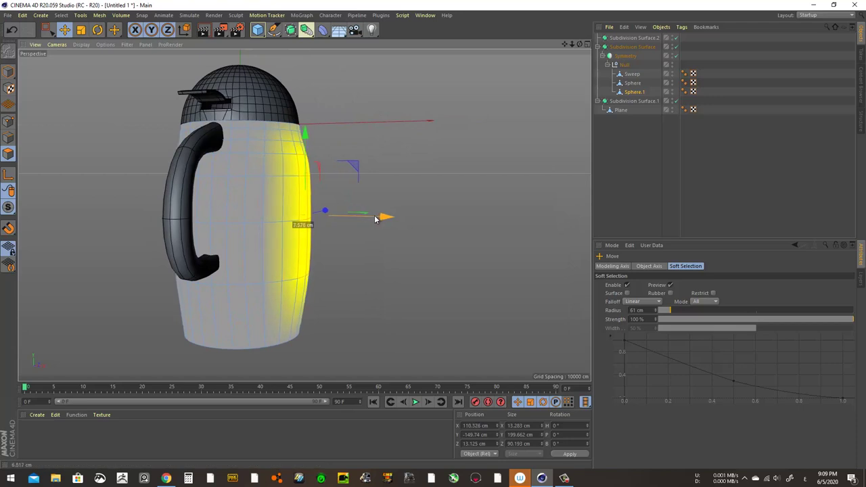
{"action": "key", "text": "ctrl+z"}
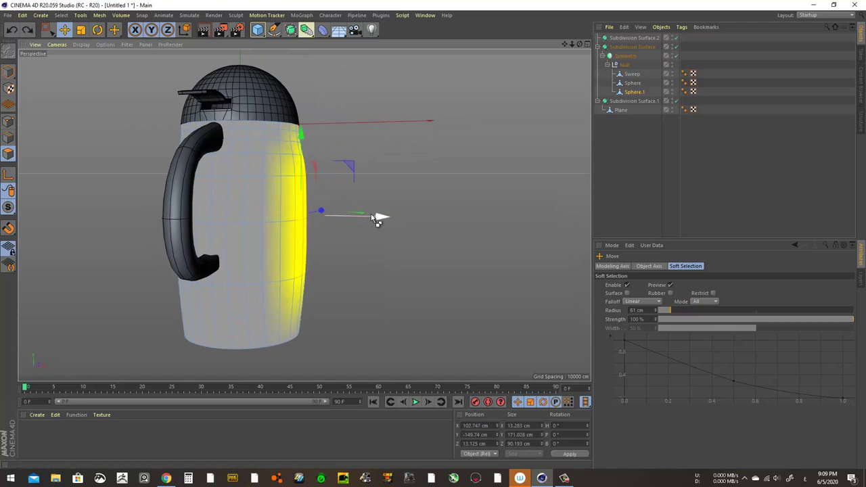
{"action": "mouse_move", "coordinate": [377, 218]}
{"action": "left_mouse_down"}
{"action": "mouse_move", "coordinate": [337, 283]}
{"action": "mouse_move", "coordinate": [220, 239]}
{"action": "mouse_move", "coordinate": [154, 275]}
{"action": "mouse_move", "coordinate": [47, 202]}
{"action": "left_mouse_up"}
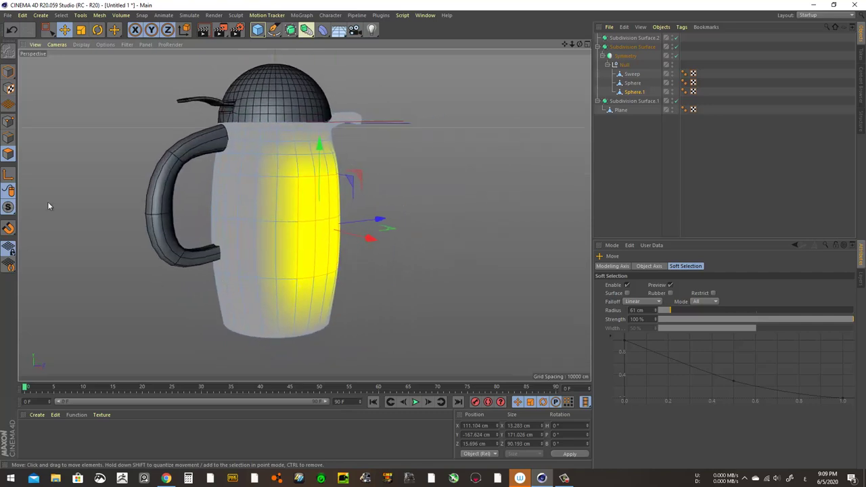
{"action": "left_click", "coordinate": [9, 139]}
{"action": "left_click", "coordinate": [627, 285]}
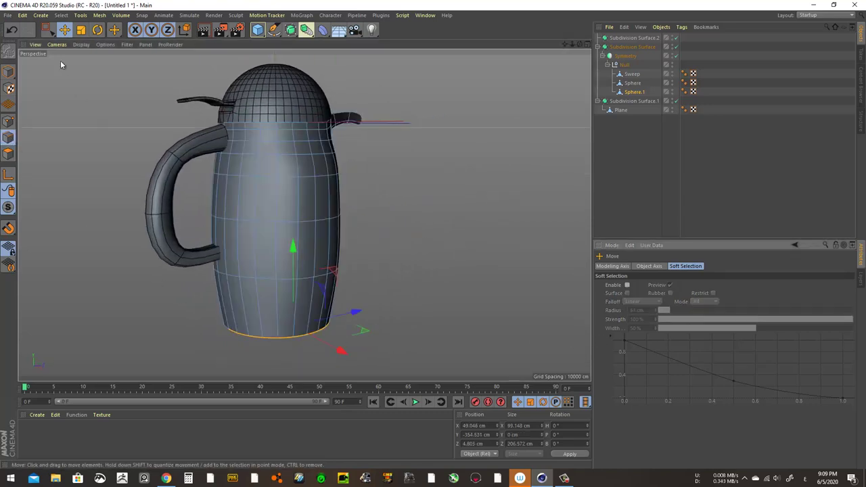
Scale the jug's bottom edge ring inward and shift it along X to recess the base.
{"action": "left_click", "coordinate": [81, 30]}
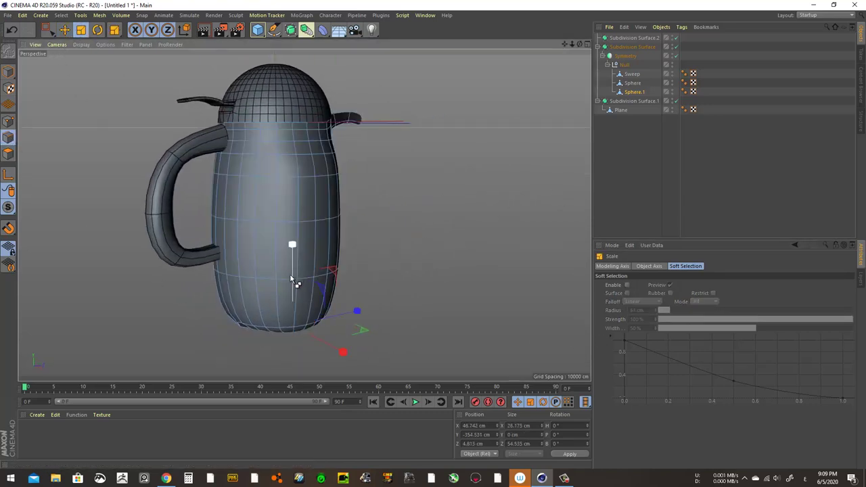
{"action": "mouse_move", "coordinate": [291, 250]}
{"action": "left_mouse_down", "text": "alt"}
{"action": "mouse_move", "coordinate": [264, 218]}
{"action": "mouse_move", "coordinate": [330, 268]}
{"action": "mouse_move", "coordinate": [397, 152]}
{"action": "mouse_move", "coordinate": [379, 259]}
{"action": "left_mouse_up", "text": "alt"}
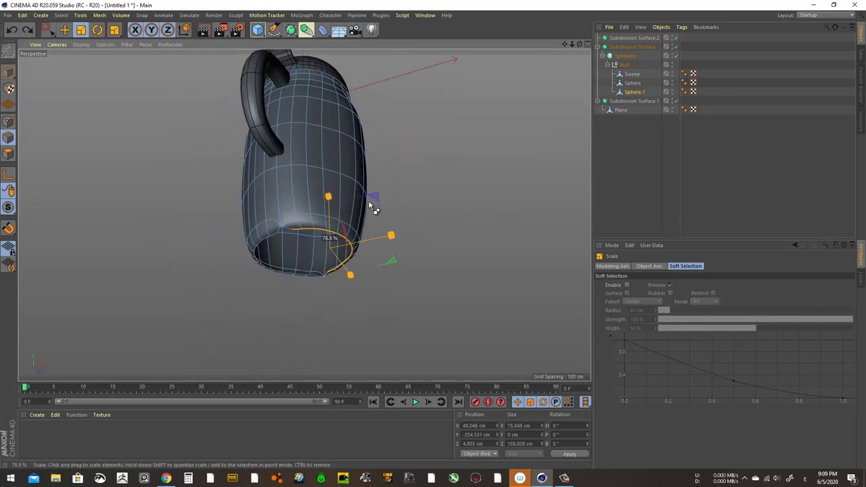
{"action": "left_click_drag", "start_coordinate": [402, 190], "coordinate": [297, 271]}
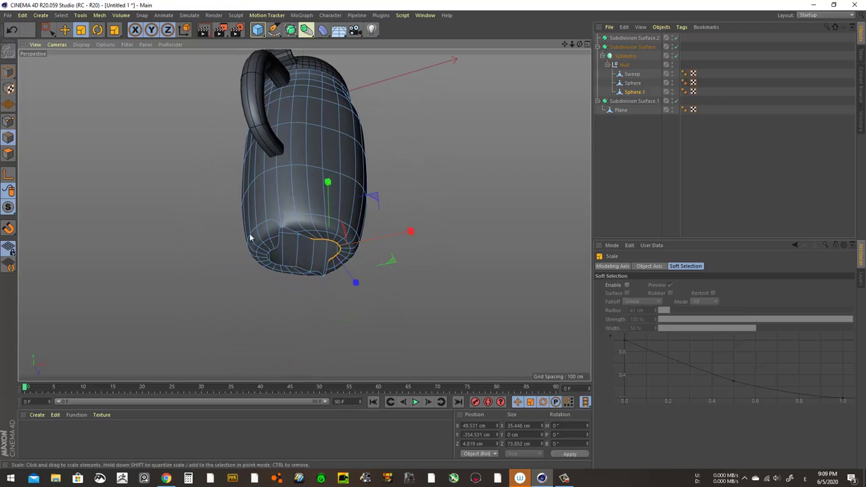
{"action": "key", "text": "e"}
{"action": "left_click_drag", "start_coordinate": [398, 238], "coordinate": [384, 238]}
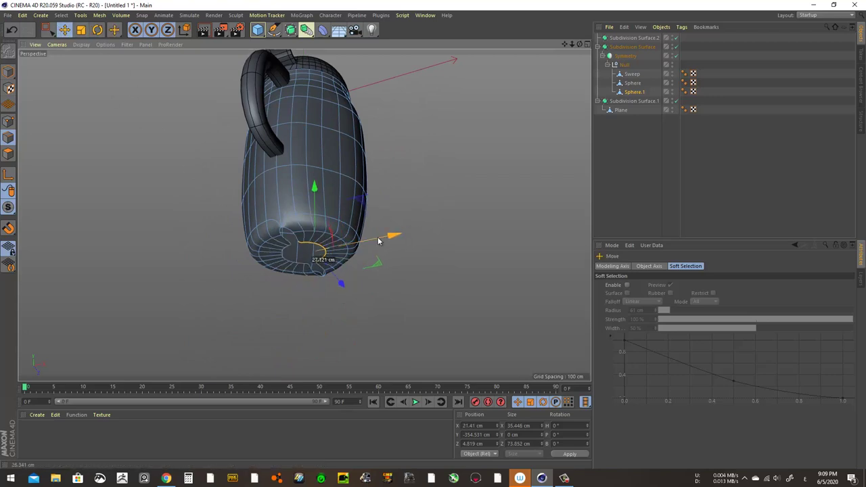
{"action": "mouse_move", "coordinate": [309, 248]}
{"action": "left_mouse_down", "text": "alt"}
{"action": "mouse_move", "coordinate": [329, 224]}
{"action": "mouse_move", "coordinate": [371, 222]}
{"action": "left_mouse_up", "text": "alt"}
{"action": "left_click", "coordinate": [327, 221]}
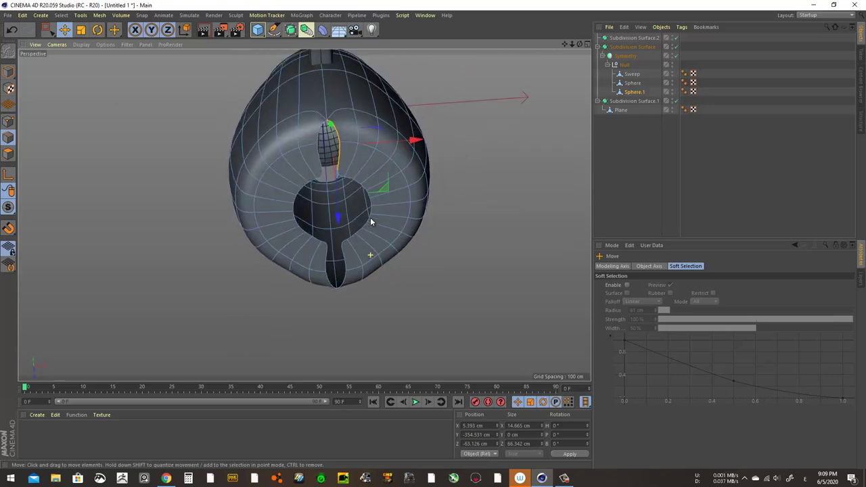
Select both seam edges and set their X position and X size to 0 in the Coordinates manager.
{"action": "left_click", "coordinate": [344, 268], "text": "shift"}
{"action": "left_click", "coordinate": [467, 426]}
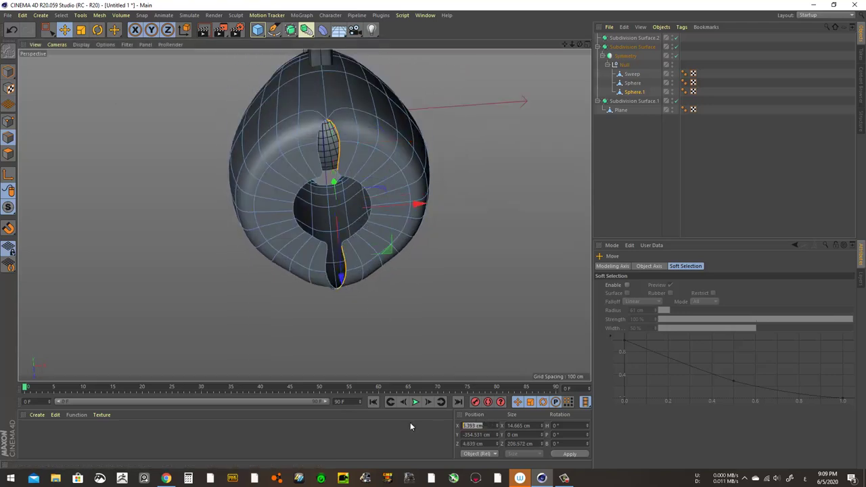
{"action": "type", "text": "0"}
{"action": "key", "text": "Return"}
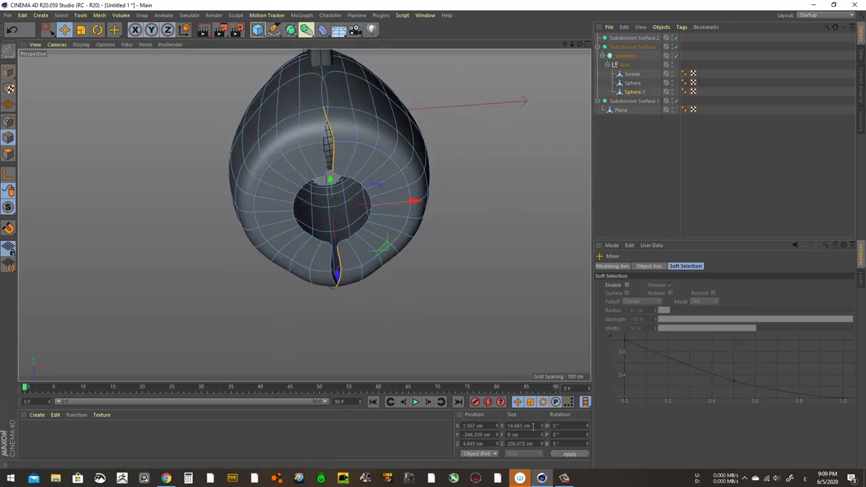
{"action": "type", "text": "0"}
{"action": "key", "text": "Return"}
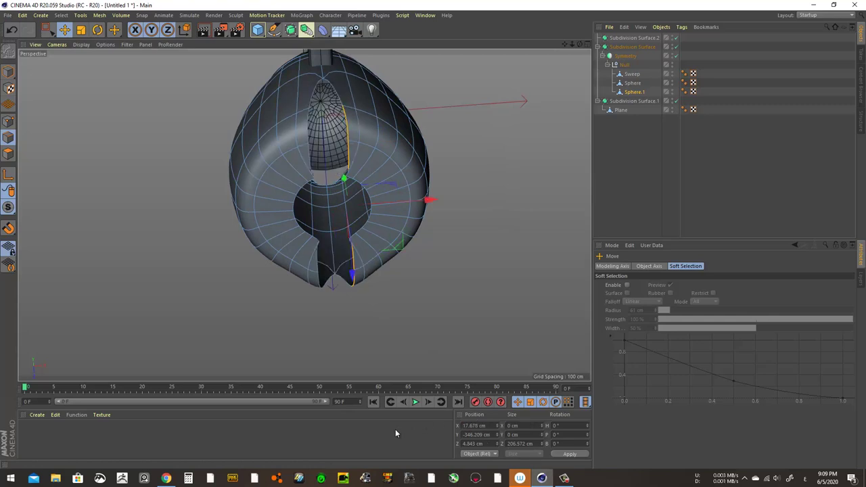
{"action": "key", "text": "ctrl+z"}
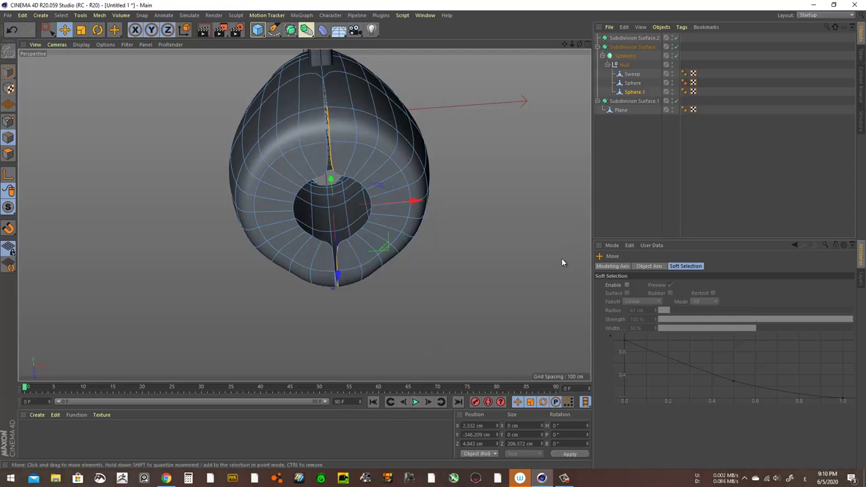
Centre Sphere.1 at X 0 outside the Null, re-parent it, and reselect it in Points mode.
{"action": "left_click_drag", "start_coordinate": [627, 114], "coordinate": [631, 210]}
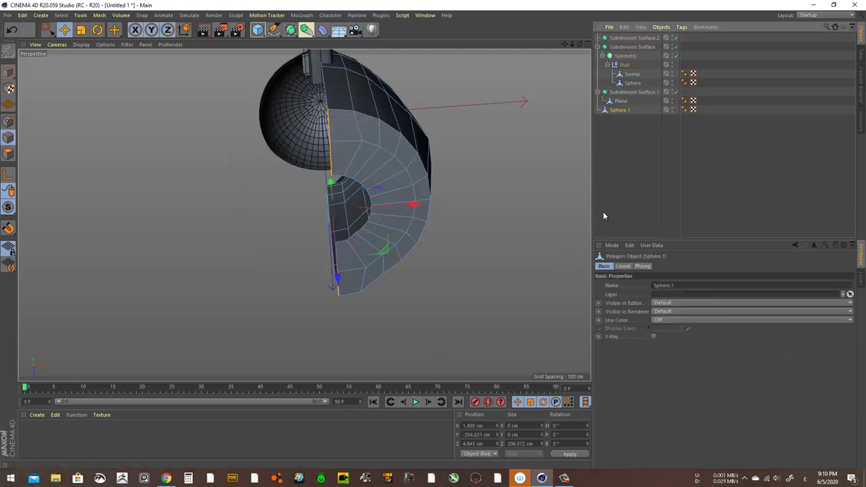
{"action": "type", "text": "0"}
{"action": "key", "text": "Return"}
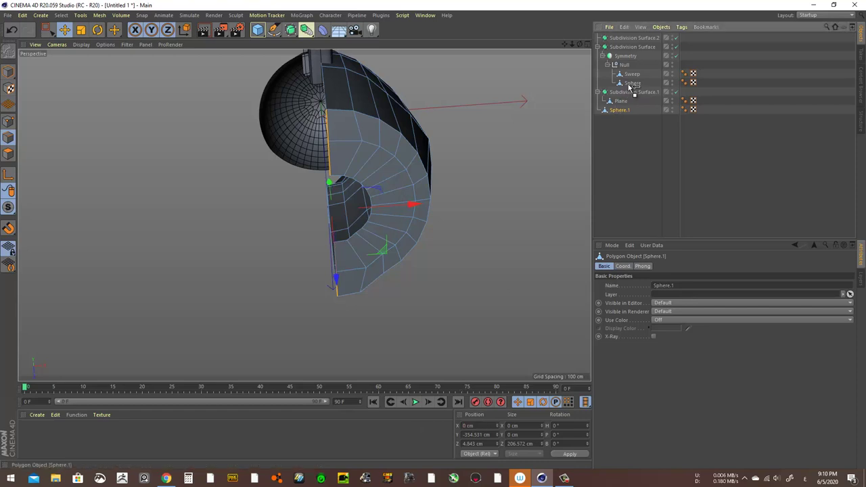
{"action": "left_click_drag", "start_coordinate": [630, 88], "coordinate": [629, 88]}
{"action": "left_click", "coordinate": [598, 162]}
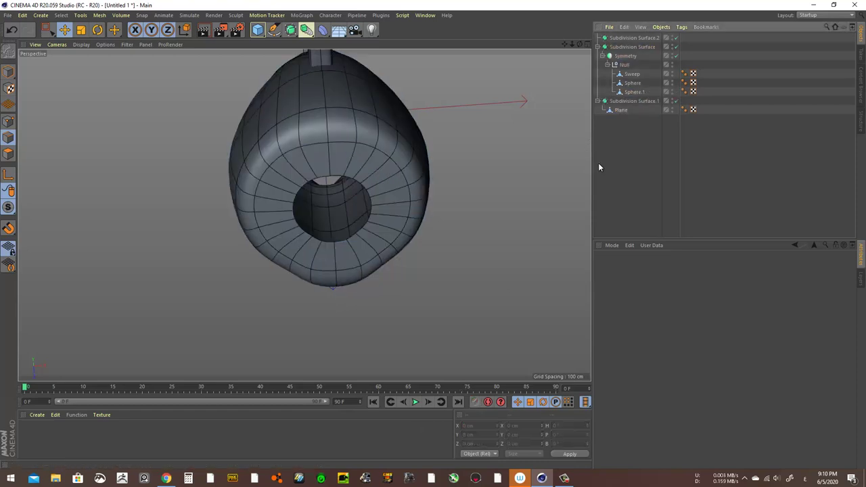
{"action": "left_click", "coordinate": [624, 74]}
{"action": "left_click", "coordinate": [634, 92]}
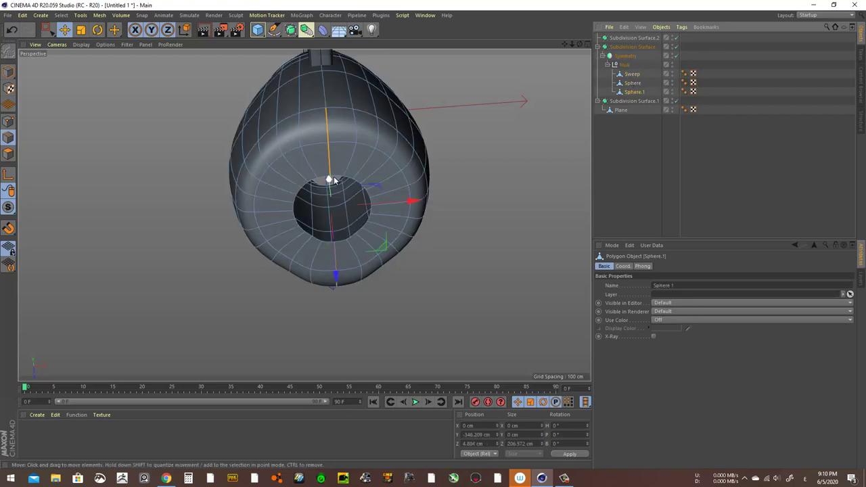
{"action": "left_click", "coordinate": [9, 121]}
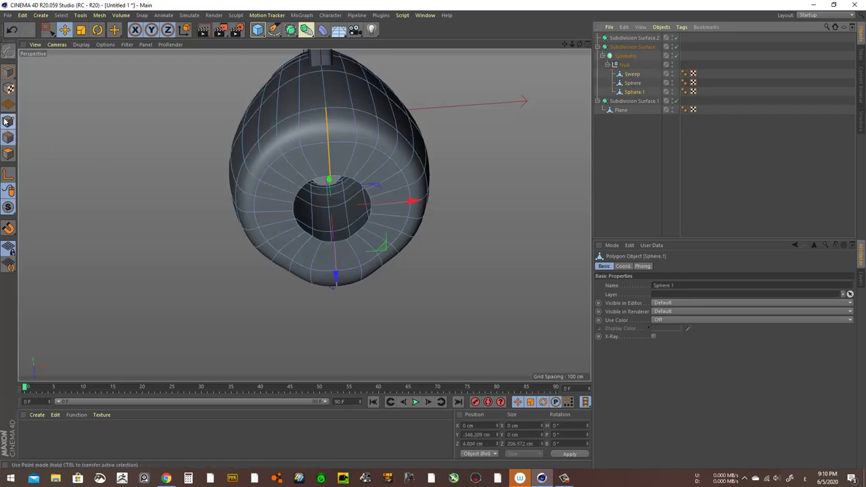
Apply Stitch and Sew, then pull one rim vertex to reshape the base hole.
{"action": "scroll", "coordinate": [344, 179], "scroll_direction": "up", "scroll_amount": 3}
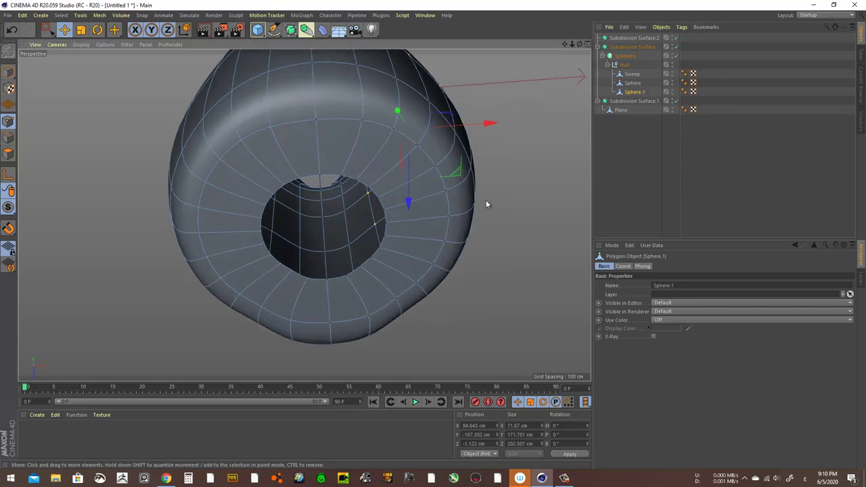
{"action": "right_click", "coordinate": [500, 198]}
{"action": "left_click", "coordinate": [523, 365]}
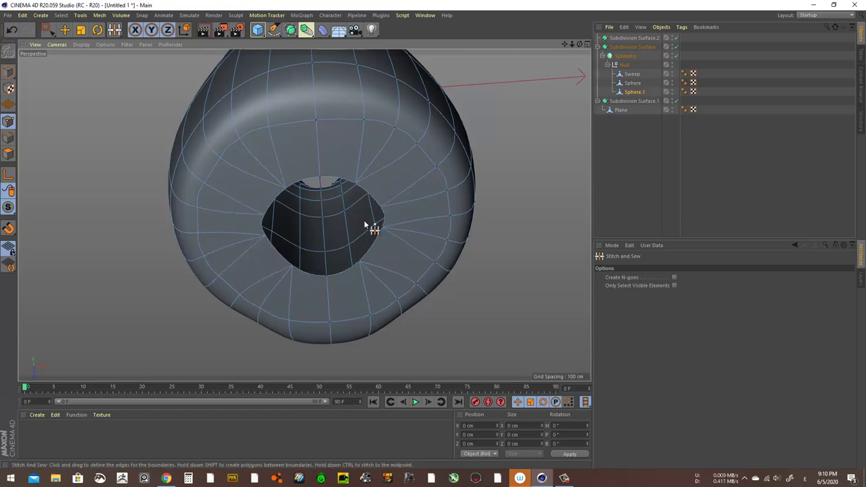
{"action": "left_click", "coordinate": [64, 29]}
{"action": "left_click", "coordinate": [381, 228]}
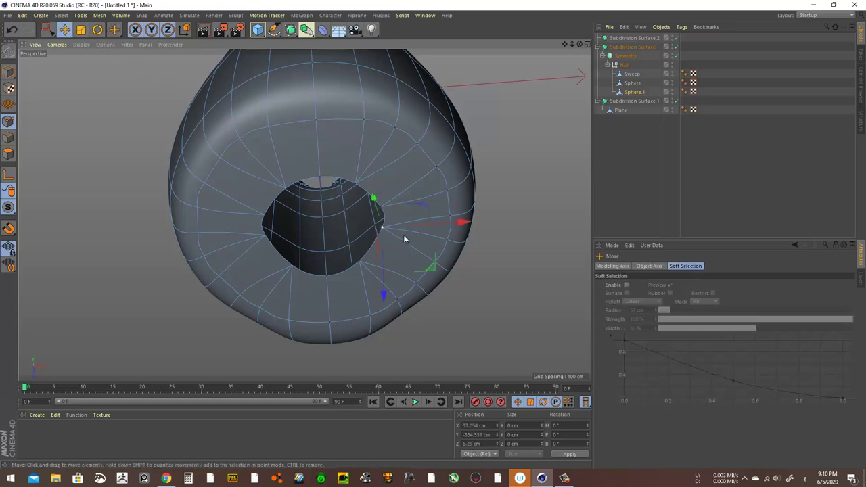
{"action": "left_click_drag", "start_coordinate": [432, 269], "coordinate": [424, 291]}
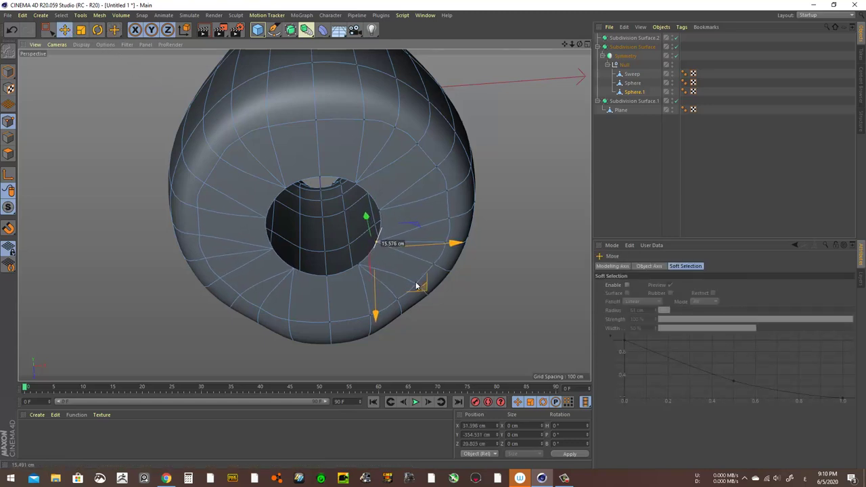
Bridge the top and bottom rim edges of the base hole.
{"action": "left_click", "coordinate": [8, 138]}
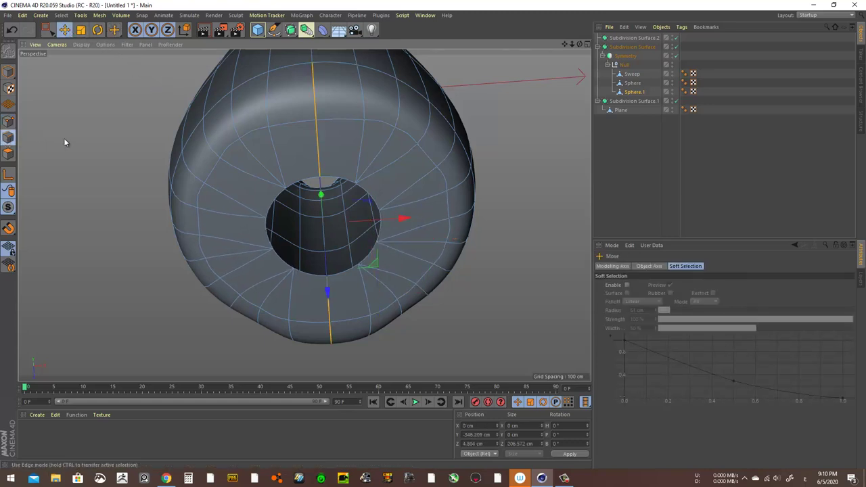
{"action": "left_click", "coordinate": [342, 272], "text": "shift"}
{"action": "right_click", "coordinate": [507, 265]}
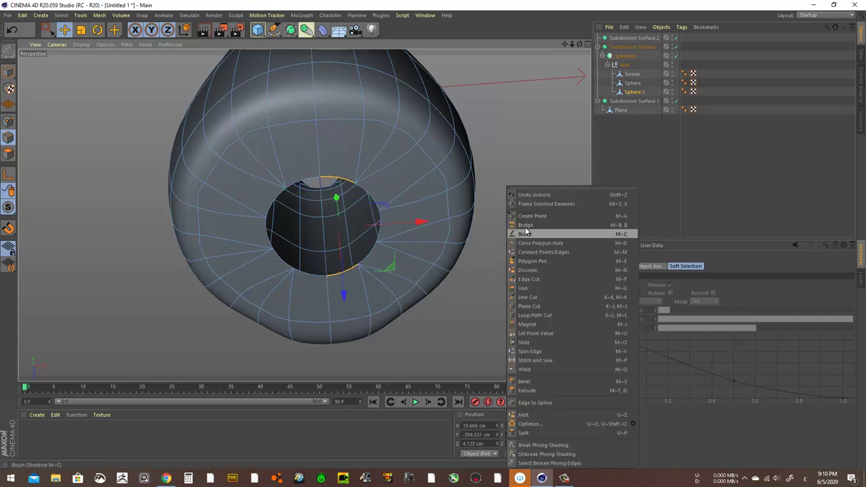
{"action": "left_click", "coordinate": [526, 225]}
{"action": "left_click_drag", "start_coordinate": [352, 189], "coordinate": [342, 274]}
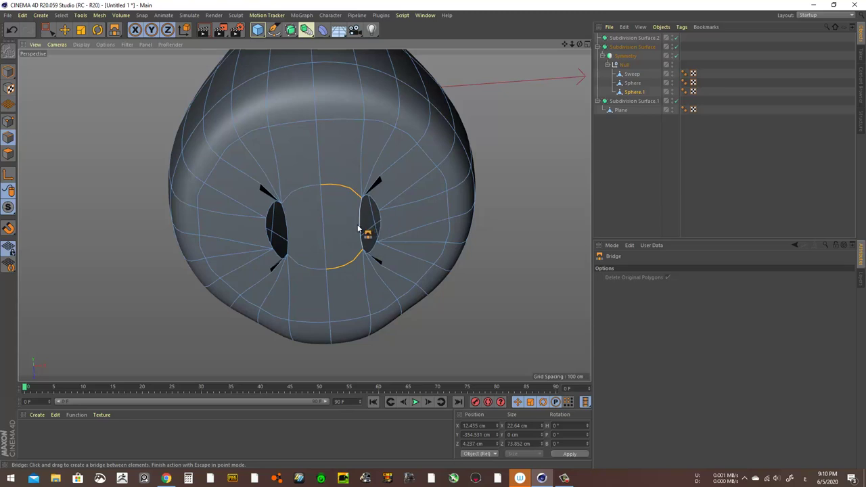
Bridge across the remaining base openings, then deselect and reselect Sphere.1.
{"action": "key", "text": "k"}
{"action": "key", "text": "l"}
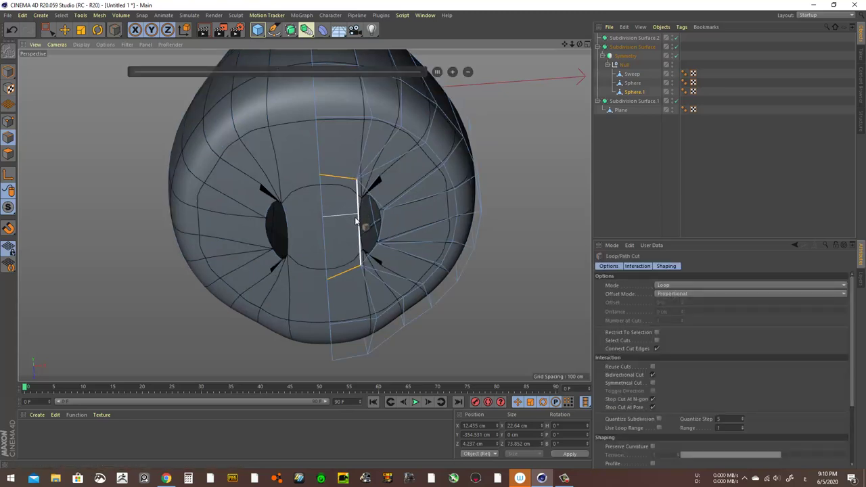
{"action": "right_click", "coordinate": [342, 238]}
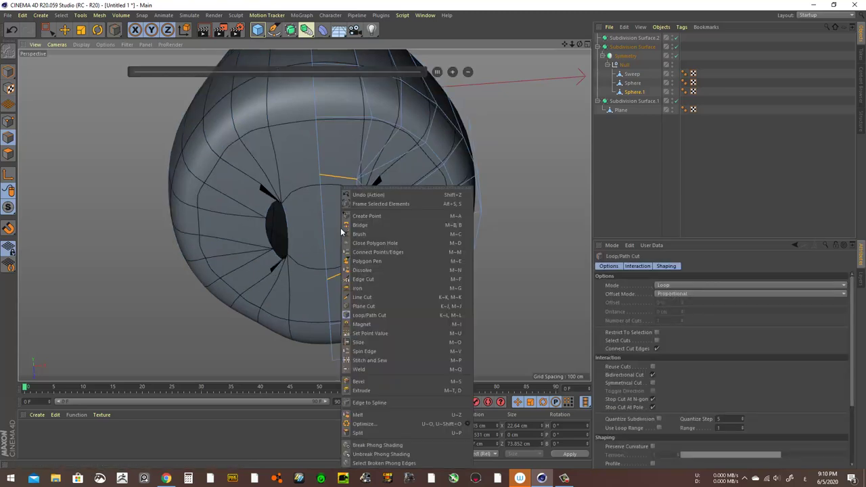
{"action": "left_click", "coordinate": [369, 207]}
{"action": "mouse_move", "coordinate": [374, 205]}
{"action": "left_mouse_down"}
{"action": "mouse_move", "coordinate": [377, 255]}
{"action": "mouse_move", "coordinate": [262, 315]}
{"action": "mouse_move", "coordinate": [298, 197]}
{"action": "mouse_move", "coordinate": [333, 286]}
{"action": "mouse_move", "coordinate": [262, 311]}
{"action": "mouse_move", "coordinate": [389, 244]}
{"action": "mouse_move", "coordinate": [450, 225]}
{"action": "left_mouse_up"}
{"action": "left_click", "coordinate": [649, 186]}
{"action": "left_click", "coordinate": [633, 92]}
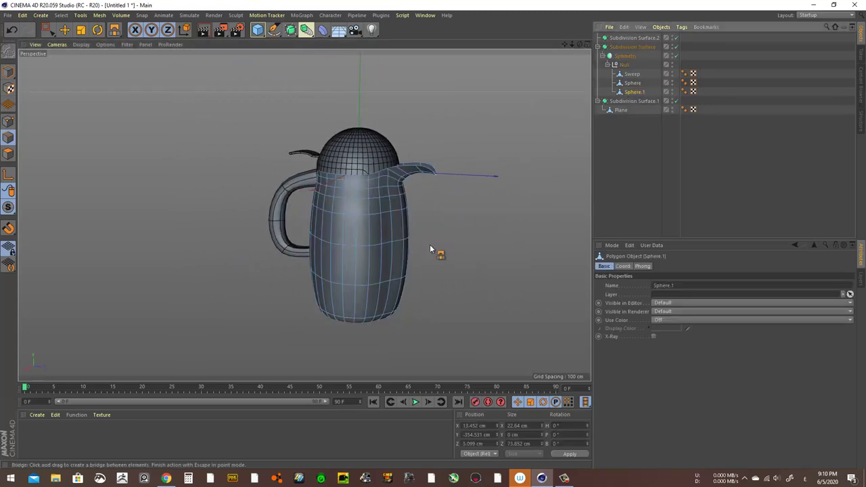
{"action": "scroll", "coordinate": [425, 257], "scroll_direction": "up", "scroll_amount": 4}
Box-select the strip of points along the jug's right edge and nudge them slightly.
{"action": "left_click", "coordinate": [48, 29]}
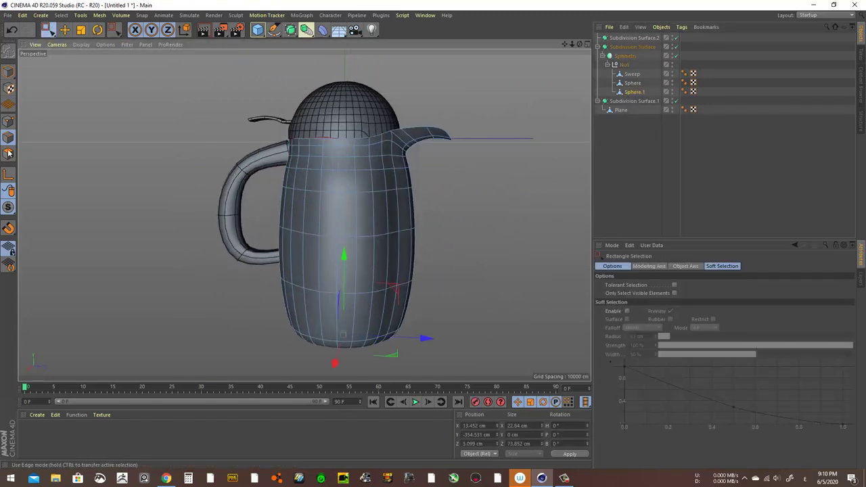
{"action": "left_click", "coordinate": [8, 154]}
{"action": "left_click_drag", "start_coordinate": [411, 257], "coordinate": [405, 301]}
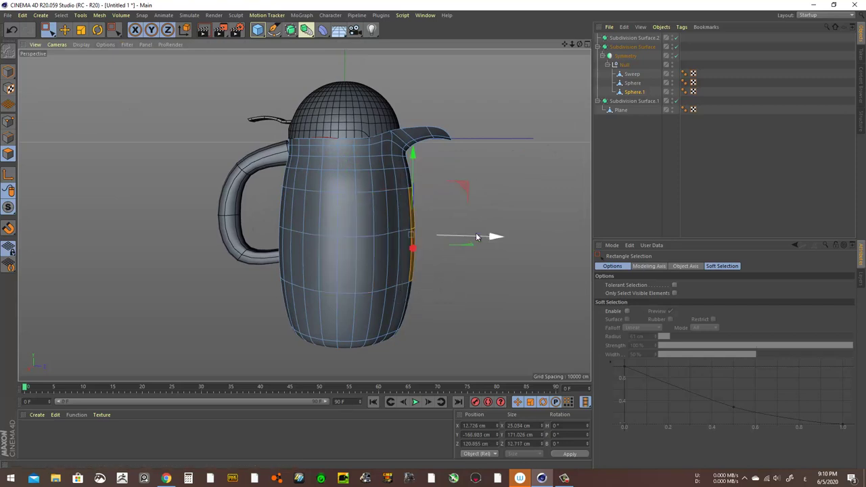
{"action": "left_click", "coordinate": [8, 121]}
{"action": "left_click_drag", "start_coordinate": [470, 237], "coordinate": [467, 237]}
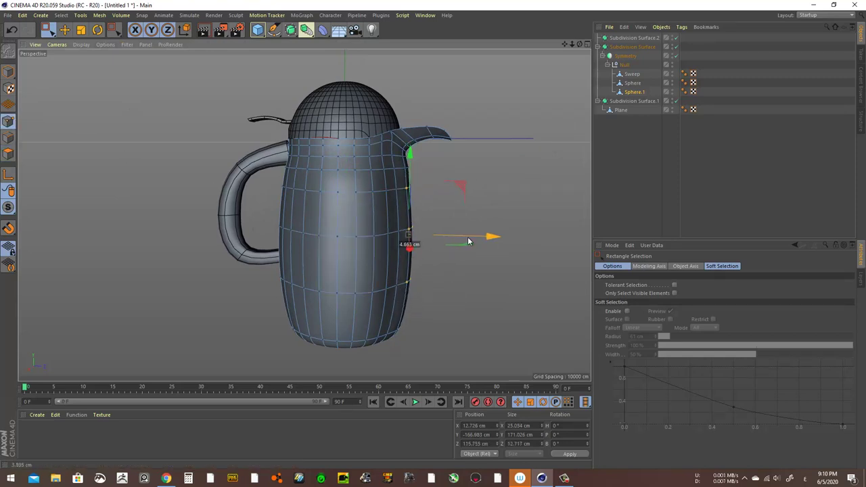
Box-select two horizontal point rings on the body and raise them on Y.
{"action": "mouse_move", "coordinate": [371, 249]}
{"action": "left_mouse_down", "text": "alt"}
{"action": "mouse_move", "coordinate": [426, 261]}
{"action": "mouse_move", "coordinate": [397, 246]}
{"action": "mouse_move", "coordinate": [393, 231]}
{"action": "mouse_move", "coordinate": [363, 222]}
{"action": "mouse_move", "coordinate": [360, 245]}
{"action": "mouse_move", "coordinate": [341, 232]}
{"action": "mouse_move", "coordinate": [346, 242]}
{"action": "left_mouse_up", "text": "alt"}
{"action": "scroll", "coordinate": [350, 243], "scroll_direction": "down", "scroll_amount": 2}
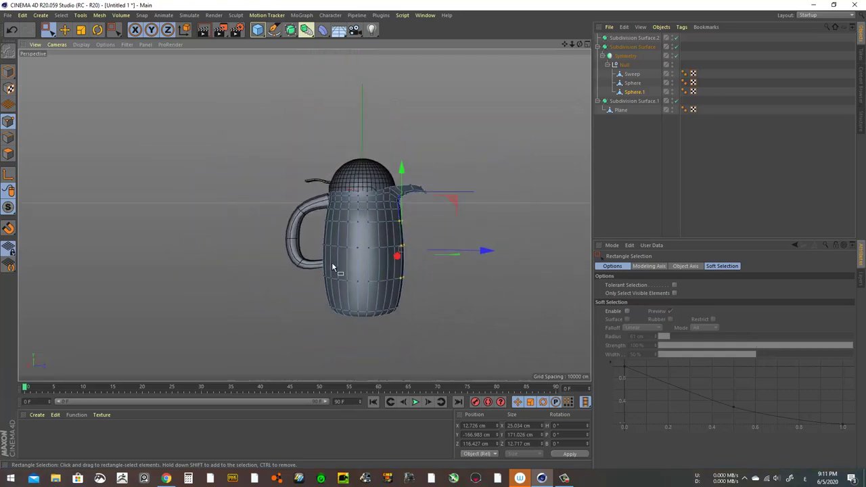
{"action": "scroll", "coordinate": [332, 262], "scroll_direction": "down", "scroll_amount": 2}
{"action": "mouse_move", "coordinate": [352, 264]}
{"action": "left_mouse_down", "text": "alt"}
{"action": "mouse_move", "coordinate": [368, 237]}
{"action": "mouse_move", "coordinate": [399, 276]}
{"action": "left_mouse_up", "text": "alt"}
{"action": "key", "text": "m"}
{"action": "key", "text": "b"}
{"action": "left_click_drag", "start_coordinate": [387, 217], "coordinate": [379, 233], "text": "alt"}
{"action": "key", "text": "space"}
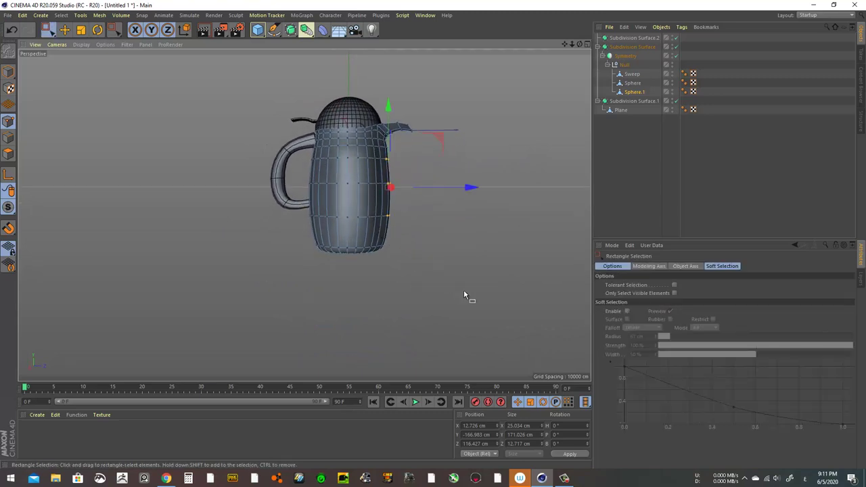
{"action": "mouse_move", "coordinate": [459, 289]}
{"action": "left_mouse_down"}
{"action": "mouse_move", "coordinate": [246, 185]}
{"action": "mouse_move", "coordinate": [276, 173]}
{"action": "left_mouse_up"}
{"action": "left_click_drag", "start_coordinate": [352, 161], "coordinate": [348, 155]}
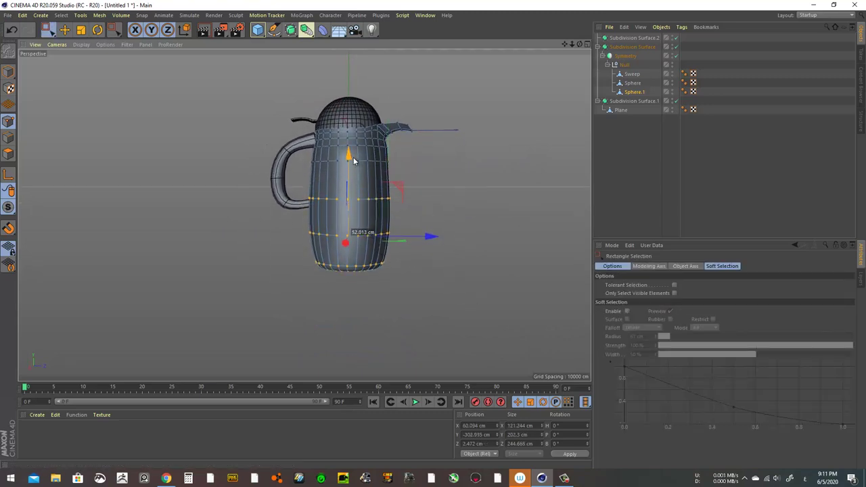
Box-select a column of points on the jug's right side for moving.
{"action": "mouse_move", "coordinate": [443, 181]}
{"action": "left_mouse_down"}
{"action": "mouse_move", "coordinate": [376, 225]}
{"action": "mouse_move", "coordinate": [388, 247]}
{"action": "left_mouse_up"}
{"action": "left_click", "coordinate": [675, 285]}
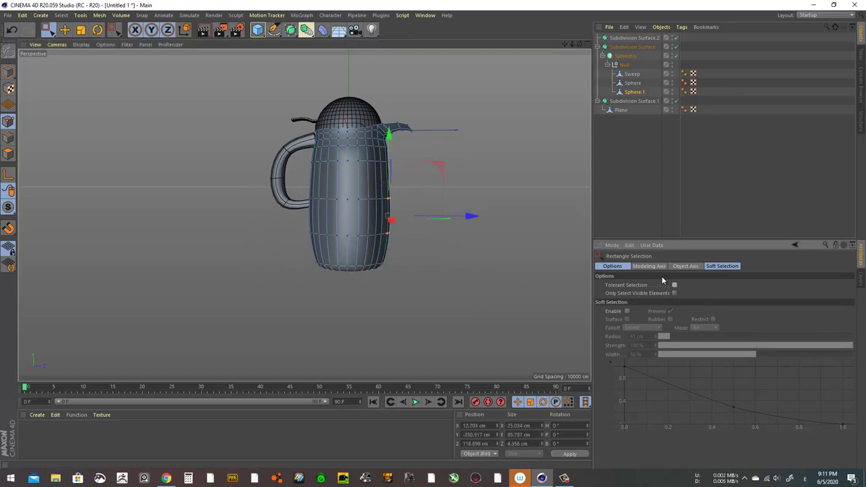
{"action": "left_click", "coordinate": [65, 29]}
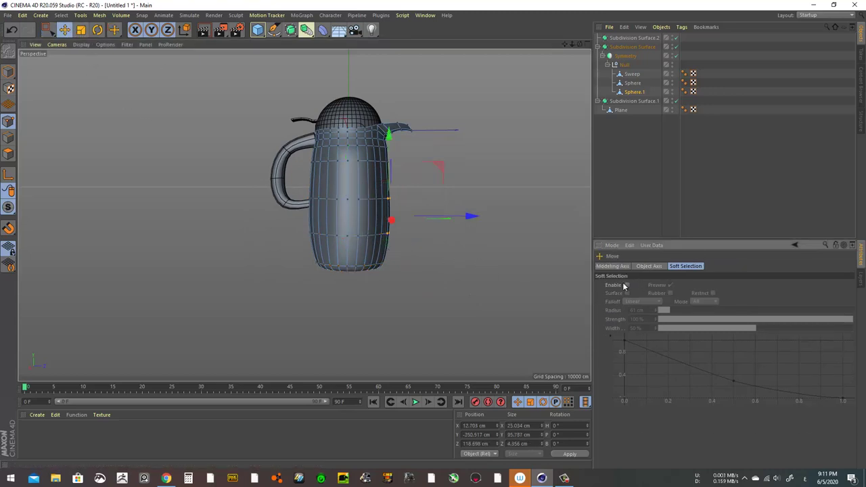
Turn on Soft Selection with a 174 cm falloff radius, undoing a trial move.
{"action": "left_click", "coordinate": [627, 285]}
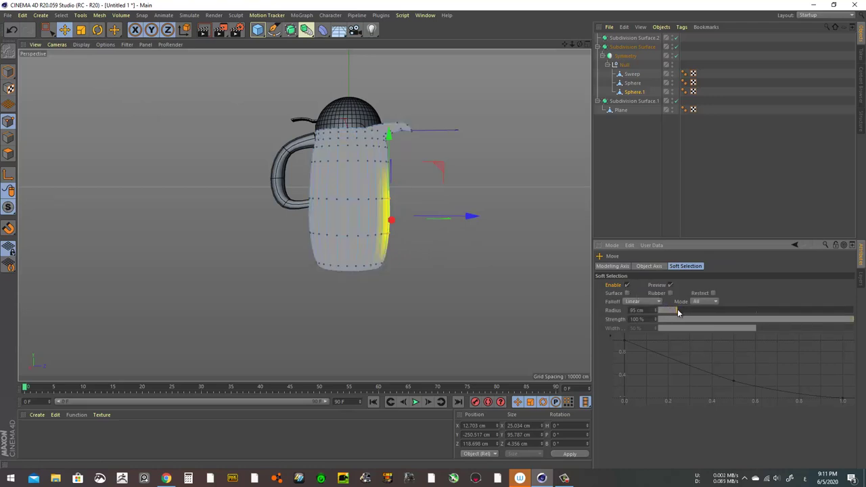
{"action": "left_click_drag", "start_coordinate": [677, 309], "coordinate": [694, 310]}
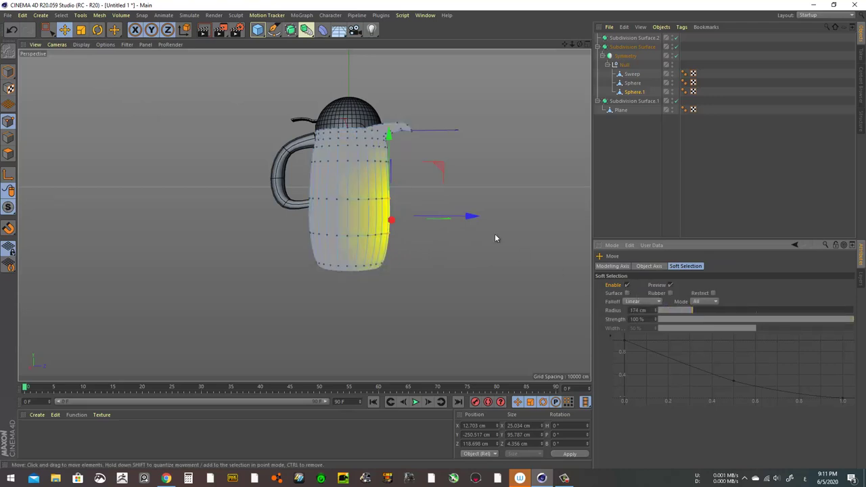
{"action": "left_click_drag", "start_coordinate": [472, 217], "coordinate": [479, 220]}
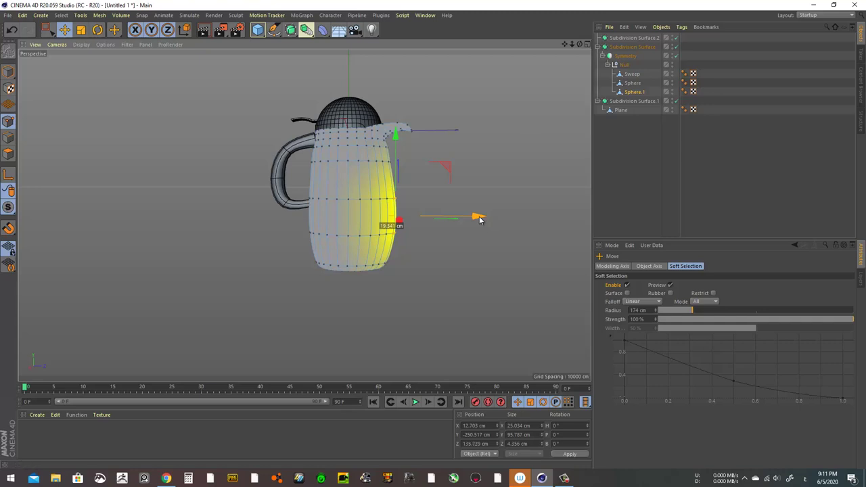
{"action": "key", "text": "ctrl+z"}
{"action": "key", "text": "0"}
Scale the points across the jug's middle outward to 112.7%.
{"action": "left_click_drag", "start_coordinate": [252, 173], "coordinate": [464, 247]}
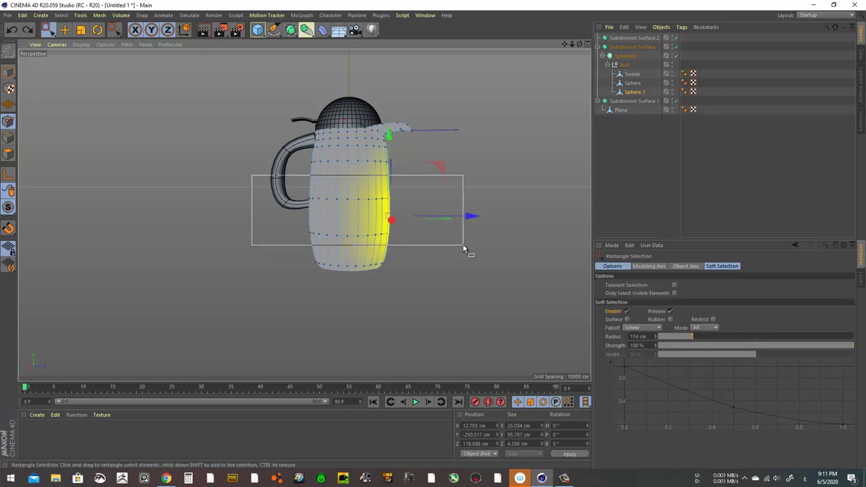
{"action": "left_click", "coordinate": [80, 29]}
{"action": "left_click_drag", "start_coordinate": [406, 221], "coordinate": [413, 222]}
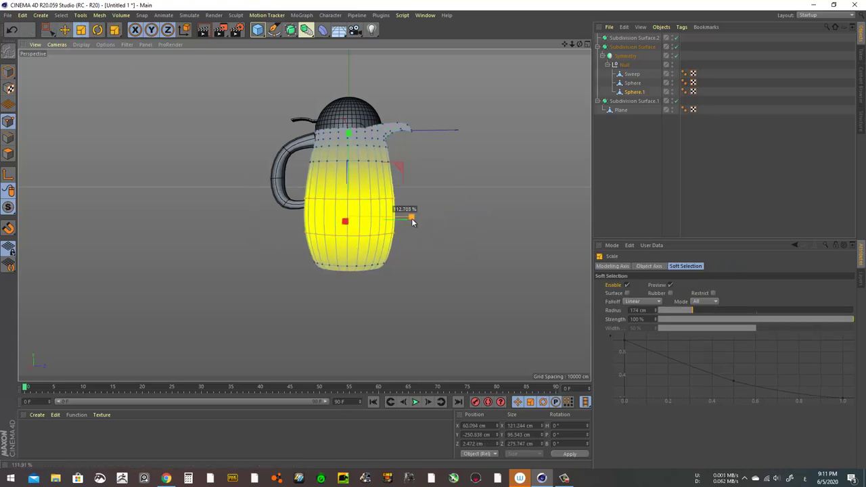
Select the jug's lower points and stretch the lower body downward.
{"action": "key", "text": "0"}
{"action": "left_click_drag", "start_coordinate": [417, 295], "coordinate": [277, 194]}
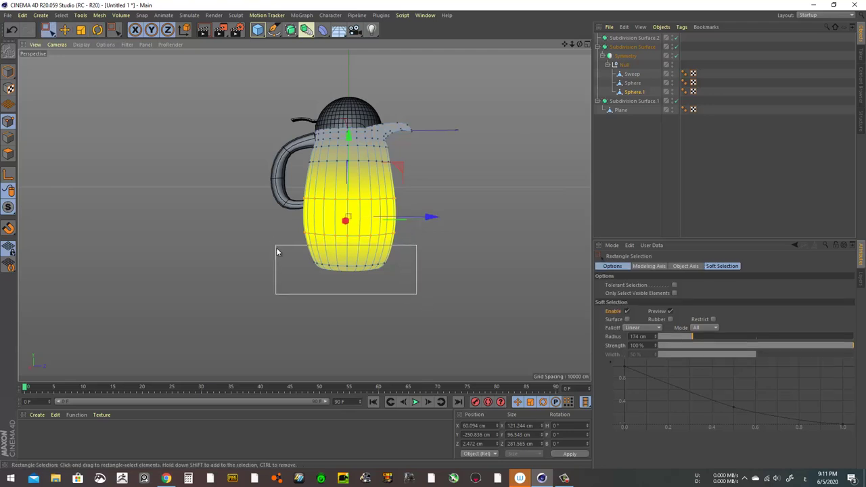
{"action": "left_click_drag", "start_coordinate": [354, 190], "coordinate": [354, 206]}
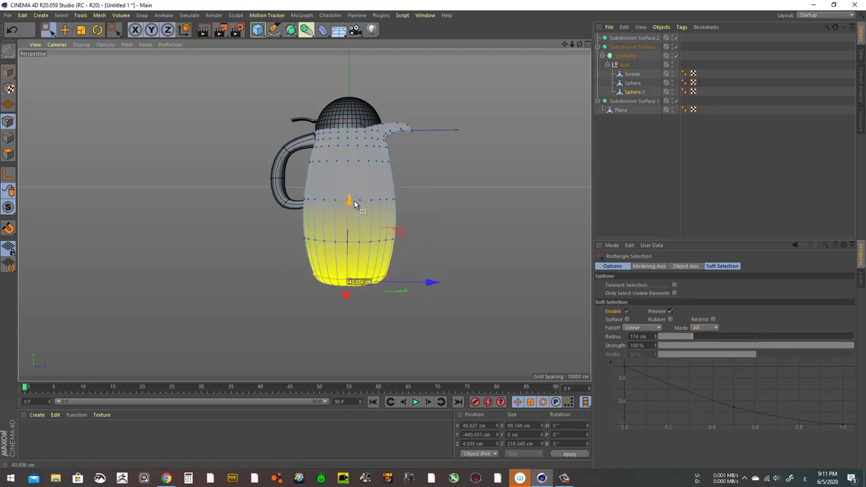
{"action": "left_click", "coordinate": [467, 200]}
{"action": "mouse_move", "coordinate": [467, 200]}
{"action": "left_mouse_down", "text": "alt"}
{"action": "mouse_move", "coordinate": [217, 202]}
{"action": "mouse_move", "coordinate": [339, 202]}
{"action": "mouse_move", "coordinate": [309, 241]}
{"action": "mouse_move", "coordinate": [275, 260]}
{"action": "mouse_move", "coordinate": [291, 250]}
{"action": "left_mouse_up", "text": "alt"}
Disable Subdivision Surface.2 smoothing on Sphere.1 and turn off Soft Selection.
{"action": "left_click", "coordinate": [639, 93]}
{"action": "left_click", "coordinate": [677, 38]}
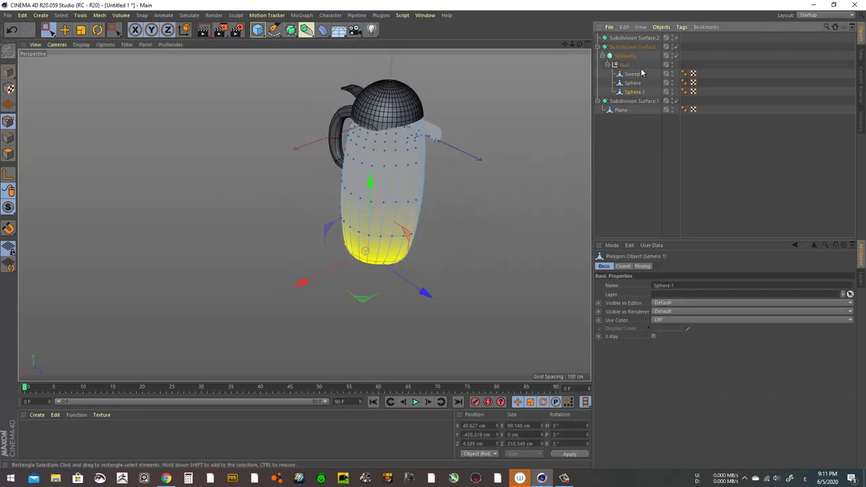
{"action": "left_click", "coordinate": [81, 44]}
{"action": "left_click", "coordinate": [102, 67]}
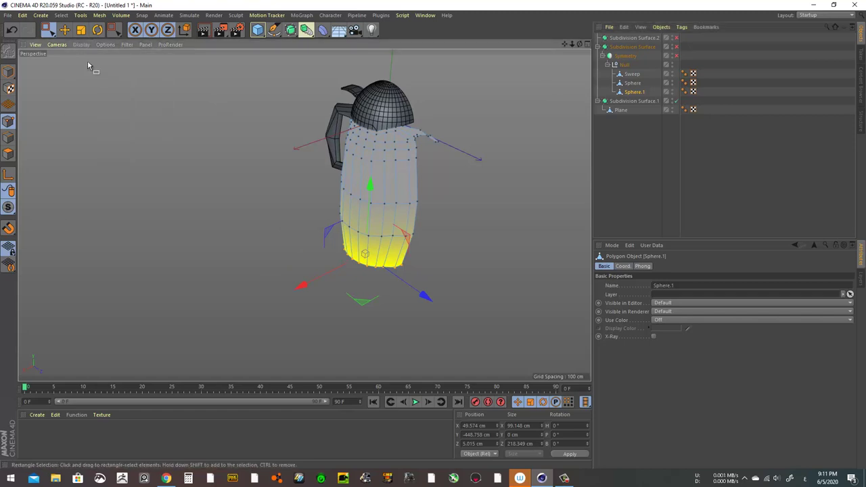
{"action": "left_click", "coordinate": [64, 30]}
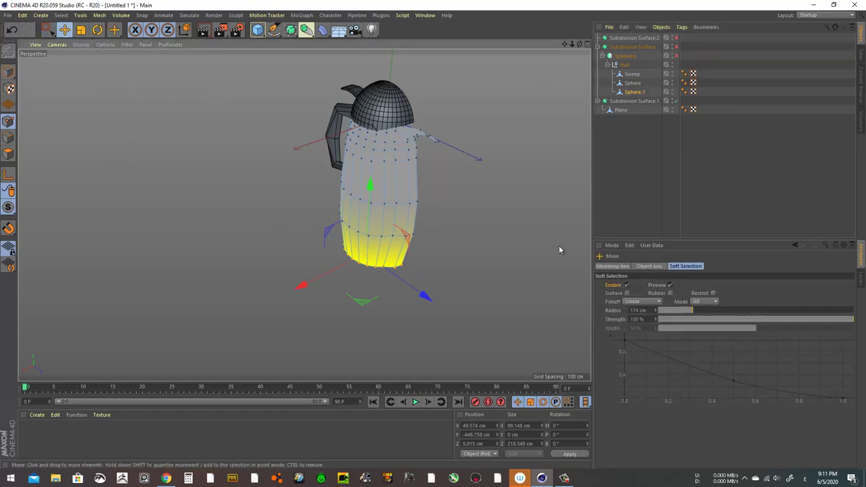
{"action": "left_click", "coordinate": [627, 285]}
Shift the right-edge points 3.96 cm sideways.
{"action": "scroll", "coordinate": [488, 244], "scroll_direction": "up", "scroll_amount": 5}
{"action": "scroll", "coordinate": [447, 204], "scroll_direction": "up", "scroll_amount": 2}
{"action": "mouse_move", "coordinate": [458, 191]}
{"action": "left_mouse_down", "text": "alt"}
{"action": "mouse_move", "coordinate": [468, 174]}
{"action": "mouse_move", "coordinate": [411, 260]}
{"action": "left_mouse_up", "text": "alt"}
{"action": "key", "text": "0"}
{"action": "mouse_move", "coordinate": [464, 234]}
{"action": "left_mouse_down"}
{"action": "mouse_move", "coordinate": [472, 228]}
{"action": "mouse_move", "coordinate": [410, 223]}
{"action": "mouse_move", "coordinate": [435, 200]}
{"action": "mouse_move", "coordinate": [627, 151]}
{"action": "left_mouse_up"}
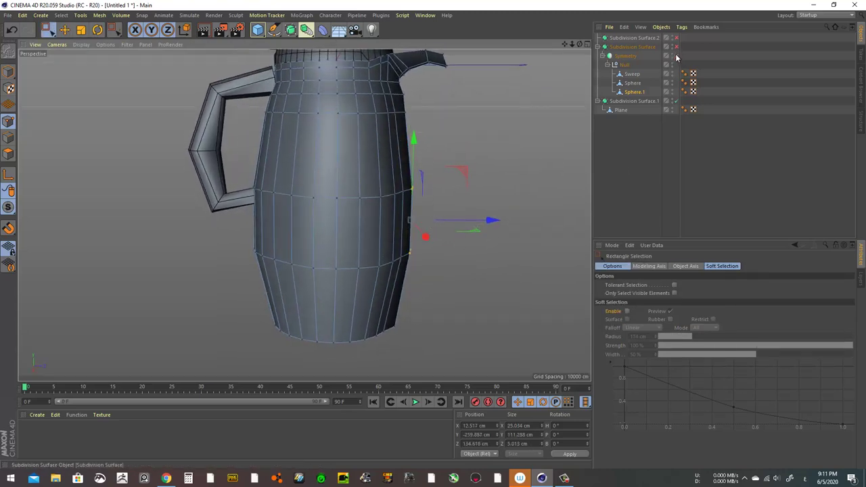
Pull a mid-body point 5.363 cm sideways and the bottom-right point slightly inward.
{"action": "scroll", "coordinate": [473, 208], "scroll_direction": "up", "scroll_amount": 3}
{"action": "mouse_move", "coordinate": [473, 208]}
{"action": "left_mouse_down", "text": "alt"}
{"action": "mouse_move", "coordinate": [340, 255]}
{"action": "mouse_move", "coordinate": [424, 256]}
{"action": "mouse_move", "coordinate": [499, 229]}
{"action": "mouse_move", "coordinate": [403, 189]}
{"action": "mouse_move", "coordinate": [298, 222]}
{"action": "mouse_move", "coordinate": [350, 267]}
{"action": "mouse_move", "coordinate": [451, 218]}
{"action": "mouse_move", "coordinate": [261, 271]}
{"action": "mouse_move", "coordinate": [238, 222]}
{"action": "mouse_move", "coordinate": [302, 211]}
{"action": "left_mouse_up", "text": "alt"}
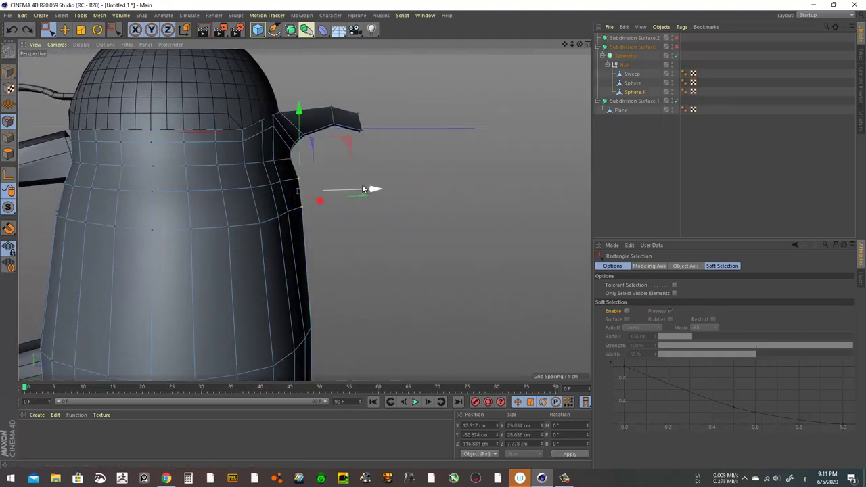
{"action": "mouse_move", "coordinate": [363, 189]}
{"action": "left_mouse_down"}
{"action": "mouse_move", "coordinate": [315, 282]}
{"action": "mouse_move", "coordinate": [320, 191]}
{"action": "mouse_move", "coordinate": [193, 197]}
{"action": "mouse_move", "coordinate": [241, 184]}
{"action": "mouse_move", "coordinate": [284, 200]}
{"action": "mouse_move", "coordinate": [294, 256]}
{"action": "mouse_move", "coordinate": [250, 198]}
{"action": "mouse_move", "coordinate": [268, 218]}
{"action": "mouse_move", "coordinate": [316, 242]}
{"action": "mouse_move", "coordinate": [345, 251]}
{"action": "mouse_move", "coordinate": [359, 241]}
{"action": "mouse_move", "coordinate": [384, 274]}
{"action": "left_mouse_up"}
{"action": "left_click_drag", "start_coordinate": [352, 322], "coordinate": [352, 322]}
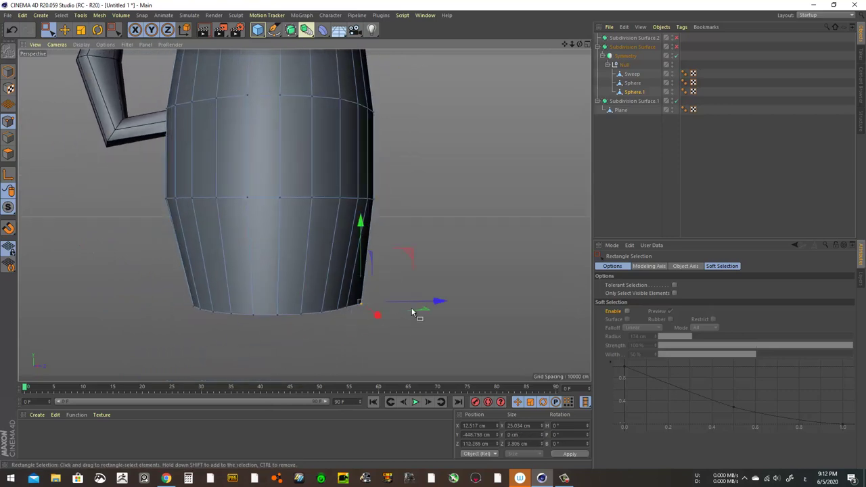
{"action": "left_click_drag", "start_coordinate": [425, 304], "coordinate": [423, 306]}
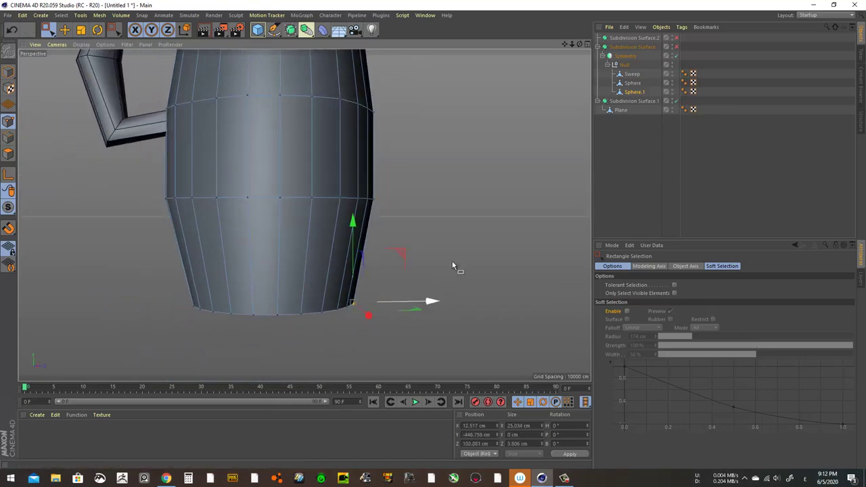
Re-enable smoothing, view the jug from the back, and select points on Sphere.1's right side.
{"action": "left_click", "coordinate": [676, 38]}
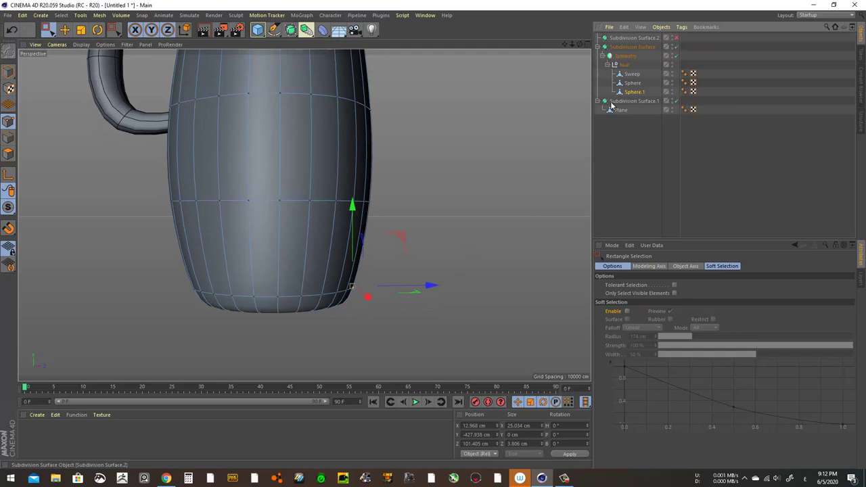
{"action": "left_click_drag", "start_coordinate": [319, 151], "coordinate": [386, 283], "text": "alt"}
{"action": "left_click", "coordinate": [648, 195]}
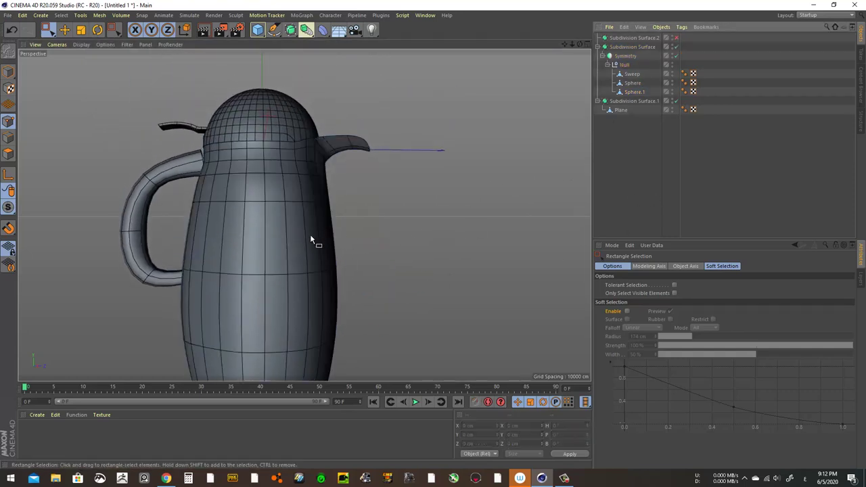
{"action": "mouse_move", "coordinate": [310, 235]}
{"action": "left_mouse_down", "text": "alt"}
{"action": "mouse_move", "coordinate": [340, 208]}
{"action": "mouse_move", "coordinate": [333, 253]}
{"action": "mouse_move", "coordinate": [473, 252]}
{"action": "left_mouse_up", "text": "alt"}
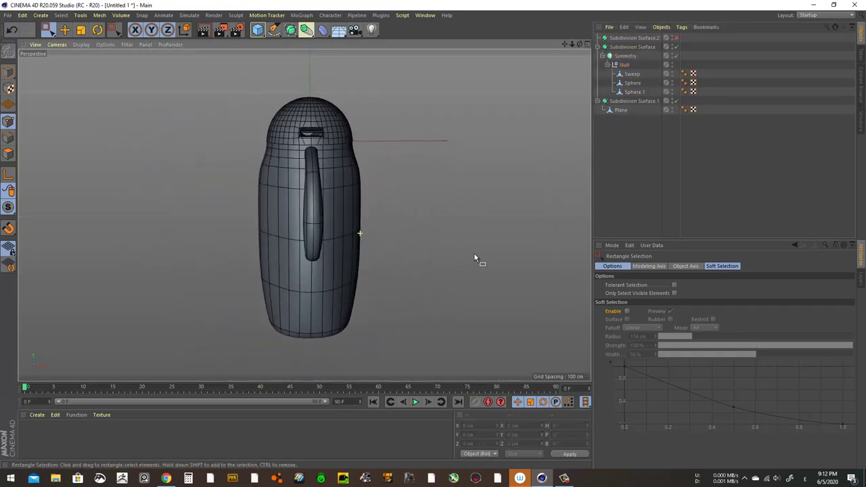
{"action": "left_click", "coordinate": [633, 84]}
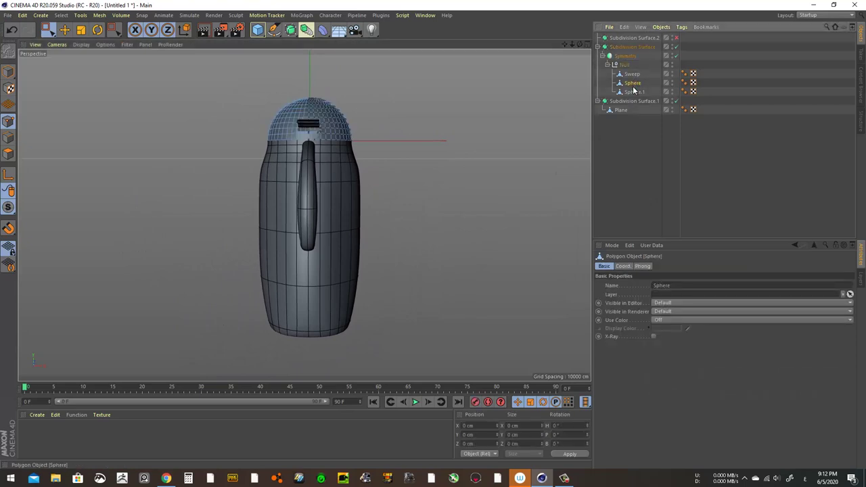
{"action": "left_click", "coordinate": [645, 92]}
{"action": "key", "text": "0"}
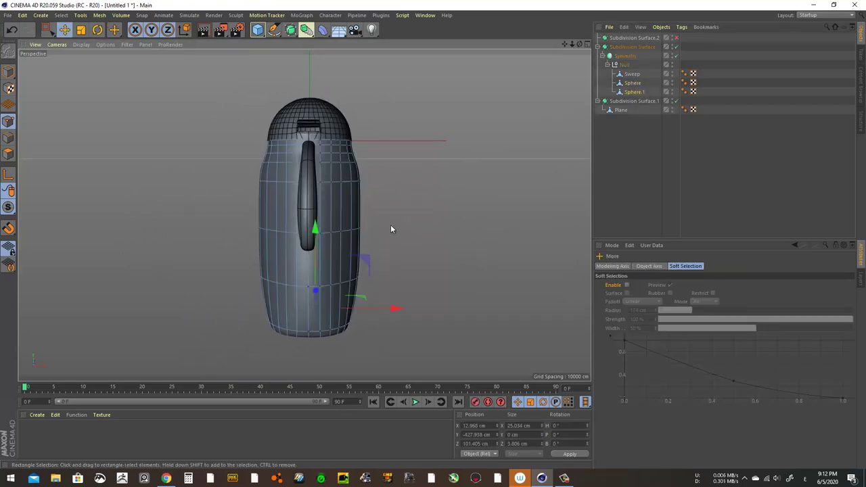
{"action": "left_click_drag", "start_coordinate": [357, 297], "coordinate": [354, 296]}
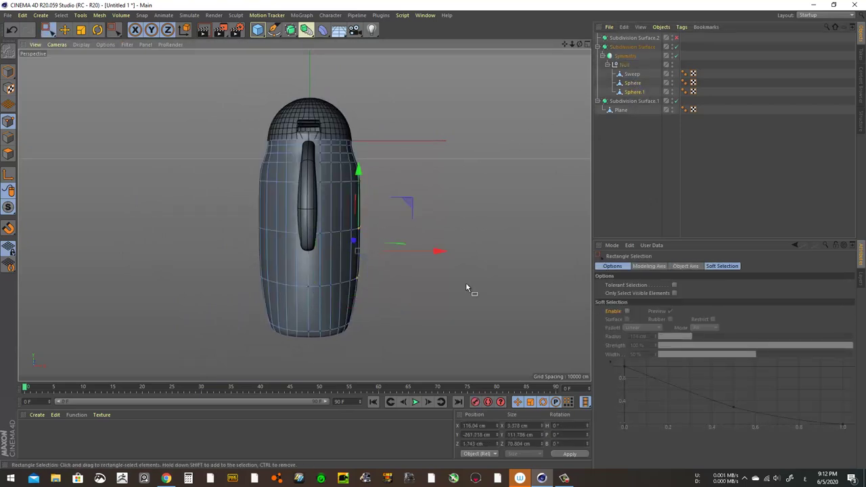
With Soft Selection narrowed from 123 cm to 45 cm, push the shoulder points outward along X.
{"action": "left_click", "coordinate": [627, 311]}
{"action": "mouse_move", "coordinate": [437, 251]}
{"action": "left_mouse_down"}
{"action": "mouse_move", "coordinate": [427, 255]}
{"action": "mouse_move", "coordinate": [439, 251]}
{"action": "left_mouse_up"}
{"action": "left_click", "coordinate": [683, 338]}
{"action": "scroll", "coordinate": [491, 184], "scroll_direction": "up", "scroll_amount": 5}
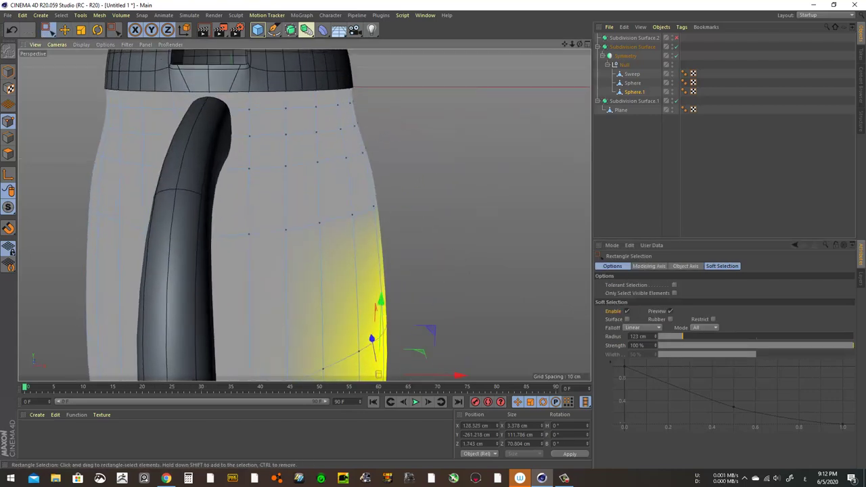
{"action": "mouse_move", "coordinate": [350, 156]}
{"action": "left_mouse_down"}
{"action": "mouse_move", "coordinate": [386, 120]}
{"action": "mouse_move", "coordinate": [342, 140]}
{"action": "left_mouse_up"}
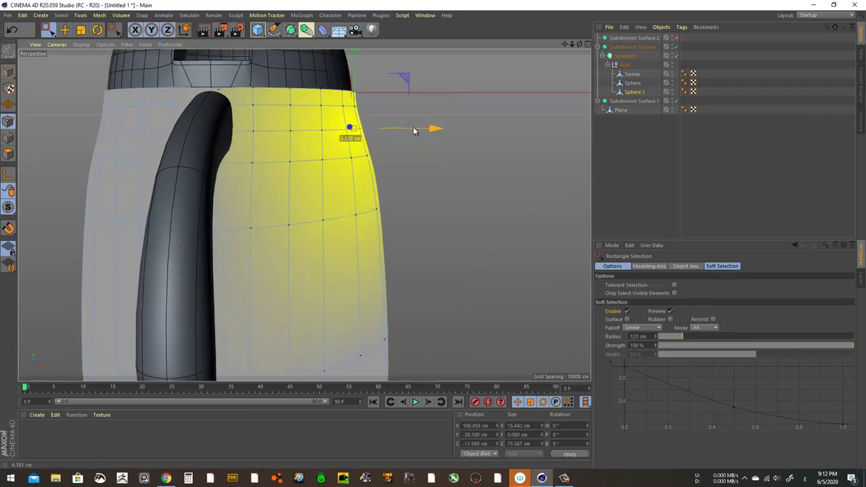
{"action": "left_click", "coordinate": [667, 337]}
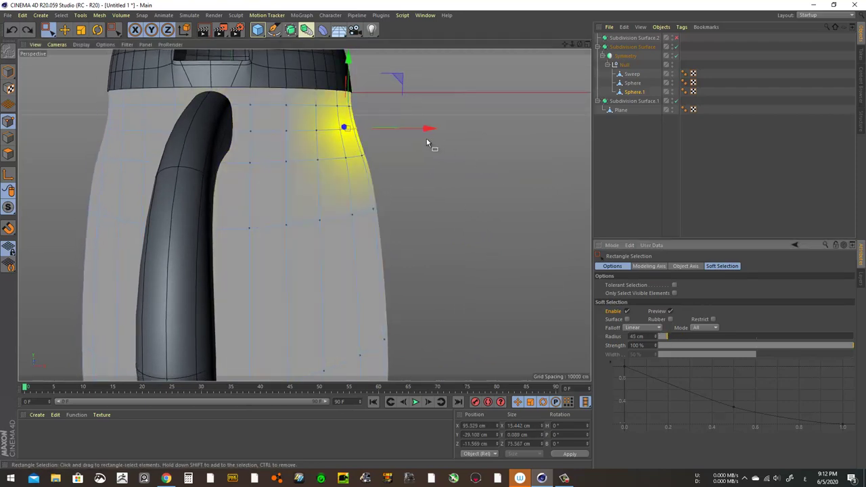
{"action": "left_click_drag", "start_coordinate": [416, 133], "coordinate": [421, 133]}
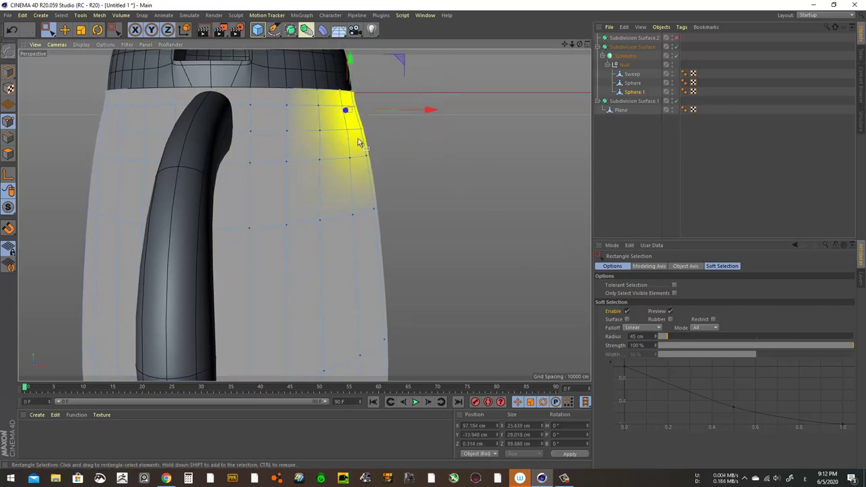
Pull the shoulder points back slightly inward and clear the selection.
{"action": "scroll", "coordinate": [349, 118], "scroll_direction": "up", "scroll_amount": 2}
{"action": "scroll", "coordinate": [346, 148], "scroll_direction": "up", "scroll_amount": 3}
{"action": "left_click_drag", "start_coordinate": [405, 184], "coordinate": [492, 188]}
{"action": "scroll", "coordinate": [402, 183], "scroll_direction": "down", "scroll_amount": 5}
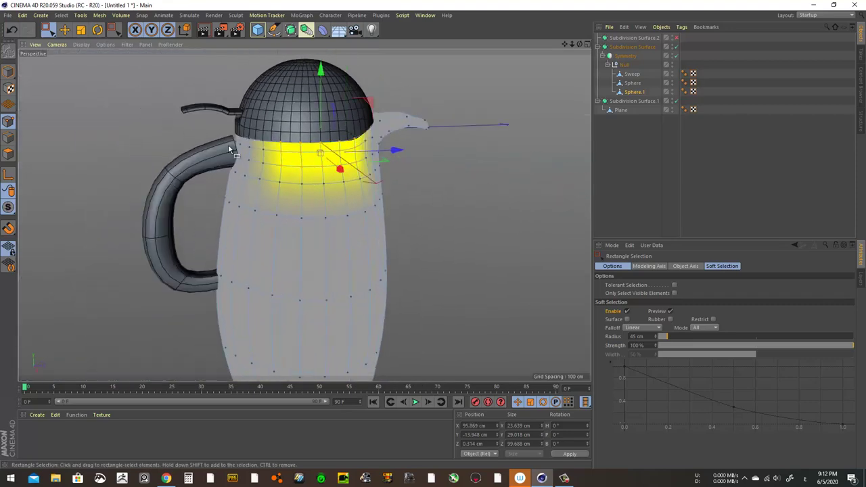
{"action": "left_click", "coordinate": [491, 184]}
{"action": "mouse_move", "coordinate": [300, 259]}
{"action": "left_mouse_down", "text": "alt"}
{"action": "mouse_move", "coordinate": [385, 284]}
{"action": "mouse_move", "coordinate": [100, 111]}
{"action": "left_mouse_up", "text": "alt"}
Cut a new edge loop around Sphere.1 at the handle joint with Loop/Path Cut.
{"action": "left_click", "coordinate": [64, 29]}
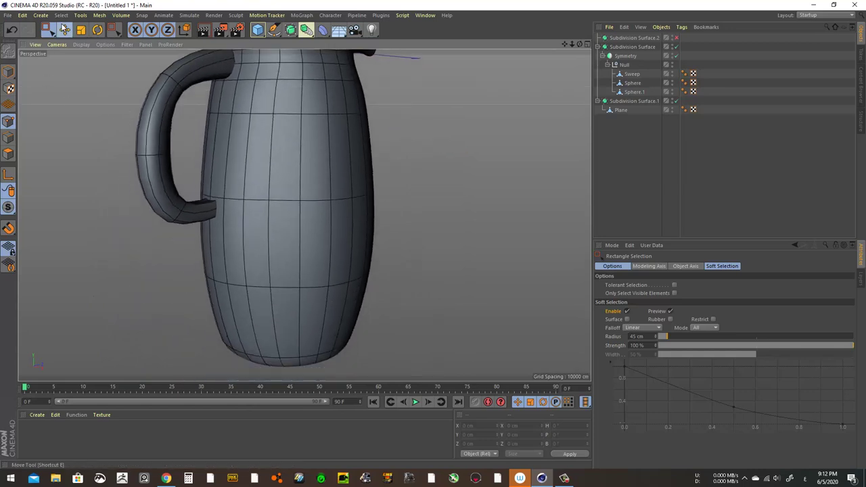
{"action": "left_click", "coordinate": [6, 73]}
{"action": "left_click", "coordinate": [266, 131]}
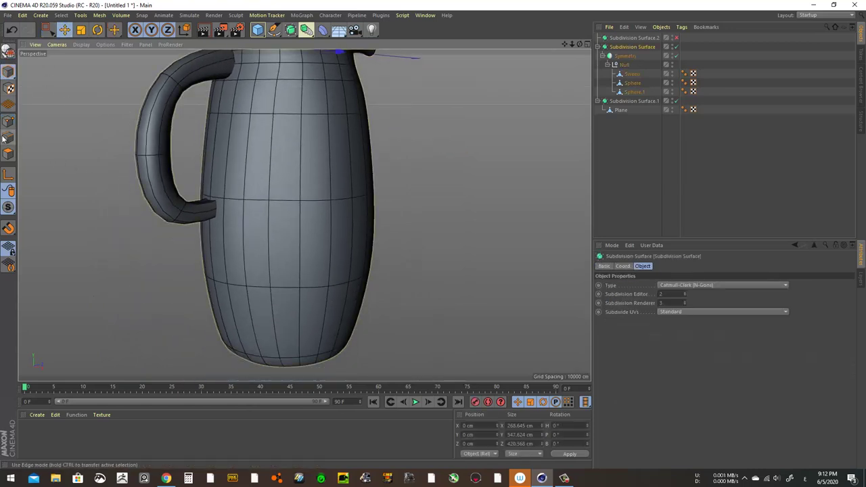
{"action": "left_click", "coordinate": [629, 90]}
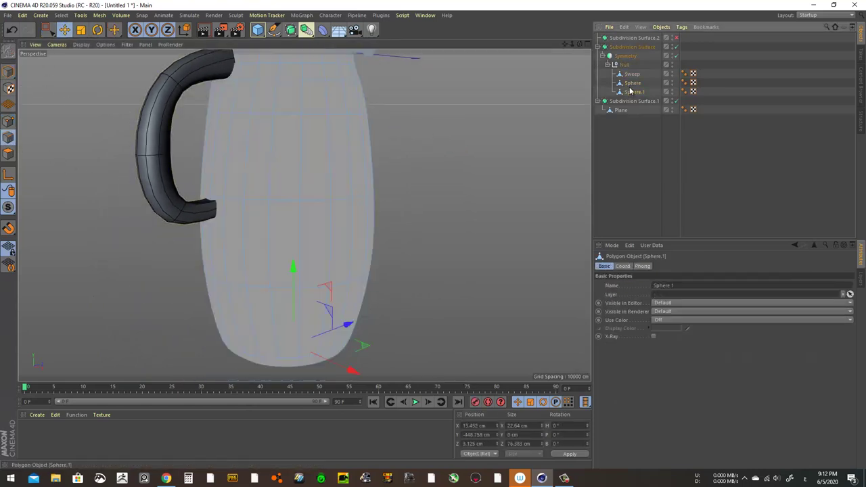
{"action": "left_click", "coordinate": [65, 29]}
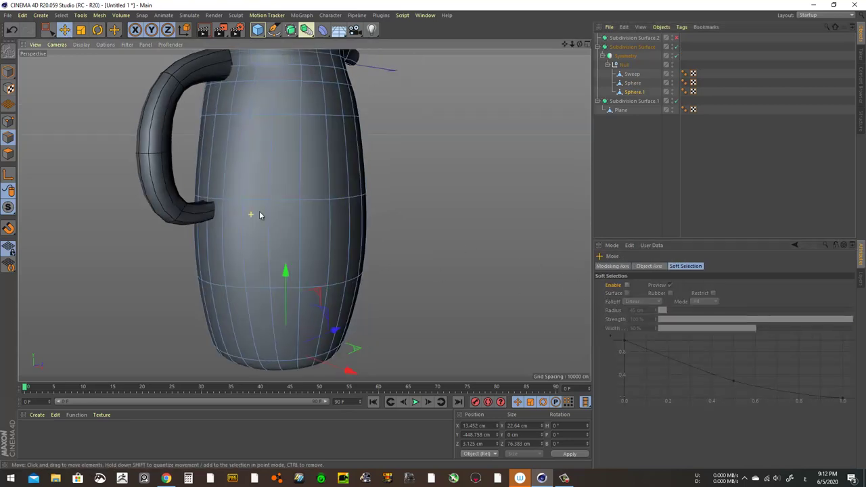
{"action": "key", "text": "k"}
{"action": "key", "text": "l"}
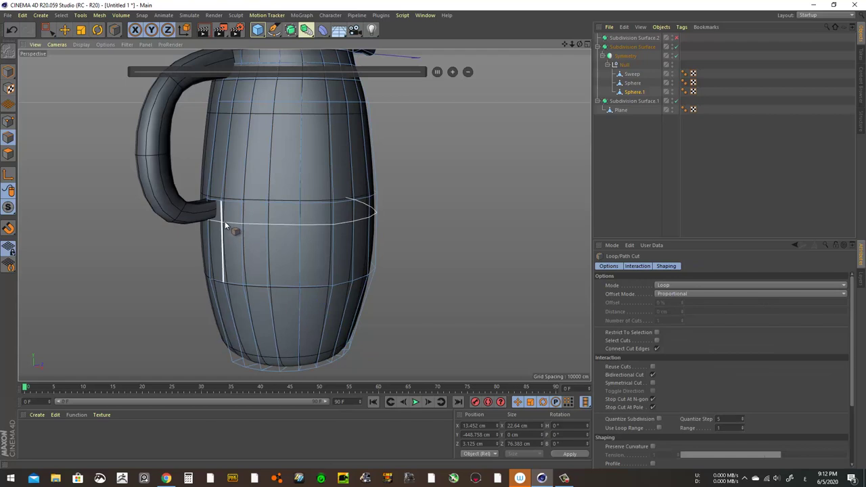
{"action": "left_click", "coordinate": [225, 222]}
{"action": "left_click", "coordinate": [65, 29]}
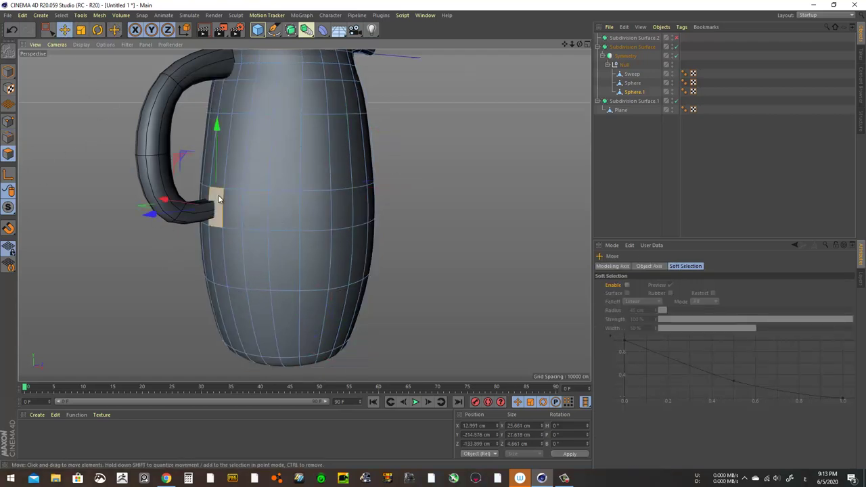
Inspect the handle Sweep's lower joint closely in Points mode.
{"action": "scroll", "coordinate": [260, 219], "scroll_direction": "up", "scroll_amount": 3}
{"action": "scroll", "coordinate": [259, 218], "scroll_direction": "up", "scroll_amount": 4}
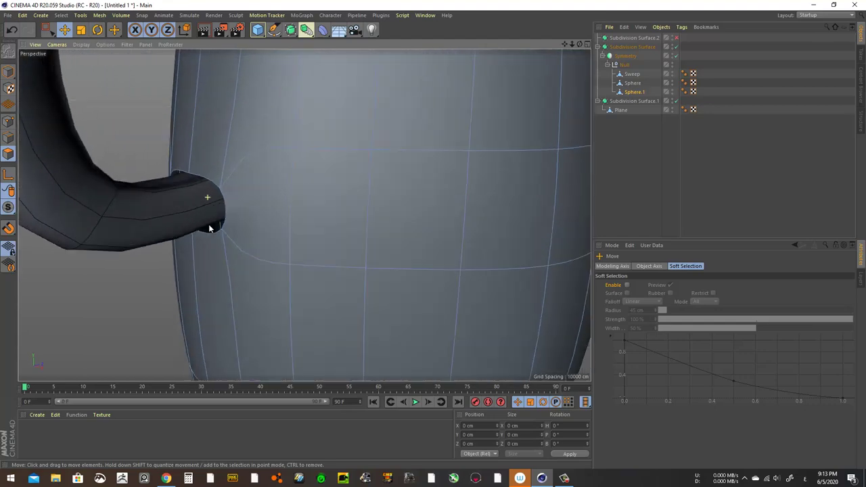
{"action": "mouse_move", "coordinate": [259, 218]}
{"action": "left_mouse_down", "text": "alt"}
{"action": "mouse_move", "coordinate": [331, 149]}
{"action": "mouse_move", "coordinate": [383, 187]}
{"action": "left_mouse_up", "text": "alt"}
{"action": "scroll", "coordinate": [383, 186], "scroll_direction": "down", "scroll_amount": 3}
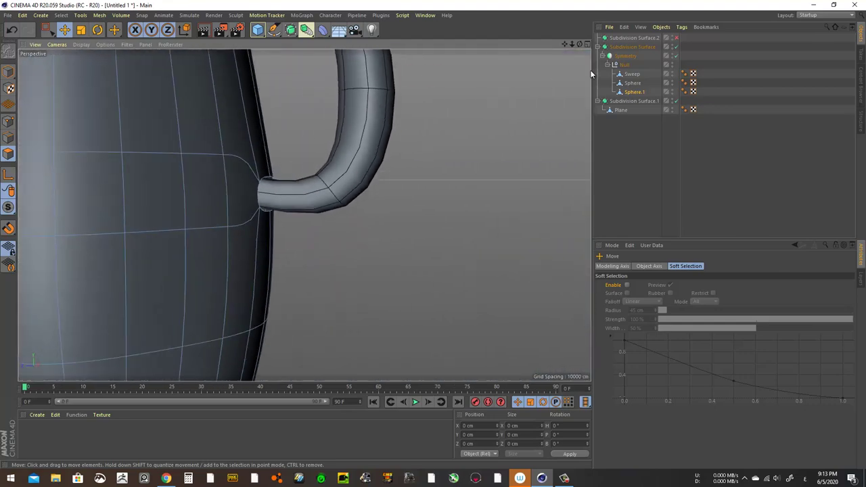
{"action": "left_click", "coordinate": [626, 83]}
{"action": "left_click", "coordinate": [632, 74]}
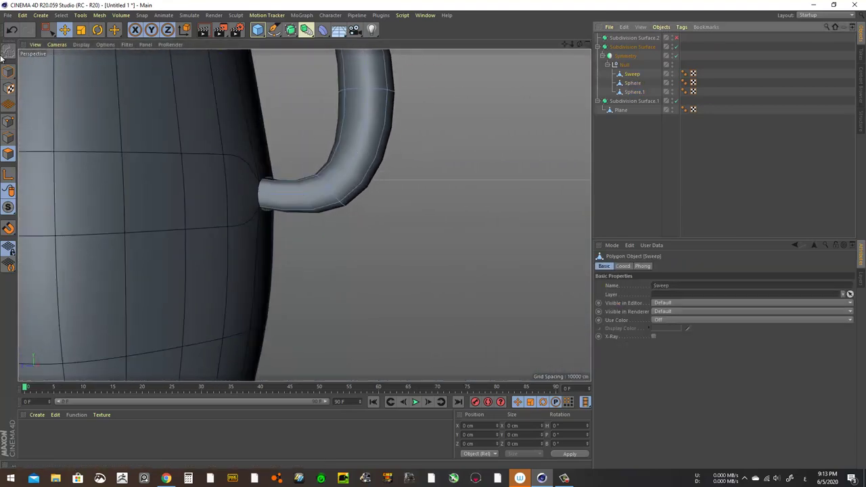
{"action": "left_click", "coordinate": [46, 30]}
{"action": "left_click", "coordinate": [8, 121]}
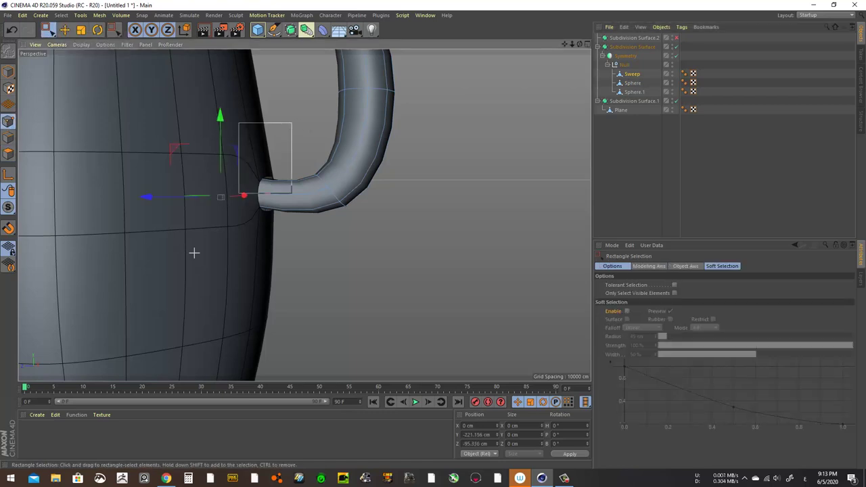
{"action": "mouse_move", "coordinate": [201, 255]}
{"action": "left_mouse_down", "text": "alt"}
{"action": "mouse_move", "coordinate": [328, 208]}
{"action": "mouse_move", "coordinate": [131, 224]}
{"action": "mouse_move", "coordinate": [277, 210]}
{"action": "left_mouse_up", "text": "alt"}
{"action": "mouse_move", "coordinate": [465, 223]}
{"action": "left_mouse_down", "text": "alt"}
{"action": "mouse_move", "coordinate": [427, 226]}
{"action": "mouse_move", "coordinate": [449, 223]}
{"action": "left_mouse_up", "text": "alt"}
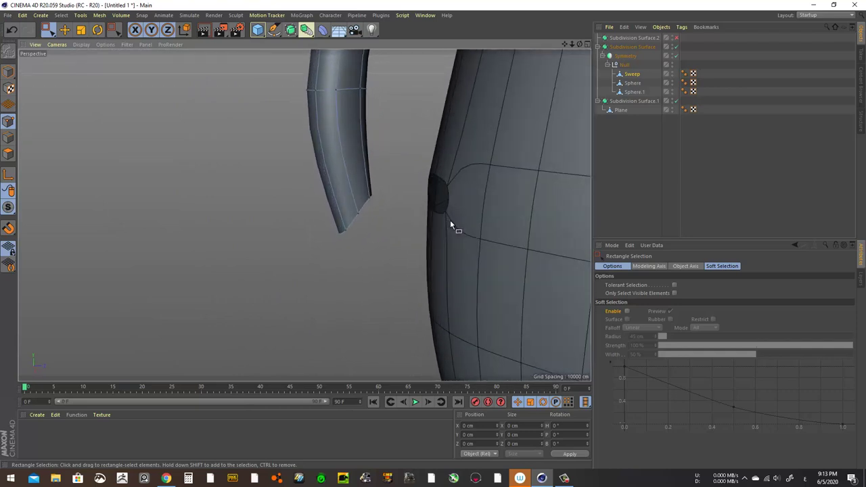
{"action": "scroll", "coordinate": [451, 220], "scroll_direction": "down", "scroll_amount": 1}
{"action": "scroll", "coordinate": [379, 216], "scroll_direction": "down", "scroll_amount": 3}
{"action": "scroll", "coordinate": [403, 214], "scroll_direction": "down", "scroll_amount": 2}
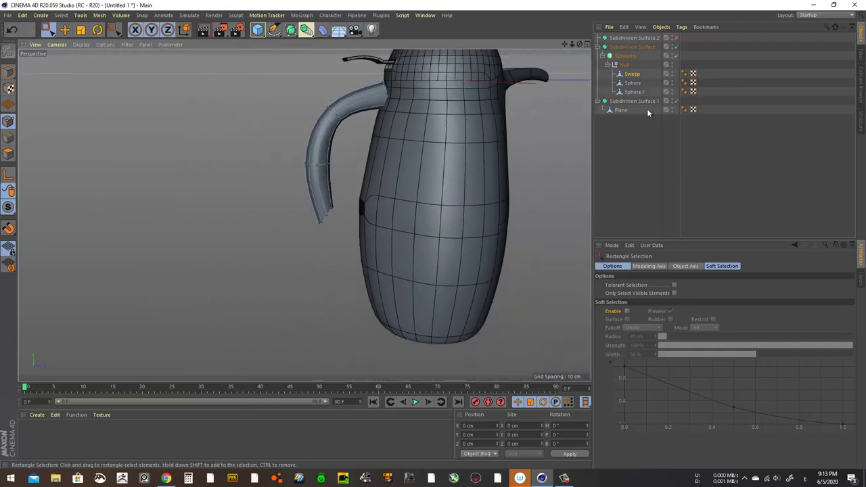
Select two edge loops around the body's middle and scale them outward to bulge it.
{"action": "left_click", "coordinate": [635, 92]}
{"action": "left_click", "coordinate": [9, 121]}
{"action": "key", "text": "e"}
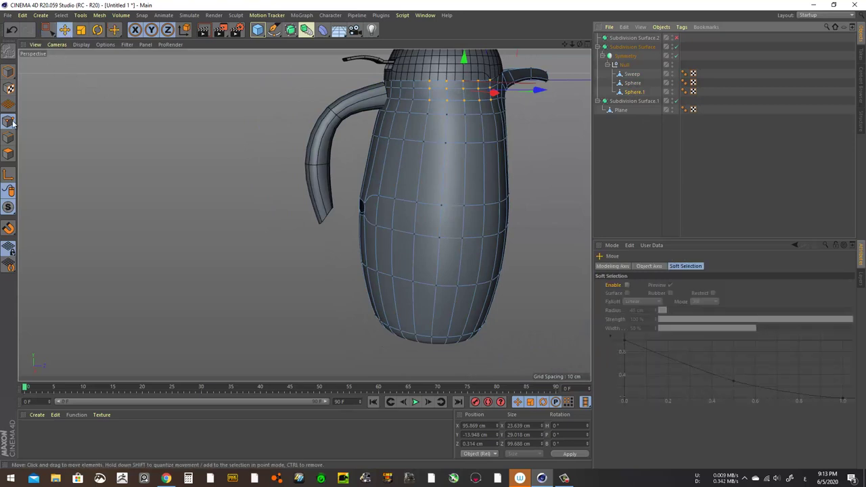
{"action": "left_click", "coordinate": [9, 138]}
{"action": "double_click", "coordinate": [427, 205]}
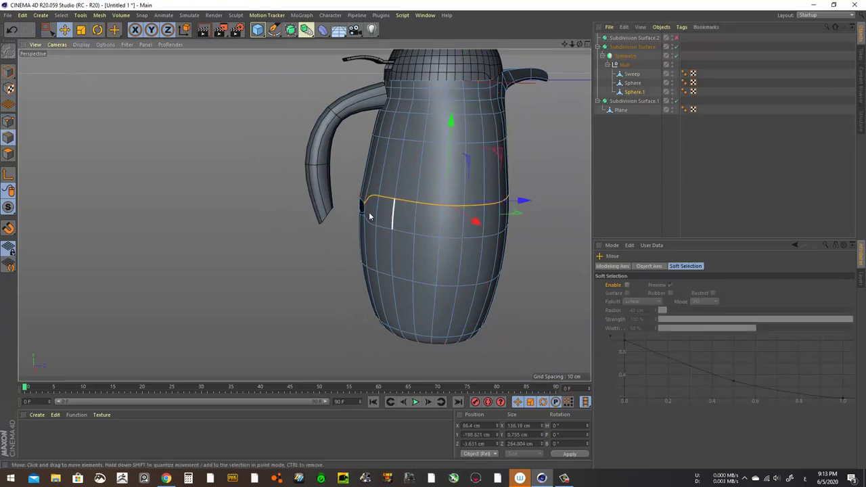
{"action": "double_click", "coordinate": [403, 230], "text": "shift"}
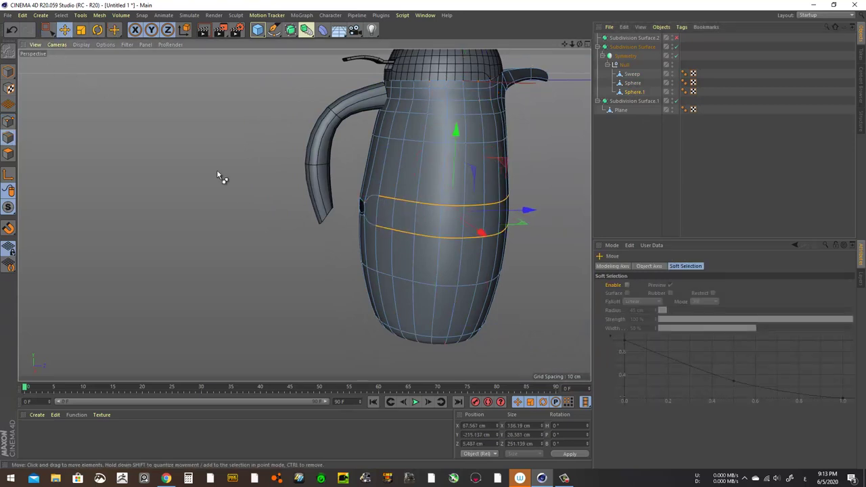
{"action": "key", "text": "t"}
{"action": "mouse_move", "coordinate": [454, 133]}
{"action": "left_mouse_down"}
{"action": "mouse_move", "coordinate": [461, 75]}
{"action": "mouse_move", "coordinate": [433, 233]}
{"action": "mouse_move", "coordinate": [454, 142]}
{"action": "mouse_move", "coordinate": [451, 181]}
{"action": "left_mouse_up"}
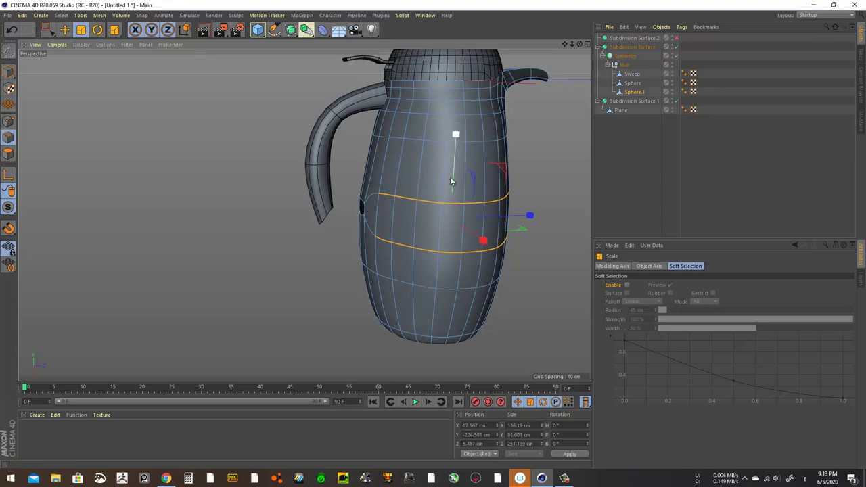
Add another edge loop between the two widened loops near the handle joint.
{"action": "key", "text": "k"}
{"action": "key", "text": "l"}
{"action": "left_click", "coordinate": [440, 237]}
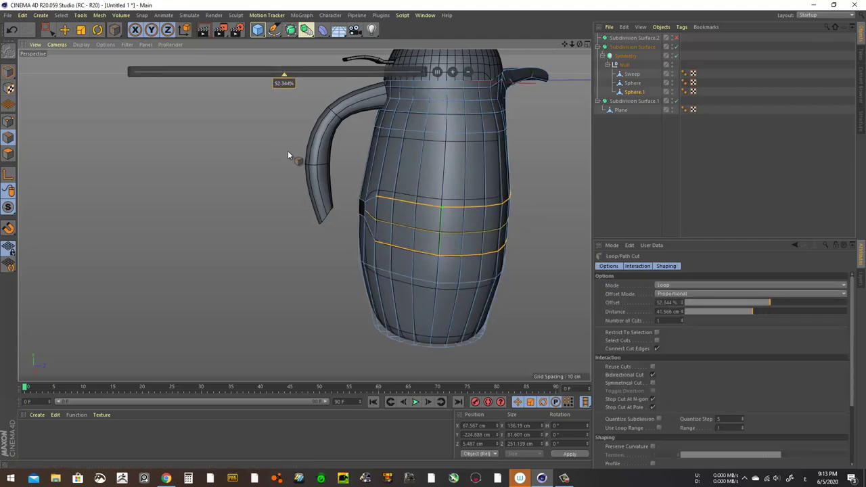
{"action": "mouse_move", "coordinate": [363, 203]}
{"action": "left_mouse_down", "text": "alt"}
{"action": "mouse_move", "coordinate": [383, 232]}
{"action": "mouse_move", "coordinate": [429, 228]}
{"action": "mouse_move", "coordinate": [255, 220]}
{"action": "left_mouse_up", "text": "alt"}
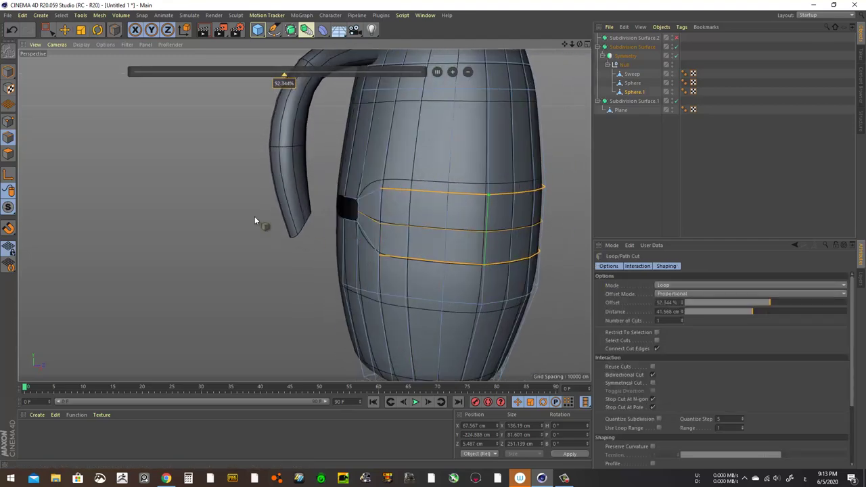
{"action": "left_click", "coordinate": [66, 30]}
{"action": "left_click", "coordinate": [349, 202]}
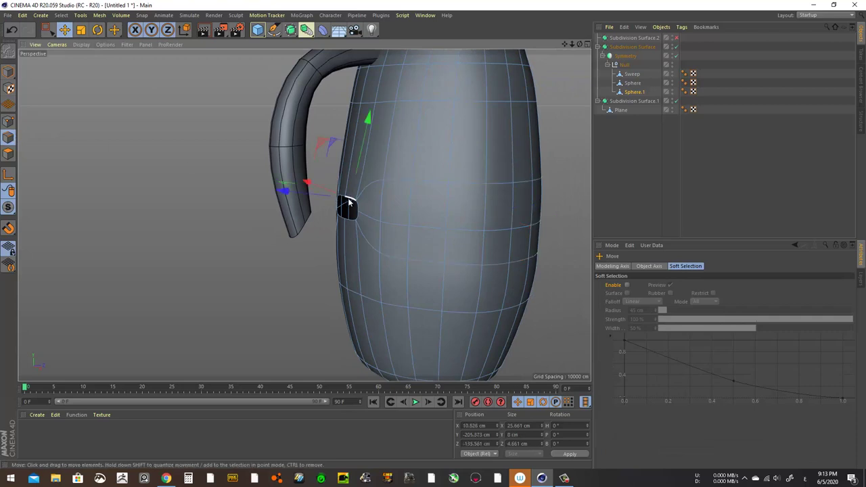
{"action": "left_click", "coordinate": [352, 215], "text": "shift"}
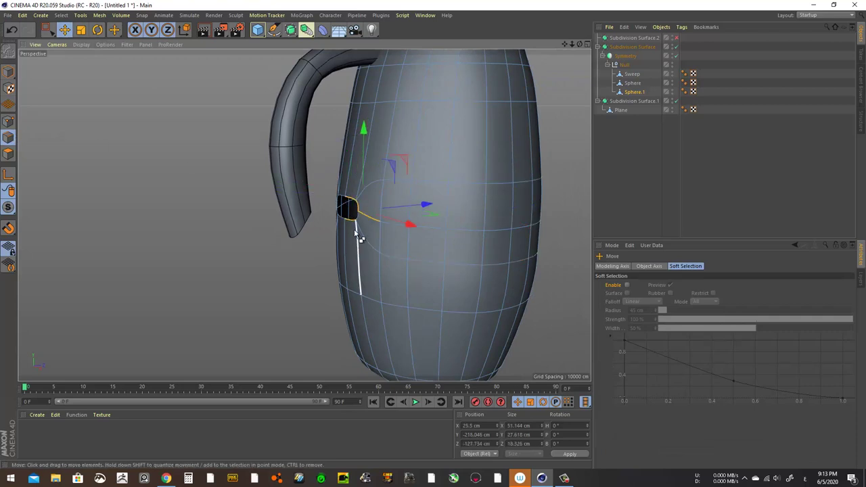
{"action": "key", "text": "ctrl+z"}
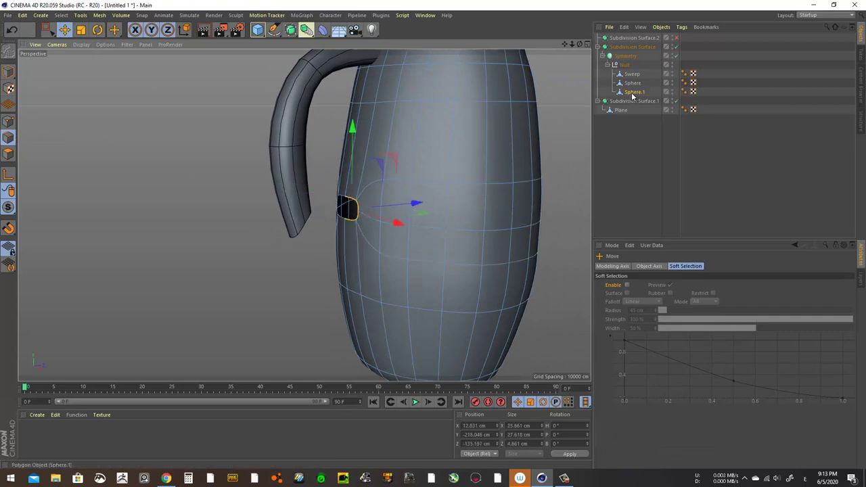
Merge Sweep and Sphere.1 with Connect Objects + Delete into Sweep.1.
{"action": "left_click", "coordinate": [633, 74], "text": "shift"}
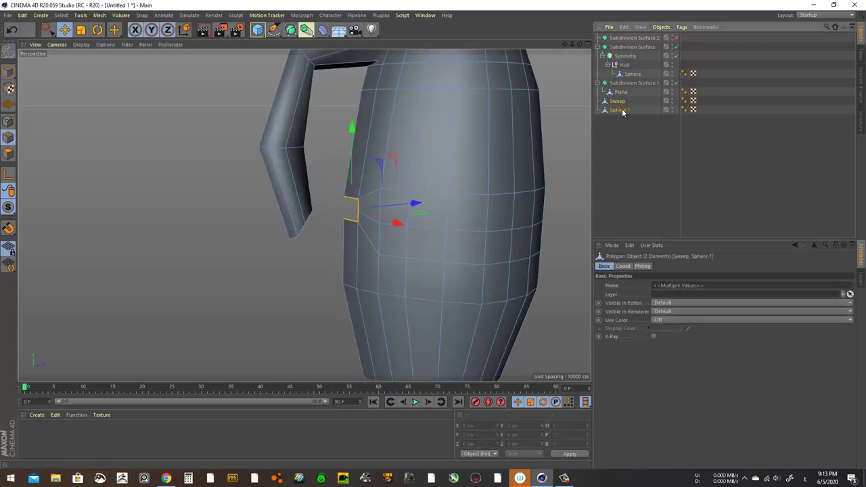
{"action": "right_click", "coordinate": [623, 110]}
{"action": "left_click", "coordinate": [650, 345]}
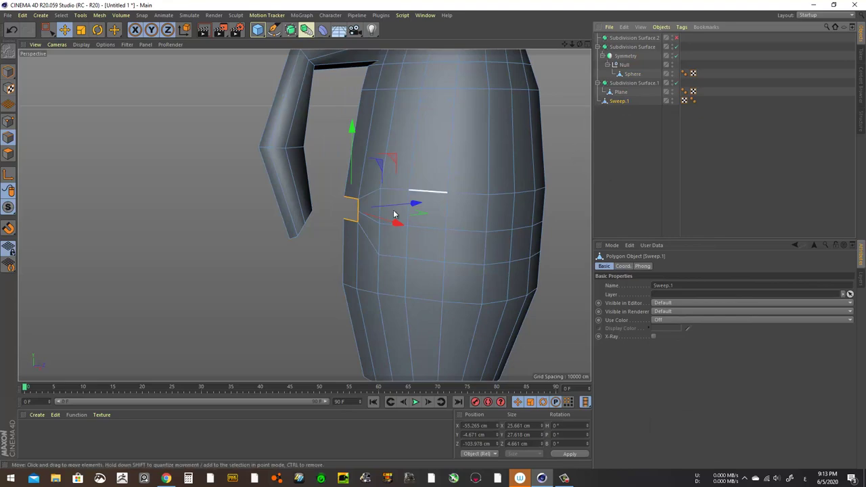
Select the edges at the handle tip where it meets the body.
{"action": "mouse_move", "coordinate": [272, 200]}
{"action": "left_mouse_down", "text": "alt"}
{"action": "mouse_move", "coordinate": [268, 190]}
{"action": "mouse_move", "coordinate": [299, 230]}
{"action": "mouse_move", "coordinate": [573, 262]}
{"action": "mouse_move", "coordinate": [139, 196]}
{"action": "left_mouse_up", "text": "alt"}
{"action": "left_click", "coordinate": [305, 224]}
{"action": "left_click", "coordinate": [304, 234]}
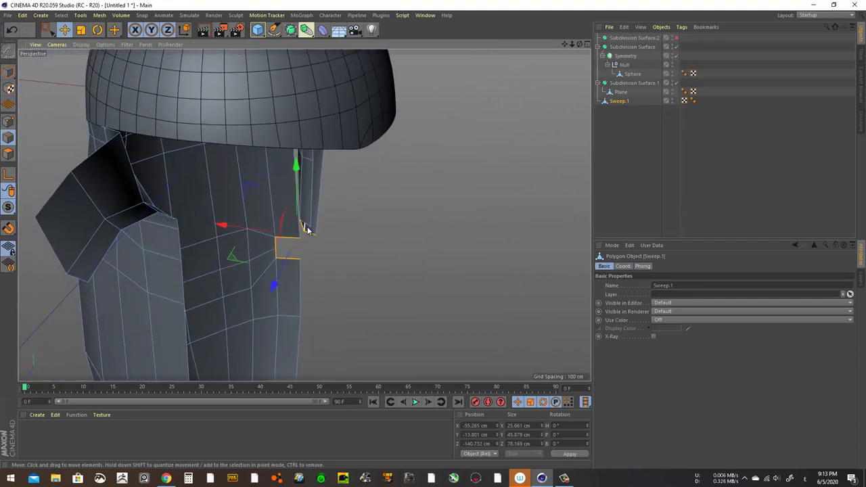
Undo the last edit and try Stitch and Sew between the handle and body edges.
{"action": "key", "text": "ctrl+z"}
{"action": "right_click", "coordinate": [361, 240]}
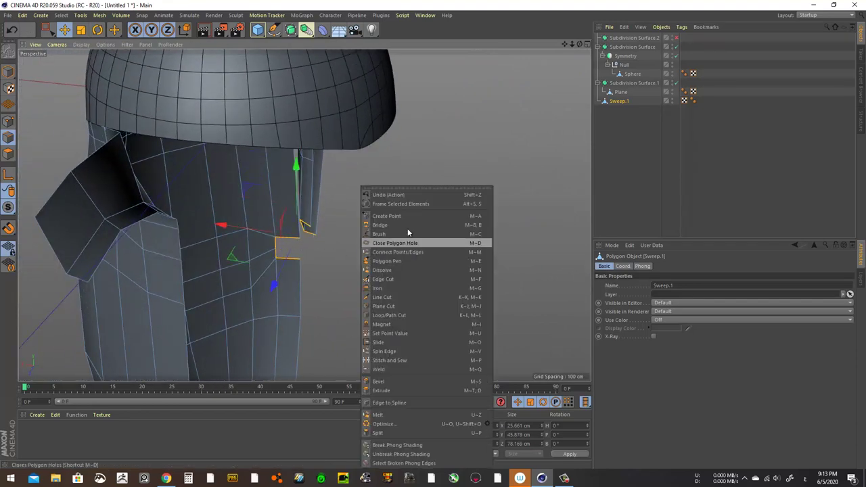
{"action": "left_click", "coordinate": [415, 361]}
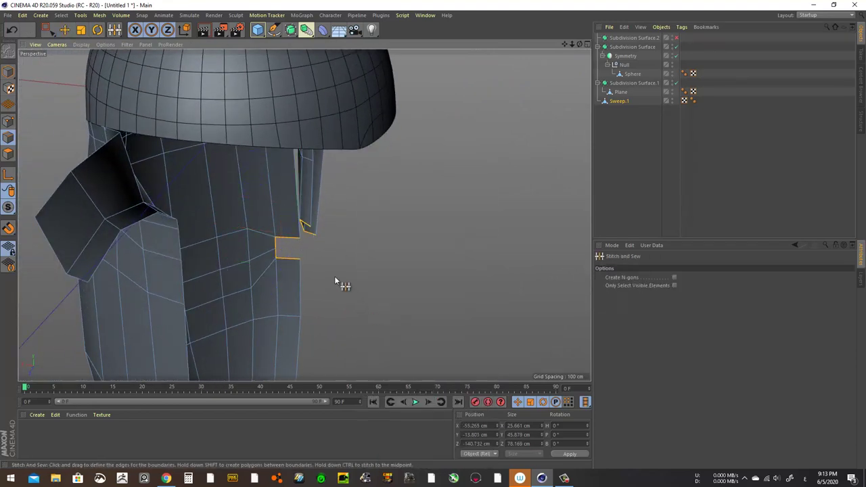
{"action": "mouse_move", "coordinate": [298, 258]}
{"action": "left_mouse_down"}
{"action": "mouse_move", "coordinate": [321, 249]}
{"action": "mouse_move", "coordinate": [116, 202]}
{"action": "mouse_move", "coordinate": [392, 251]}
{"action": "mouse_move", "coordinate": [277, 176]}
{"action": "mouse_move", "coordinate": [300, 228]}
{"action": "mouse_move", "coordinate": [209, 223]}
{"action": "mouse_move", "coordinate": [226, 232]}
{"action": "left_mouse_up"}
{"action": "scroll", "coordinate": [279, 226], "scroll_direction": "up", "scroll_amount": 3}
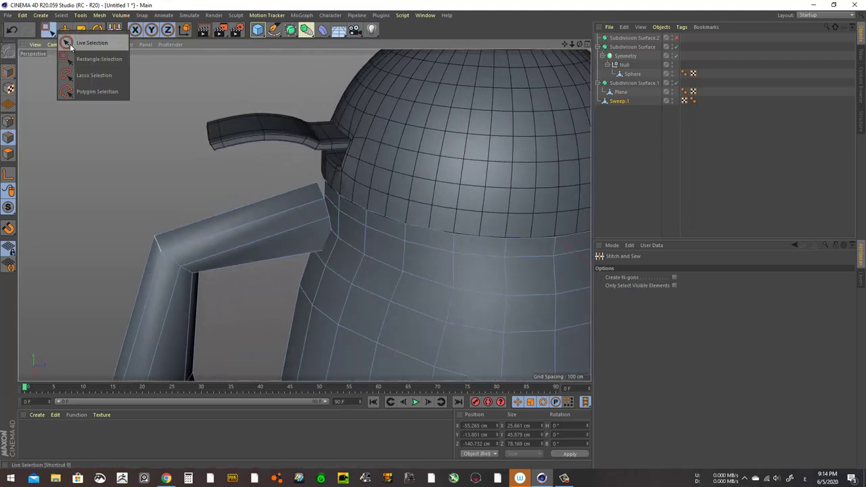
Delete the horizontal arm piece and one body polygon at the handle joint.
{"action": "left_click_drag", "start_coordinate": [46, 29], "coordinate": [86, 47]}
{"action": "left_click", "coordinate": [258, 243]}
{"action": "mouse_move", "coordinate": [258, 279]}
{"action": "left_mouse_down", "text": "alt"}
{"action": "mouse_move", "coordinate": [254, 219]}
{"action": "mouse_move", "coordinate": [381, 287]}
{"action": "mouse_move", "coordinate": [284, 215]}
{"action": "mouse_move", "coordinate": [206, 243]}
{"action": "left_mouse_up", "text": "alt"}
{"action": "key", "text": "Delete"}
{"action": "left_click", "coordinate": [290, 205]}
{"action": "key", "text": "Delete"}
Stitch the handle arm's top edge to the body notch edges with Stitch and Sew.
{"action": "key", "text": "e"}
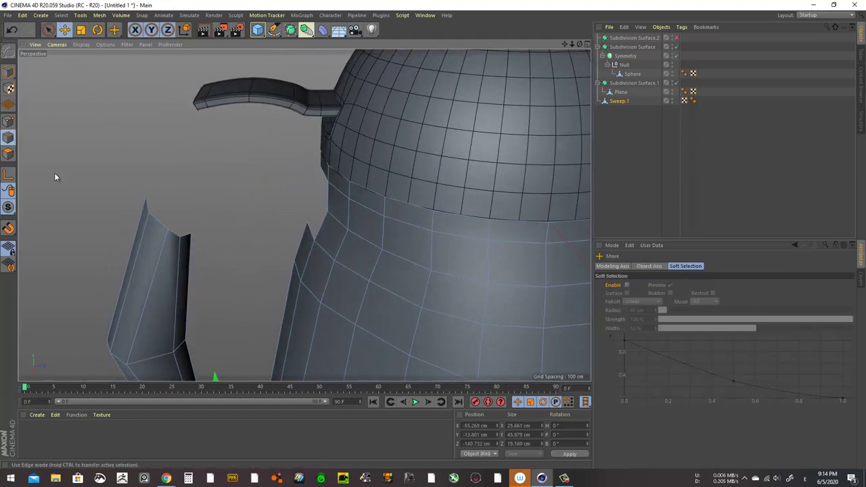
{"action": "left_click", "coordinate": [163, 224]}
{"action": "left_click_drag", "start_coordinate": [223, 248], "coordinate": [301, 235], "text": "alt"}
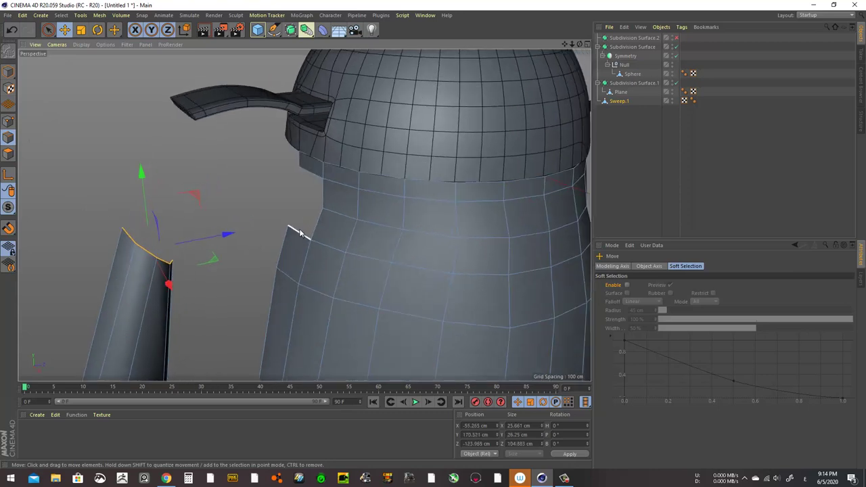
{"action": "left_click", "coordinate": [300, 232], "text": "shift"}
{"action": "left_click", "coordinate": [322, 196], "text": "shift"}
{"action": "right_click", "coordinate": [300, 180]}
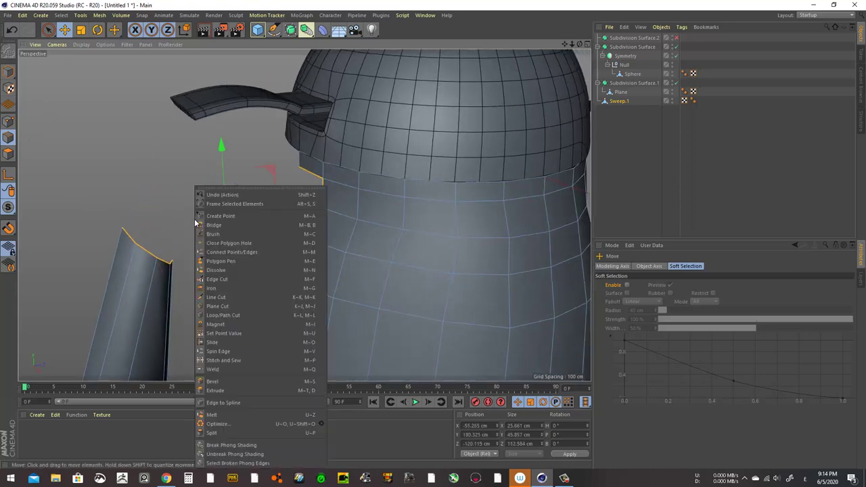
{"action": "left_click", "coordinate": [257, 363]}
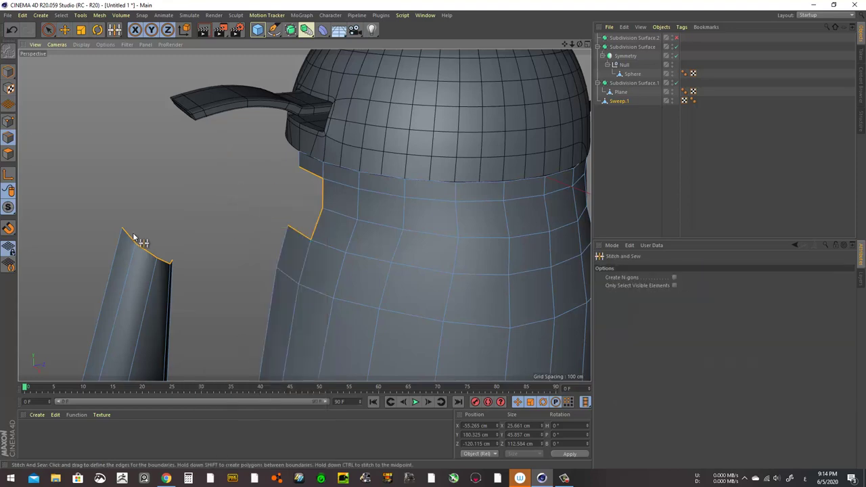
{"action": "left_click_drag", "start_coordinate": [267, 171], "coordinate": [245, 214]}
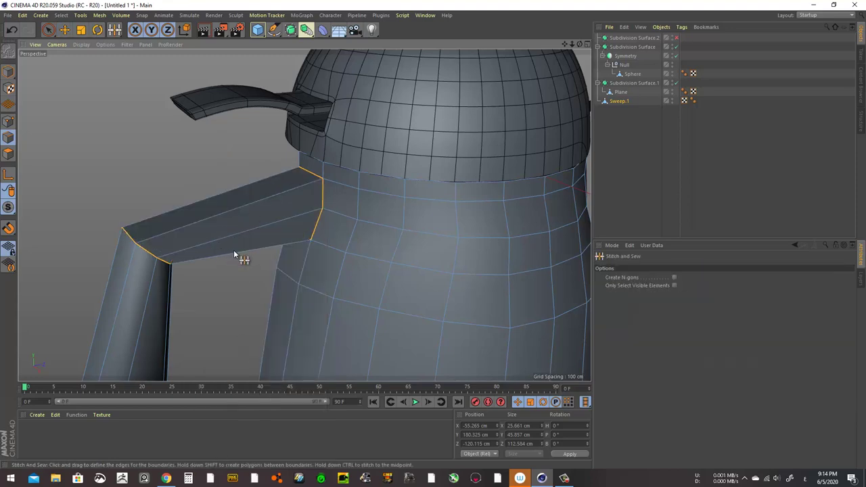
Select all polygons of the jug body with Ctrl+A.
{"action": "left_click_drag", "start_coordinate": [235, 251], "coordinate": [339, 223], "text": "alt"}
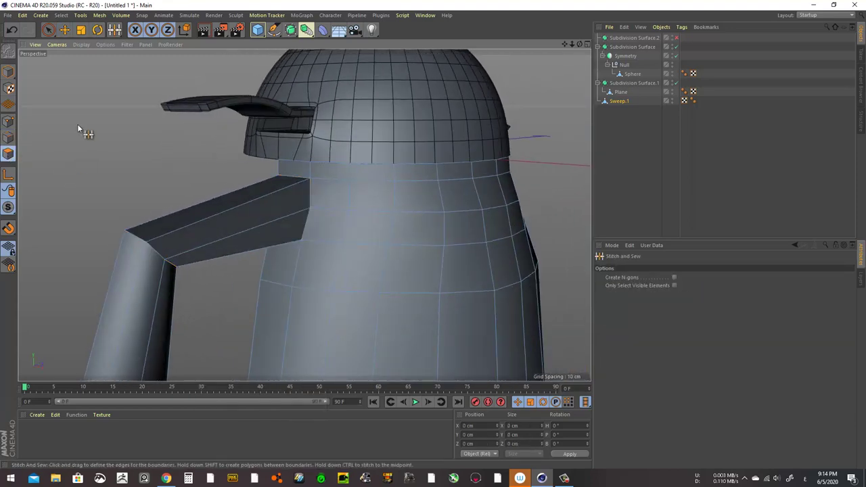
{"action": "key", "text": "e"}
{"action": "key", "text": "ctrl+a"}
Cut an edge loop on the upper handle arm at 96.605% offset, then deselect the body.
{"action": "scroll", "coordinate": [203, 271], "scroll_direction": "down", "scroll_amount": 5}
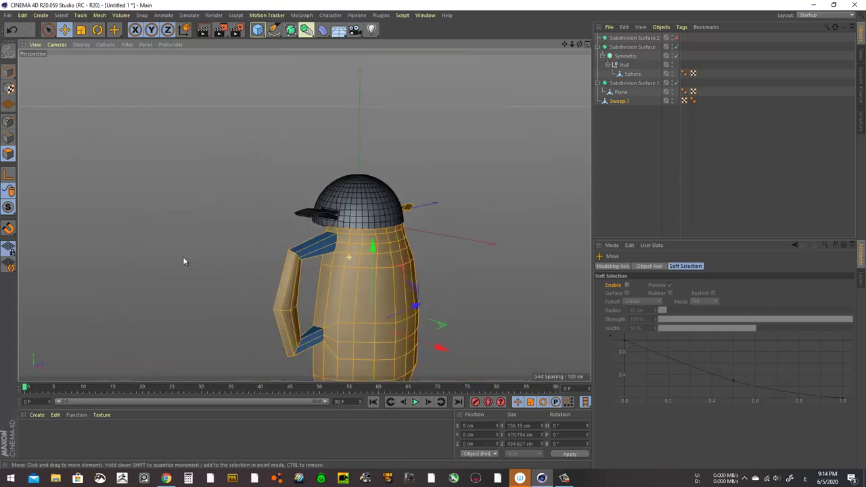
{"action": "left_click_drag", "start_coordinate": [183, 262], "coordinate": [352, 228], "text": "alt"}
{"action": "right_click", "coordinate": [463, 280]}
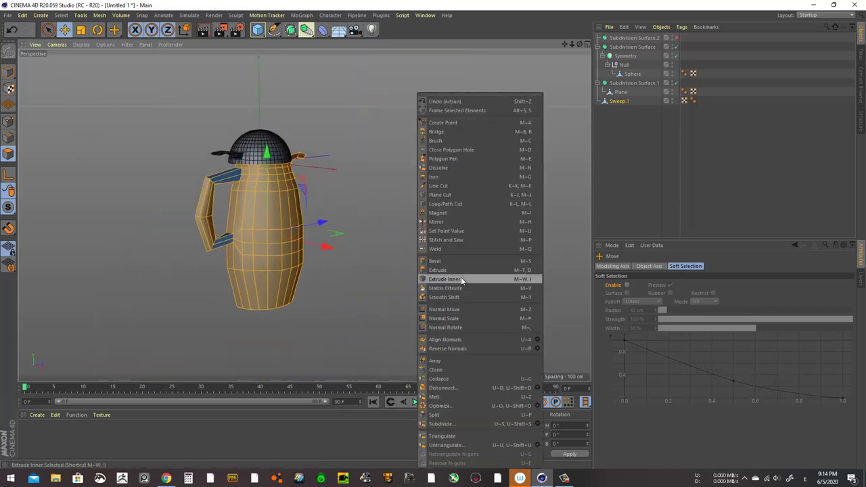
{"action": "left_click", "coordinate": [448, 340]}
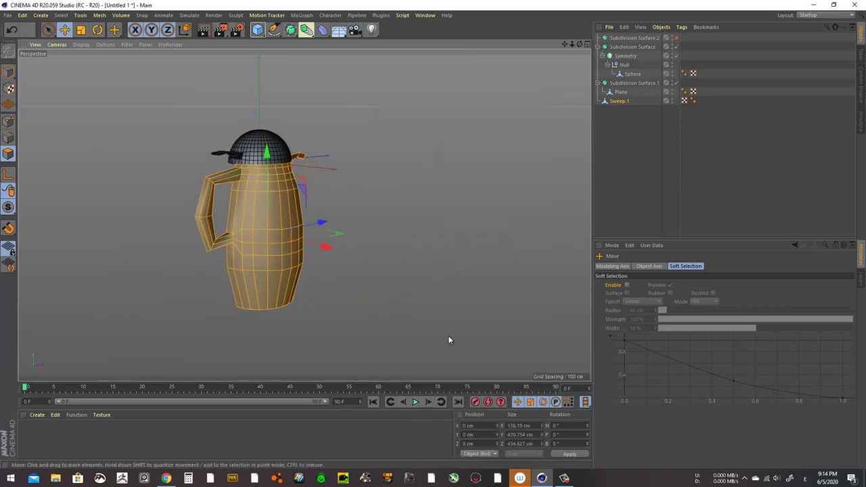
{"action": "scroll", "coordinate": [215, 292], "scroll_direction": "up", "scroll_amount": 2}
{"action": "key", "text": "k"}
{"action": "key", "text": "l"}
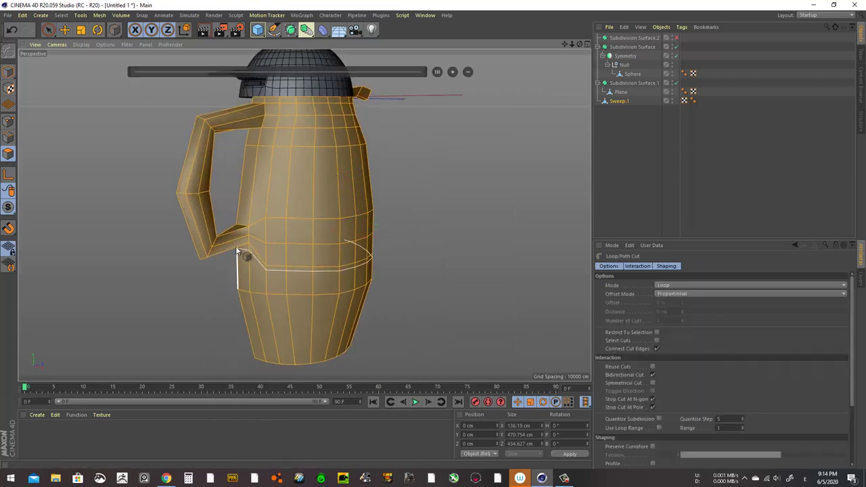
{"action": "scroll", "coordinate": [368, 251], "scroll_direction": "up", "scroll_amount": 5}
{"action": "scroll", "coordinate": [368, 252], "scroll_direction": "up", "scroll_amount": 2}
{"action": "left_click", "coordinate": [319, 201]}
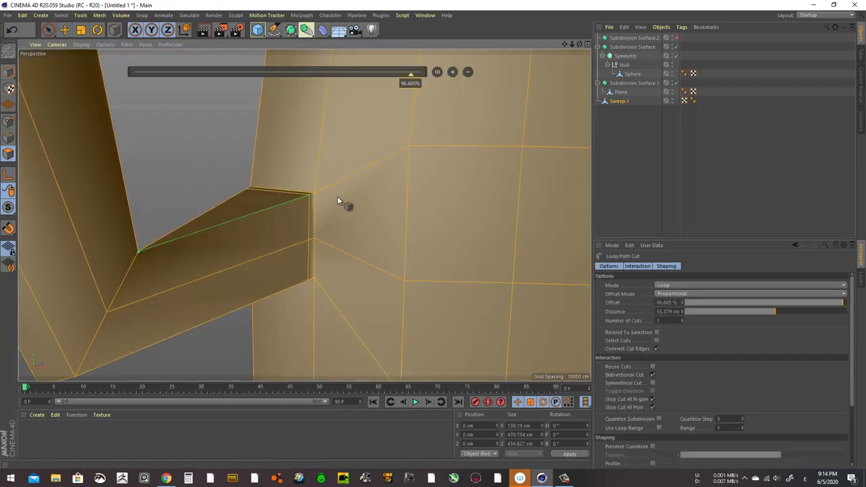
{"action": "scroll", "coordinate": [338, 199], "scroll_direction": "down", "scroll_amount": 6}
{"action": "scroll", "coordinate": [227, 338], "scroll_direction": "down", "scroll_amount": 4}
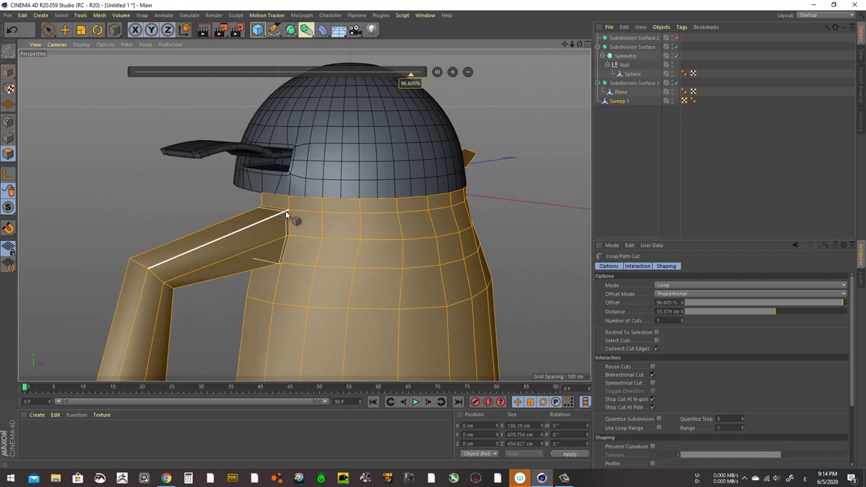
{"action": "left_click", "coordinate": [622, 188]}
{"action": "scroll", "coordinate": [229, 278], "scroll_direction": "down", "scroll_amount": 5}
{"action": "scroll", "coordinate": [279, 206], "scroll_direction": "down", "scroll_amount": 1}
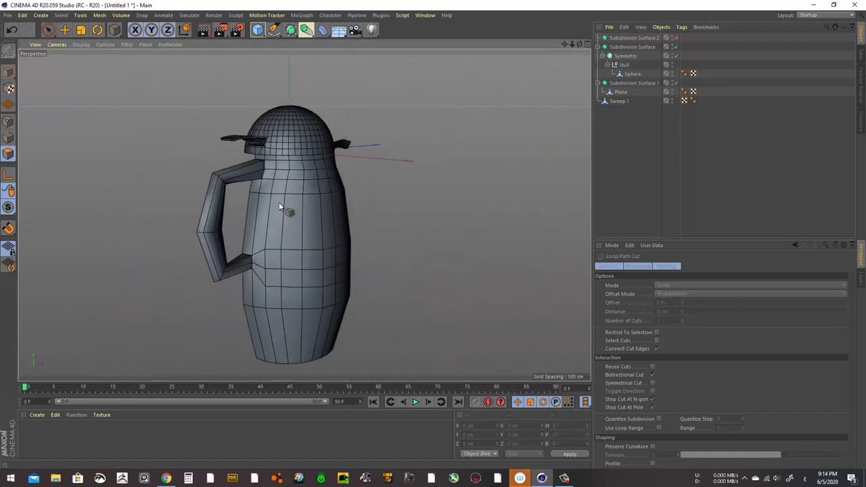
{"action": "left_click_drag", "start_coordinate": [258, 205], "coordinate": [287, 217], "text": "alt"}
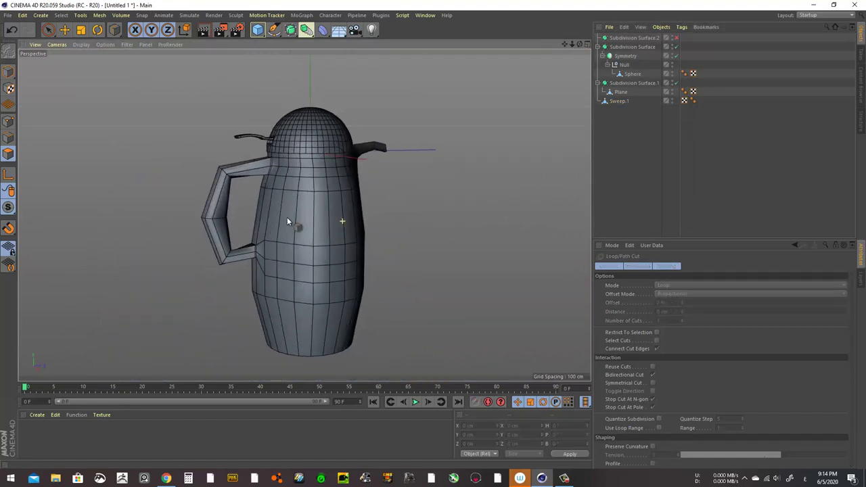
Move Sweep.1 into the Null above Sphere.
{"action": "left_click", "coordinate": [633, 73]}
{"action": "left_click", "coordinate": [620, 100]}
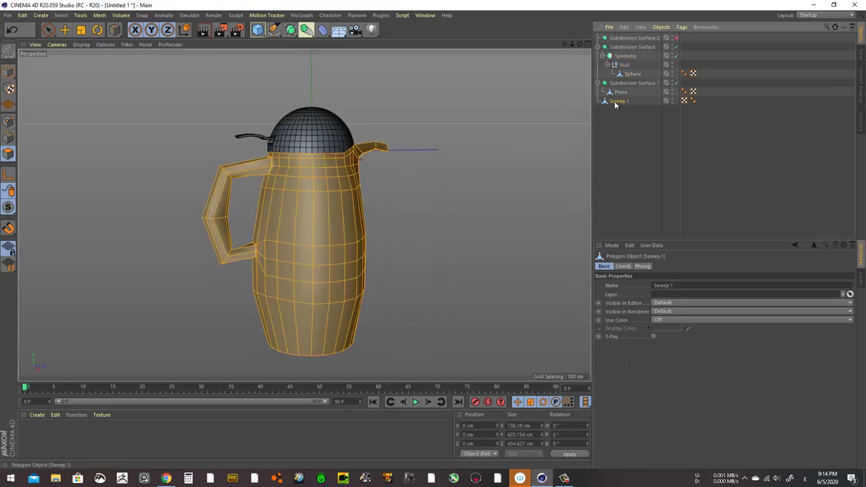
{"action": "key", "text": "e"}
{"action": "left_click", "coordinate": [629, 73]}
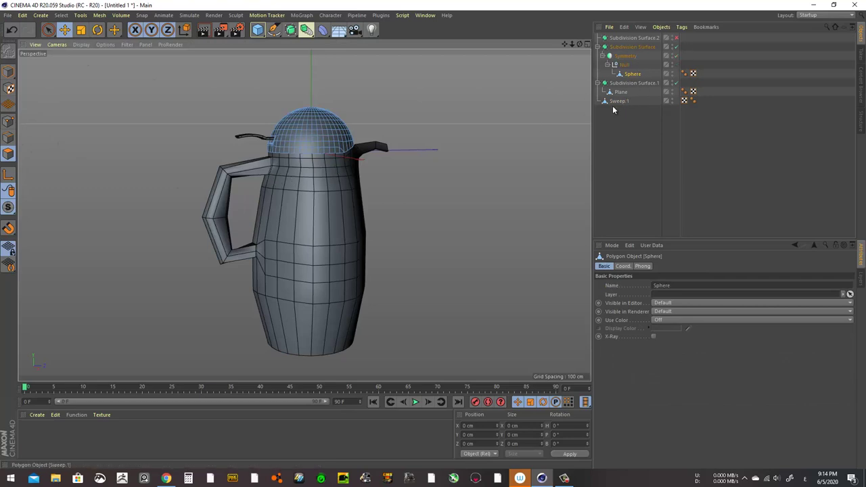
{"action": "left_click_drag", "start_coordinate": [617, 101], "coordinate": [632, 66]}
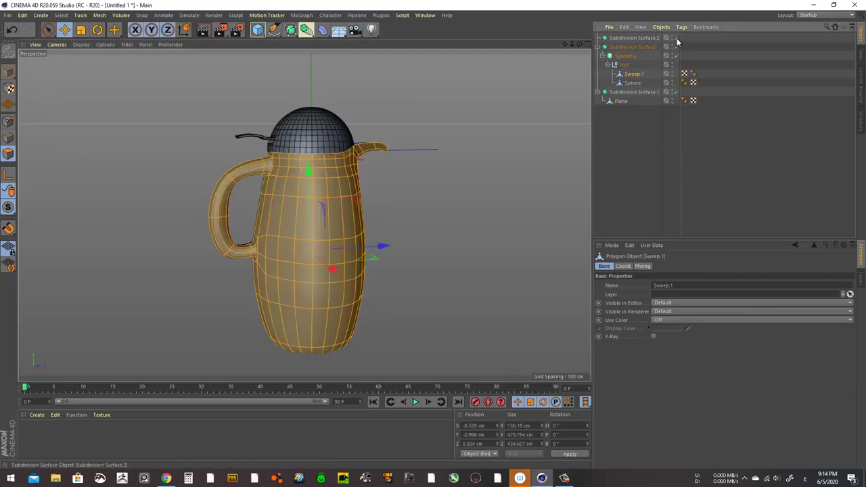
Delete Subdivision Surface.2, switch the viewport to Gouraud Shading, and select the jug body.
{"action": "left_click", "coordinate": [628, 38]}
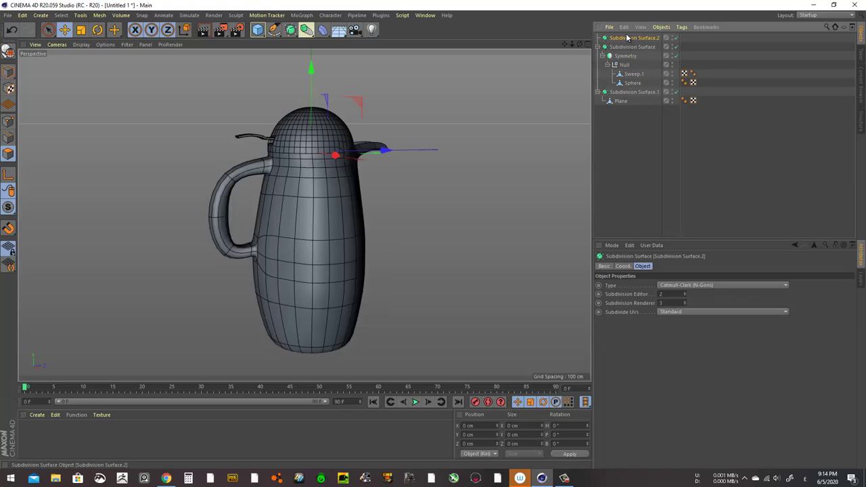
{"action": "key", "text": "Delete"}
{"action": "mouse_move", "coordinate": [242, 222]}
{"action": "left_mouse_down", "text": "alt"}
{"action": "mouse_move", "coordinate": [233, 192]}
{"action": "mouse_move", "coordinate": [270, 194]}
{"action": "left_mouse_up", "text": "alt"}
{"action": "left_click", "coordinate": [81, 45]}
{"action": "left_click", "coordinate": [108, 55]}
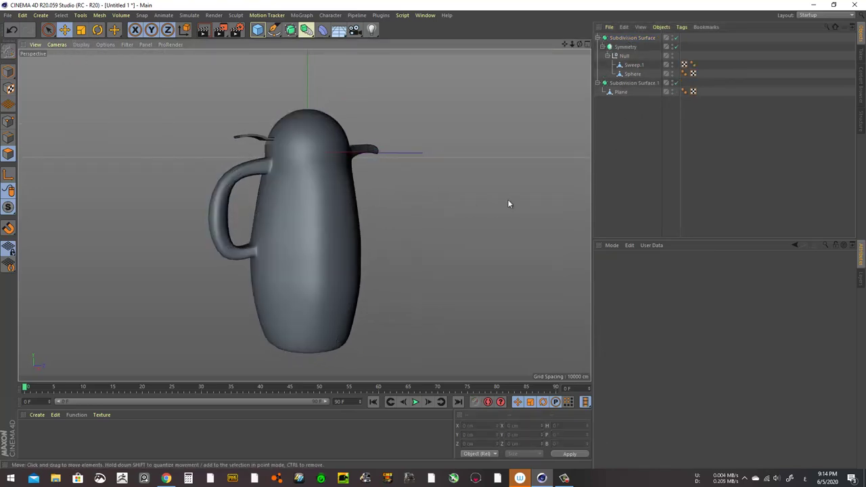
{"action": "mouse_move", "coordinate": [474, 230]}
{"action": "left_mouse_down", "text": "alt"}
{"action": "mouse_move", "coordinate": [398, 245]}
{"action": "mouse_move", "coordinate": [383, 276]}
{"action": "mouse_move", "coordinate": [294, 245]}
{"action": "mouse_move", "coordinate": [413, 241]}
{"action": "mouse_move", "coordinate": [340, 296]}
{"action": "mouse_move", "coordinate": [316, 267]}
{"action": "mouse_move", "coordinate": [331, 238]}
{"action": "mouse_move", "coordinate": [309, 247]}
{"action": "mouse_move", "coordinate": [304, 276]}
{"action": "mouse_move", "coordinate": [404, 253]}
{"action": "mouse_move", "coordinate": [438, 259]}
{"action": "mouse_move", "coordinate": [336, 282]}
{"action": "mouse_move", "coordinate": [309, 329]}
{"action": "mouse_move", "coordinate": [385, 270]}
{"action": "left_mouse_up", "text": "alt"}
{"action": "left_click", "coordinate": [325, 245]}
Take Sweep.1 out of the Null and push the bottom edge out about 8.7 cm.
{"action": "left_click_drag", "start_coordinate": [634, 65], "coordinate": [633, 147]}
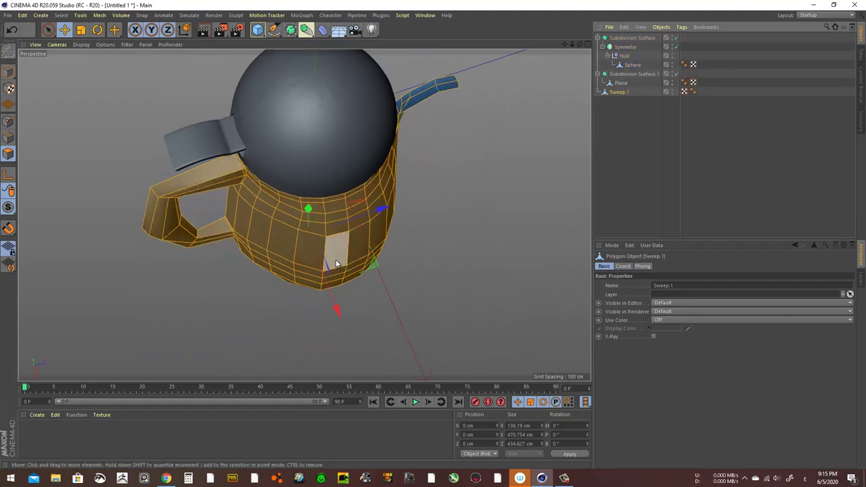
{"action": "mouse_move", "coordinate": [338, 246]}
{"action": "left_mouse_down", "text": "alt"}
{"action": "mouse_move", "coordinate": [344, 285]}
{"action": "mouse_move", "coordinate": [321, 271]}
{"action": "mouse_move", "coordinate": [316, 251]}
{"action": "mouse_move", "coordinate": [338, 208]}
{"action": "mouse_move", "coordinate": [317, 285]}
{"action": "left_mouse_up", "text": "alt"}
{"action": "key", "text": "Return"}
{"action": "left_click", "coordinate": [318, 285]}
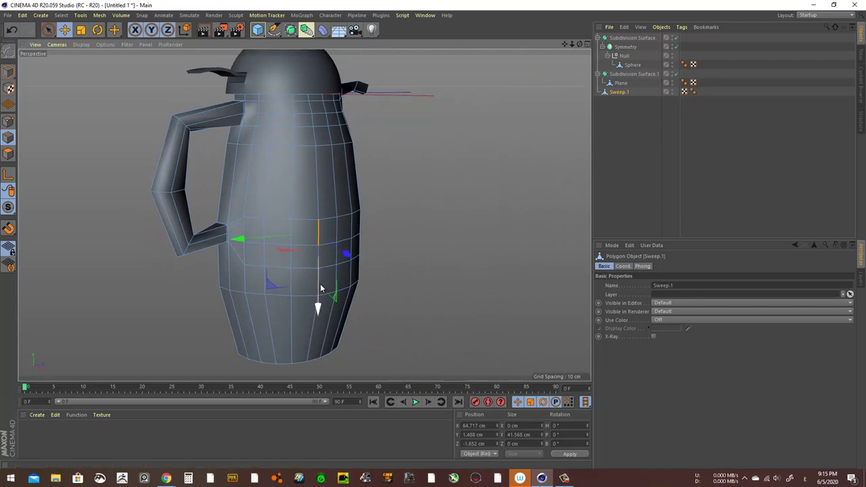
{"action": "left_click", "coordinate": [318, 259]}
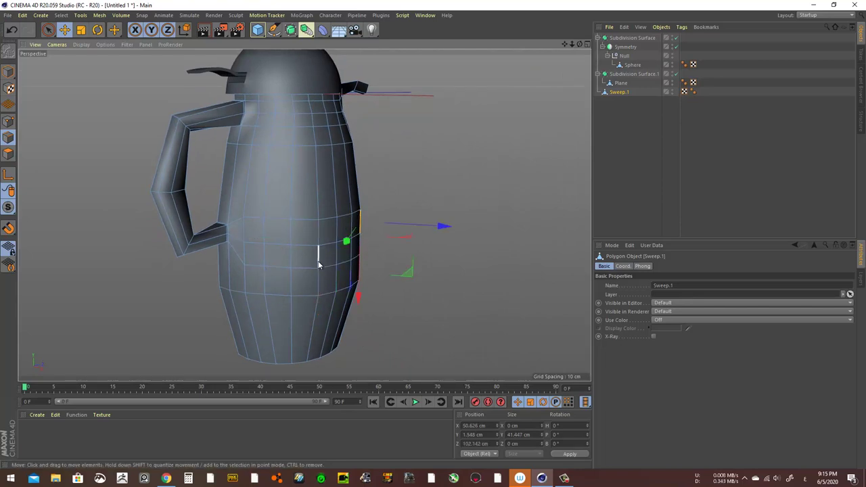
{"action": "left_click", "coordinate": [317, 256], "text": "shift"}
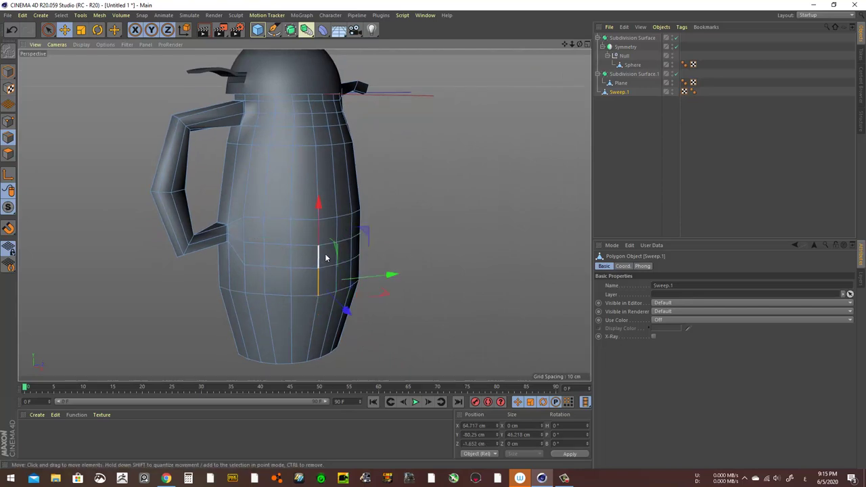
{"action": "left_click", "coordinate": [339, 229], "text": "shift"}
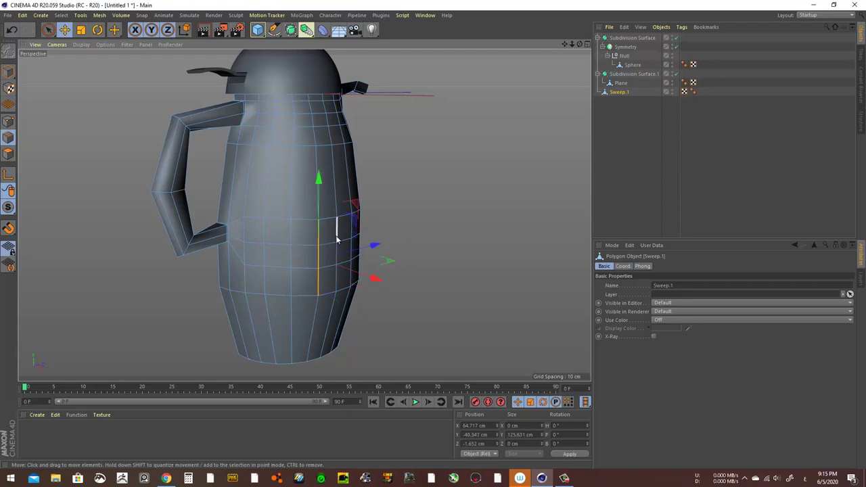
{"action": "mouse_move", "coordinate": [338, 229]}
{"action": "left_mouse_down", "text": "alt"}
{"action": "mouse_move", "coordinate": [325, 320]}
{"action": "mouse_move", "coordinate": [363, 228]}
{"action": "mouse_move", "coordinate": [318, 249]}
{"action": "left_mouse_up", "text": "alt"}
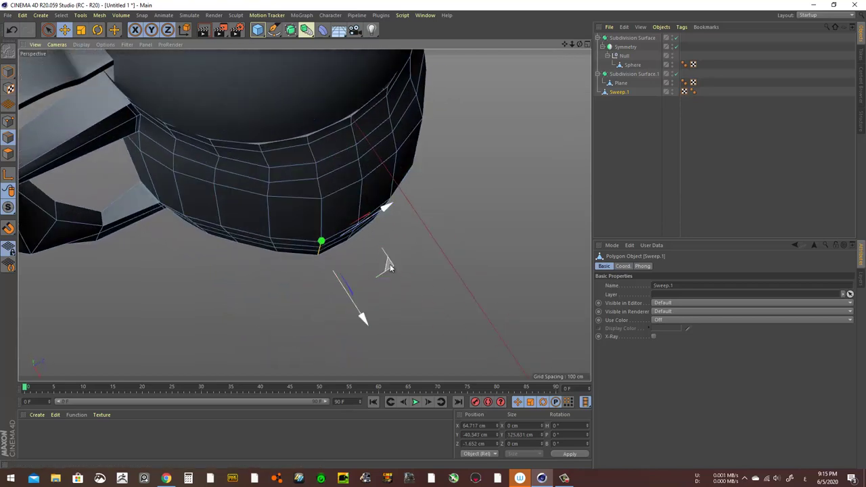
{"action": "mouse_move", "coordinate": [386, 261]}
{"action": "left_mouse_down"}
{"action": "mouse_move", "coordinate": [332, 216]}
{"action": "mouse_move", "coordinate": [381, 160]}
{"action": "mouse_move", "coordinate": [336, 135]}
{"action": "mouse_move", "coordinate": [264, 151]}
{"action": "left_mouse_up"}
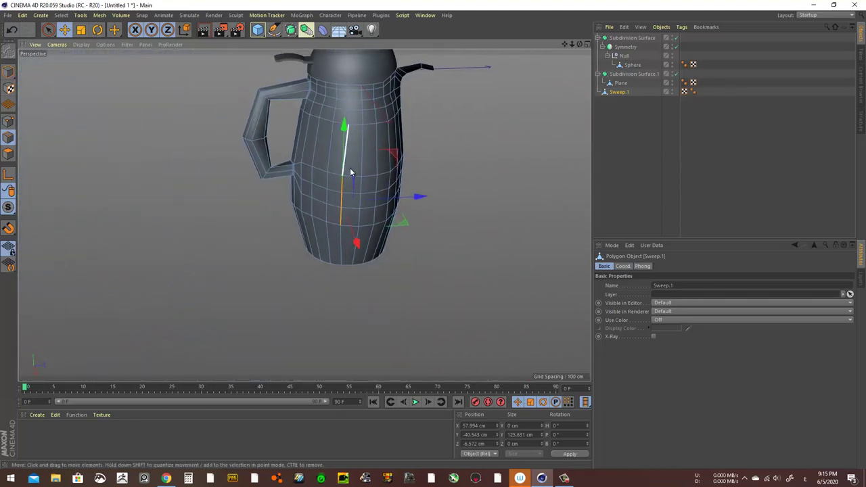
Select three vertical edge loops on the body, then put Sweep.1 back in the Null.
{"action": "mouse_move", "coordinate": [350, 168]}
{"action": "left_mouse_down", "text": "alt"}
{"action": "mouse_move", "coordinate": [382, 155]}
{"action": "mouse_move", "coordinate": [325, 201]}
{"action": "mouse_move", "coordinate": [309, 193]}
{"action": "mouse_move", "coordinate": [382, 161]}
{"action": "left_mouse_up", "text": "alt"}
{"action": "double_click", "coordinate": [306, 189]}
{"action": "double_click", "coordinate": [344, 206], "text": "shift"}
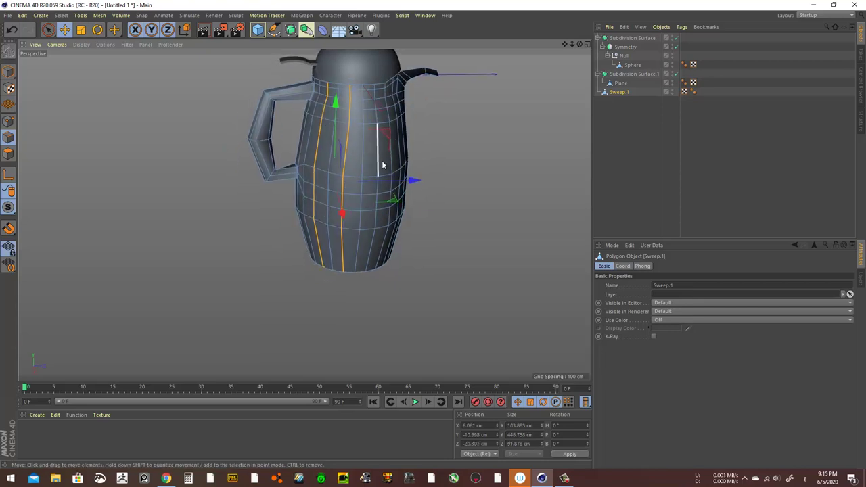
{"action": "double_click", "coordinate": [382, 161], "text": "shift"}
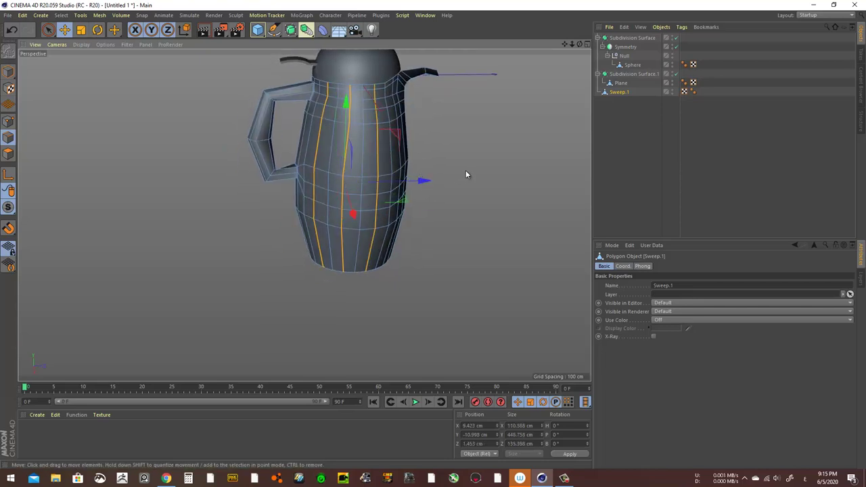
{"action": "left_click", "coordinate": [447, 174]}
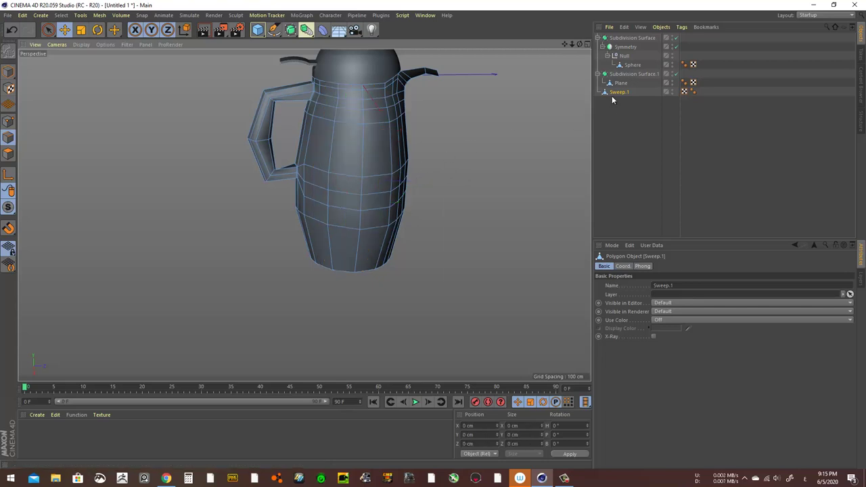
{"action": "left_click_drag", "start_coordinate": [629, 71], "coordinate": [629, 69]}
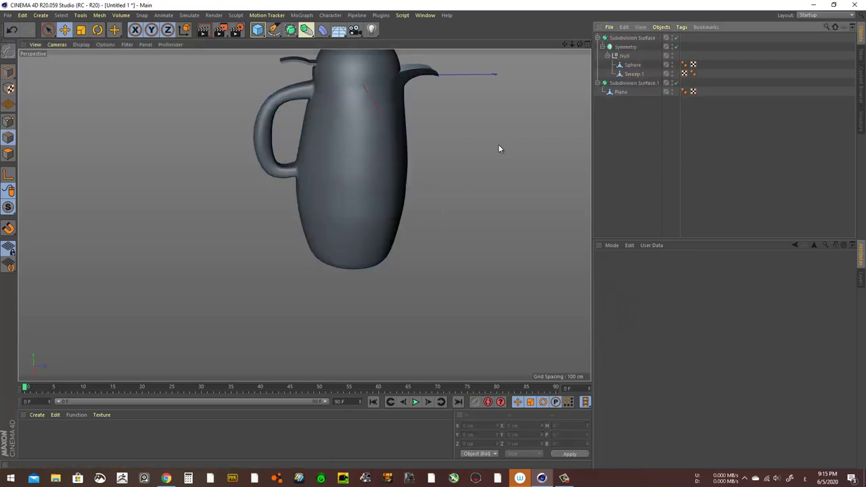
{"action": "mouse_move", "coordinate": [498, 145]}
{"action": "left_mouse_down", "text": "alt"}
{"action": "mouse_move", "coordinate": [446, 101]}
{"action": "mouse_move", "coordinate": [398, 154]}
{"action": "mouse_move", "coordinate": [347, 133]}
{"action": "mouse_move", "coordinate": [396, 138]}
{"action": "mouse_move", "coordinate": [366, 121]}
{"action": "left_mouse_up", "text": "alt"}
Select a horizontal edge loop on the body and Edge Slide it slightly down.
{"action": "left_click", "coordinate": [629, 74]}
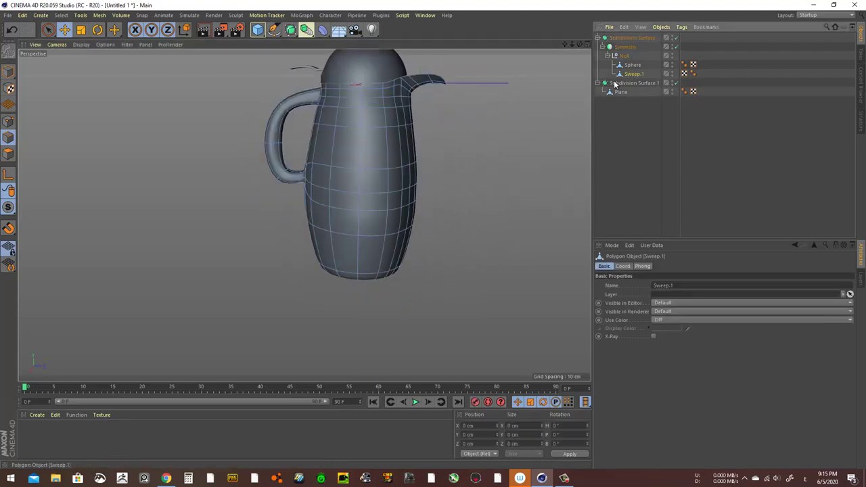
{"action": "double_click", "coordinate": [359, 194]}
{"action": "double_click", "coordinate": [324, 192], "text": "shift"}
{"action": "left_click_drag", "start_coordinate": [320, 203], "coordinate": [309, 188], "text": "alt"}
{"action": "key", "text": "space"}
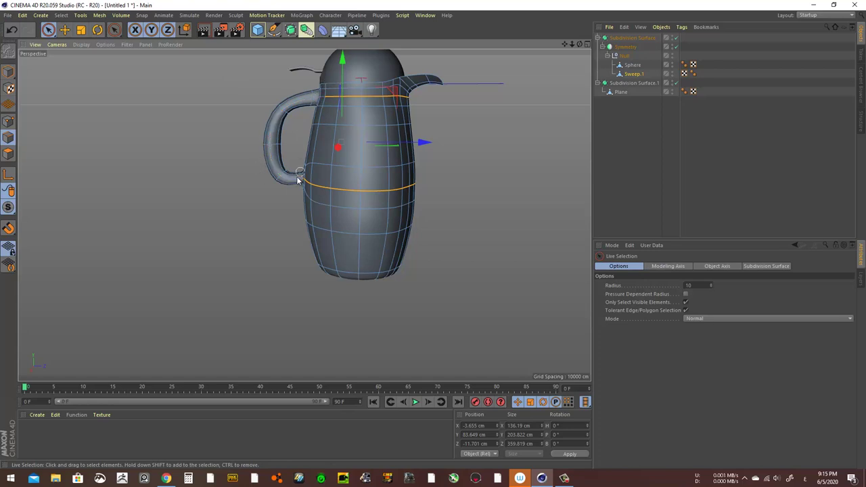
{"action": "left_click", "coordinate": [298, 90], "text": "ctrl"}
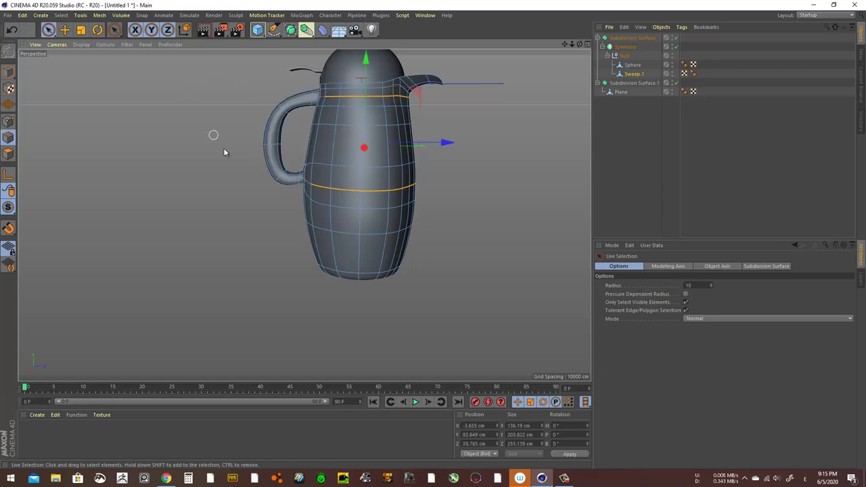
{"action": "right_click", "coordinate": [249, 191]}
{"action": "left_click", "coordinate": [287, 350]}
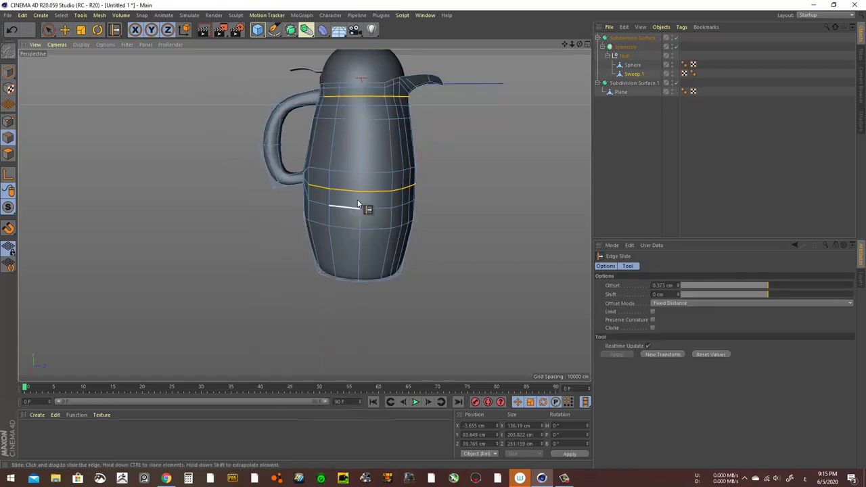
{"action": "left_click_drag", "start_coordinate": [351, 197], "coordinate": [344, 212]}
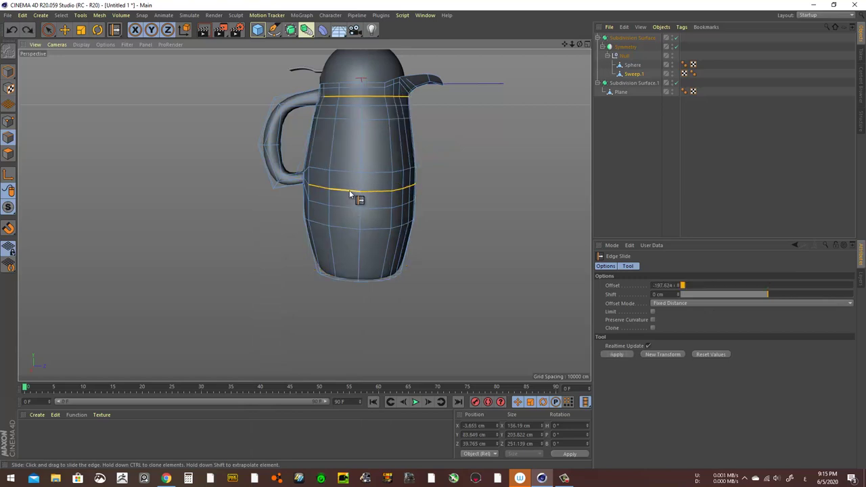
{"action": "key", "text": "space"}
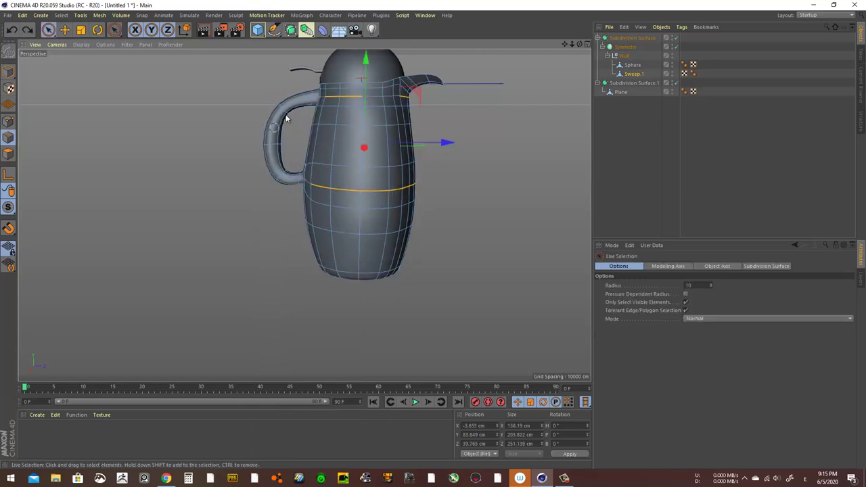
Edge Slide another horizontal loop lower down the body, settling it slightly higher.
{"action": "mouse_move", "coordinate": [407, 115]}
{"action": "left_mouse_down", "text": "alt"}
{"action": "mouse_move", "coordinate": [354, 139]}
{"action": "mouse_move", "coordinate": [466, 142]}
{"action": "left_mouse_up", "text": "alt"}
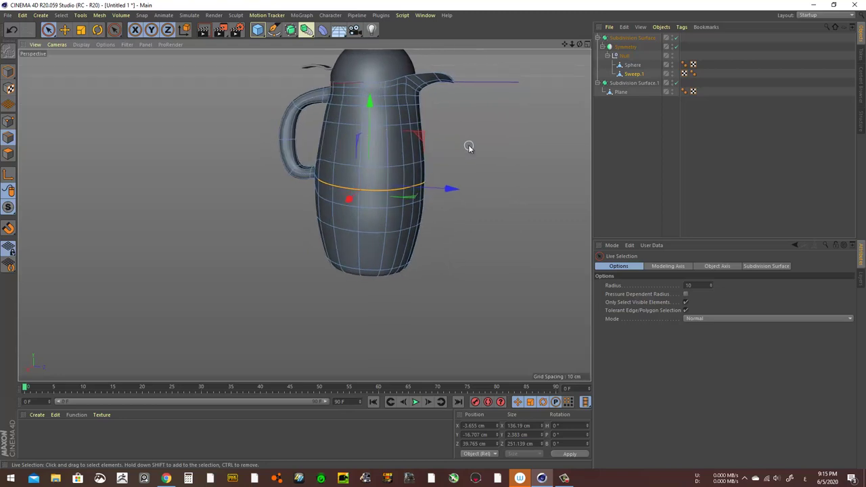
{"action": "right_click", "coordinate": [468, 145]}
{"action": "left_click", "coordinate": [501, 302]}
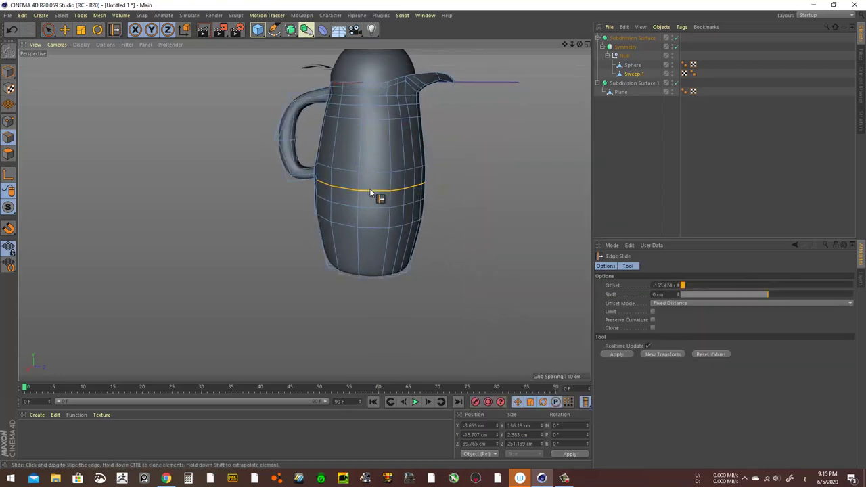
{"action": "mouse_move", "coordinate": [370, 192]}
{"action": "left_mouse_down"}
{"action": "mouse_move", "coordinate": [369, 204]}
{"action": "mouse_move", "coordinate": [374, 172]}
{"action": "mouse_move", "coordinate": [396, 174]}
{"action": "mouse_move", "coordinate": [331, 188]}
{"action": "mouse_move", "coordinate": [364, 166]}
{"action": "mouse_move", "coordinate": [360, 160]}
{"action": "left_mouse_up"}
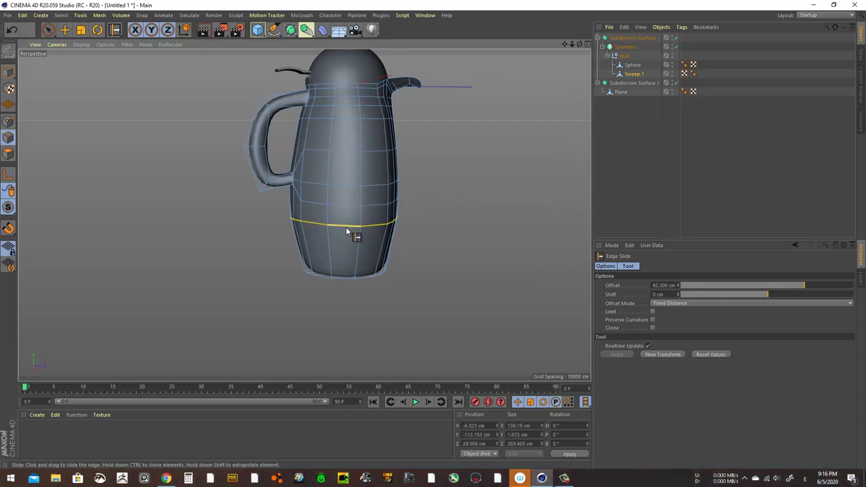
{"action": "left_click_drag", "start_coordinate": [346, 249], "coordinate": [346, 257]}
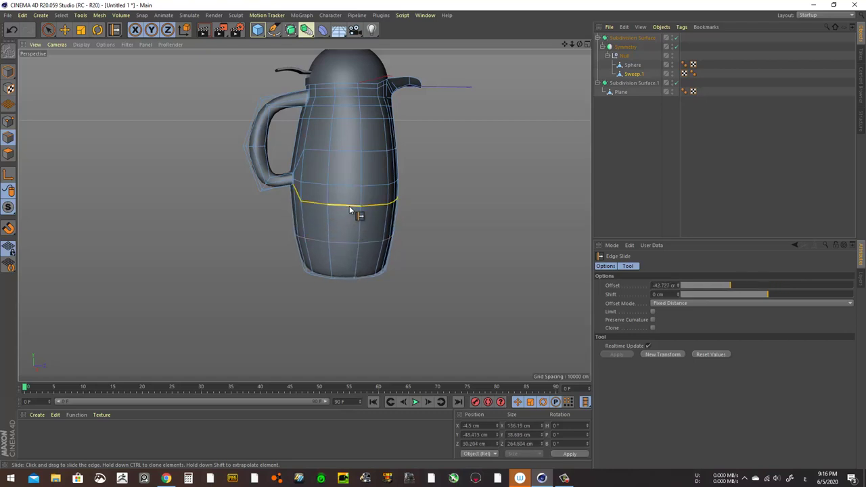
{"action": "left_click_drag", "start_coordinate": [350, 218], "coordinate": [357, 168]}
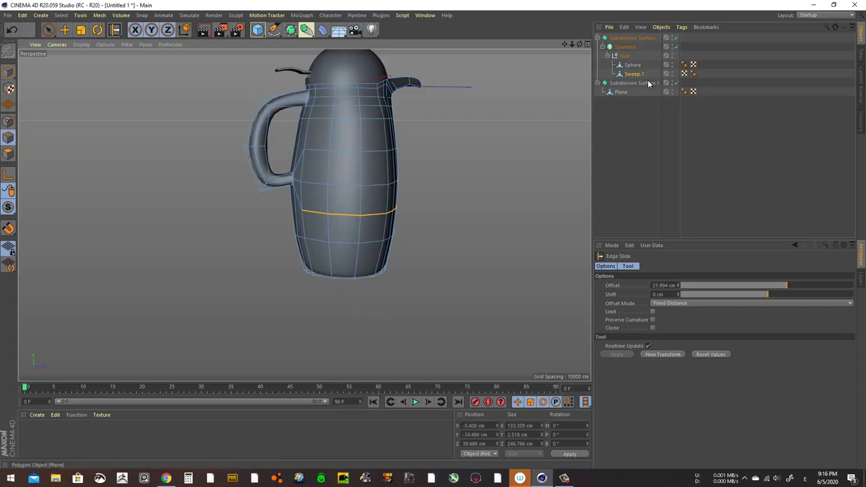
Create a new material Mat and apply it to the Sphere lid, turning it white.
{"action": "left_click", "coordinate": [641, 120]}
{"action": "mouse_move", "coordinate": [393, 184]}
{"action": "left_mouse_down", "text": "alt"}
{"action": "mouse_move", "coordinate": [461, 186]}
{"action": "mouse_move", "coordinate": [467, 207]}
{"action": "mouse_move", "coordinate": [371, 196]}
{"action": "mouse_move", "coordinate": [368, 174]}
{"action": "mouse_move", "coordinate": [348, 203]}
{"action": "mouse_move", "coordinate": [267, 221]}
{"action": "mouse_move", "coordinate": [313, 209]}
{"action": "left_mouse_up", "text": "alt"}
{"action": "double_click", "coordinate": [82, 428]}
{"action": "left_click_drag", "start_coordinate": [28, 432], "coordinate": [327, 165]}
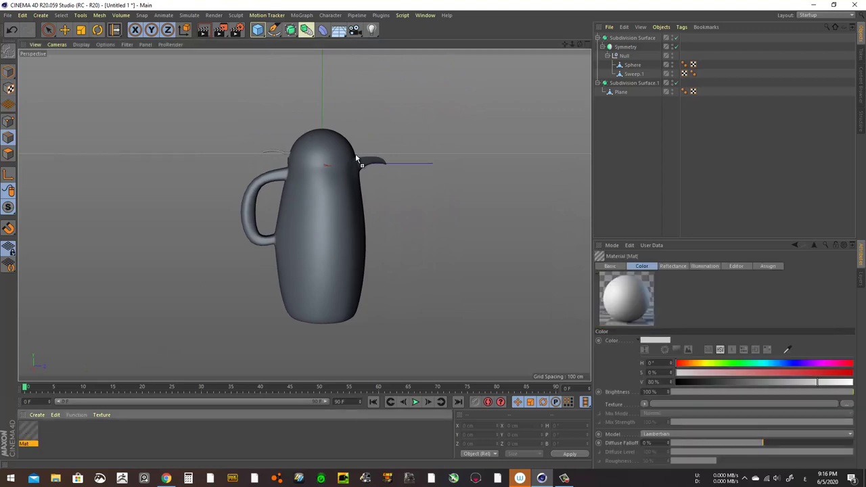
{"action": "mouse_move", "coordinate": [339, 219]}
{"action": "left_mouse_down", "text": "alt"}
{"action": "mouse_move", "coordinate": [323, 248]}
{"action": "mouse_move", "coordinate": [361, 173]}
{"action": "mouse_move", "coordinate": [291, 215]}
{"action": "mouse_move", "coordinate": [82, 89]}
{"action": "left_mouse_up", "text": "alt"}
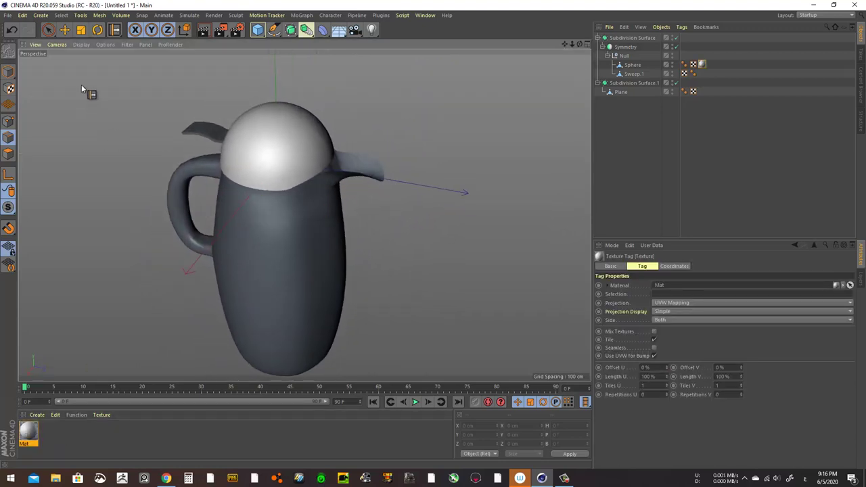
Select the Subdivision Surface object in Model mode with the Move tool.
{"action": "left_click", "coordinate": [69, 32]}
{"action": "left_click", "coordinate": [282, 186]}
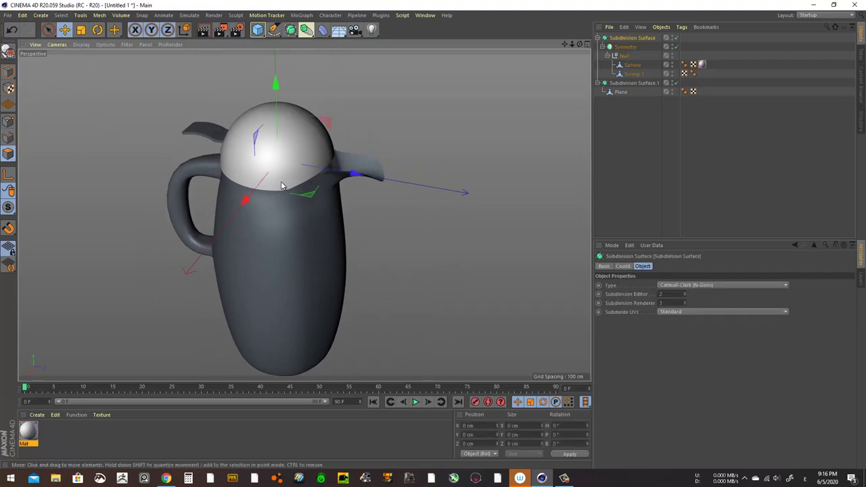
{"action": "left_click", "coordinate": [8, 71]}
{"action": "mouse_move", "coordinate": [312, 226]}
{"action": "left_mouse_down", "text": "alt"}
{"action": "mouse_move", "coordinate": [296, 247]}
{"action": "mouse_move", "coordinate": [355, 192]}
{"action": "mouse_move", "coordinate": [377, 199]}
{"action": "left_mouse_up", "text": "alt"}
Maximize the Right view, select Sweep.1, and zoom in on the jug's profile.
{"action": "left_click", "coordinate": [587, 45]}
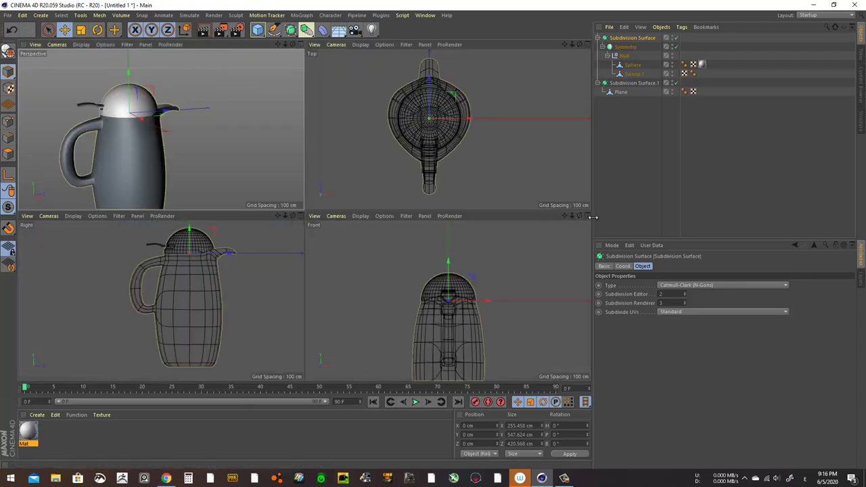
{"action": "left_click", "coordinate": [301, 216]}
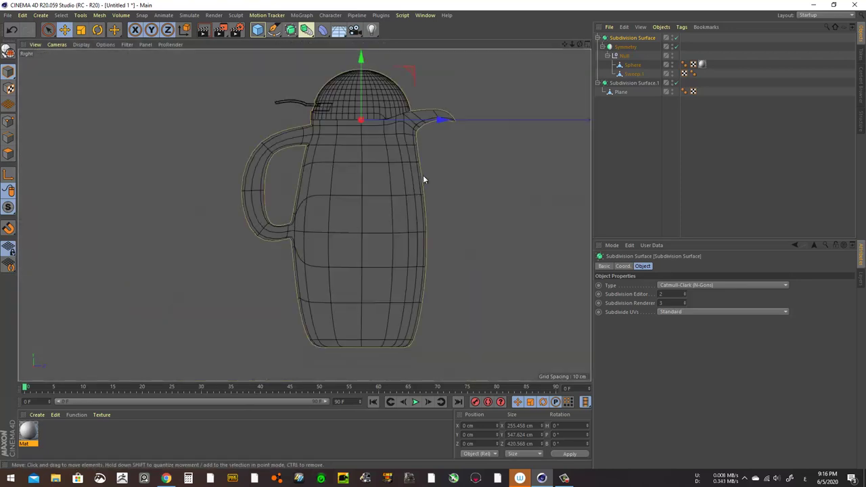
{"action": "middle_click_drag", "start_coordinate": [423, 180], "coordinate": [371, 195], "text": "alt"}
{"action": "left_click", "coordinate": [632, 74]}
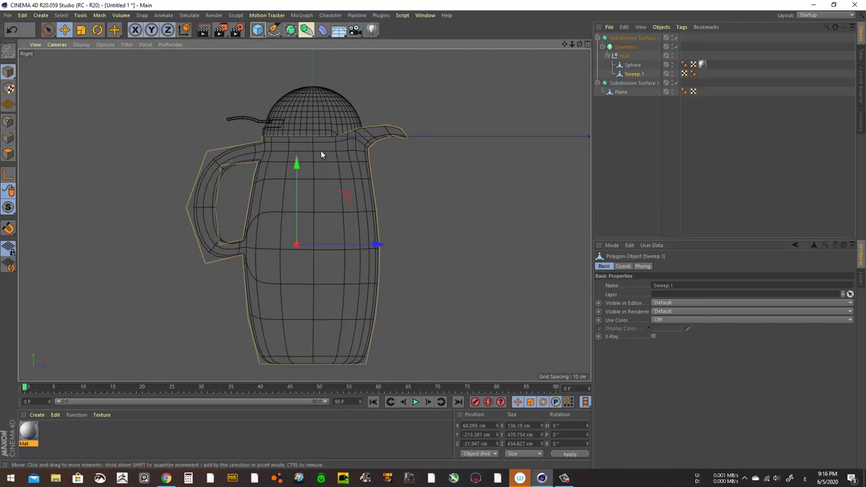
{"action": "scroll", "coordinate": [350, 146], "scroll_direction": "up", "scroll_amount": 2}
{"action": "scroll", "coordinate": [357, 151], "scroll_direction": "up", "scroll_amount": 2}
{"action": "scroll", "coordinate": [357, 150], "scroll_direction": "up", "scroll_amount": 2}
{"action": "scroll", "coordinate": [354, 150], "scroll_direction": "up", "scroll_amount": 2}
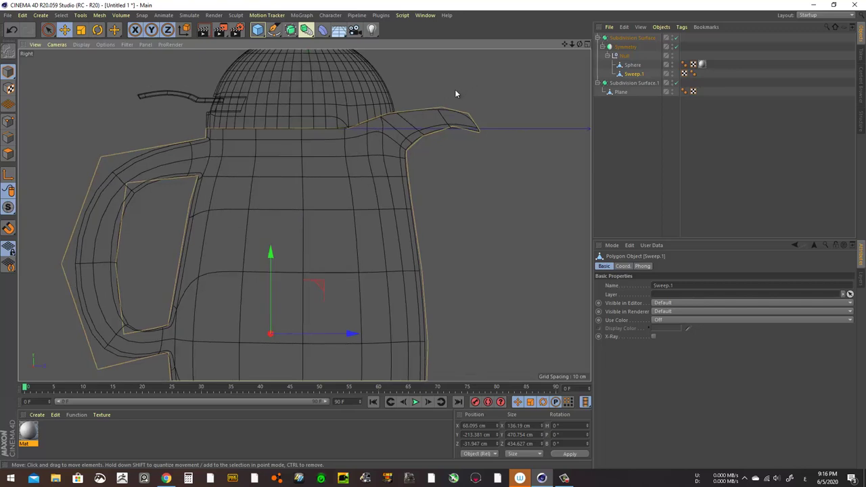
Return to the full Perspective view in Polygon mode.
{"action": "left_click", "coordinate": [586, 45]}
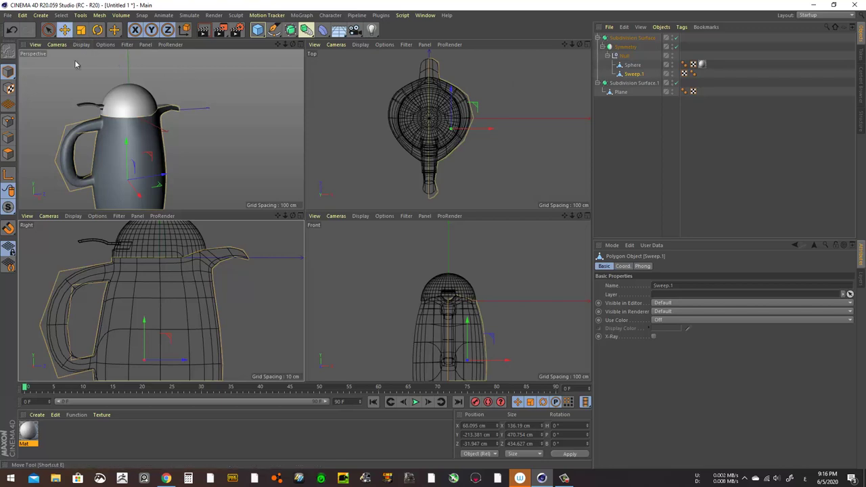
{"action": "left_click", "coordinate": [300, 45]}
{"action": "left_click", "coordinate": [8, 154]}
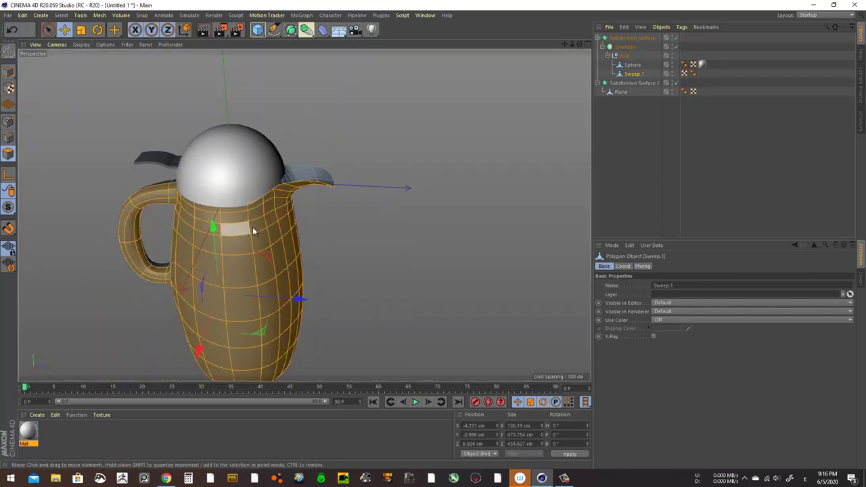
Extrude the spout polygons to a -11.3 cm offset with 1 subdivision.
{"action": "right_click", "coordinate": [392, 215]}
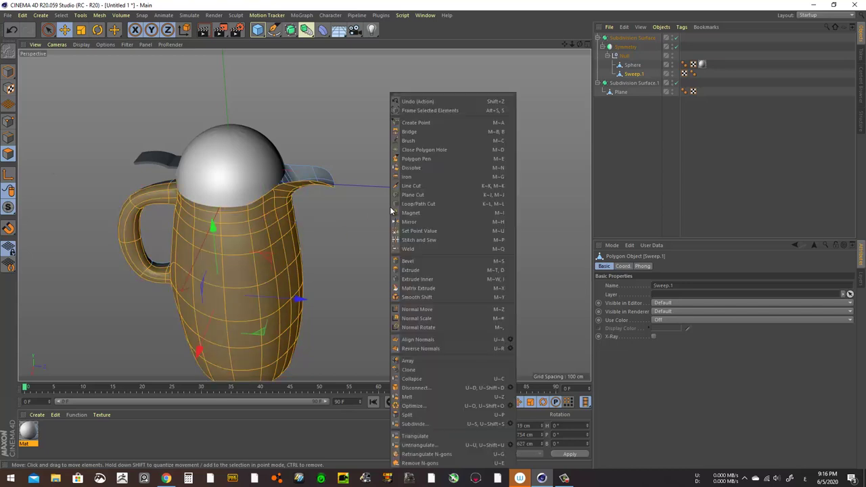
{"action": "left_click", "coordinate": [411, 270]}
{"action": "scroll", "coordinate": [402, 253], "scroll_direction": "up", "scroll_amount": 2}
{"action": "scroll", "coordinate": [378, 189], "scroll_direction": "up", "scroll_amount": 3}
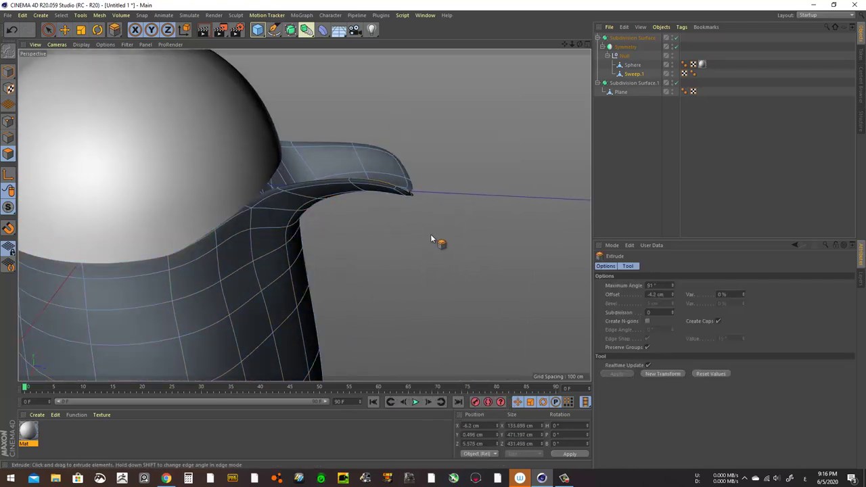
{"action": "left_click_drag", "start_coordinate": [431, 234], "coordinate": [434, 234]}
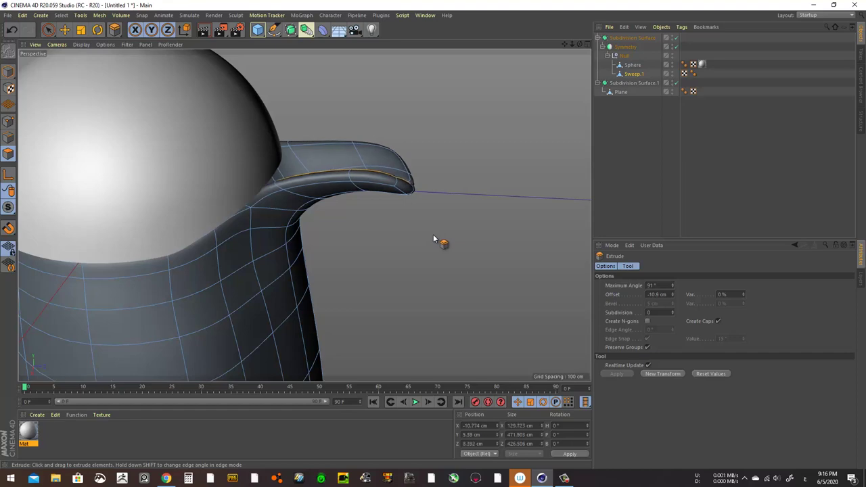
{"action": "scroll", "coordinate": [412, 188], "scroll_direction": "down", "scroll_amount": 3}
{"action": "mouse_move", "coordinate": [412, 187]}
{"action": "left_mouse_down", "text": "alt"}
{"action": "mouse_move", "coordinate": [296, 183]}
{"action": "mouse_move", "coordinate": [368, 217]}
{"action": "left_mouse_up", "text": "alt"}
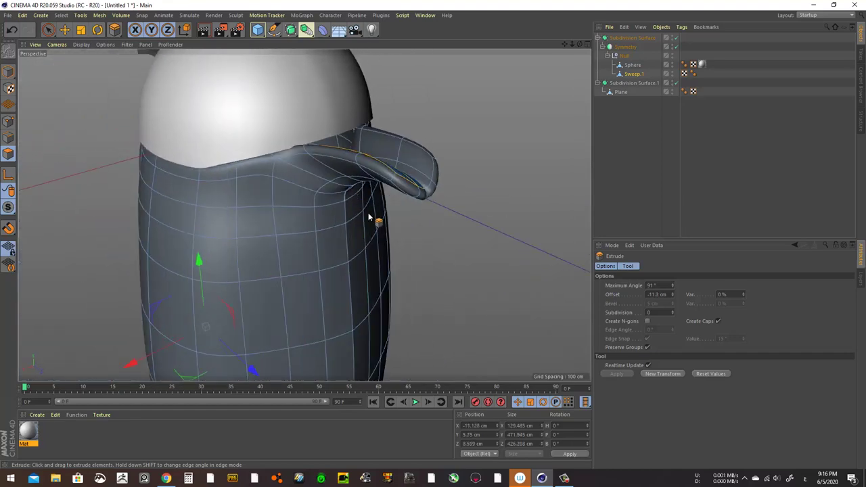
{"action": "left_click", "coordinate": [673, 312]}
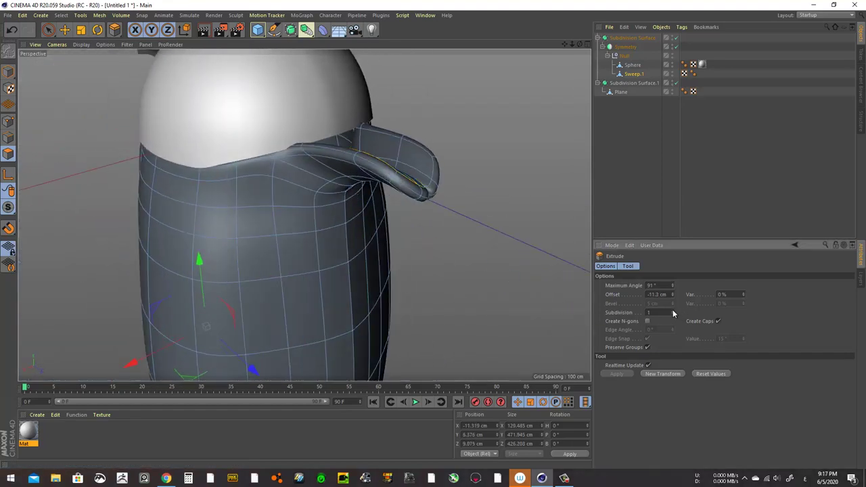
Orbit to the front of the jug and switch to the four-view layout.
{"action": "mouse_move", "coordinate": [455, 228]}
{"action": "left_mouse_down", "text": "alt"}
{"action": "mouse_move", "coordinate": [325, 193]}
{"action": "mouse_move", "coordinate": [465, 189]}
{"action": "left_mouse_up", "text": "alt"}
{"action": "scroll", "coordinate": [465, 189], "scroll_direction": "down", "scroll_amount": 2}
{"action": "left_click", "coordinate": [587, 45]}
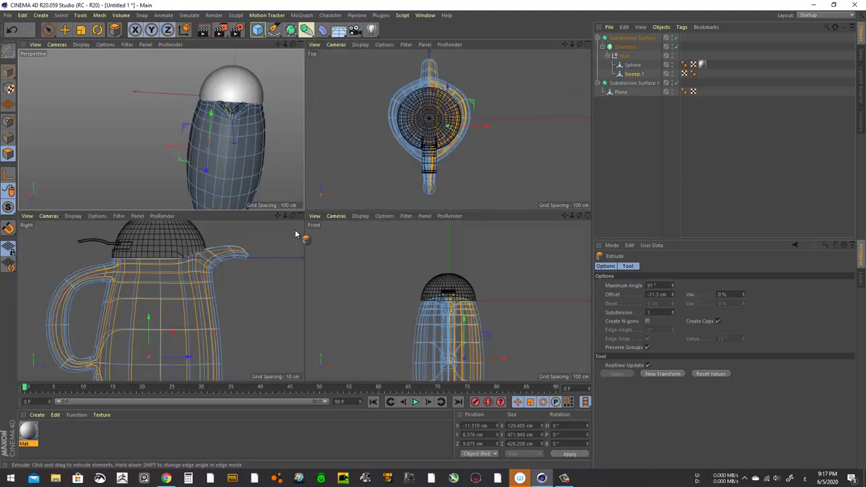
Maximize the Front view and rectangle-select across the jug's left side, then clear it.
{"action": "left_click", "coordinate": [588, 216]}
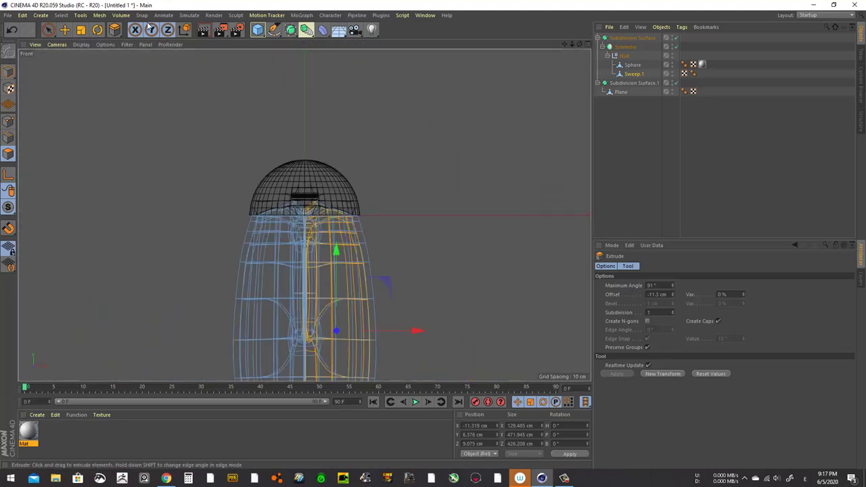
{"action": "left_click", "coordinate": [49, 30]}
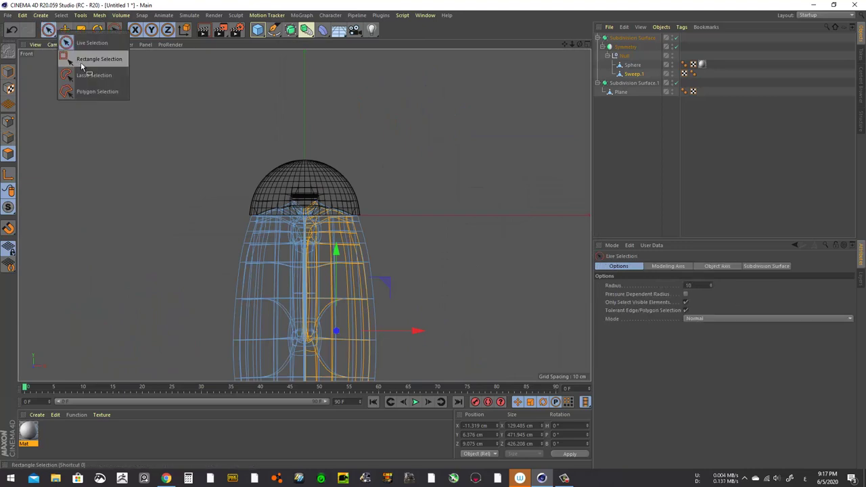
{"action": "left_click_drag", "start_coordinate": [48, 29], "coordinate": [81, 56]}
{"action": "middle_click_drag", "start_coordinate": [302, 201], "coordinate": [302, 93], "text": "alt"}
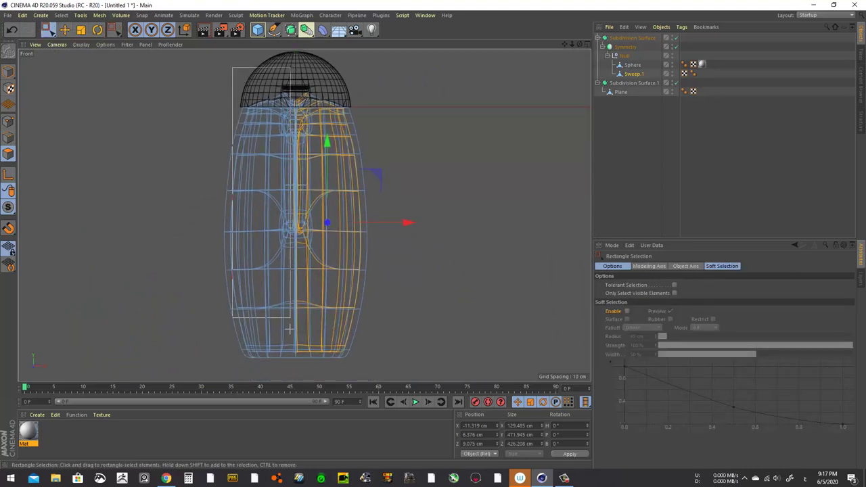
{"action": "left_click_drag", "start_coordinate": [290, 330], "coordinate": [299, 369]}
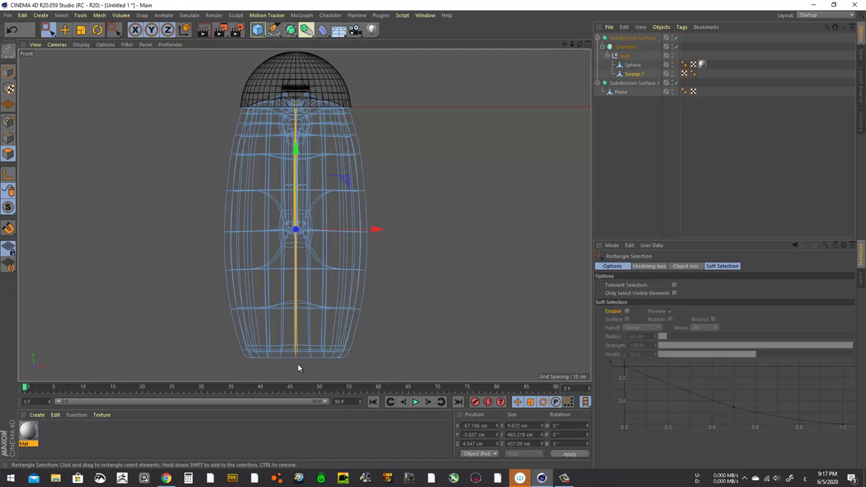
{"action": "left_click", "coordinate": [300, 366]}
Select the handle's vertical centre edge loop in Perspective, then move Sweep.1 to the top level.
{"action": "key", "text": "F1"}
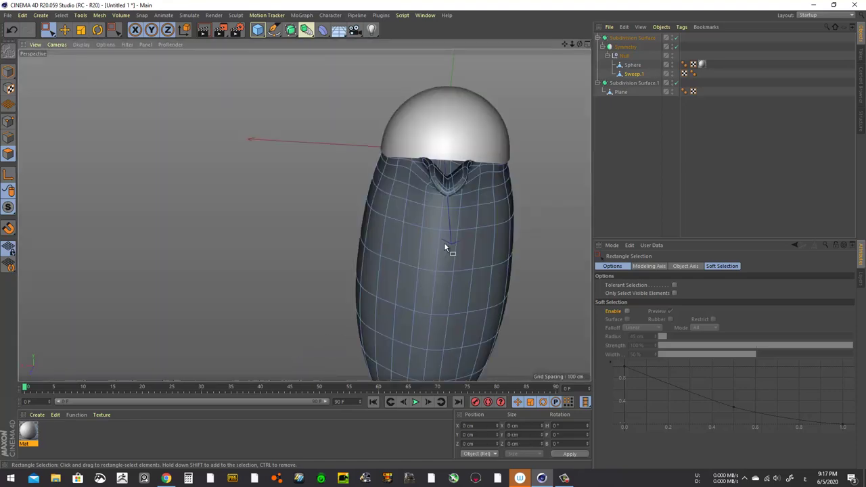
{"action": "scroll", "coordinate": [519, 217], "scroll_direction": "up", "scroll_amount": 3}
{"action": "scroll", "coordinate": [484, 185], "scroll_direction": "up", "scroll_amount": 3}
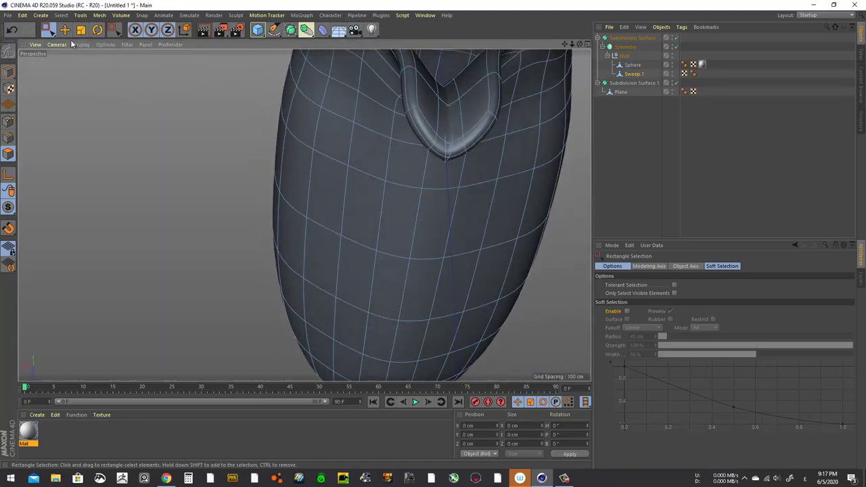
{"action": "left_click", "coordinate": [65, 29]}
{"action": "left_click", "coordinate": [8, 137]}
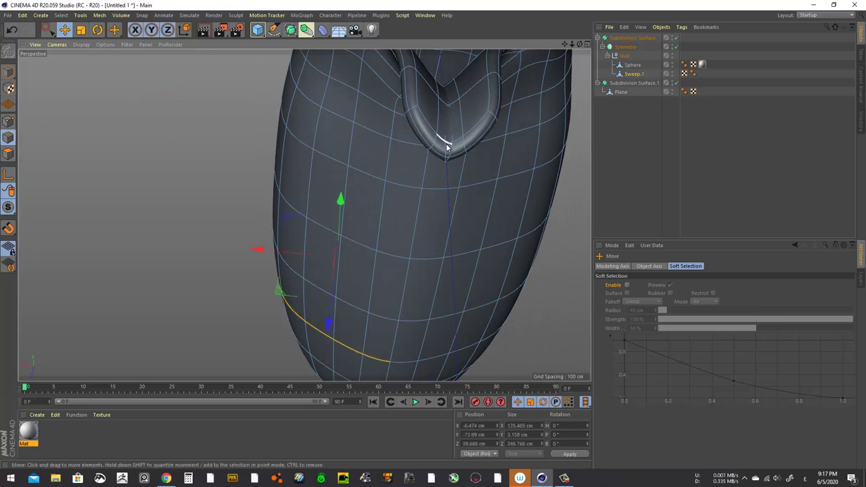
{"action": "double_click", "coordinate": [447, 154]}
{"action": "left_click", "coordinate": [446, 154]}
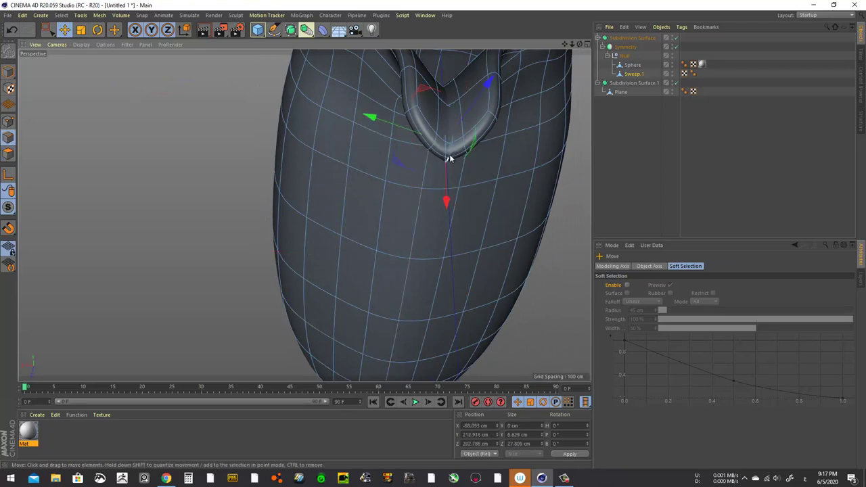
{"action": "double_click", "coordinate": [457, 154]}
{"action": "left_click_drag", "start_coordinate": [643, 80], "coordinate": [632, 164]}
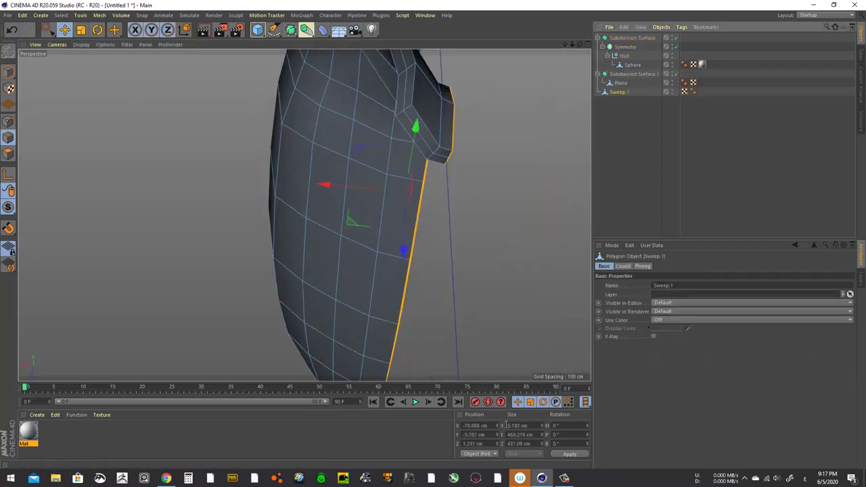
Flatten the handle's edge loop to X size 0, then set object and edge Position X to 0.
{"action": "left_click_drag", "start_coordinate": [501, 426], "coordinate": [459, 430]}
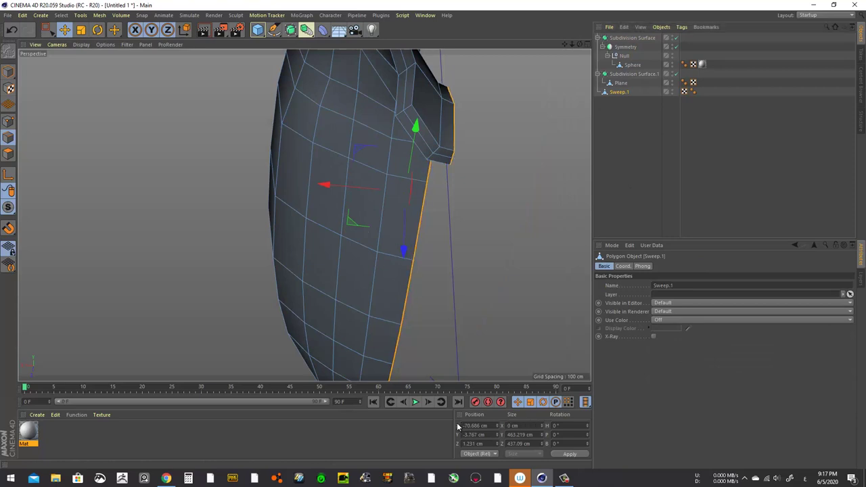
{"action": "key", "text": "ctrl+z"}
{"action": "key", "text": "ctrl+y"}
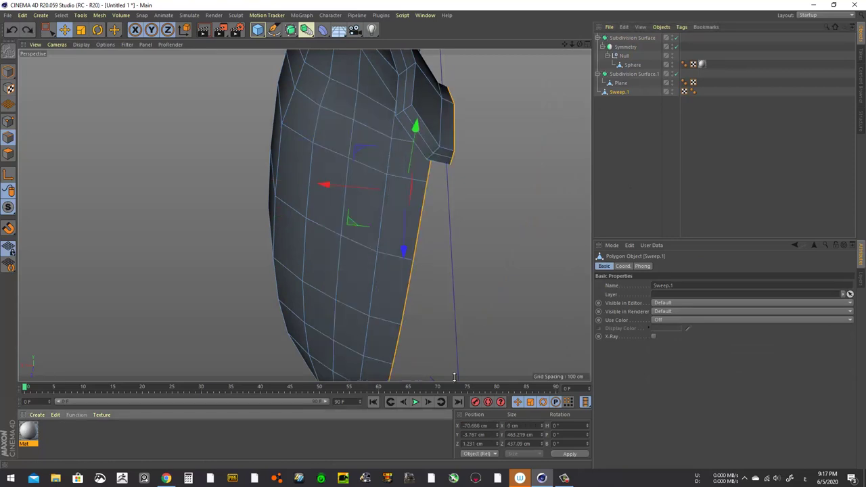
{"action": "left_click", "coordinate": [9, 72]}
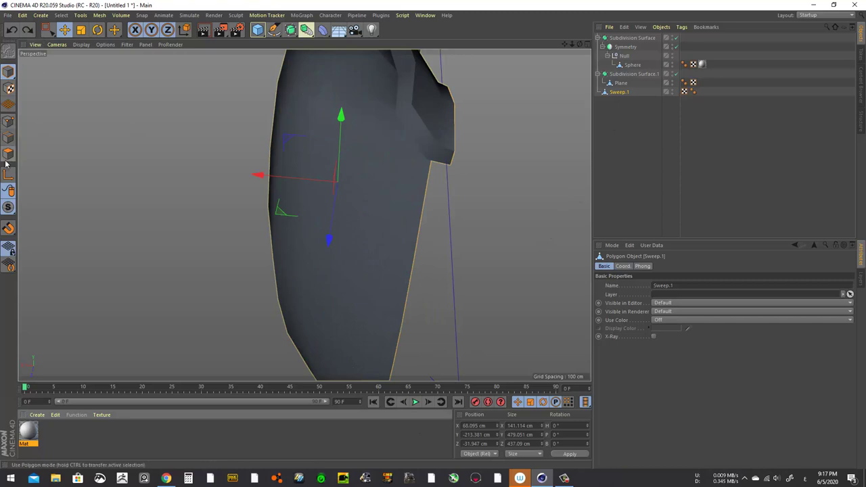
{"action": "double_click", "coordinate": [474, 425]}
{"action": "type", "text": "0"}
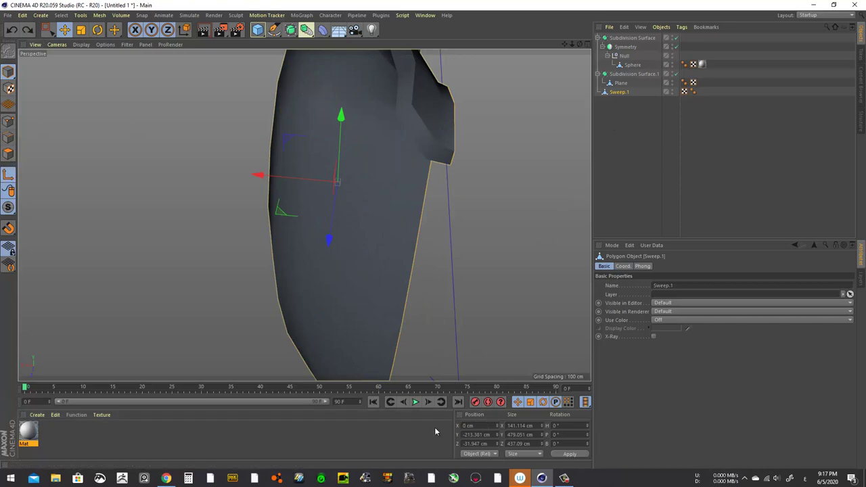
{"action": "key", "text": "Return"}
{"action": "left_click", "coordinate": [9, 138]}
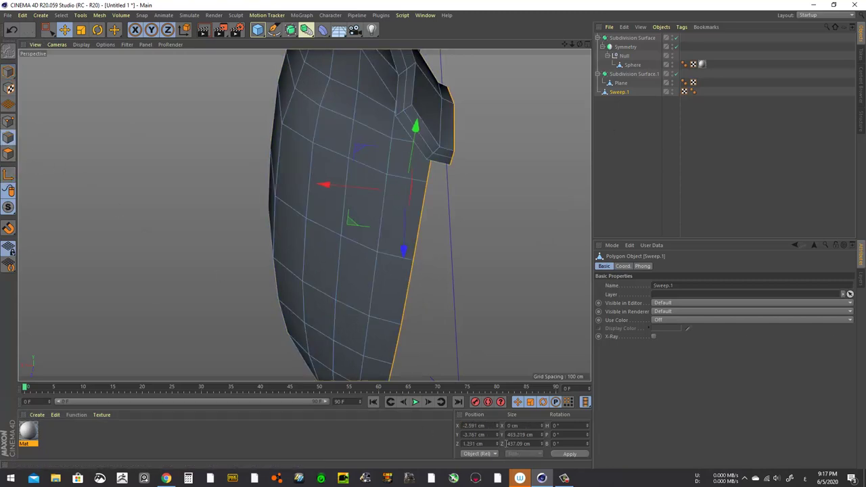
{"action": "type", "text": "0"}
{"action": "key", "text": "Return"}
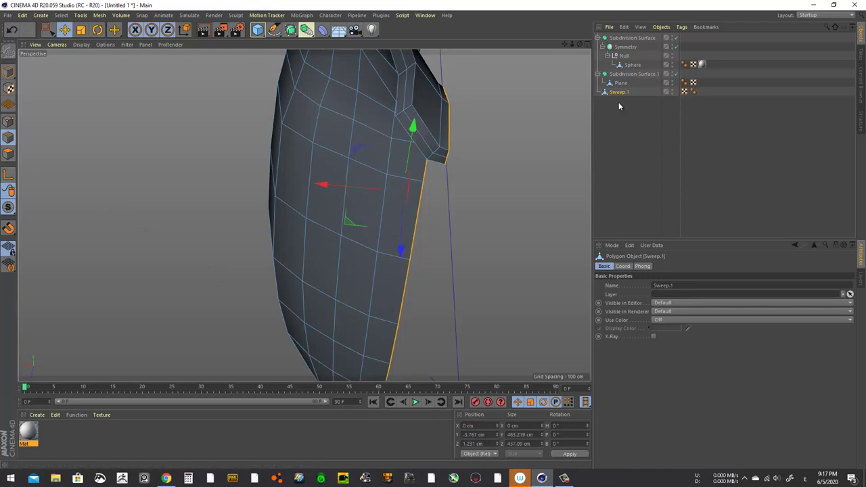
Place Sweep.1 under the Null beside Sphere and view the smoothed handle from the side.
{"action": "left_click_drag", "start_coordinate": [619, 92], "coordinate": [631, 76]}
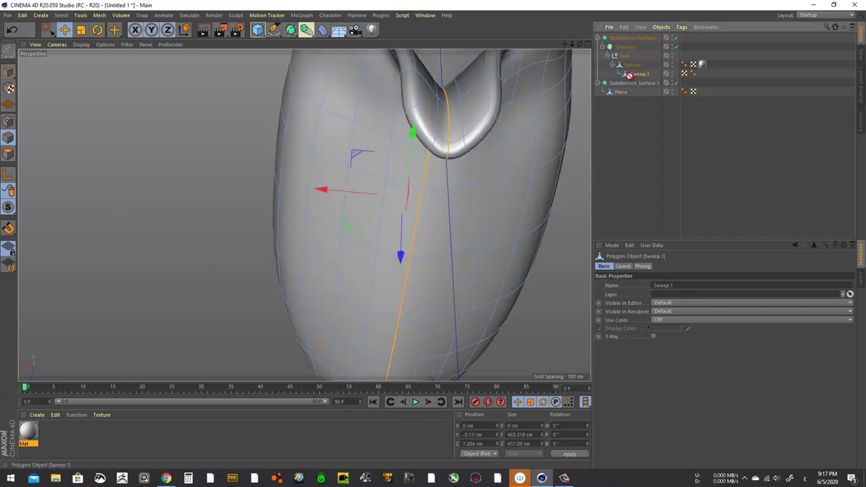
{"action": "key", "text": "ctrl+z"}
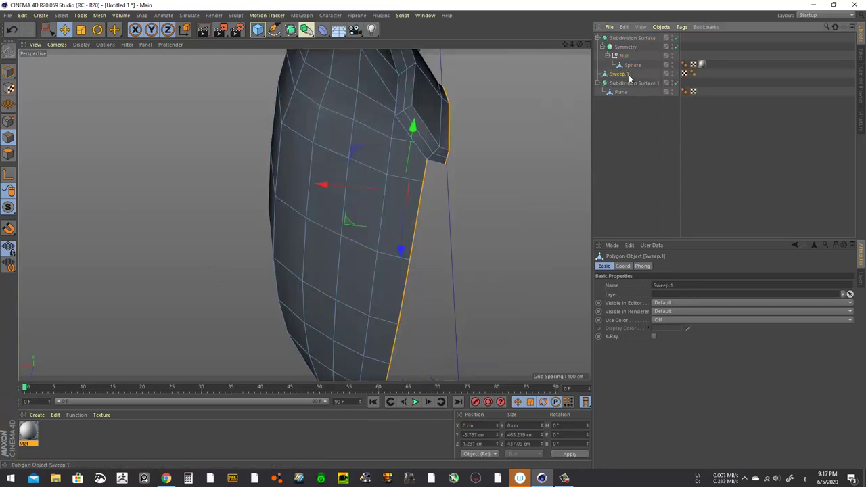
{"action": "key", "text": "ctrl+y"}
{"action": "left_click", "coordinate": [624, 170]}
{"action": "mouse_move", "coordinate": [494, 117]}
{"action": "left_mouse_down", "text": "alt"}
{"action": "mouse_move", "coordinate": [509, 144]}
{"action": "mouse_move", "coordinate": [518, 119]}
{"action": "left_mouse_up", "text": "alt"}
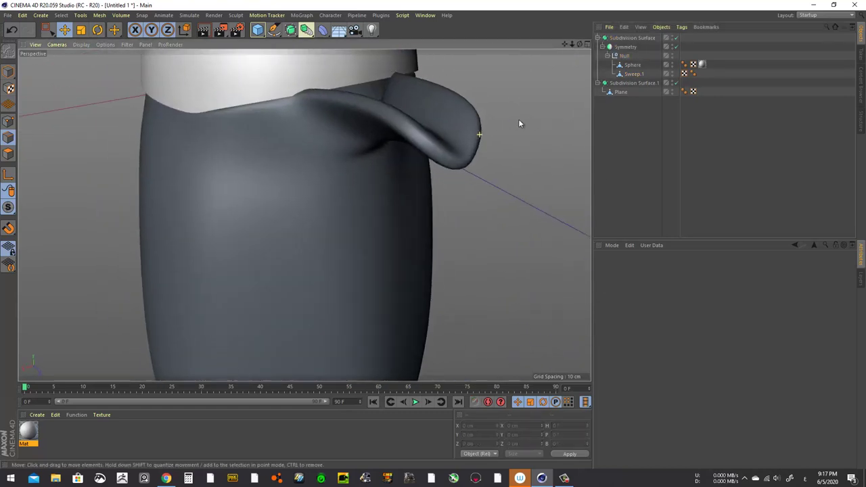
{"action": "key", "text": "h"}
{"action": "mouse_move", "coordinate": [371, 166]}
{"action": "left_mouse_down", "text": "alt"}
{"action": "mouse_move", "coordinate": [468, 149]}
{"action": "mouse_move", "coordinate": [443, 137]}
{"action": "mouse_move", "coordinate": [512, 128]}
{"action": "left_mouse_up", "text": "alt"}
{"action": "scroll", "coordinate": [368, 223], "scroll_direction": "up", "scroll_amount": 5}
{"action": "scroll", "coordinate": [420, 199], "scroll_direction": "up", "scroll_amount": 3}
{"action": "scroll", "coordinate": [458, 172], "scroll_direction": "up", "scroll_amount": 3}
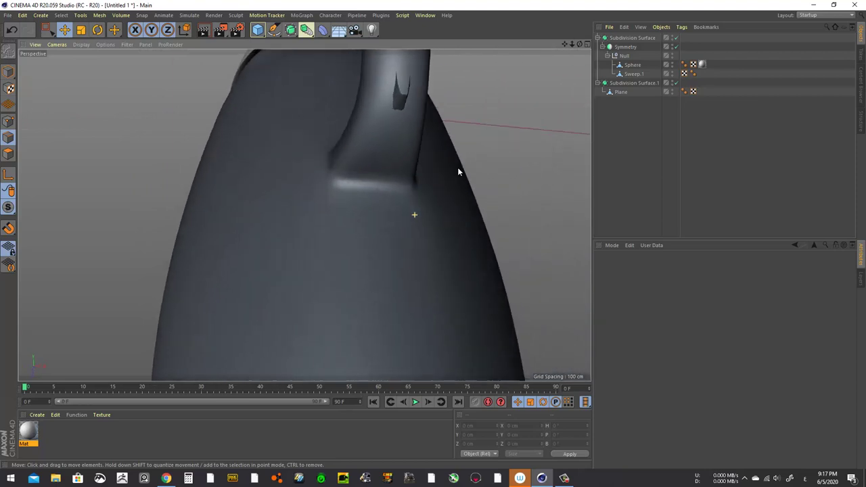
{"action": "left_click_drag", "start_coordinate": [457, 172], "coordinate": [503, 191], "text": "alt"}
Select a small handle edge and move Sweep.1 back out of the Null to the top level.
{"action": "left_click", "coordinate": [633, 73]}
{"action": "mouse_move", "coordinate": [379, 203]}
{"action": "left_mouse_down", "text": "alt"}
{"action": "mouse_move", "coordinate": [304, 214]}
{"action": "mouse_move", "coordinate": [447, 163]}
{"action": "left_mouse_up", "text": "alt"}
{"action": "left_click", "coordinate": [448, 167]}
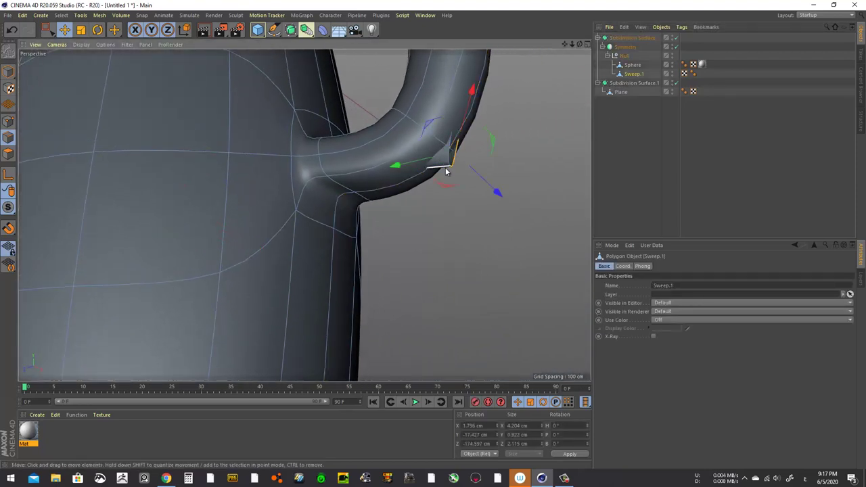
{"action": "left_click_drag", "start_coordinate": [635, 74], "coordinate": [617, 93]}
{"action": "mouse_move", "coordinate": [533, 130]}
{"action": "left_mouse_down", "text": "alt"}
{"action": "mouse_move", "coordinate": [448, 218]}
{"action": "mouse_move", "coordinate": [507, 251]}
{"action": "mouse_move", "coordinate": [437, 238]}
{"action": "mouse_move", "coordinate": [359, 203]}
{"action": "mouse_move", "coordinate": [386, 180]}
{"action": "mouse_move", "coordinate": [482, 178]}
{"action": "mouse_move", "coordinate": [414, 169]}
{"action": "mouse_move", "coordinate": [304, 215]}
{"action": "mouse_move", "coordinate": [389, 219]}
{"action": "mouse_move", "coordinate": [352, 257]}
{"action": "mouse_move", "coordinate": [401, 308]}
{"action": "mouse_move", "coordinate": [459, 228]}
{"action": "mouse_move", "coordinate": [470, 194]}
{"action": "mouse_move", "coordinate": [395, 195]}
{"action": "mouse_move", "coordinate": [362, 245]}
{"action": "mouse_move", "coordinate": [408, 313]}
{"action": "mouse_move", "coordinate": [447, 226]}
{"action": "mouse_move", "coordinate": [389, 221]}
{"action": "mouse_move", "coordinate": [352, 230]}
{"action": "left_mouse_up", "text": "alt"}
Delete the face at the handle's corner in Polygon mode.
{"action": "left_click", "coordinate": [9, 153]}
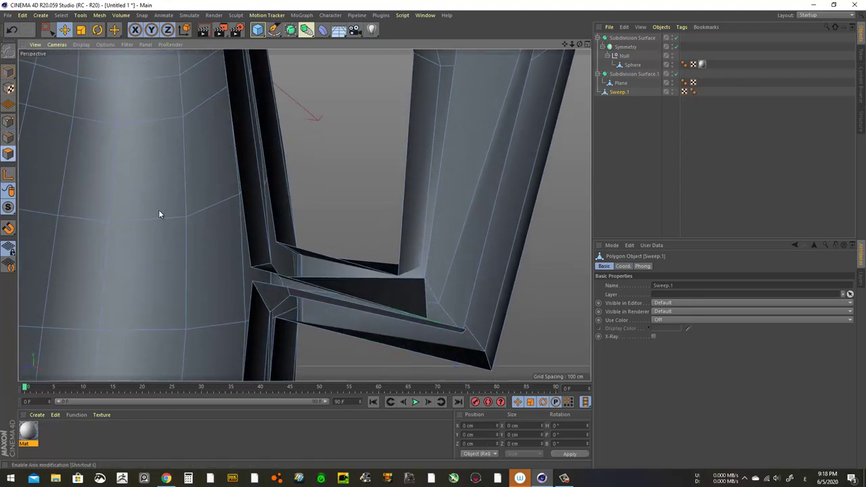
{"action": "left_click", "coordinate": [405, 305]}
{"action": "key", "text": "Delete"}
Select the short corner edge and the top corner edge around the new opening.
{"action": "mouse_move", "coordinate": [405, 303]}
{"action": "left_mouse_down", "text": "alt"}
{"action": "mouse_move", "coordinate": [445, 344]}
{"action": "mouse_move", "coordinate": [474, 334]}
{"action": "mouse_move", "coordinate": [461, 311]}
{"action": "mouse_move", "coordinate": [385, 294]}
{"action": "mouse_move", "coordinate": [352, 306]}
{"action": "mouse_move", "coordinate": [481, 331]}
{"action": "mouse_move", "coordinate": [358, 316]}
{"action": "mouse_move", "coordinate": [361, 281]}
{"action": "mouse_move", "coordinate": [196, 292]}
{"action": "mouse_move", "coordinate": [203, 273]}
{"action": "mouse_move", "coordinate": [265, 297]}
{"action": "mouse_move", "coordinate": [264, 318]}
{"action": "mouse_move", "coordinate": [284, 334]}
{"action": "mouse_move", "coordinate": [420, 308]}
{"action": "left_mouse_up", "text": "alt"}
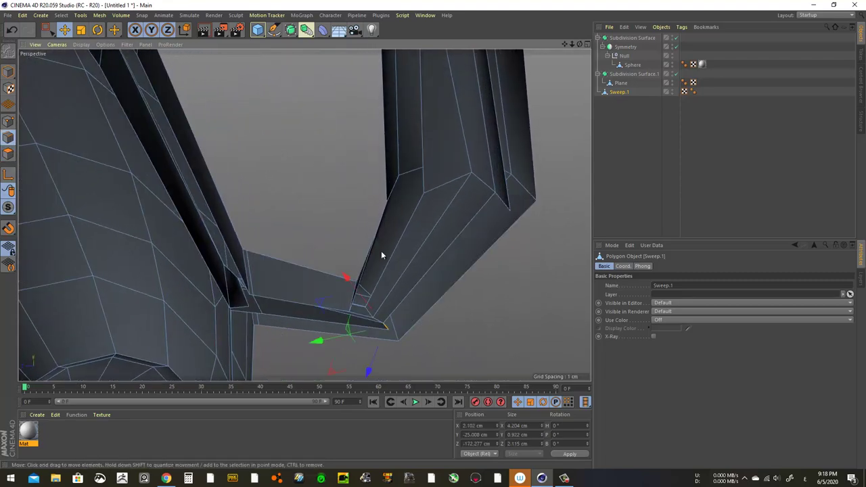
{"action": "mouse_move", "coordinate": [381, 256]}
{"action": "left_mouse_down", "text": "alt"}
{"action": "mouse_move", "coordinate": [453, 257]}
{"action": "mouse_move", "coordinate": [429, 238]}
{"action": "mouse_move", "coordinate": [446, 224]}
{"action": "left_mouse_up", "text": "alt"}
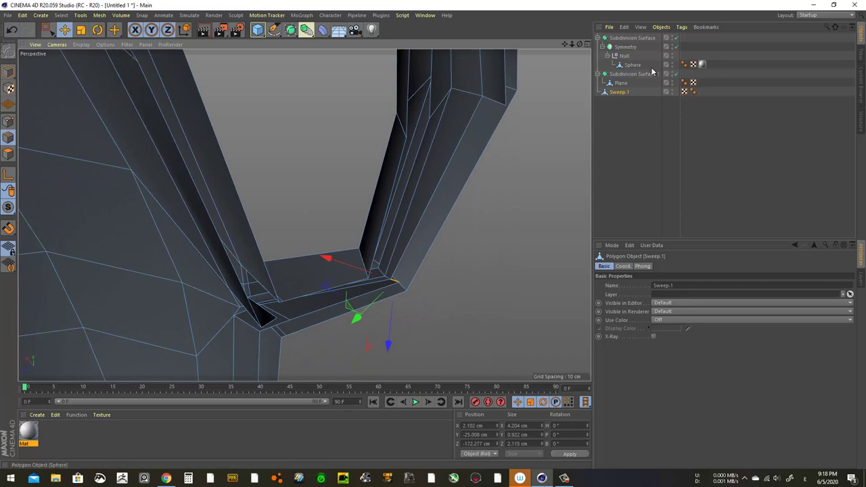
{"action": "left_click", "coordinate": [418, 229]}
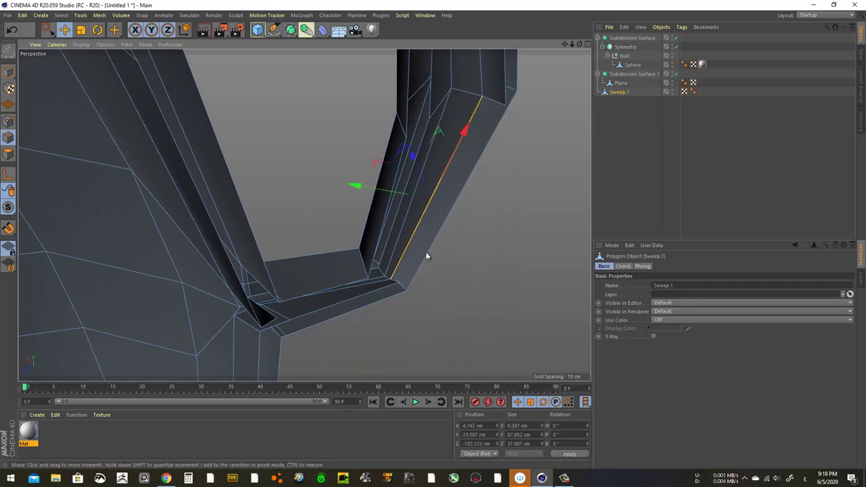
{"action": "left_click", "coordinate": [396, 283]}
{"action": "left_click", "coordinate": [497, 118], "text": "shift"}
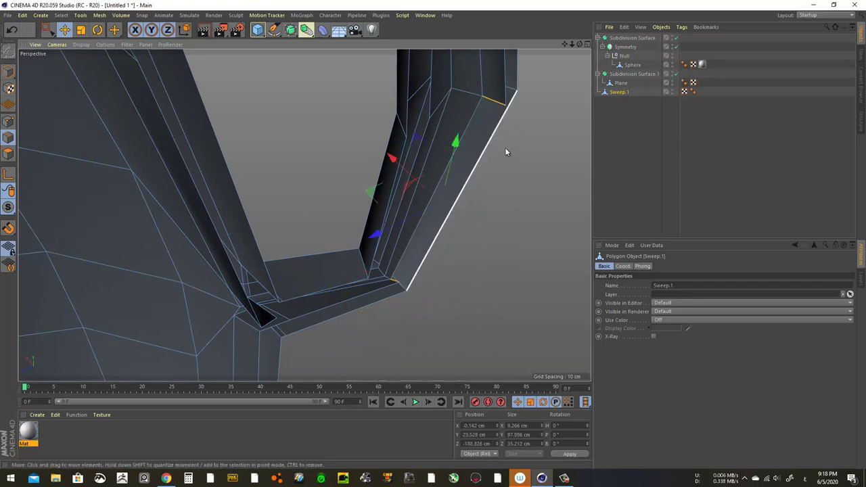
Activate Stitch and Sew to join edges at the handle's open corner.
{"action": "right_click", "coordinate": [522, 170]}
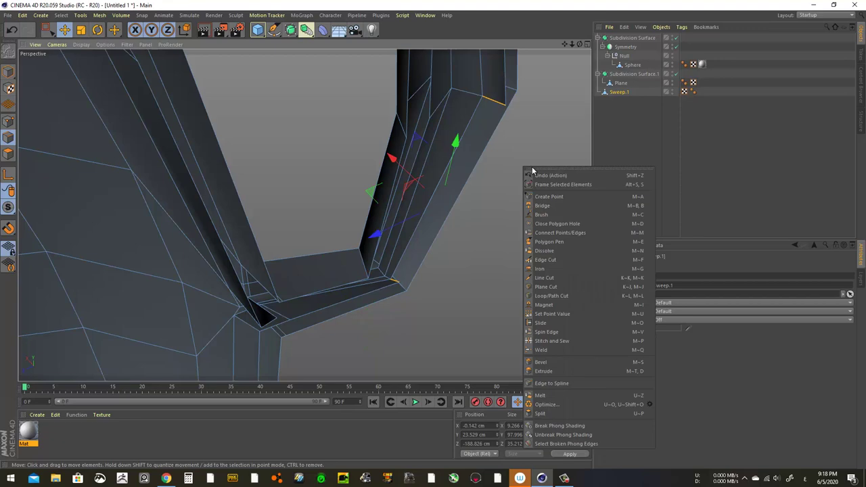
{"action": "left_click", "coordinate": [548, 352]}
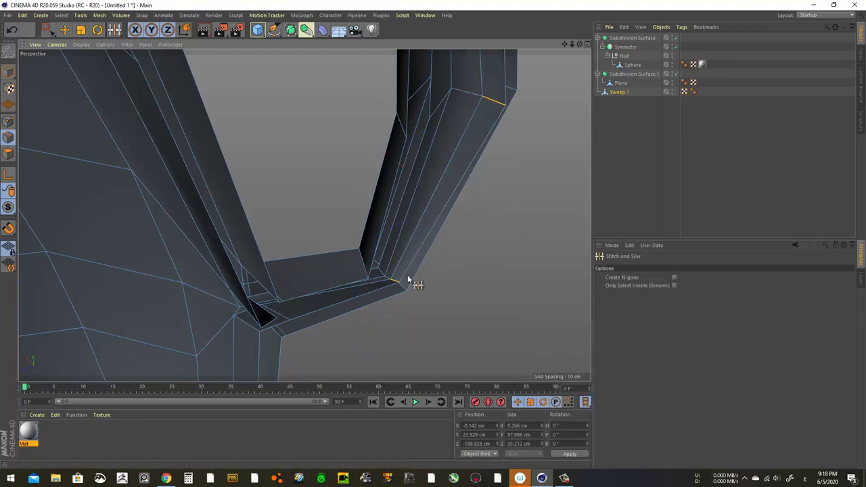
{"action": "mouse_move", "coordinate": [411, 284]}
{"action": "left_mouse_down", "text": "alt"}
{"action": "mouse_move", "coordinate": [398, 249]}
{"action": "mouse_move", "coordinate": [226, 205]}
{"action": "left_mouse_up", "text": "alt"}
{"action": "mouse_move", "coordinate": [226, 210]}
{"action": "right_mouse_down", "text": "alt"}
{"action": "mouse_move", "coordinate": [393, 251]}
{"action": "mouse_move", "coordinate": [395, 281]}
{"action": "right_mouse_up", "text": "alt"}
{"action": "mouse_move", "coordinate": [395, 281]}
{"action": "left_mouse_down", "text": "alt"}
{"action": "mouse_move", "coordinate": [343, 226]}
{"action": "mouse_move", "coordinate": [306, 361]}
{"action": "mouse_move", "coordinate": [301, 244]}
{"action": "mouse_move", "coordinate": [310, 262]}
{"action": "mouse_move", "coordinate": [381, 273]}
{"action": "mouse_move", "coordinate": [394, 234]}
{"action": "left_mouse_up", "text": "alt"}
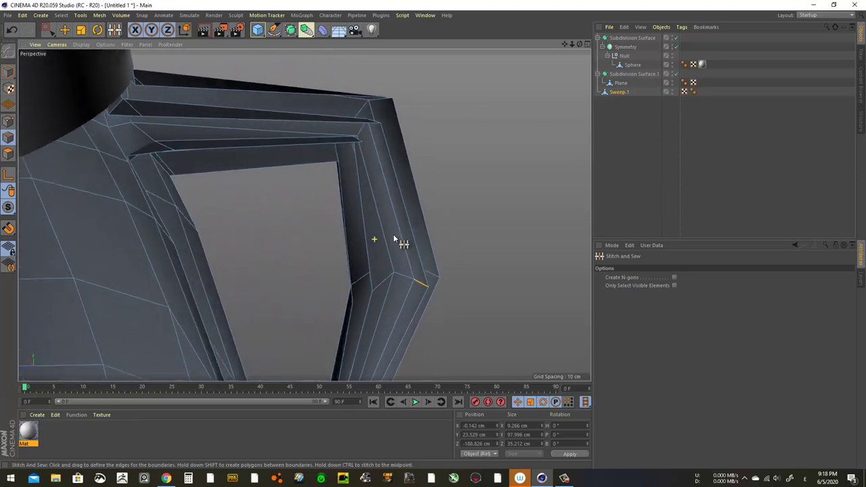
Select the frame's outer corner edge and set its Position X to 0.
{"action": "left_click", "coordinate": [64, 30]}
{"action": "left_click", "coordinate": [352, 223]}
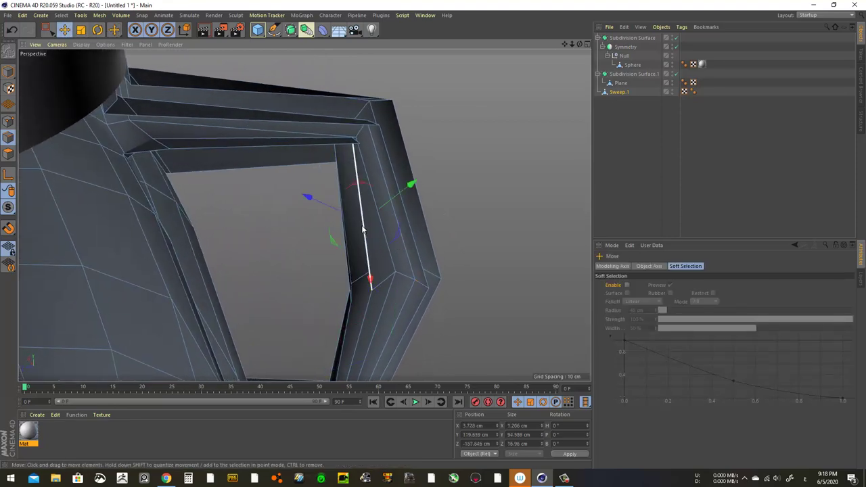
{"action": "mouse_move", "coordinate": [369, 296]}
{"action": "left_mouse_down", "text": "alt"}
{"action": "mouse_move", "coordinate": [304, 214]}
{"action": "mouse_move", "coordinate": [377, 217]}
{"action": "left_mouse_up", "text": "alt"}
{"action": "mouse_move", "coordinate": [358, 292]}
{"action": "left_mouse_down", "text": "alt"}
{"action": "mouse_move", "coordinate": [416, 261]}
{"action": "mouse_move", "coordinate": [386, 273]}
{"action": "mouse_move", "coordinate": [411, 292]}
{"action": "mouse_move", "coordinate": [404, 295]}
{"action": "mouse_move", "coordinate": [345, 312]}
{"action": "mouse_move", "coordinate": [352, 313]}
{"action": "mouse_move", "coordinate": [325, 298]}
{"action": "mouse_move", "coordinate": [377, 315]}
{"action": "mouse_move", "coordinate": [342, 190]}
{"action": "mouse_move", "coordinate": [363, 165]}
{"action": "mouse_move", "coordinate": [417, 248]}
{"action": "mouse_move", "coordinate": [312, 237]}
{"action": "mouse_move", "coordinate": [267, 314]}
{"action": "left_mouse_up", "text": "alt"}
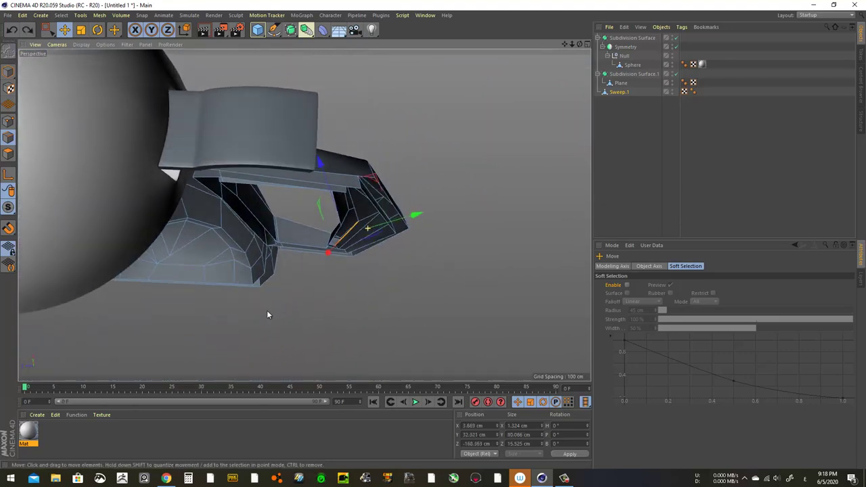
{"action": "left_click", "coordinate": [379, 196]}
{"action": "type", "text": "0"}
{"action": "key", "text": "Return"}
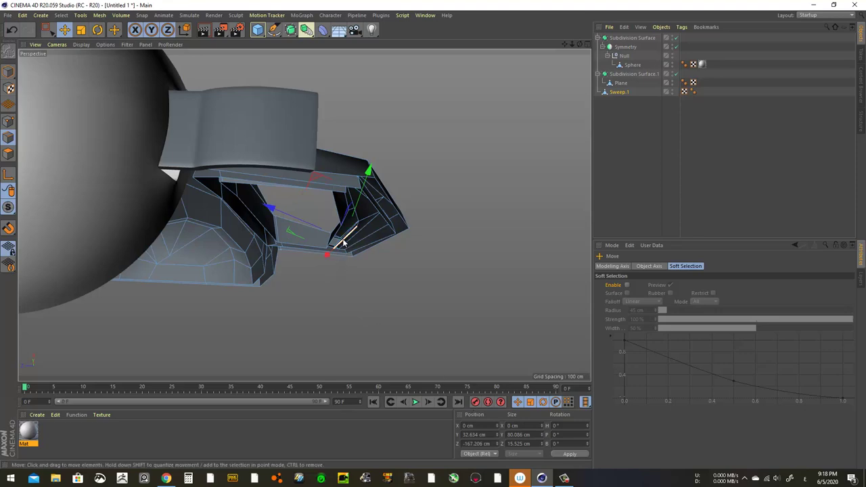
{"action": "scroll", "coordinate": [343, 243], "scroll_direction": "up", "scroll_amount": 5}
{"action": "scroll", "coordinate": [414, 237], "scroll_direction": "up", "scroll_amount": 5}
{"action": "scroll", "coordinate": [437, 185], "scroll_direction": "up", "scroll_amount": 2}
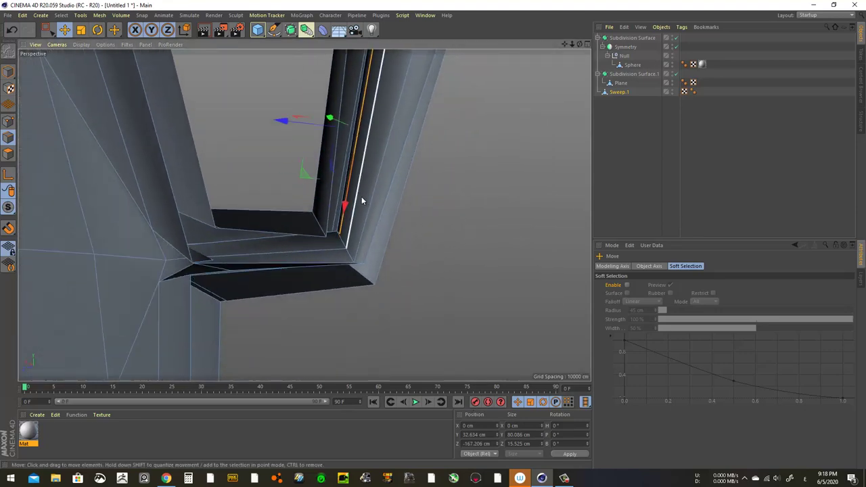
{"action": "mouse_move", "coordinate": [362, 201]}
{"action": "left_mouse_down", "text": "alt"}
{"action": "mouse_move", "coordinate": [397, 174]}
{"action": "mouse_move", "coordinate": [391, 188]}
{"action": "mouse_move", "coordinate": [434, 216]}
{"action": "left_mouse_up", "text": "alt"}
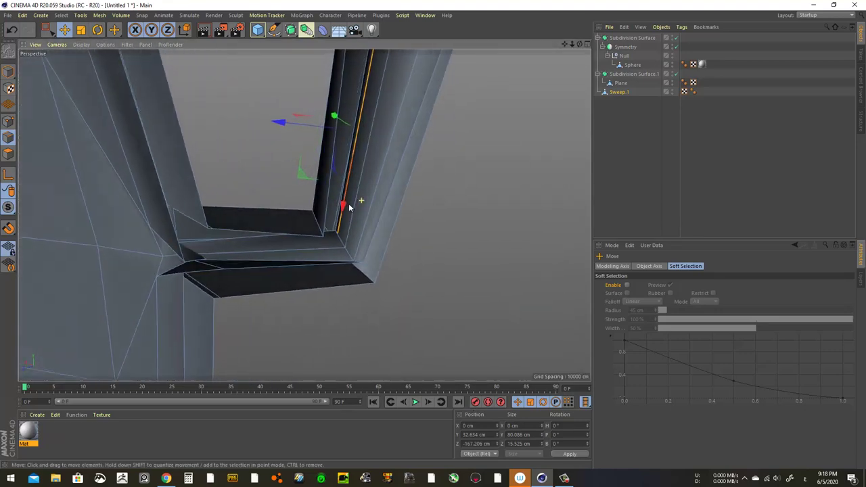
Activate the Bridge tool and bridge edges across the handle's corner gap.
{"action": "right_click", "coordinate": [435, 216]}
{"action": "left_click", "coordinate": [452, 224]}
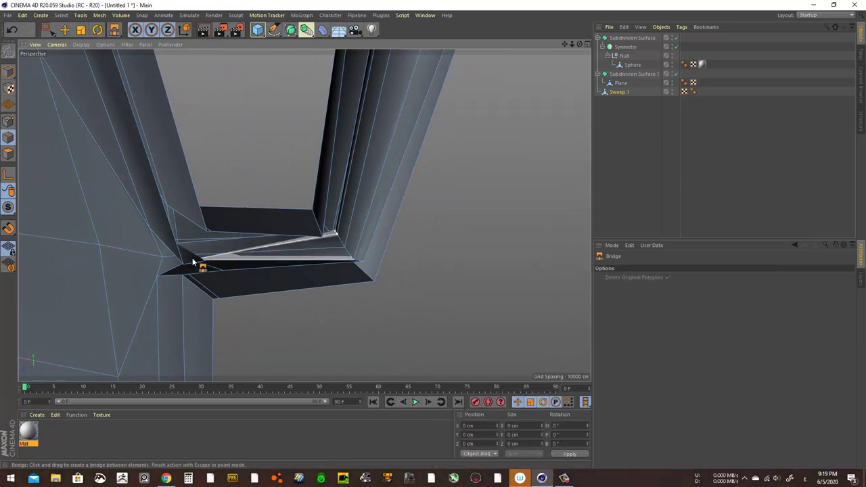
{"action": "mouse_move", "coordinate": [272, 251]}
{"action": "left_mouse_down"}
{"action": "mouse_move", "coordinate": [207, 266]}
{"action": "mouse_move", "coordinate": [170, 256]}
{"action": "mouse_move", "coordinate": [174, 241]}
{"action": "mouse_move", "coordinate": [240, 217]}
{"action": "mouse_move", "coordinate": [223, 251]}
{"action": "mouse_move", "coordinate": [291, 323]}
{"action": "mouse_move", "coordinate": [325, 226]}
{"action": "mouse_move", "coordinate": [373, 197]}
{"action": "mouse_move", "coordinate": [284, 287]}
{"action": "mouse_move", "coordinate": [292, 236]}
{"action": "mouse_move", "coordinate": [321, 342]}
{"action": "mouse_move", "coordinate": [296, 106]}
{"action": "mouse_move", "coordinate": [296, 135]}
{"action": "mouse_move", "coordinate": [198, 223]}
{"action": "mouse_move", "coordinate": [201, 245]}
{"action": "left_mouse_up"}
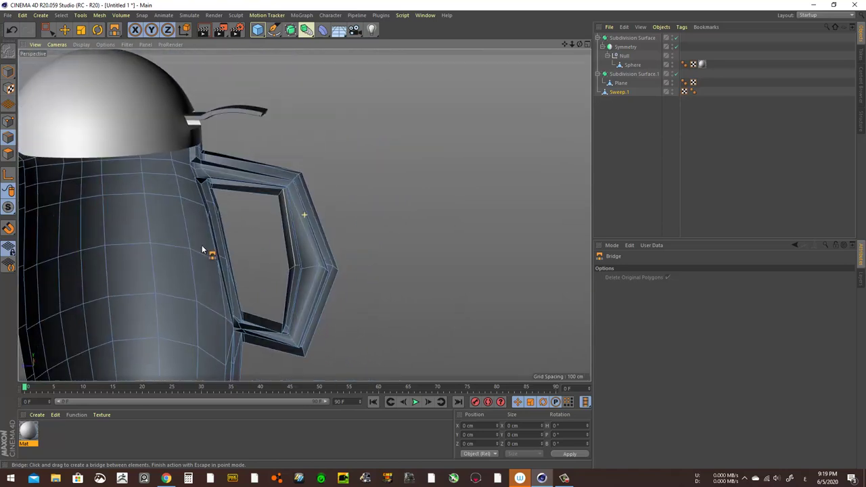
Select all of Sweep.1's polygons and apply a command from the mesh context menu.
{"action": "left_click", "coordinate": [65, 29]}
{"action": "left_click", "coordinate": [9, 154]}
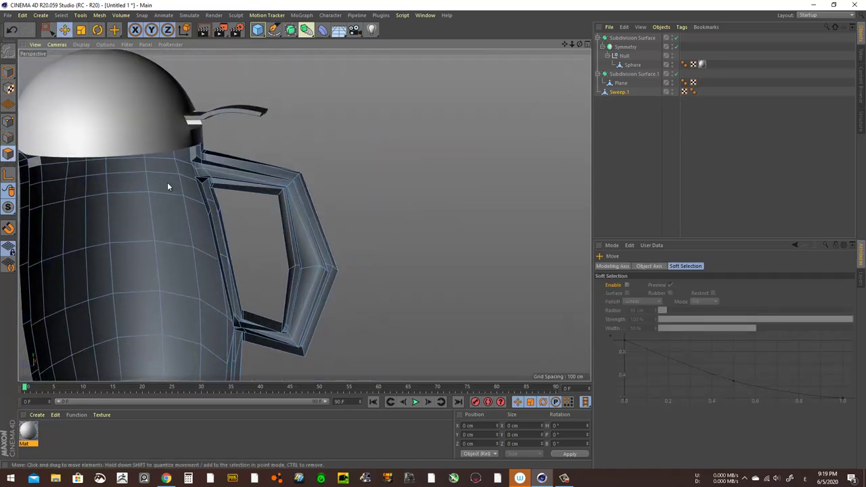
{"action": "key", "text": "ctrl+a"}
{"action": "mouse_move", "coordinate": [324, 228]}
{"action": "left_mouse_down", "text": "alt"}
{"action": "mouse_move", "coordinate": [419, 187]}
{"action": "mouse_move", "coordinate": [257, 225]}
{"action": "mouse_move", "coordinate": [310, 237]}
{"action": "mouse_move", "coordinate": [366, 190]}
{"action": "left_mouse_up", "text": "alt"}
{"action": "left_click_drag", "start_coordinate": [389, 181], "coordinate": [182, 229], "text": "alt"}
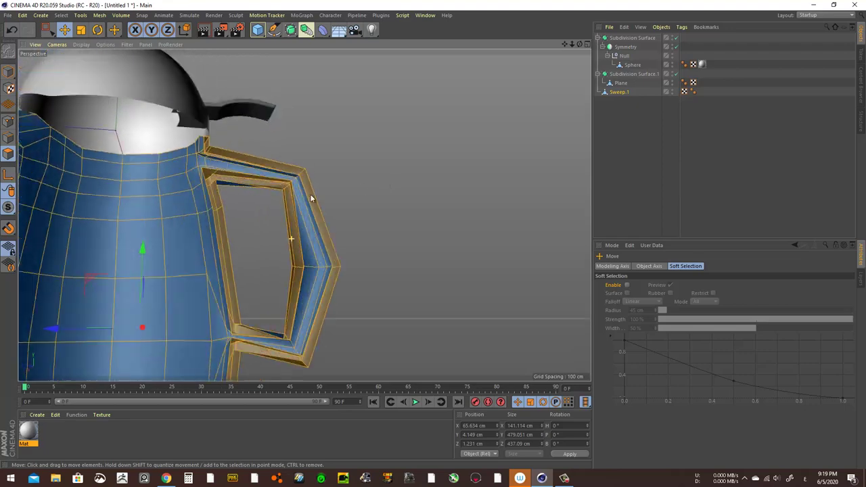
{"action": "right_click", "coordinate": [182, 230]}
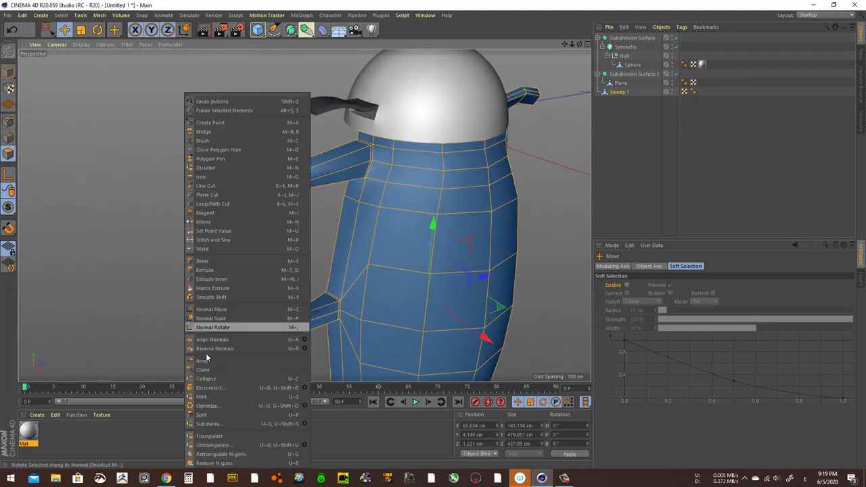
{"action": "left_click", "coordinate": [220, 349]}
{"action": "mouse_move", "coordinate": [277, 286]}
{"action": "left_mouse_down", "text": "alt"}
{"action": "mouse_move", "coordinate": [417, 277]}
{"action": "mouse_move", "coordinate": [522, 246]}
{"action": "mouse_move", "coordinate": [513, 253]}
{"action": "left_mouse_up", "text": "alt"}
Drag Sweep.1 under the Null inside Subdivision Surface so the handle gets smoothed.
{"action": "left_click_drag", "start_coordinate": [617, 95], "coordinate": [630, 71]}
{"action": "scroll", "coordinate": [140, 299], "scroll_direction": "down", "scroll_amount": 5}
{"action": "mouse_move", "coordinate": [140, 300]}
{"action": "left_mouse_down", "text": "alt"}
{"action": "mouse_move", "coordinate": [89, 296]}
{"action": "mouse_move", "coordinate": [182, 279]}
{"action": "mouse_move", "coordinate": [279, 201]}
{"action": "mouse_move", "coordinate": [290, 207]}
{"action": "left_mouse_up", "text": "alt"}
{"action": "scroll", "coordinate": [282, 199], "scroll_direction": "down", "scroll_amount": 3}
{"action": "left_click", "coordinate": [224, 144]}
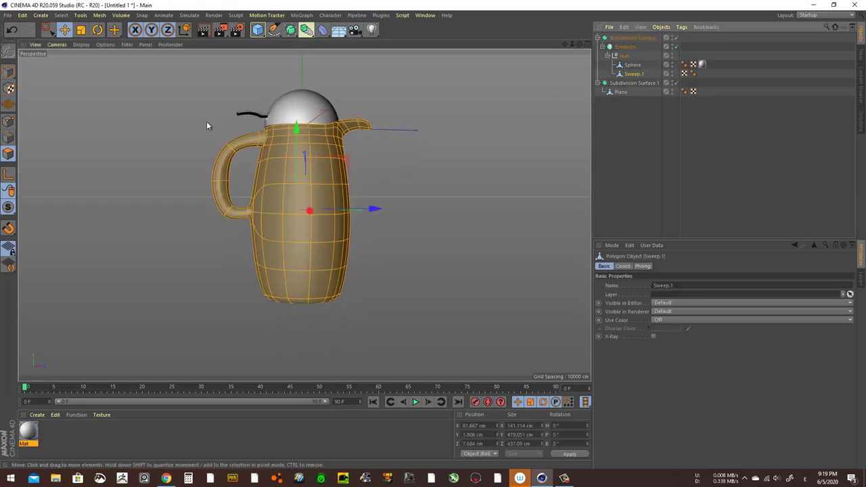
{"action": "left_click", "coordinate": [46, 29]}
{"action": "left_click", "coordinate": [75, 63]}
{"action": "left_click", "coordinate": [8, 121]}
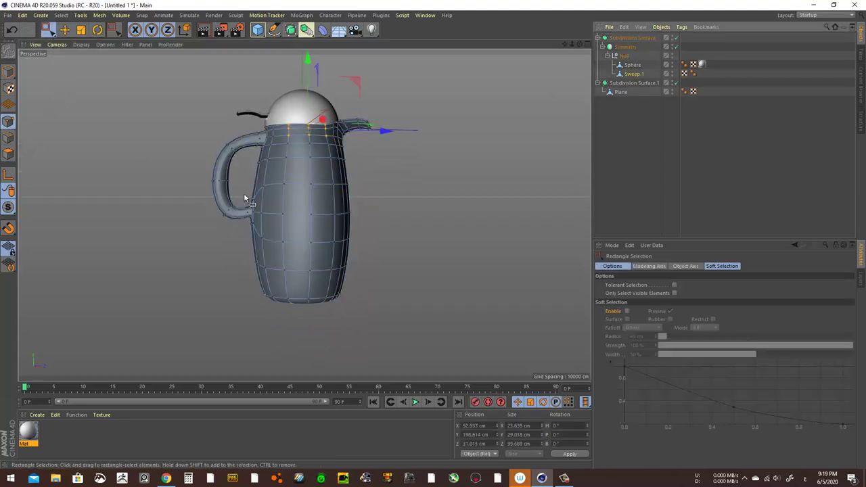
{"action": "left_click_drag", "start_coordinate": [241, 196], "coordinate": [262, 243]}
{"action": "scroll", "coordinate": [284, 216], "scroll_direction": "up", "scroll_amount": 2}
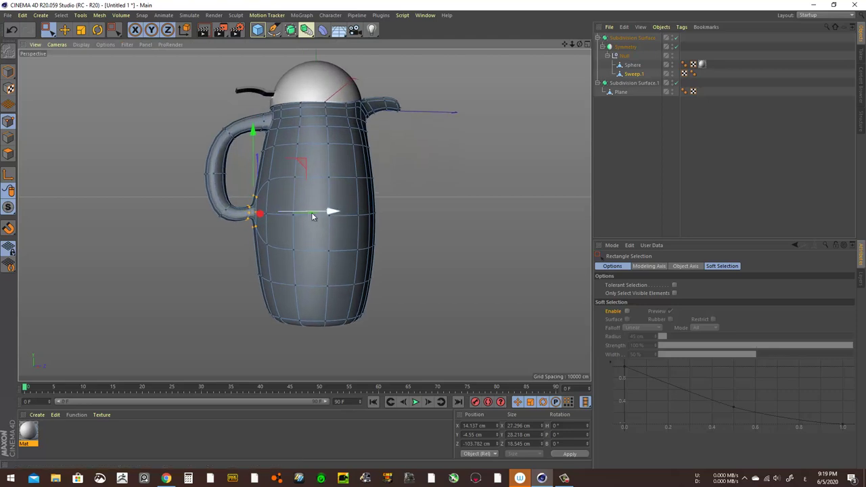
{"action": "left_click", "coordinate": [625, 182]}
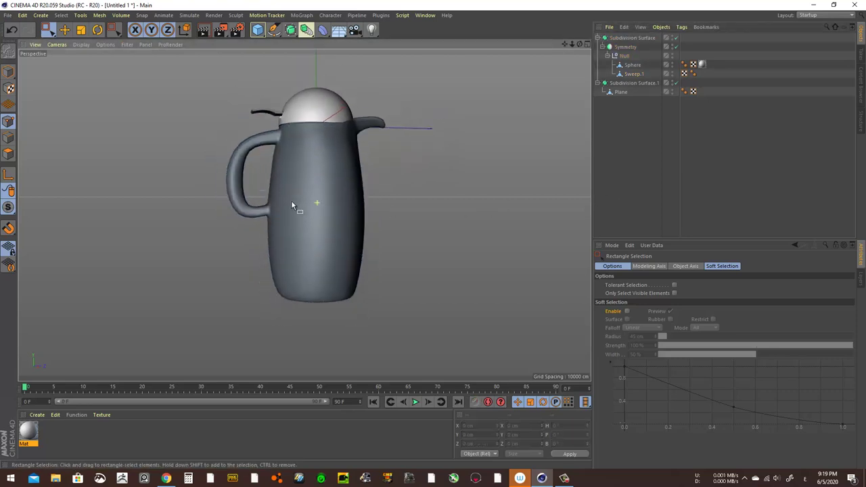
{"action": "middle_click_drag", "start_coordinate": [291, 200], "coordinate": [254, 242], "text": "alt"}
{"action": "mouse_move", "coordinate": [265, 251]}
{"action": "left_mouse_down", "text": "alt"}
{"action": "mouse_move", "coordinate": [220, 273]}
{"action": "mouse_move", "coordinate": [148, 289]}
{"action": "mouse_move", "coordinate": [226, 284]}
{"action": "mouse_move", "coordinate": [252, 269]}
{"action": "mouse_move", "coordinate": [265, 242]}
{"action": "mouse_move", "coordinate": [187, 240]}
{"action": "mouse_move", "coordinate": [207, 265]}
{"action": "mouse_move", "coordinate": [236, 274]}
{"action": "left_mouse_up", "text": "alt"}
{"action": "mouse_move", "coordinate": [236, 274]}
{"action": "right_mouse_down", "text": "alt"}
{"action": "mouse_move", "coordinate": [300, 146]}
{"action": "mouse_move", "coordinate": [434, 162]}
{"action": "mouse_move", "coordinate": [296, 165]}
{"action": "right_mouse_up", "text": "alt"}
{"action": "mouse_move", "coordinate": [296, 163]}
{"action": "left_mouse_down", "text": "alt"}
{"action": "mouse_move", "coordinate": [314, 174]}
{"action": "mouse_move", "coordinate": [265, 196]}
{"action": "mouse_move", "coordinate": [275, 203]}
{"action": "mouse_move", "coordinate": [392, 191]}
{"action": "mouse_move", "coordinate": [175, 169]}
{"action": "mouse_move", "coordinate": [229, 171]}
{"action": "left_mouse_up", "text": "alt"}
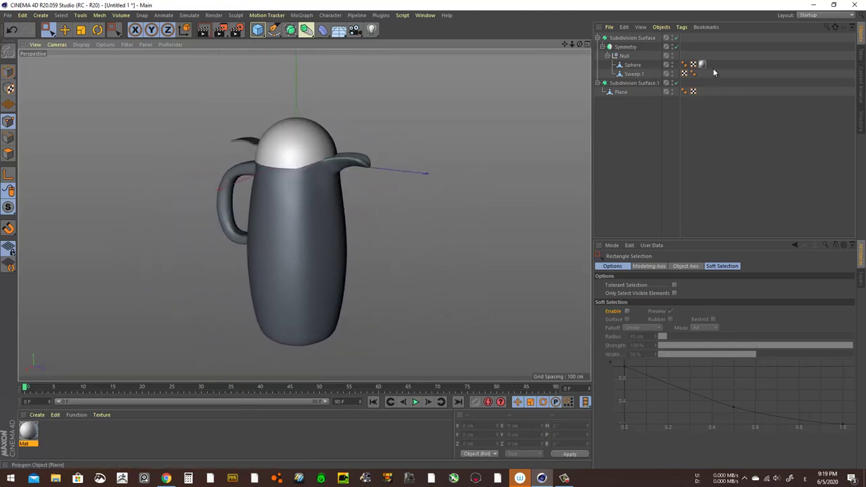
Select Sweep.1 and rectangle-select a single vertical edge loop on the jug body.
{"action": "left_click", "coordinate": [629, 74]}
{"action": "scroll", "coordinate": [358, 246], "scroll_direction": "up", "scroll_amount": 3}
{"action": "scroll", "coordinate": [338, 273], "scroll_direction": "up", "scroll_amount": 3}
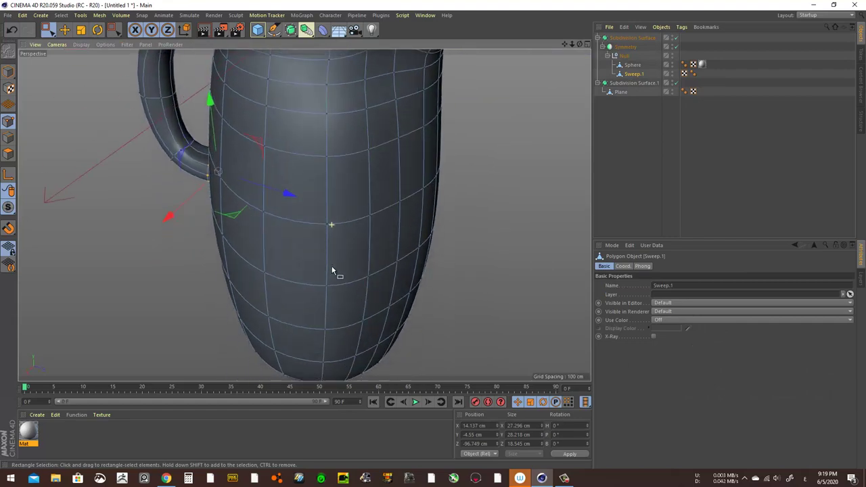
{"action": "scroll", "coordinate": [339, 273], "scroll_direction": "up", "scroll_amount": 2}
{"action": "left_click", "coordinate": [65, 30]}
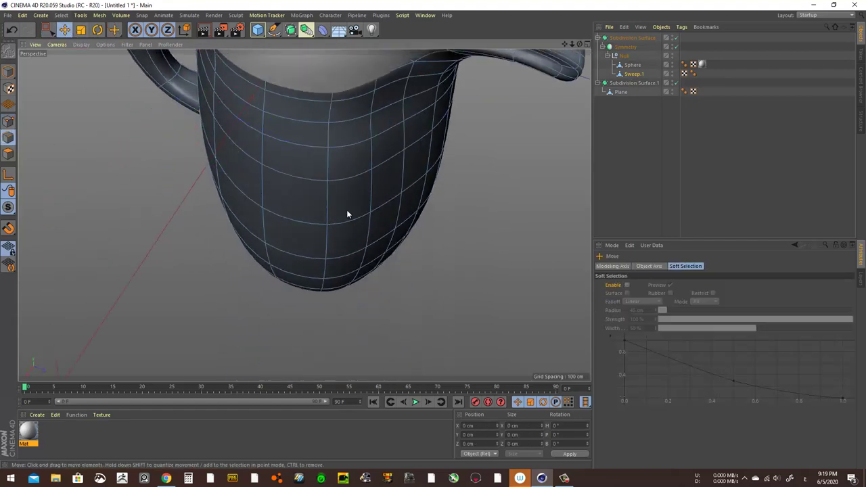
{"action": "double_click", "coordinate": [328, 206]}
{"action": "scroll", "coordinate": [311, 210], "scroll_direction": "down", "scroll_amount": 5}
{"action": "key", "text": "0"}
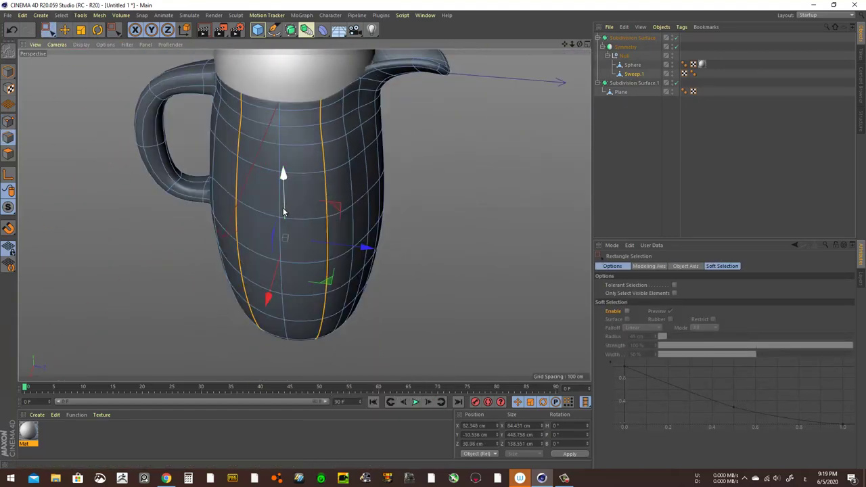
{"action": "scroll", "coordinate": [250, 147], "scroll_direction": "down", "scroll_amount": 5}
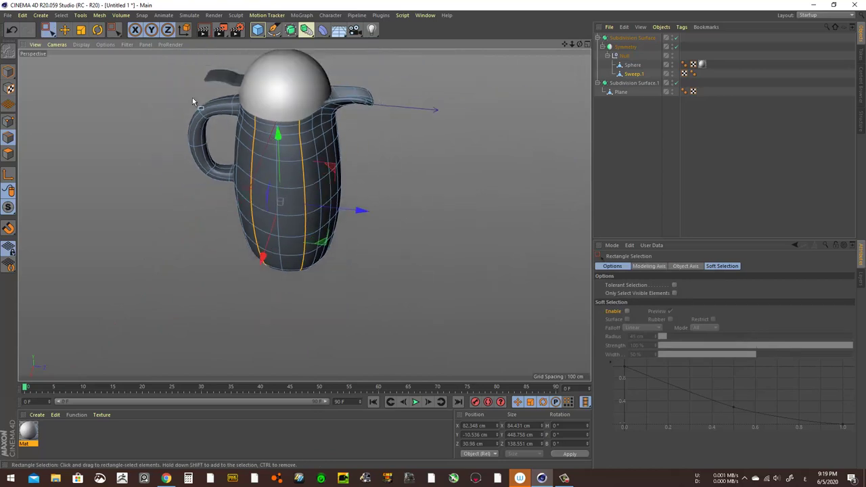
{"action": "left_click_drag", "start_coordinate": [191, 94], "coordinate": [338, 362]}
{"action": "left_click_drag", "start_coordinate": [309, 195], "coordinate": [283, 217], "text": "alt"}
{"action": "left_click_drag", "start_coordinate": [306, 304], "coordinate": [308, 302]}
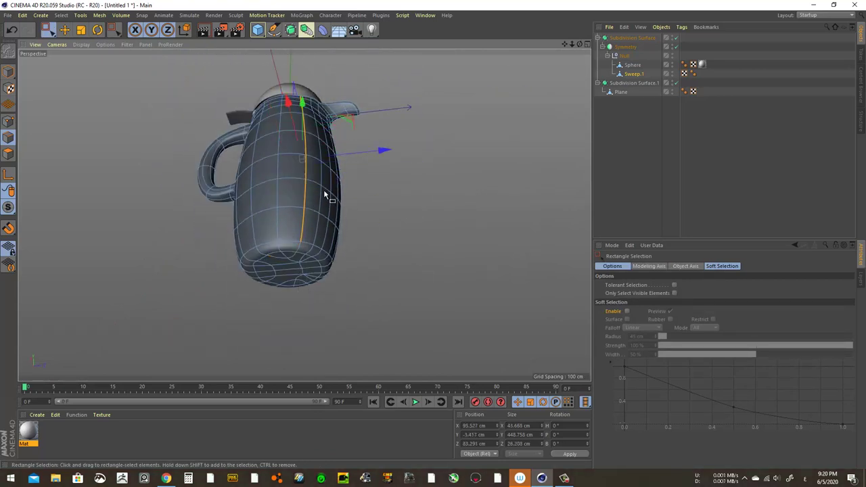
{"action": "left_click_drag", "start_coordinate": [324, 190], "coordinate": [309, 267], "text": "alt"}
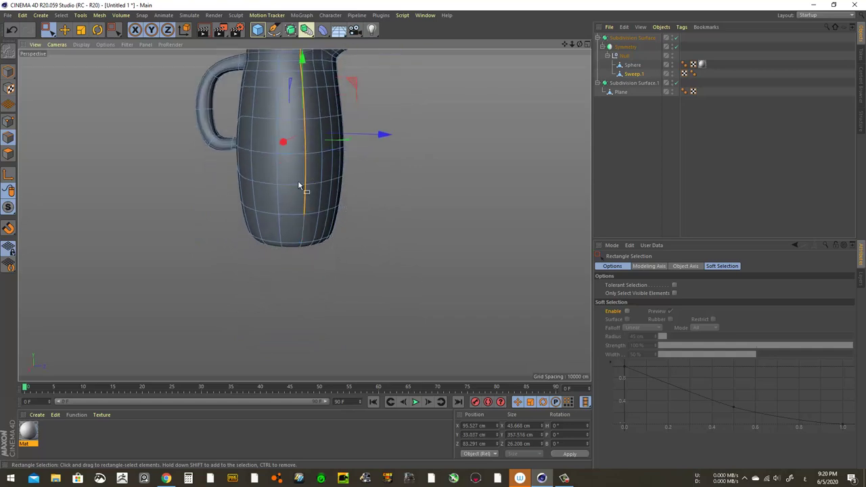
{"action": "mouse_move", "coordinate": [298, 180]}
{"action": "left_mouse_down", "text": "alt"}
{"action": "mouse_move", "coordinate": [299, 237]}
{"action": "mouse_move", "coordinate": [300, 207]}
{"action": "left_mouse_up", "text": "alt"}
{"action": "scroll", "coordinate": [300, 207], "scroll_direction": "up", "scroll_amount": 3}
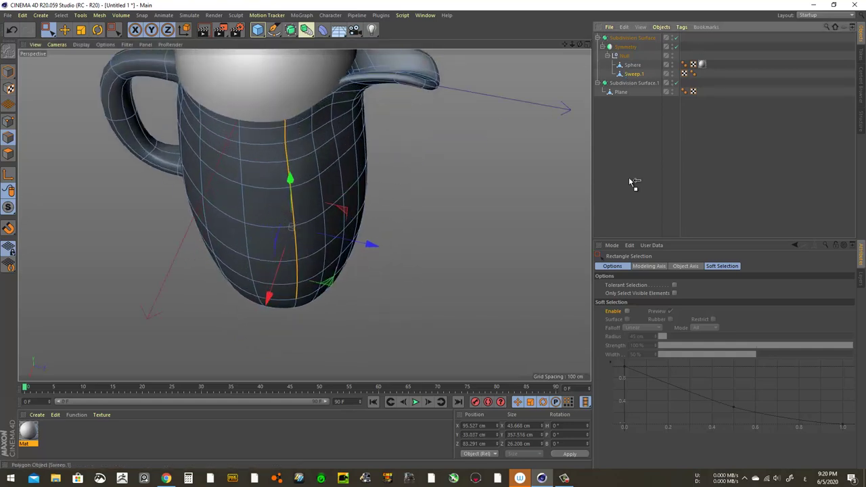
Take Sweep.1 out of the Null, nudge a point near the base about 5 cm, then return it.
{"action": "left_click_drag", "start_coordinate": [633, 183], "coordinate": [633, 183]}
{"action": "left_click_drag", "start_coordinate": [348, 203], "coordinate": [323, 217], "text": "alt"}
{"action": "left_click_drag", "start_coordinate": [325, 276], "coordinate": [314, 285]}
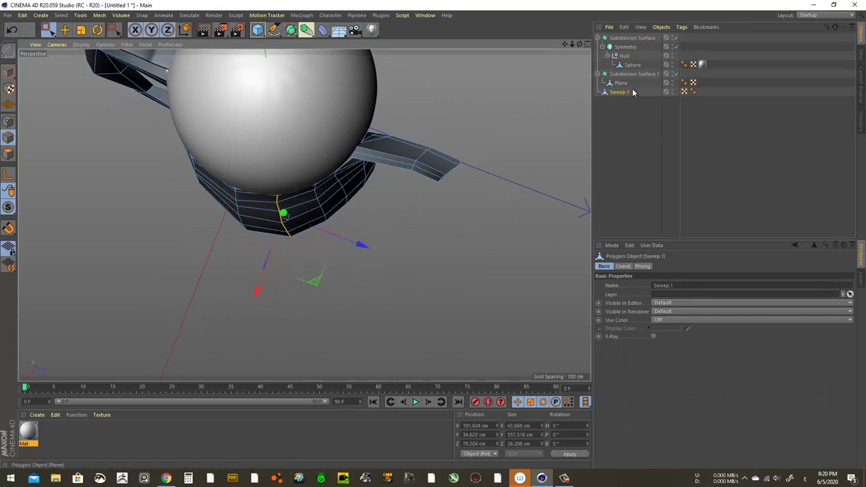
{"action": "left_click_drag", "start_coordinate": [632, 69], "coordinate": [626, 73]}
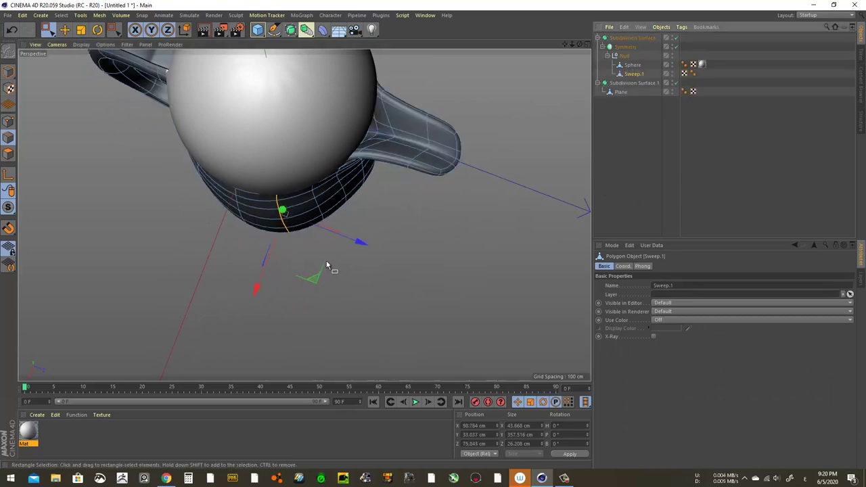
{"action": "left_click_drag", "start_coordinate": [314, 277], "coordinate": [318, 280]}
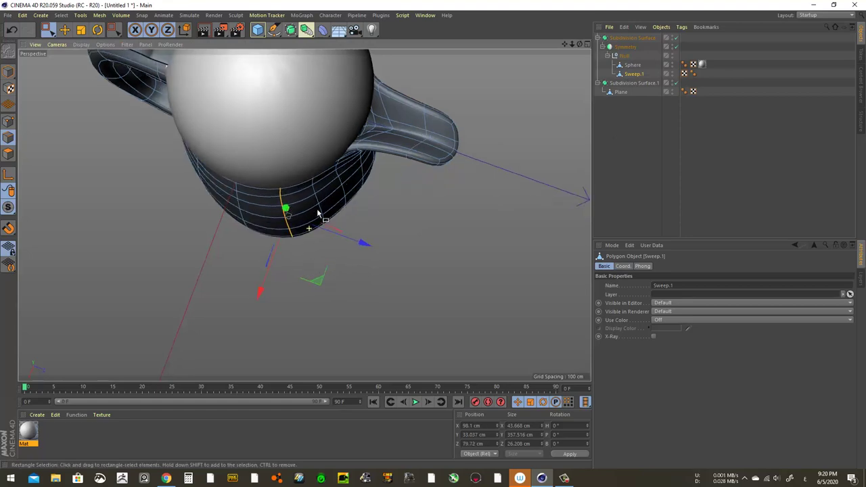
{"action": "left_click_drag", "start_coordinate": [318, 214], "coordinate": [374, 116], "text": "alt"}
{"action": "left_click", "coordinate": [567, 179]}
{"action": "mouse_move", "coordinate": [567, 179]}
{"action": "left_mouse_down", "text": "alt"}
{"action": "mouse_move", "coordinate": [223, 242]}
{"action": "mouse_move", "coordinate": [193, 260]}
{"action": "left_mouse_up", "text": "alt"}
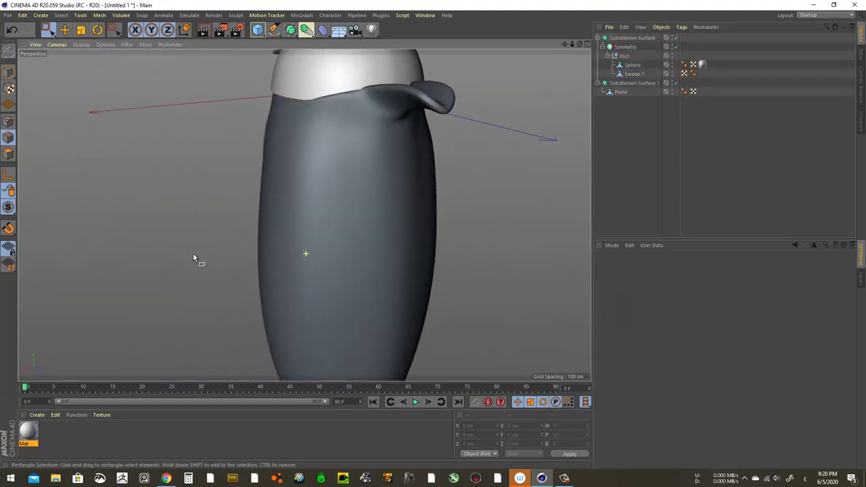
{"action": "scroll", "coordinate": [193, 259], "scroll_direction": "down", "scroll_amount": 5}
{"action": "mouse_move", "coordinate": [251, 248]}
{"action": "left_mouse_down", "text": "alt"}
{"action": "mouse_move", "coordinate": [367, 300]}
{"action": "mouse_move", "coordinate": [461, 223]}
{"action": "mouse_move", "coordinate": [415, 231]}
{"action": "mouse_move", "coordinate": [168, 102]}
{"action": "left_mouse_up", "text": "alt"}
Select Sweep.1 and maximize the Right view from the four-view layout.
{"action": "left_click", "coordinate": [68, 30]}
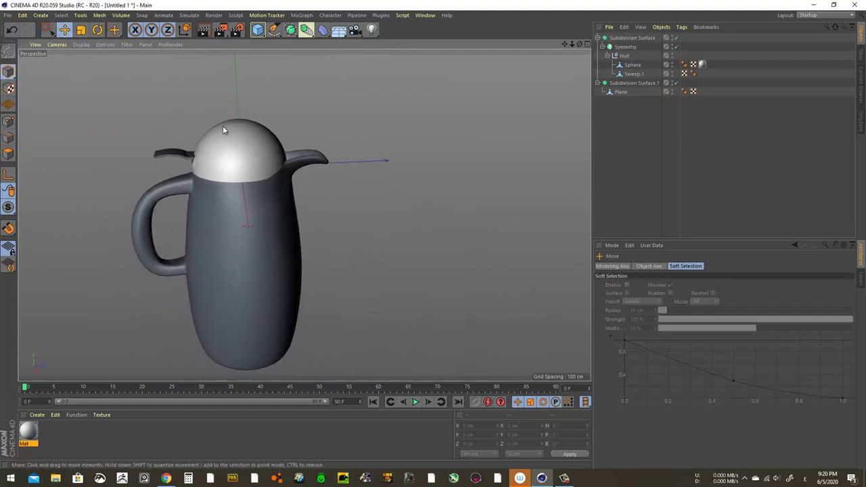
{"action": "left_click", "coordinate": [251, 231]}
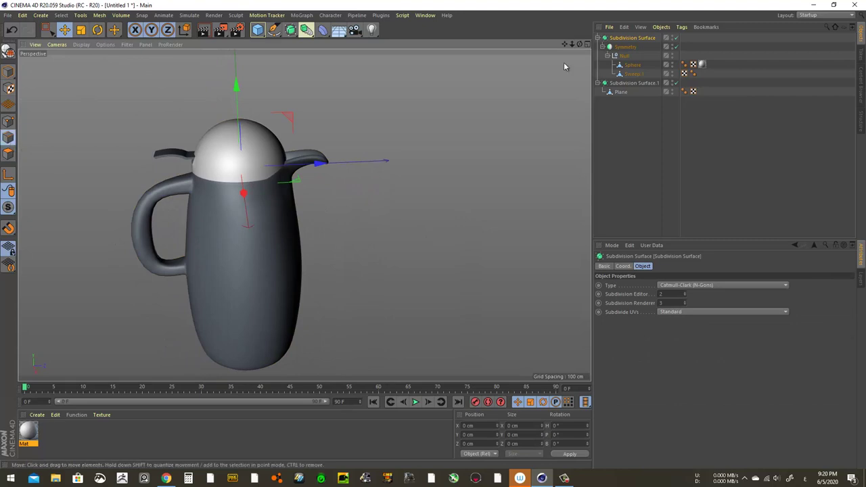
{"action": "left_click", "coordinate": [633, 64]}
{"action": "left_click", "coordinate": [635, 73]}
{"action": "left_click_drag", "start_coordinate": [458, 185], "coordinate": [288, 226], "text": "alt"}
{"action": "left_click", "coordinate": [588, 44]}
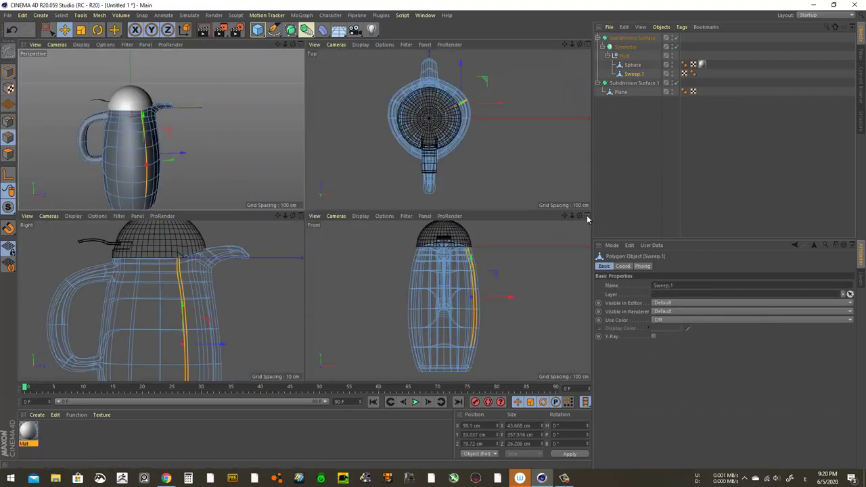
{"action": "left_click", "coordinate": [302, 216]}
Rectangle-select the whole jug body and start the Line Cut tool.
{"action": "scroll", "coordinate": [291, 217], "scroll_direction": "down", "scroll_amount": 5}
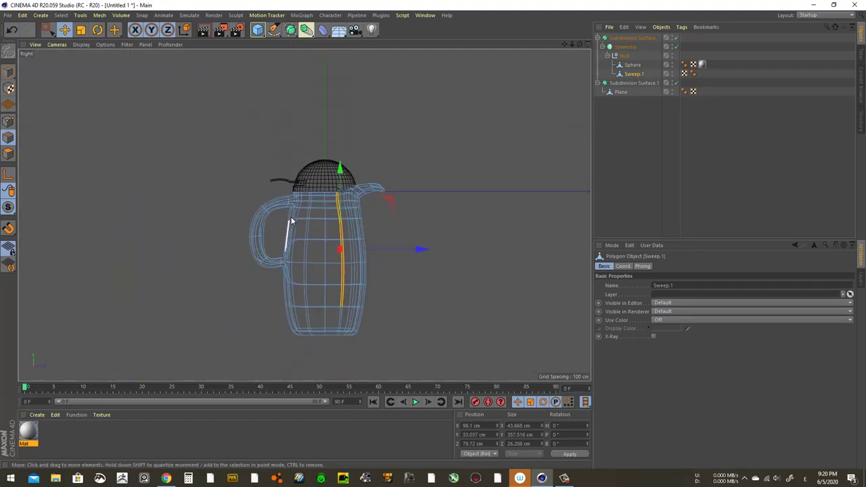
{"action": "key", "text": "0"}
{"action": "left_click_drag", "start_coordinate": [447, 97], "coordinate": [264, 353]}
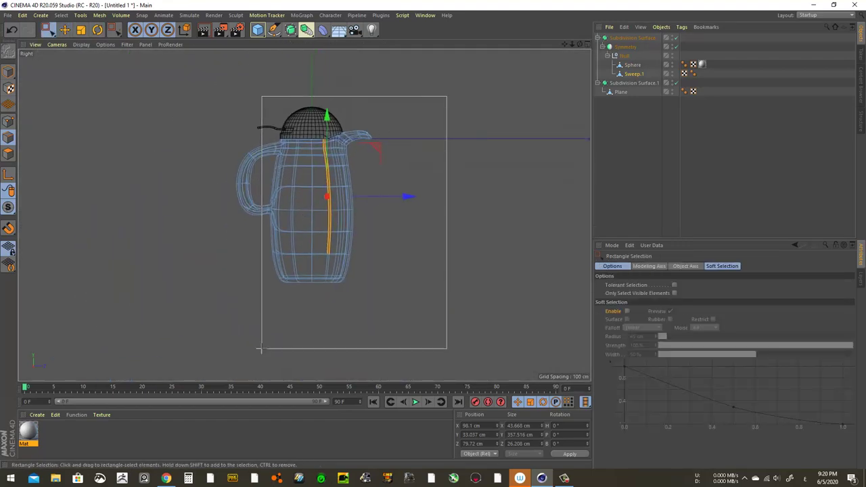
{"action": "scroll", "coordinate": [317, 205], "scroll_direction": "up", "scroll_amount": 4}
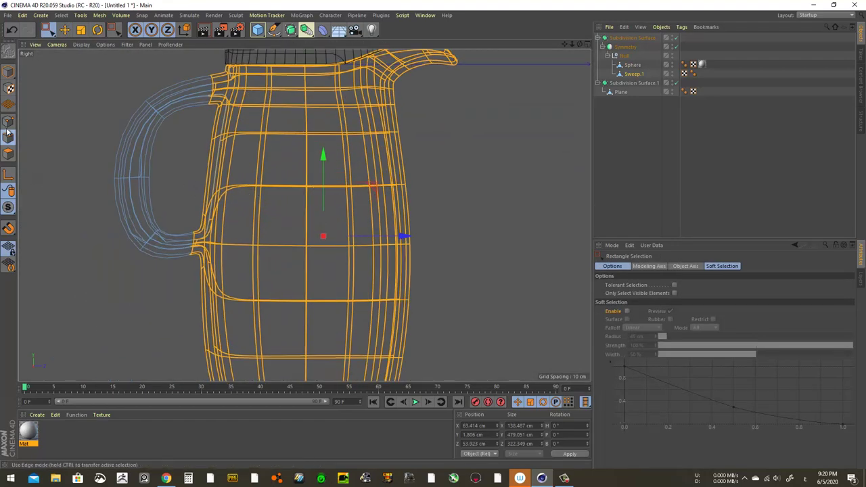
{"action": "right_click", "coordinate": [450, 180]}
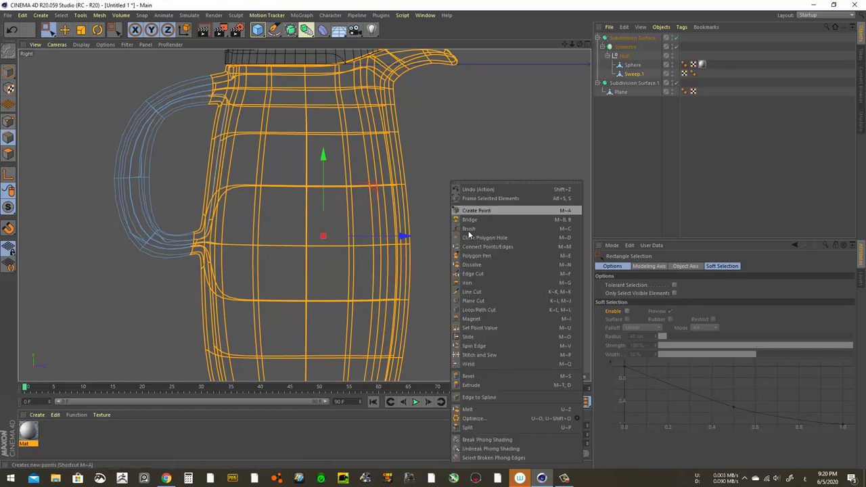
{"action": "left_click", "coordinate": [485, 296]}
{"action": "scroll", "coordinate": [352, 203], "scroll_direction": "down", "scroll_amount": 5}
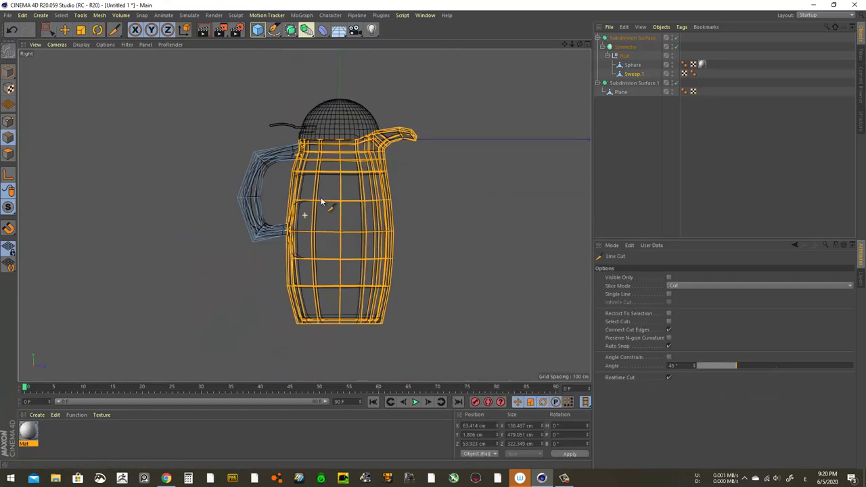
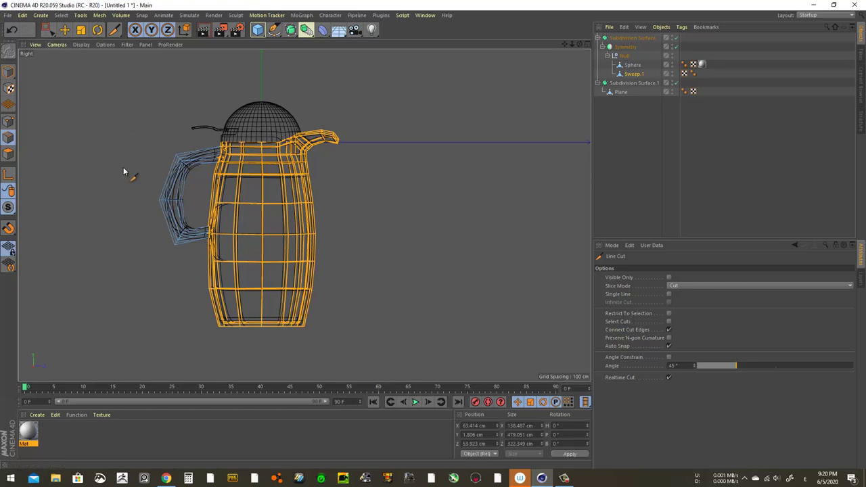
Finish the diagonal Line Cut across the jug body, then return to a maximized Perspective view in Model mode.
{"action": "left_click", "coordinate": [350, 232]}
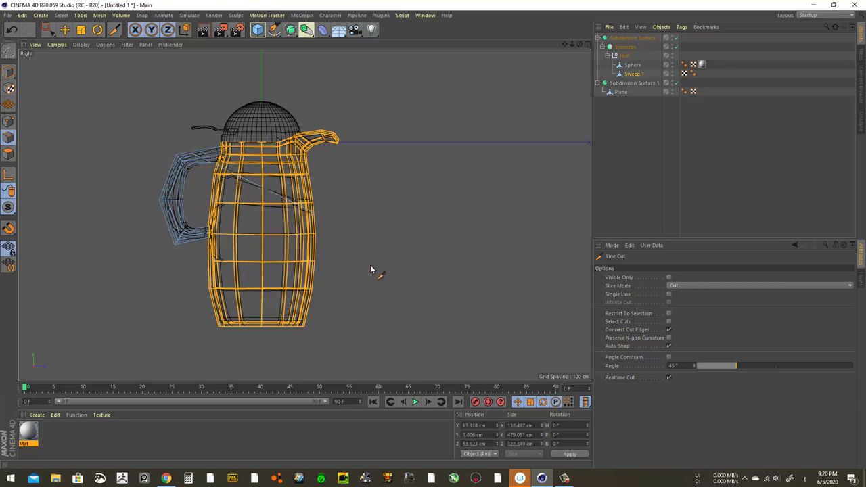
{"action": "left_click", "coordinate": [587, 44]}
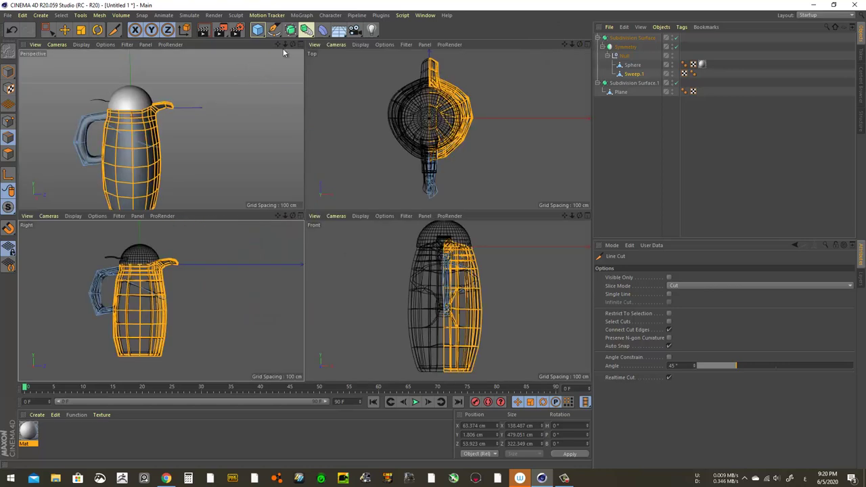
{"action": "left_click", "coordinate": [299, 45]}
{"action": "left_click", "coordinate": [64, 30]}
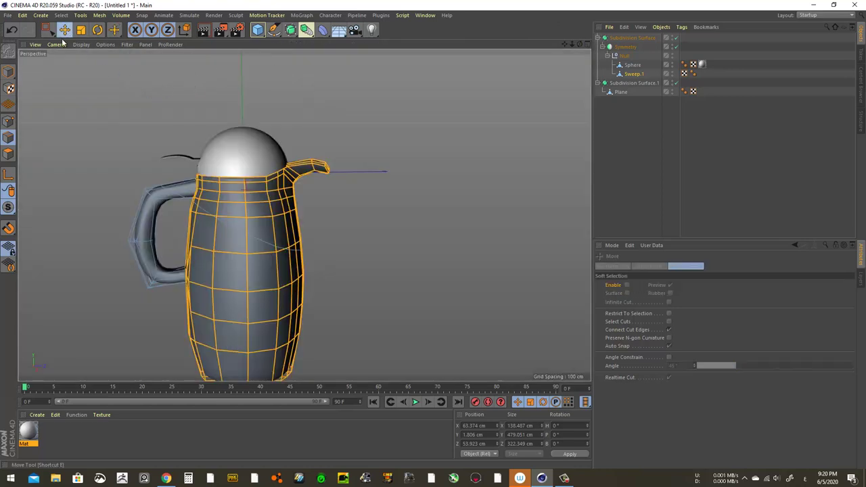
Move Sweep.1 out of the Symmetry group to the top of the hierarchy.
{"action": "left_click", "coordinate": [8, 71]}
{"action": "scroll", "coordinate": [296, 246], "scroll_direction": "up", "scroll_amount": 3}
{"action": "scroll", "coordinate": [440, 176], "scroll_direction": "up", "scroll_amount": 2}
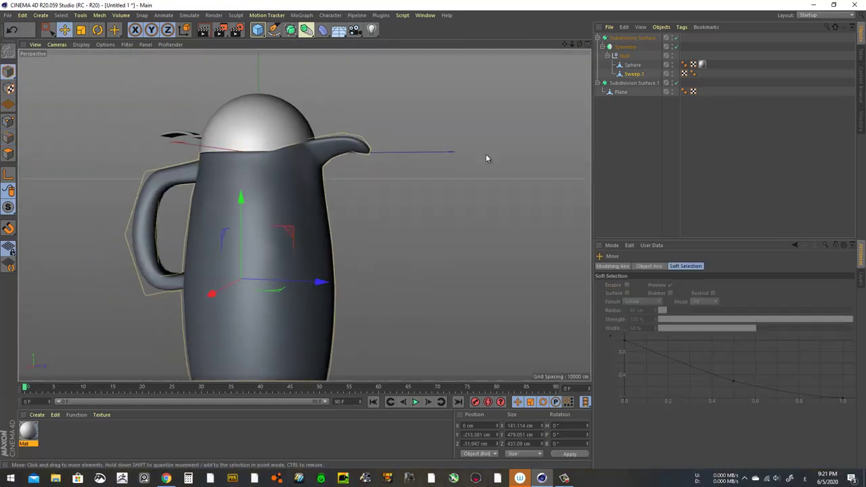
{"action": "left_click", "coordinate": [633, 64]}
{"action": "left_click", "coordinate": [634, 73]}
{"action": "left_click_drag", "start_coordinate": [638, 142], "coordinate": [638, 144]}
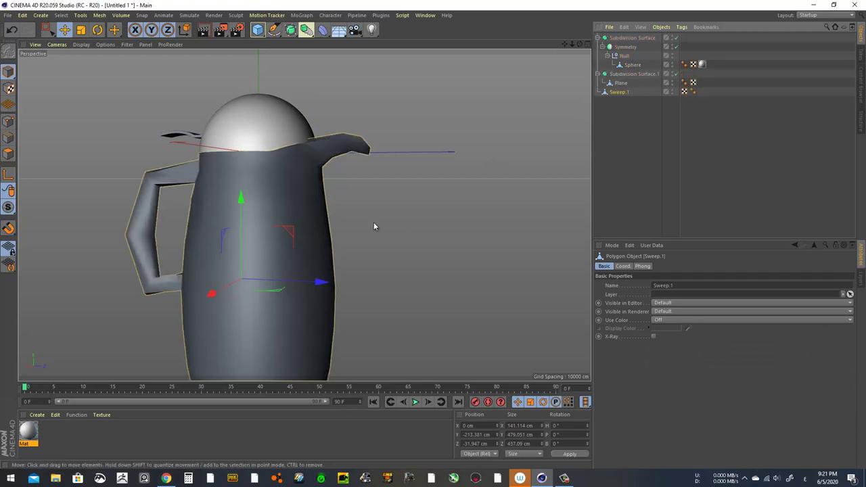
Show the mesh wireframe with Gouraud Shading (Lines) and switch to polygon editing.
{"action": "left_click", "coordinate": [81, 44]}
{"action": "left_click", "coordinate": [82, 69]}
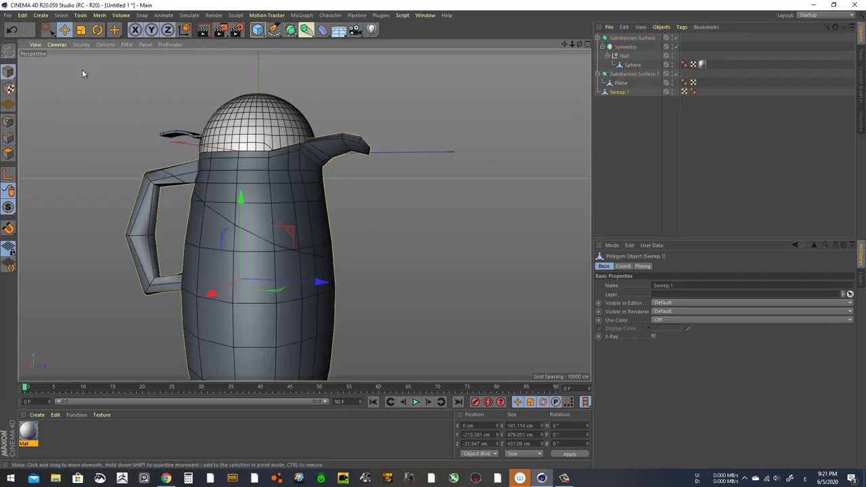
{"action": "left_click", "coordinate": [9, 123]}
{"action": "mouse_move", "coordinate": [327, 249]}
{"action": "left_mouse_down", "text": "alt"}
{"action": "mouse_move", "coordinate": [216, 252]}
{"action": "mouse_move", "coordinate": [380, 255]}
{"action": "mouse_move", "coordinate": [396, 227]}
{"action": "mouse_move", "coordinate": [352, 223]}
{"action": "left_mouse_up", "text": "alt"}
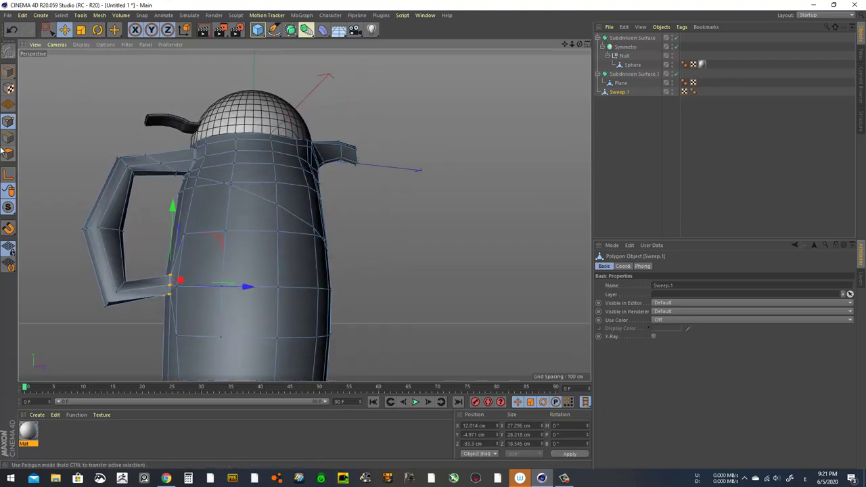
{"action": "left_click", "coordinate": [9, 139]}
{"action": "left_click", "coordinate": [169, 170]}
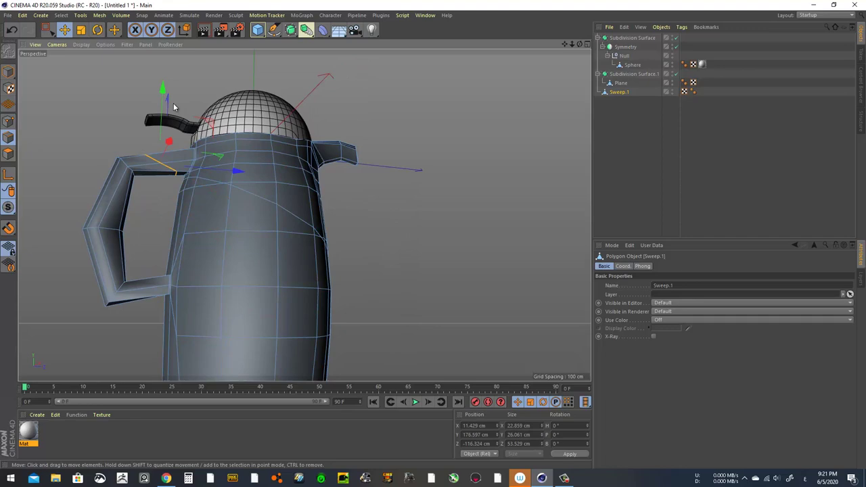
{"action": "left_click", "coordinate": [173, 107]}
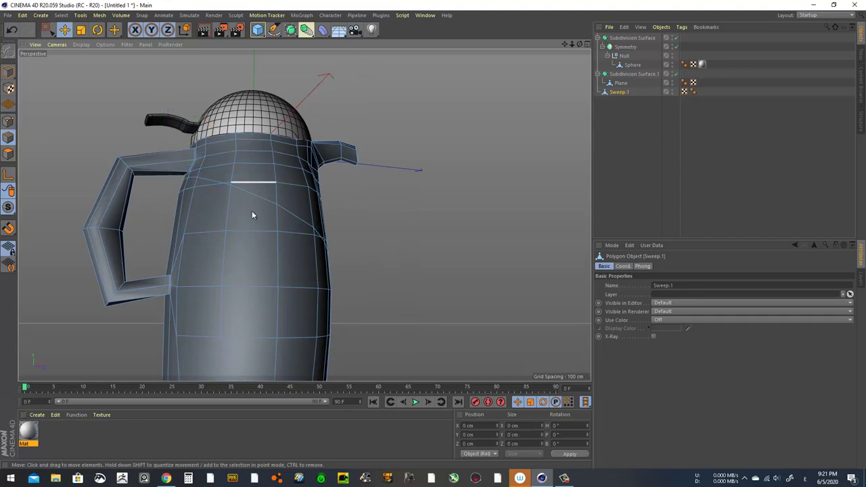
Orbit closer to the jug body and Ctrl-drag Sweep.1 to duplicate it as Sweep.
{"action": "mouse_move", "coordinate": [252, 210]}
{"action": "left_mouse_down", "text": "alt"}
{"action": "mouse_move", "coordinate": [229, 242]}
{"action": "mouse_move", "coordinate": [202, 254]}
{"action": "left_mouse_up", "text": "alt"}
{"action": "right_click_drag", "start_coordinate": [202, 255], "coordinate": [384, 271], "text": "alt"}
{"action": "mouse_move", "coordinate": [383, 271]}
{"action": "left_mouse_down", "text": "alt"}
{"action": "mouse_move", "coordinate": [351, 277]}
{"action": "mouse_move", "coordinate": [309, 251]}
{"action": "mouse_move", "coordinate": [262, 241]}
{"action": "mouse_move", "coordinate": [319, 232]}
{"action": "mouse_move", "coordinate": [330, 256]}
{"action": "mouse_move", "coordinate": [287, 274]}
{"action": "mouse_move", "coordinate": [91, 231]}
{"action": "mouse_move", "coordinate": [290, 244]}
{"action": "mouse_move", "coordinate": [508, 161]}
{"action": "left_mouse_up", "text": "alt"}
{"action": "left_click_drag", "start_coordinate": [620, 94], "coordinate": [615, 117], "text": "ctrl"}
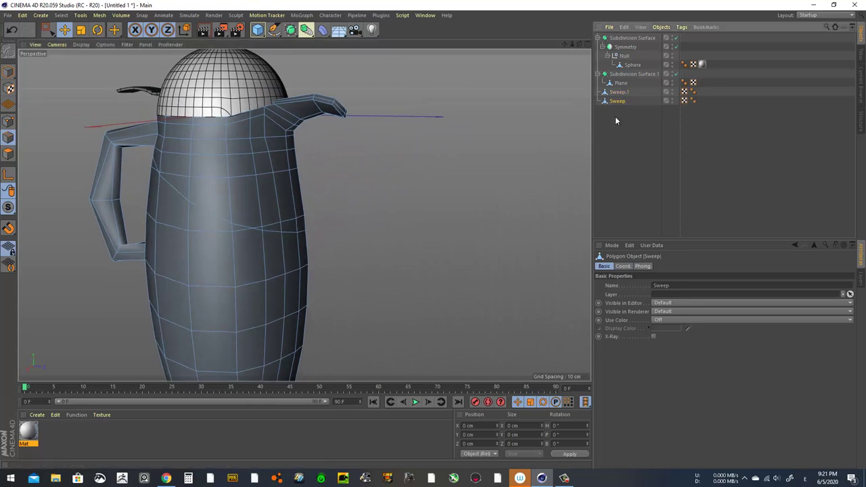
{"action": "left_click", "coordinate": [621, 94]}
Live-select polygons on the jug's spout side in Polygon mode.
{"action": "left_click_drag", "start_coordinate": [45, 30], "coordinate": [63, 71]}
{"action": "left_click", "coordinate": [11, 158]}
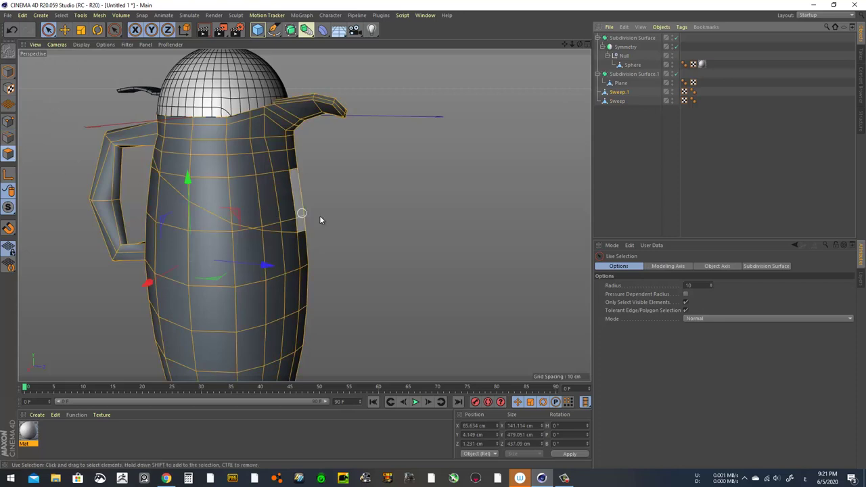
{"action": "left_click_drag", "start_coordinate": [274, 219], "coordinate": [294, 193]}
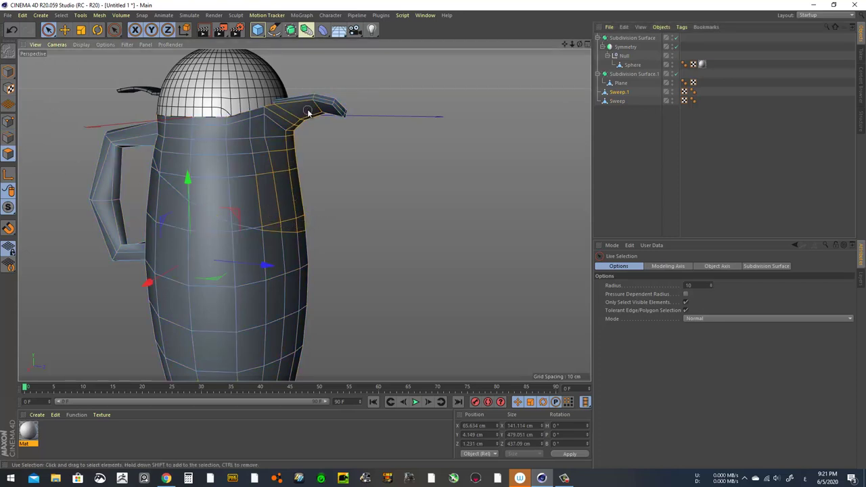
{"action": "key", "text": "e"}
In a maximized Right view, box-select the upper jug polygons above the diagonal cut.
{"action": "left_click", "coordinate": [586, 44]}
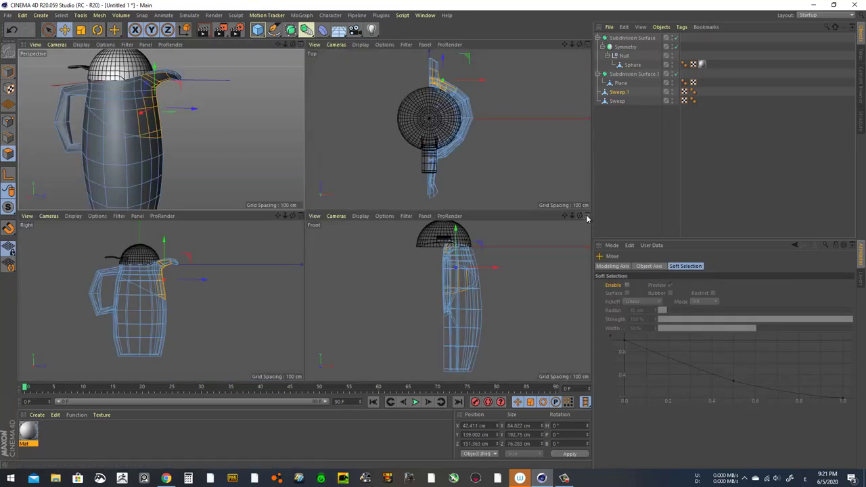
{"action": "left_click", "coordinate": [299, 216]}
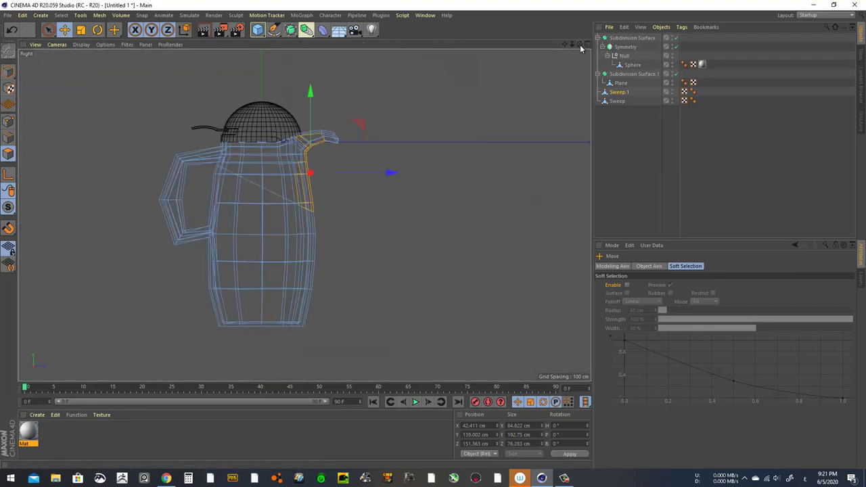
{"action": "mouse_move", "coordinate": [580, 47]}
{"action": "left_mouse_down"}
{"action": "mouse_move", "coordinate": [435, 237]}
{"action": "mouse_move", "coordinate": [373, 97]}
{"action": "left_mouse_up"}
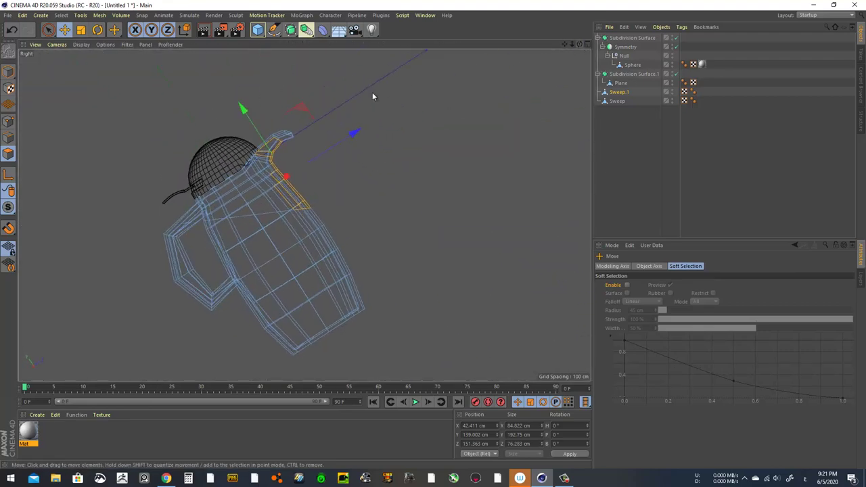
{"action": "key", "text": "space"}
{"action": "left_click", "coordinate": [48, 29]}
{"action": "left_click", "coordinate": [75, 54]}
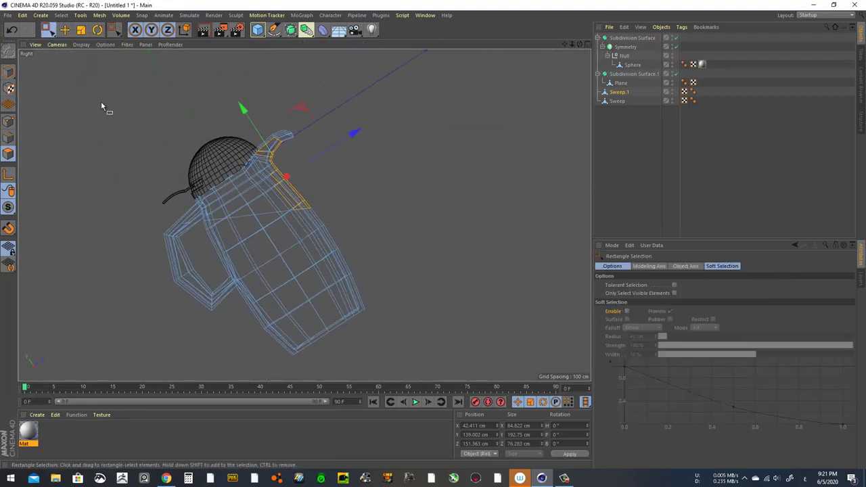
{"action": "left_click_drag", "start_coordinate": [66, 81], "coordinate": [364, 224]}
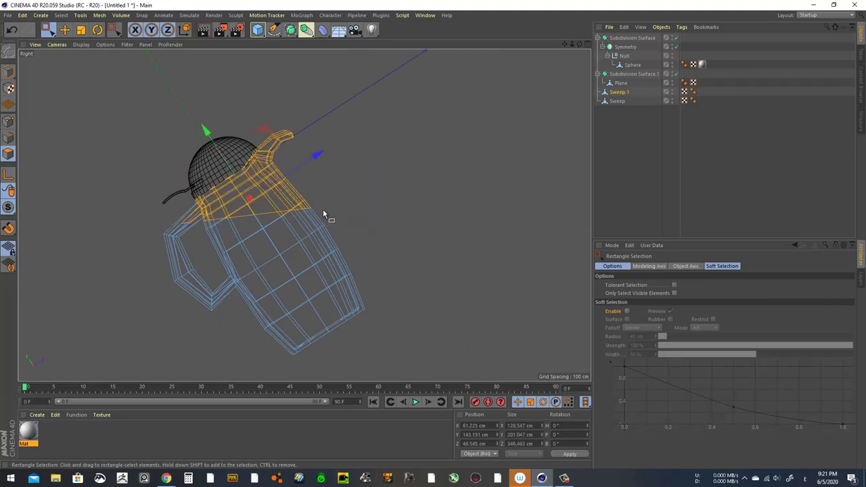
Add the handle polygons to the selection and return to the full Perspective view.
{"action": "scroll", "coordinate": [318, 223], "scroll_direction": "up", "scroll_amount": 3}
{"action": "scroll", "coordinate": [329, 224], "scroll_direction": "up", "scroll_amount": 5}
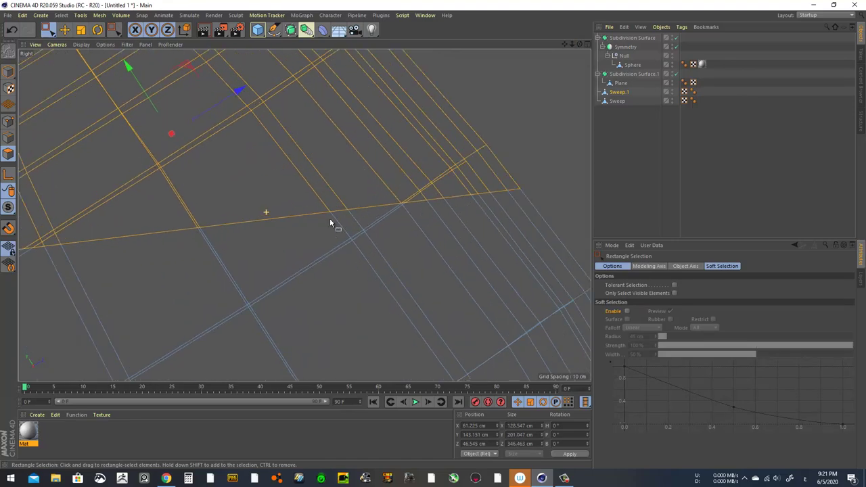
{"action": "scroll", "coordinate": [332, 227], "scroll_direction": "down", "scroll_amount": 7}
{"action": "scroll", "coordinate": [223, 196], "scroll_direction": "down", "scroll_amount": 2}
{"action": "left_click_drag", "start_coordinate": [166, 132], "coordinate": [233, 201], "text": "shift"}
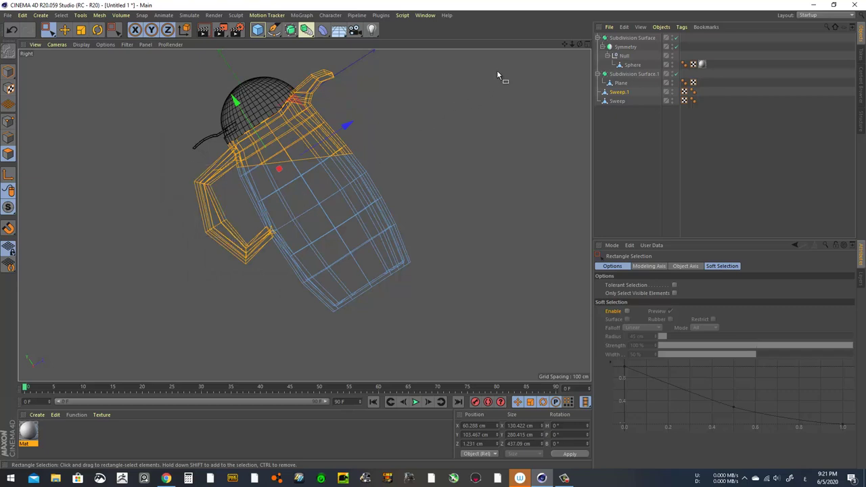
{"action": "left_click", "coordinate": [588, 44]}
{"action": "left_click", "coordinate": [300, 45]}
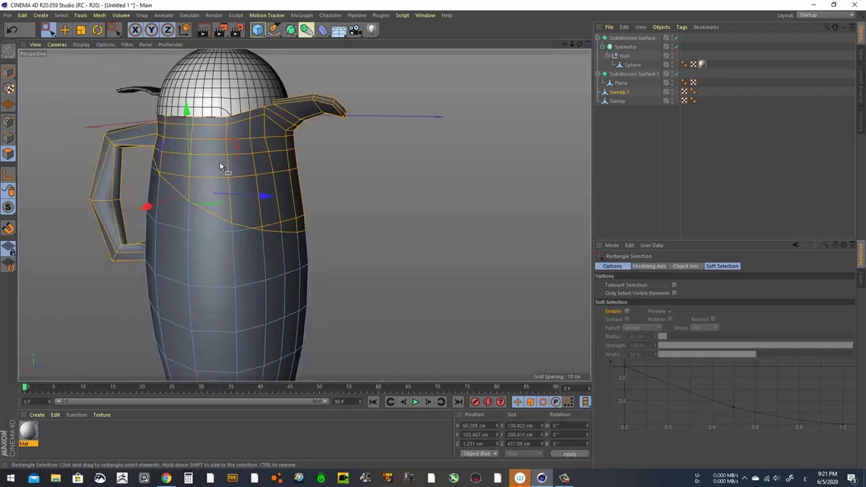
{"action": "mouse_move", "coordinate": [134, 222]}
{"action": "left_mouse_down", "text": "alt"}
{"action": "mouse_move", "coordinate": [199, 253]}
{"action": "mouse_move", "coordinate": [83, 247]}
{"action": "mouse_move", "coordinate": [271, 253]}
{"action": "mouse_move", "coordinate": [519, 212]}
{"action": "mouse_move", "coordinate": [264, 257]}
{"action": "mouse_move", "coordinate": [58, 251]}
{"action": "mouse_move", "coordinate": [245, 139]}
{"action": "mouse_move", "coordinate": [326, 239]}
{"action": "mouse_move", "coordinate": [561, 234]}
{"action": "mouse_move", "coordinate": [253, 241]}
{"action": "left_mouse_up", "text": "alt"}
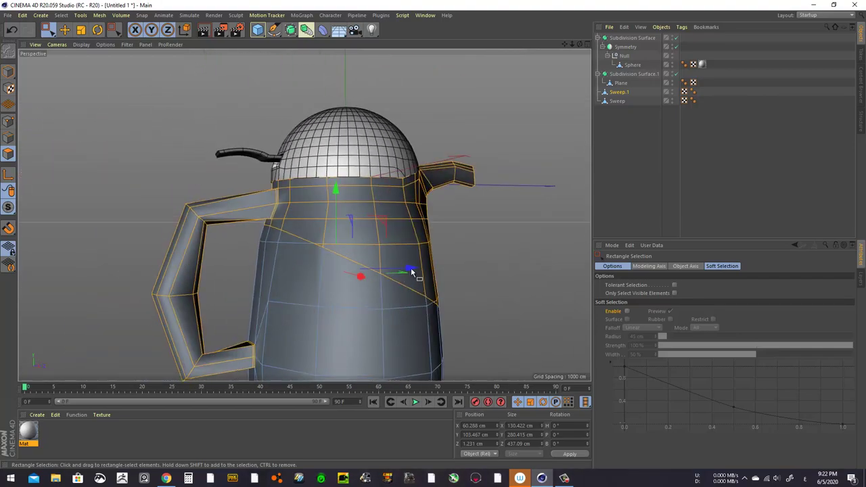
Delete the selected top and handle polygons from Sweep.
{"action": "scroll", "coordinate": [308, 191], "scroll_direction": "up", "scroll_amount": 3}
{"action": "mouse_move", "coordinate": [308, 191]}
{"action": "left_mouse_down", "text": "alt"}
{"action": "mouse_move", "coordinate": [216, 204]}
{"action": "mouse_move", "coordinate": [445, 178]}
{"action": "left_mouse_up", "text": "alt"}
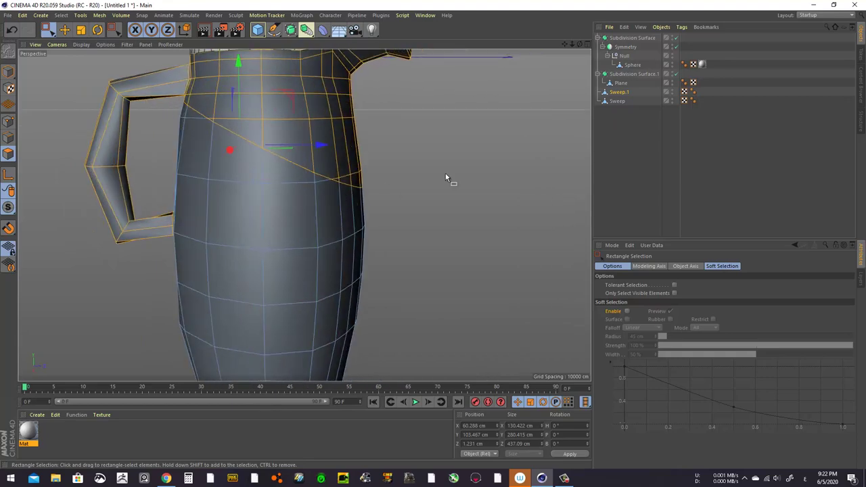
{"action": "key", "text": "Delete"}
{"action": "left_click", "coordinate": [624, 96]}
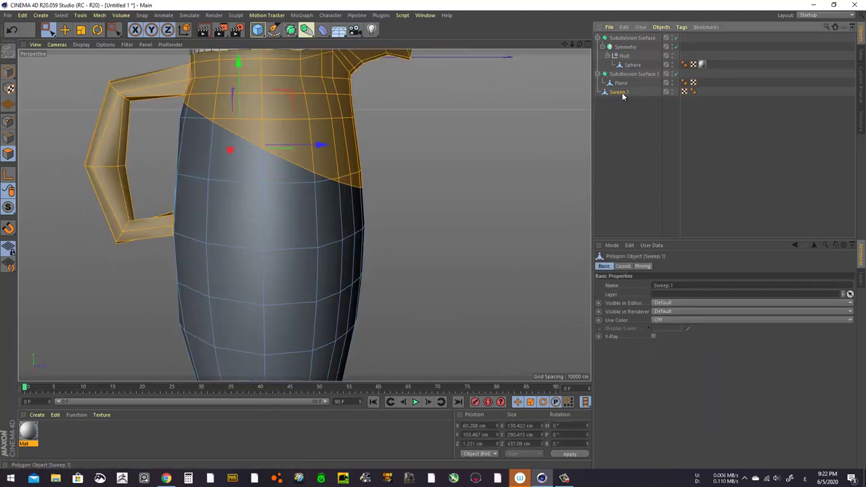
{"action": "key", "text": "ctrl+z"}
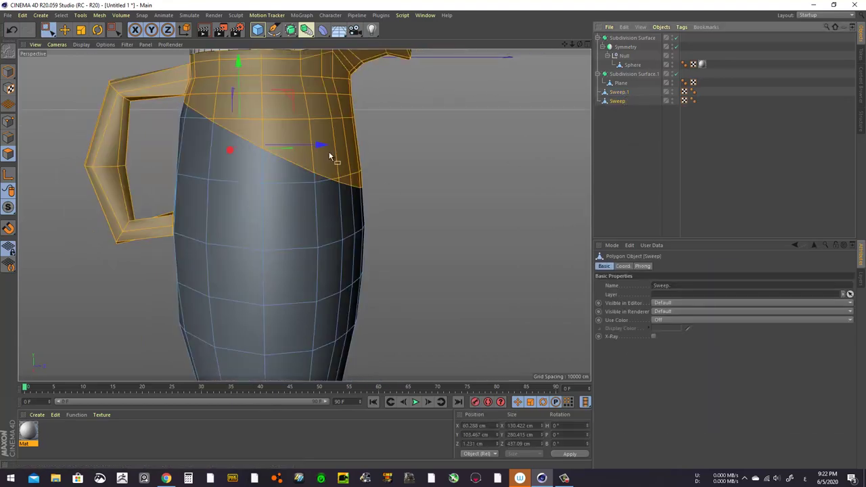
{"action": "left_click", "coordinate": [383, 161]}
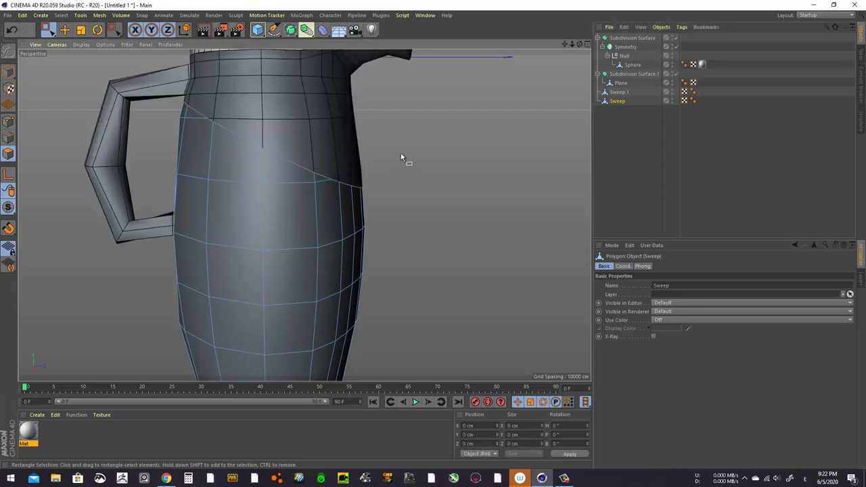
In Sweep.1, invert the selection and delete the lower body polygons.
{"action": "left_click", "coordinate": [618, 94]}
{"action": "left_click", "coordinate": [61, 15]}
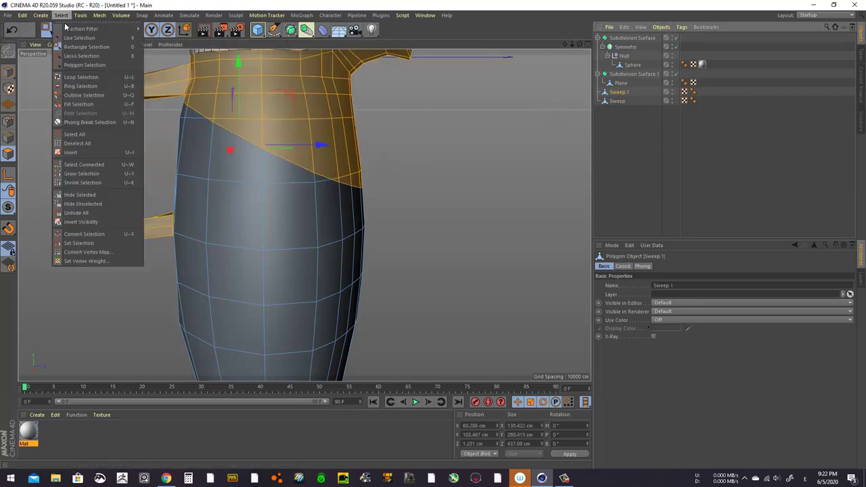
{"action": "left_click", "coordinate": [74, 151]}
{"action": "left_click", "coordinate": [95, 151]}
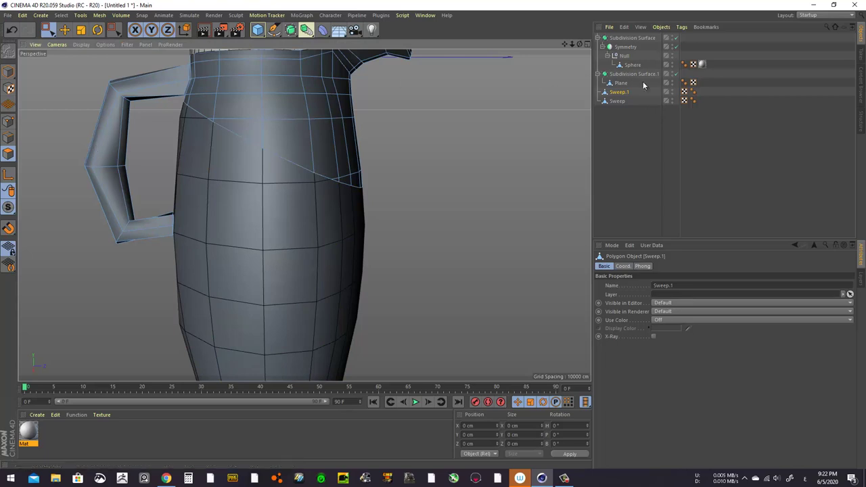
{"action": "left_click", "coordinate": [617, 101]}
{"action": "left_click_drag", "start_coordinate": [327, 186], "coordinate": [189, 156], "text": "alt"}
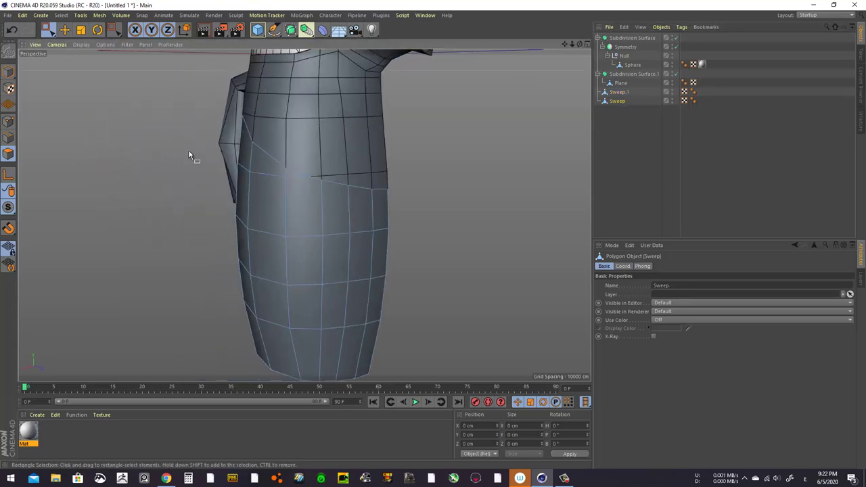
{"action": "left_click", "coordinate": [9, 122]}
Stitch and Sew the upper panel's edge to the jug body, undoing and retrying once.
{"action": "right_click", "coordinate": [487, 172]}
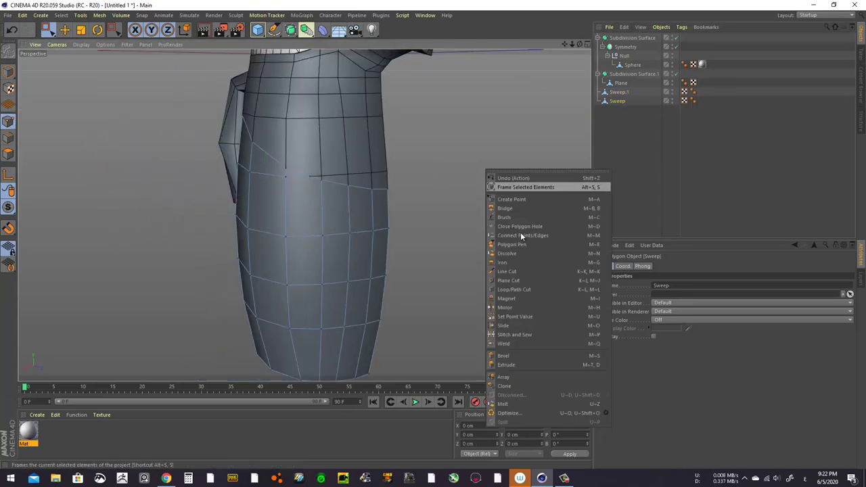
{"action": "left_click", "coordinate": [523, 335]}
{"action": "mouse_move", "coordinate": [434, 270]}
{"action": "left_mouse_down", "text": "alt"}
{"action": "mouse_move", "coordinate": [285, 174]}
{"action": "mouse_move", "coordinate": [285, 163]}
{"action": "mouse_move", "coordinate": [350, 163]}
{"action": "mouse_move", "coordinate": [315, 172]}
{"action": "mouse_move", "coordinate": [379, 176]}
{"action": "left_mouse_up", "text": "alt"}
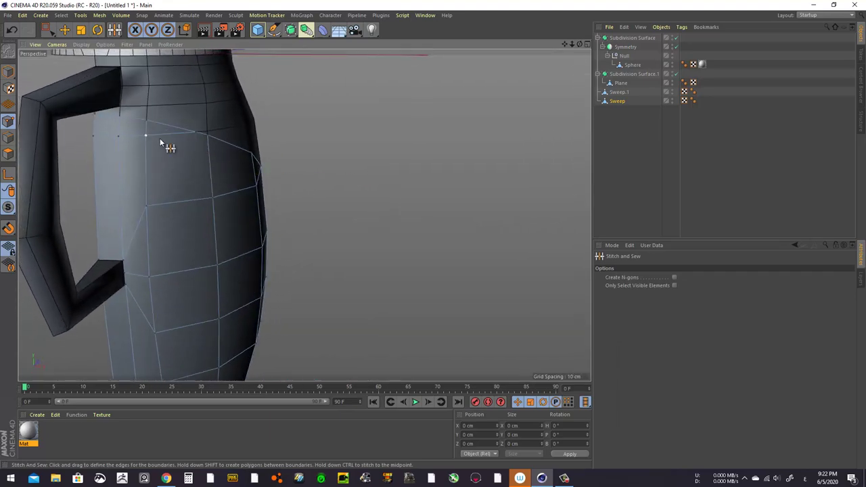
{"action": "left_click_drag", "start_coordinate": [129, 131], "coordinate": [106, 134]}
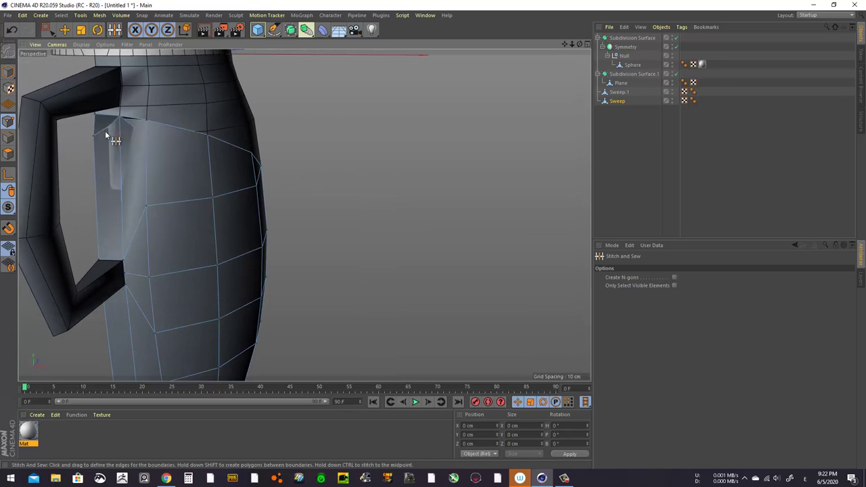
{"action": "key", "text": "ctrl+z"}
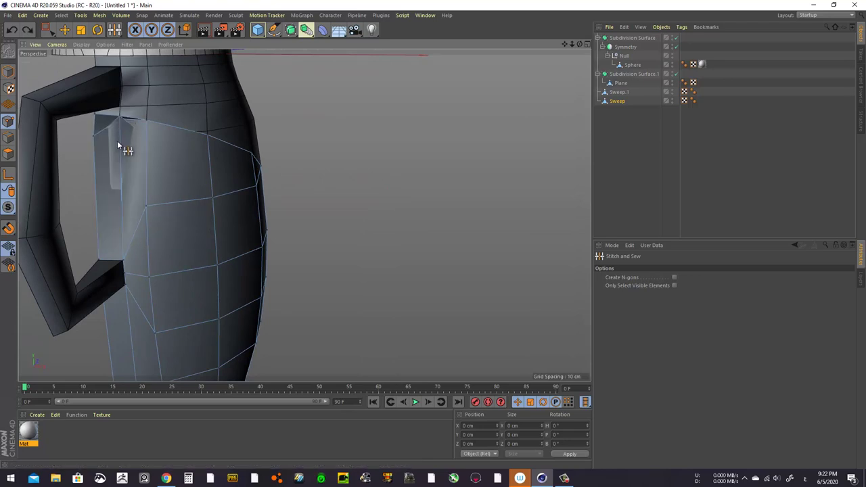
{"action": "left_click_drag", "start_coordinate": [118, 135], "coordinate": [121, 114]}
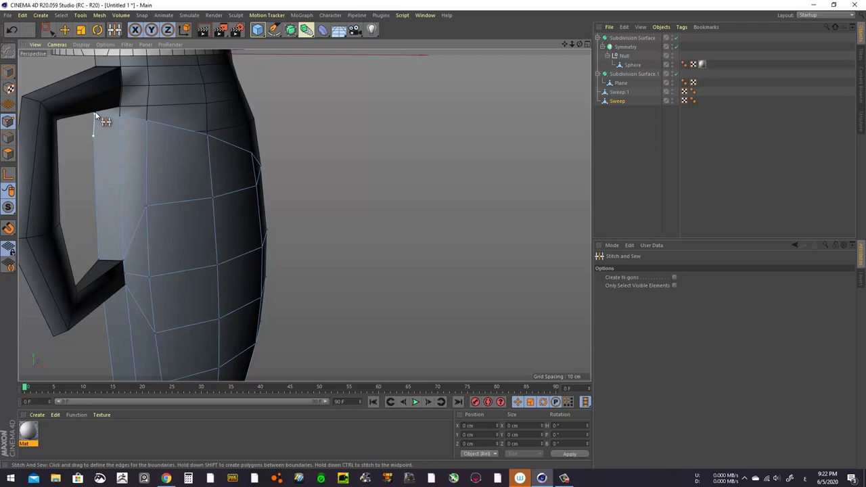
Select Sweep.1 and orbit and zoom out to inspect the whole jug.
{"action": "scroll", "coordinate": [209, 143], "scroll_direction": "down", "scroll_amount": 3}
{"action": "left_click_drag", "start_coordinate": [140, 135], "coordinate": [228, 155], "text": "alt"}
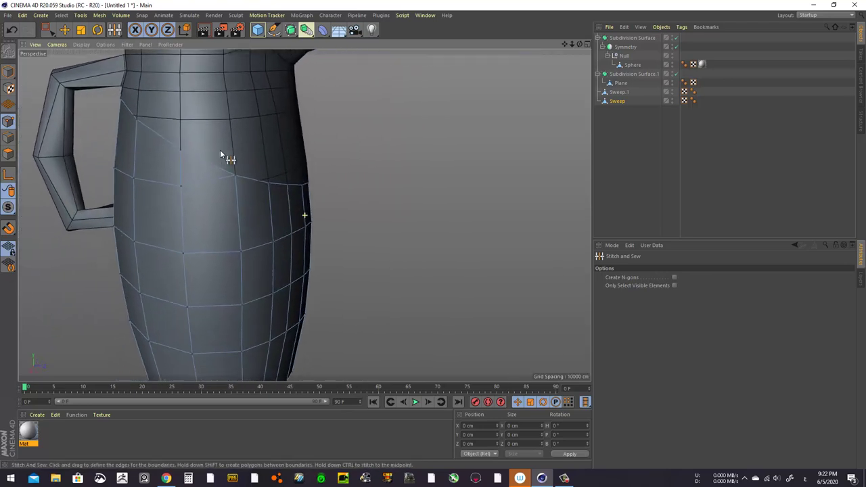
{"action": "left_click", "coordinate": [618, 91]}
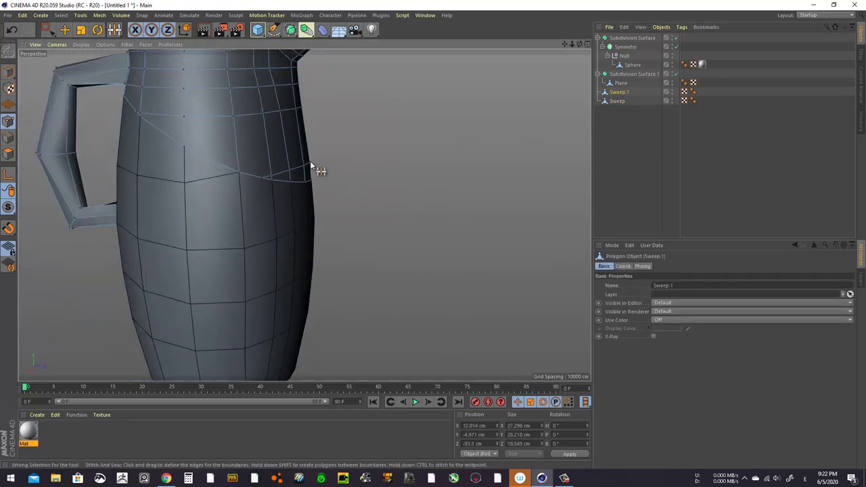
{"action": "left_click_drag", "start_coordinate": [348, 153], "coordinate": [367, 178], "text": "alt"}
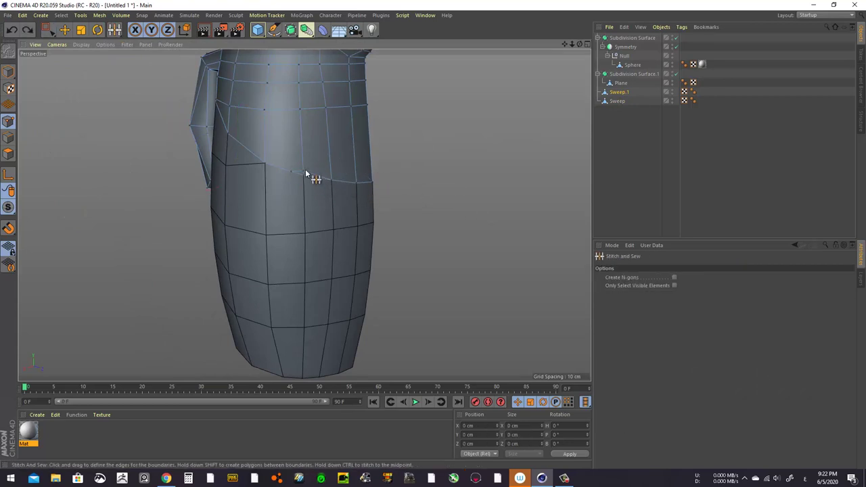
{"action": "mouse_move", "coordinate": [348, 186]}
{"action": "left_mouse_down", "text": "alt"}
{"action": "mouse_move", "coordinate": [325, 174]}
{"action": "mouse_move", "coordinate": [394, 172]}
{"action": "mouse_move", "coordinate": [382, 166]}
{"action": "left_mouse_up", "text": "alt"}
{"action": "scroll", "coordinate": [382, 166], "scroll_direction": "down", "scroll_amount": 3}
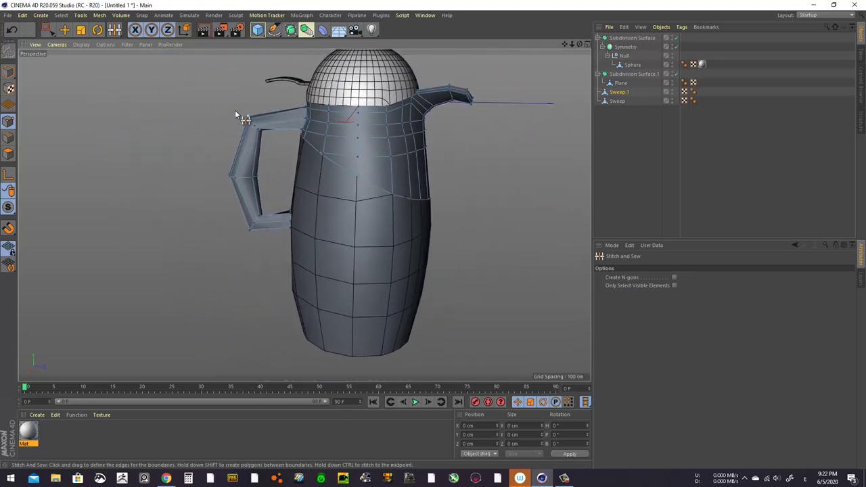
{"action": "left_click", "coordinate": [613, 101], "text": "ctrl"}
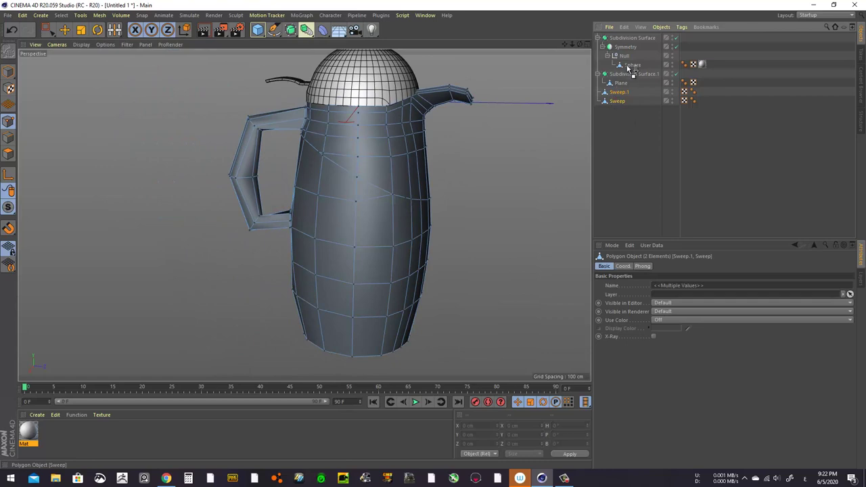
{"action": "left_click_drag", "start_coordinate": [627, 65], "coordinate": [629, 68]}
{"action": "left_click", "coordinate": [576, 166]}
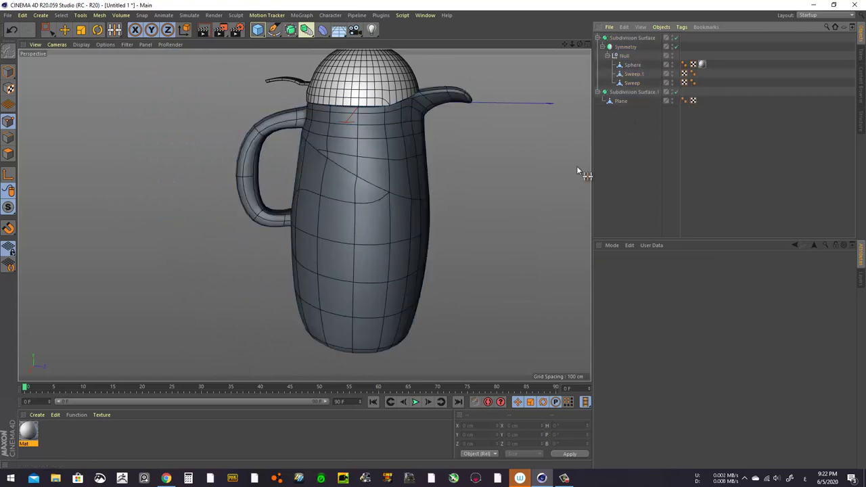
{"action": "left_click", "coordinate": [634, 75]}
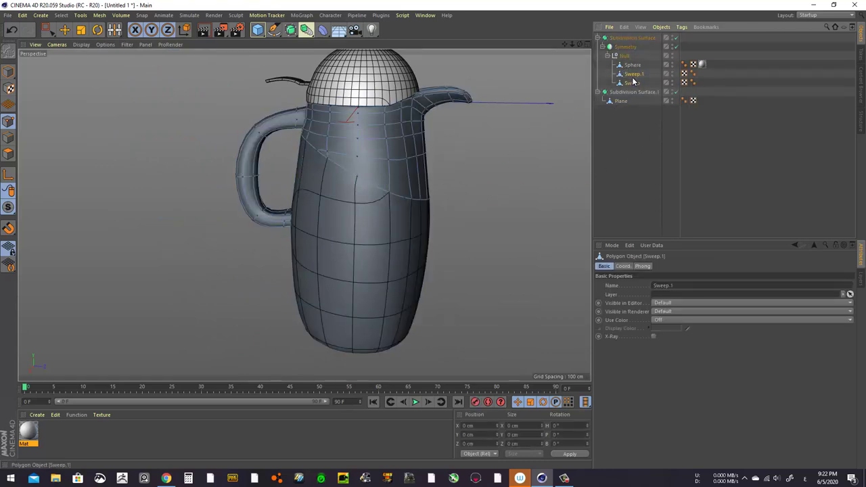
{"action": "left_click", "coordinate": [632, 82], "text": "ctrl"}
{"action": "left_click", "coordinate": [64, 30]}
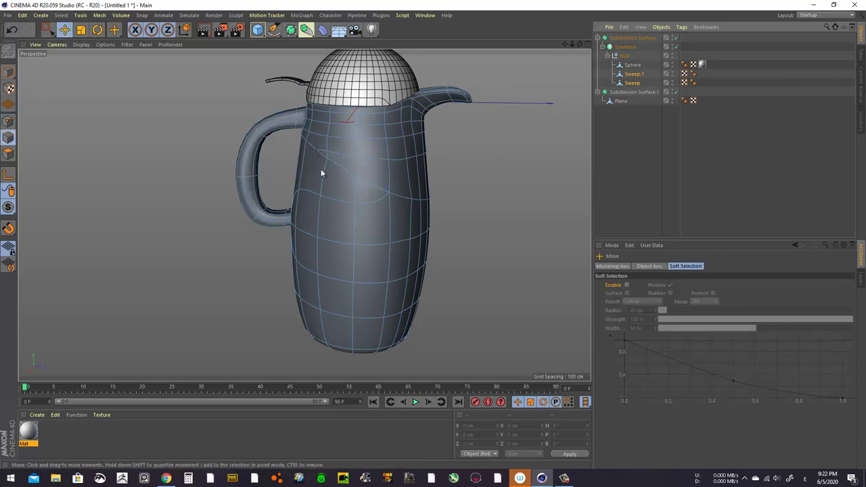
{"action": "key", "text": "c"}
{"action": "left_click", "coordinate": [629, 82]}
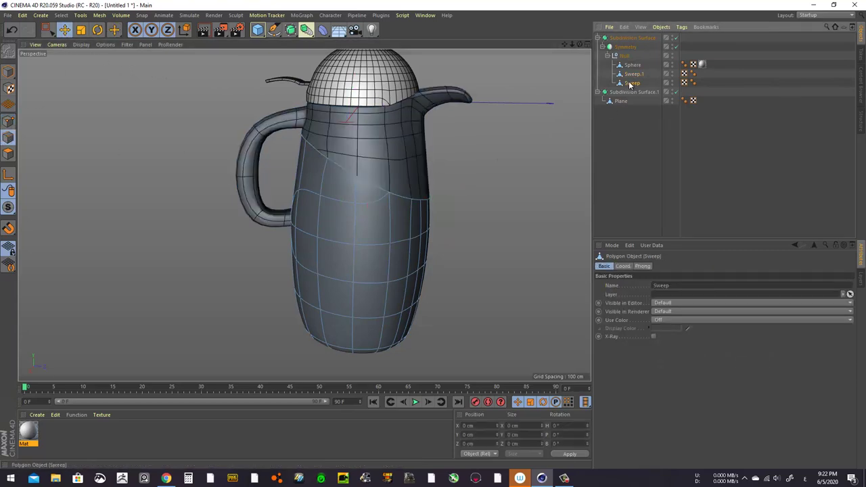
{"action": "left_click", "coordinate": [634, 74], "text": "ctrl"}
Add a new Symmetry object from the modeling palette.
{"action": "left_click_drag", "start_coordinate": [641, 192], "coordinate": [640, 192]}
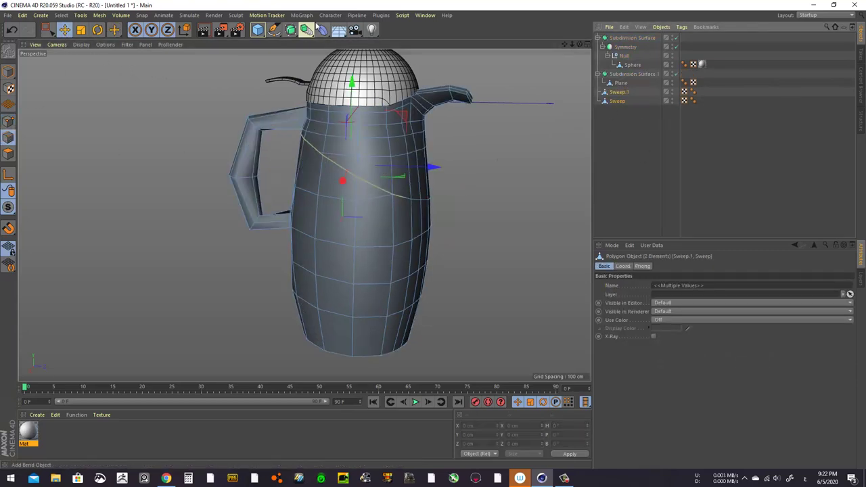
{"action": "left_click", "coordinate": [331, 14]}
{"action": "left_click", "coordinate": [334, 18]}
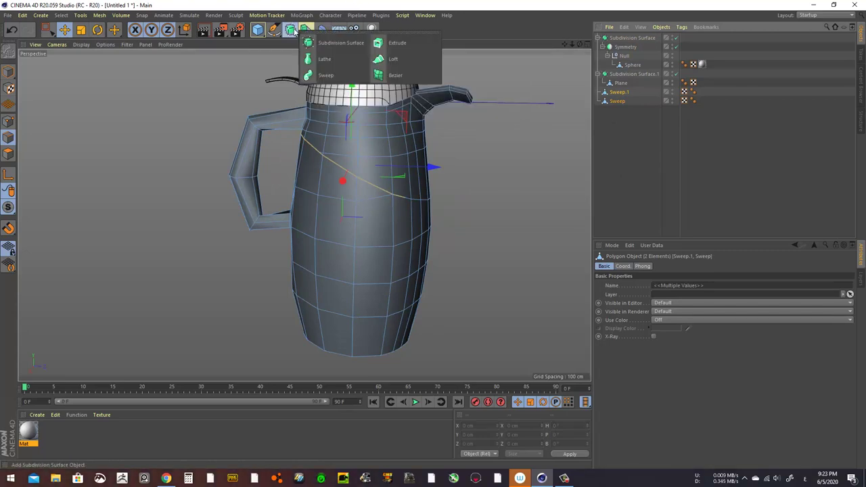
{"action": "left_click_drag", "start_coordinate": [292, 29], "coordinate": [413, 74]}
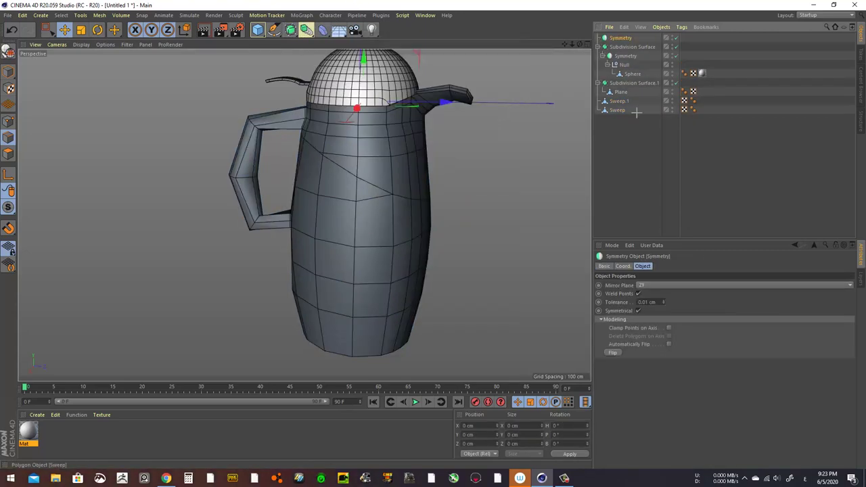
Move Sweep.1 and Sweep into the Symmetry object and back out, nudging them slightly.
{"action": "left_click_drag", "start_coordinate": [615, 104], "coordinate": [615, 103]}
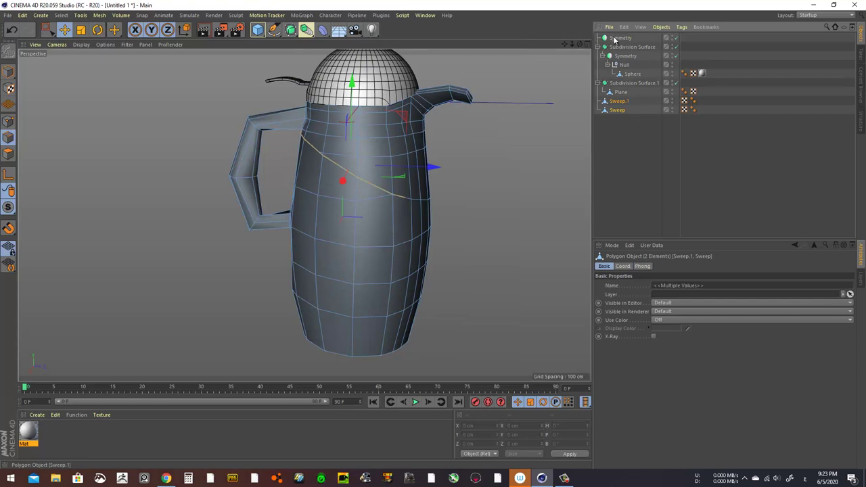
{"action": "left_click_drag", "start_coordinate": [615, 41], "coordinate": [614, 39]}
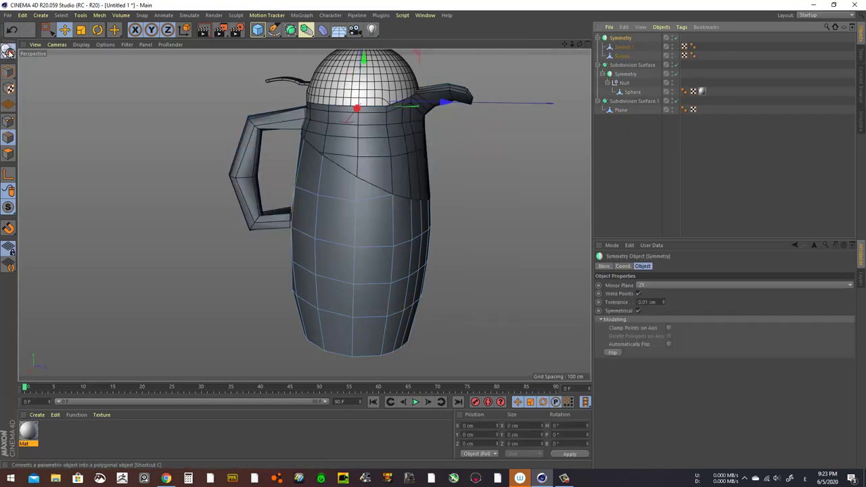
{"action": "left_click", "coordinate": [617, 38]}
{"action": "left_click_drag", "start_coordinate": [635, 48], "coordinate": [597, 63]}
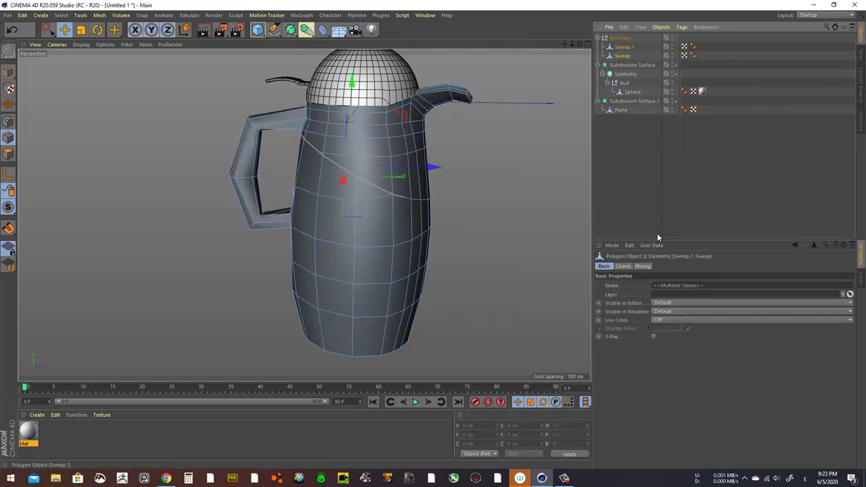
{"action": "left_click_drag", "start_coordinate": [657, 238], "coordinate": [658, 237]}
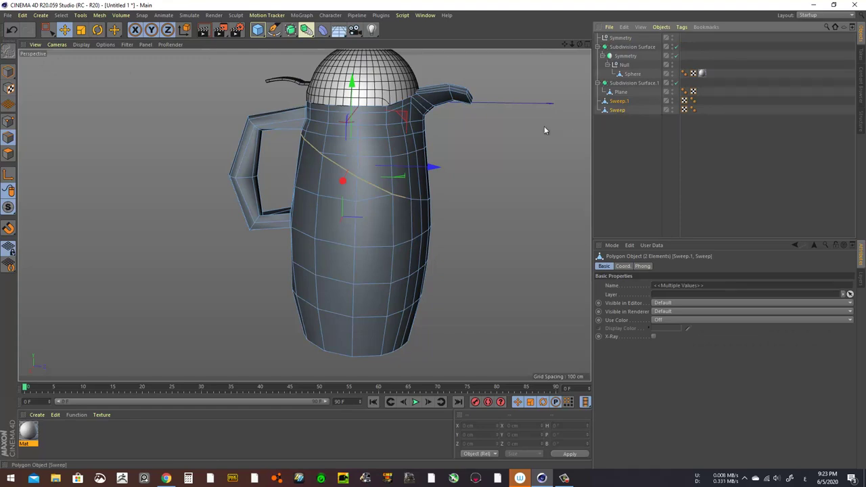
{"action": "left_click_drag", "start_coordinate": [400, 196], "coordinate": [402, 200]}
{"action": "scroll", "coordinate": [406, 196], "scroll_direction": "up", "scroll_amount": 5}
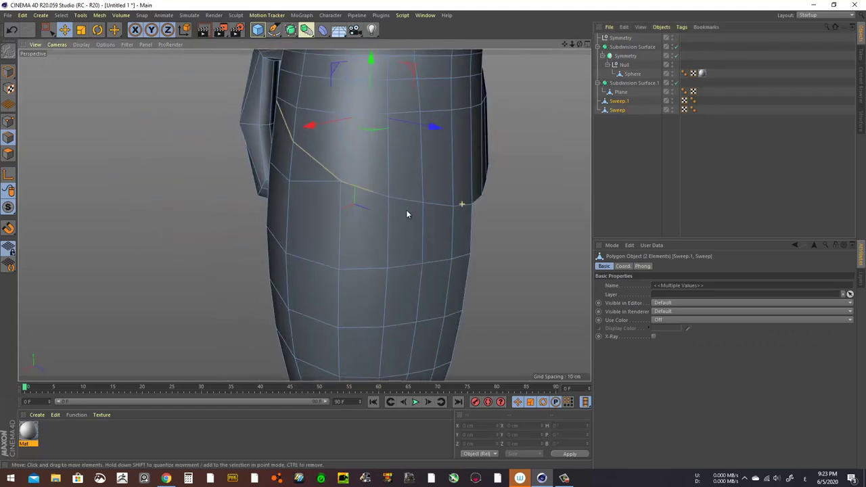
{"action": "left_click_drag", "start_coordinate": [450, 212], "coordinate": [420, 196], "text": "alt"}
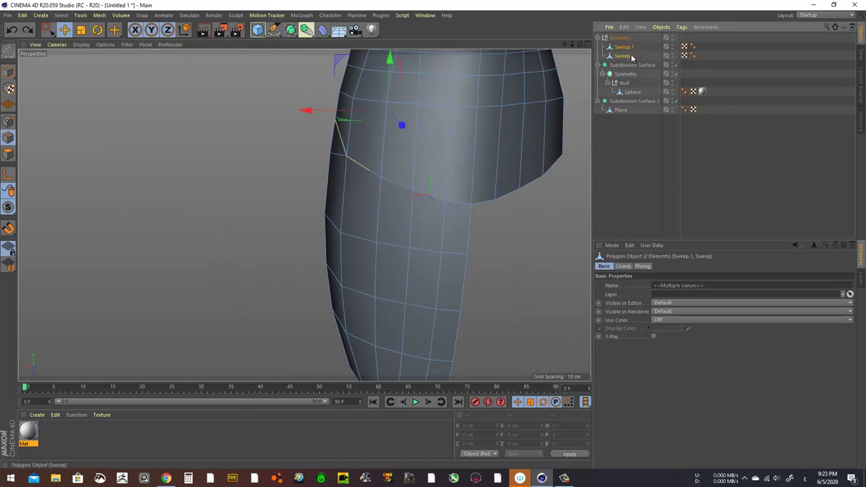
Place both sweeps inside the Symmetry object and group them under a Null with Alt+G.
{"action": "left_click_drag", "start_coordinate": [619, 101], "coordinate": [630, 38]}
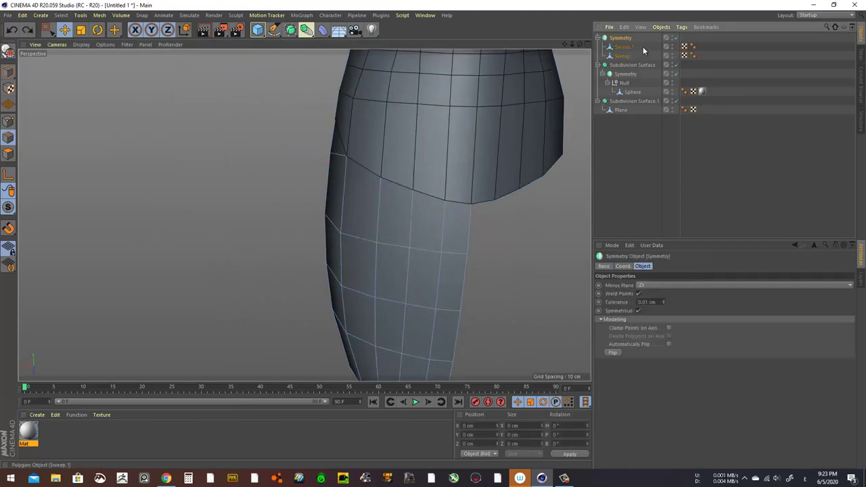
{"action": "left_click", "coordinate": [623, 56], "text": "shift"}
{"action": "key", "text": "Delete"}
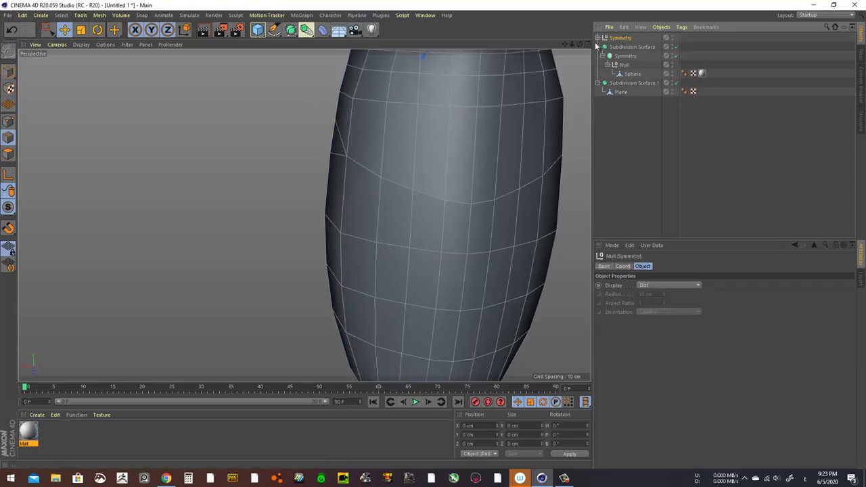
{"action": "key", "text": "ctrl+z"}
{"action": "key", "text": "alt+g"}
{"action": "left_click", "coordinate": [644, 55]}
{"action": "left_click", "coordinate": [631, 64], "text": "shift"}
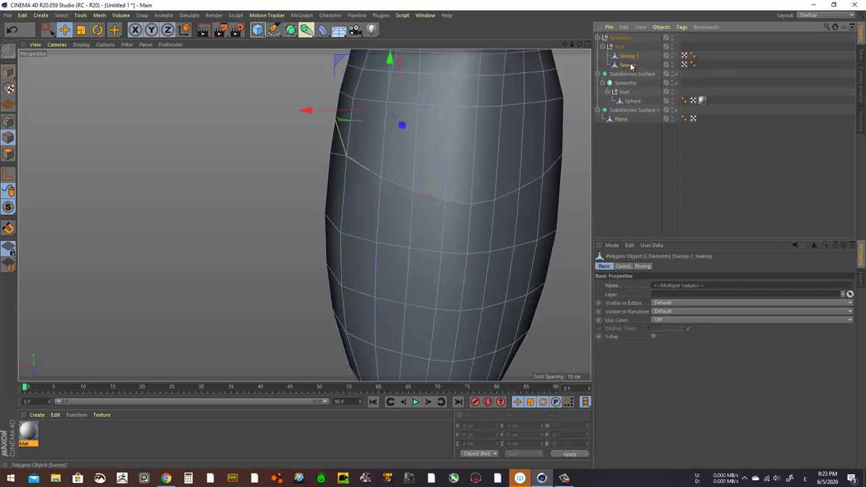
Take both sweeps to the top level and move a seam point on the upper shell's lower edge.
{"action": "left_click_drag", "start_coordinate": [625, 168], "coordinate": [625, 171]}
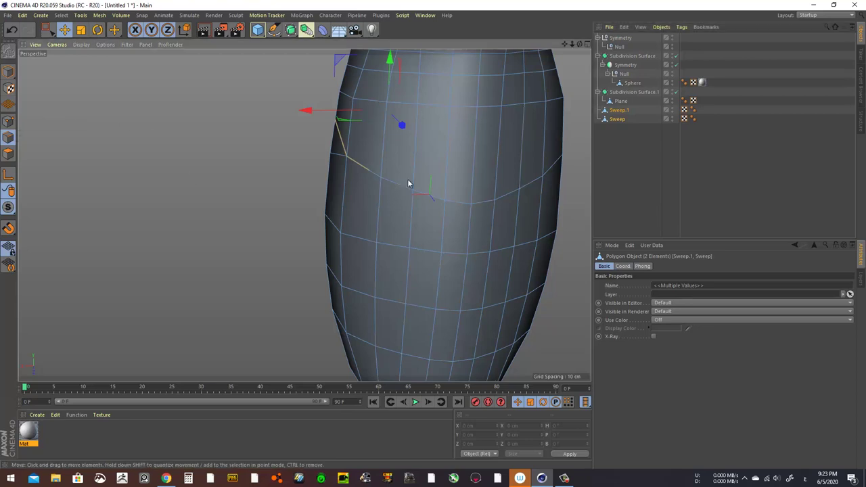
{"action": "left_click_drag", "start_coordinate": [404, 191], "coordinate": [387, 188]}
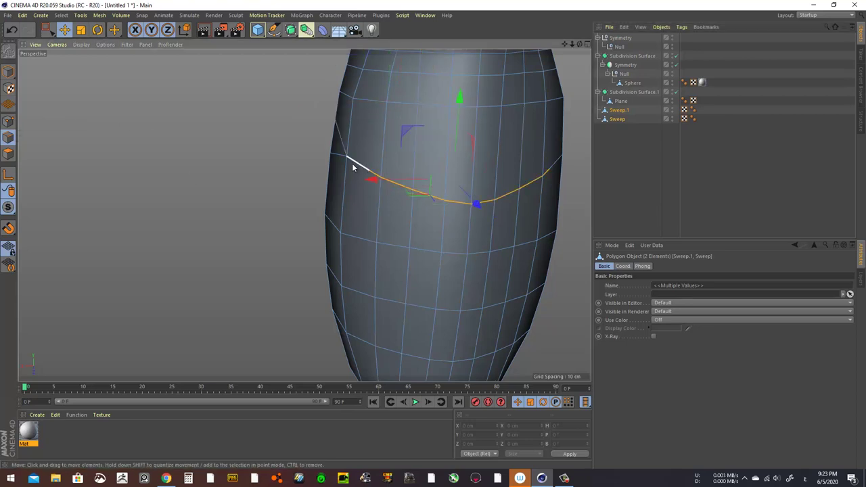
{"action": "mouse_move", "coordinate": [344, 159]}
{"action": "left_mouse_down", "text": "alt"}
{"action": "mouse_move", "coordinate": [458, 177]}
{"action": "mouse_move", "coordinate": [375, 126]}
{"action": "left_mouse_up", "text": "alt"}
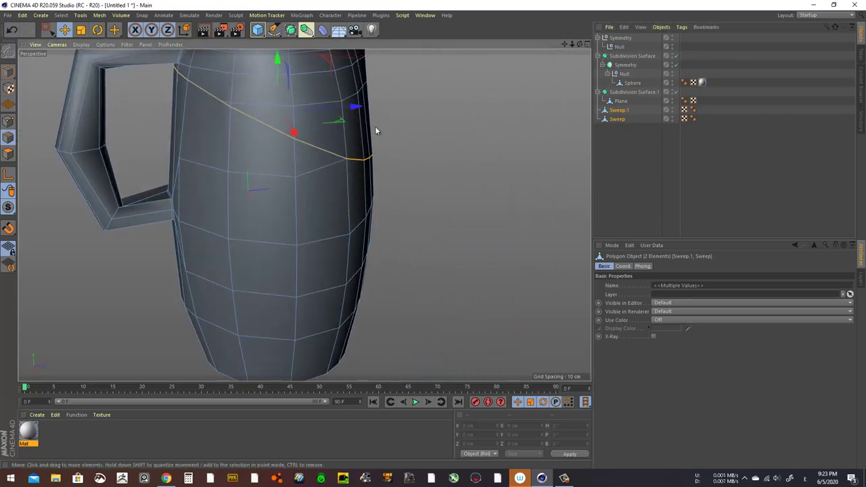
{"action": "left_click", "coordinate": [375, 126]}
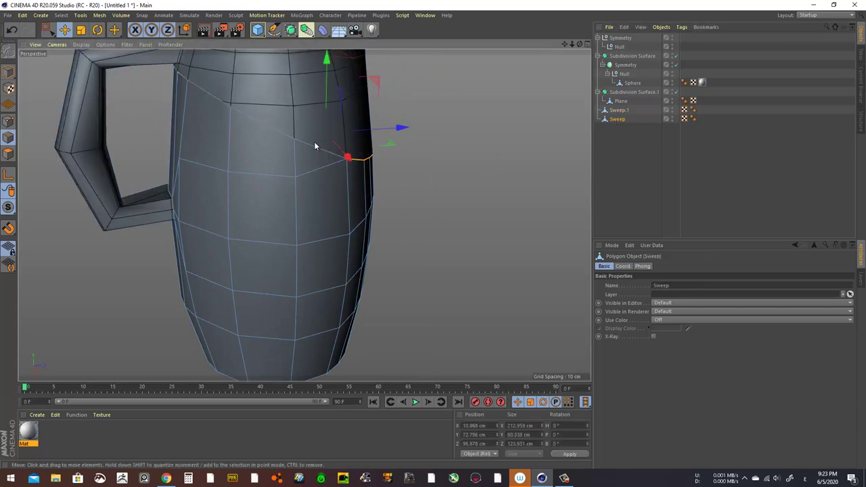
{"action": "mouse_move", "coordinate": [314, 141]}
{"action": "left_mouse_down"}
{"action": "mouse_move", "coordinate": [310, 149]}
{"action": "mouse_move", "coordinate": [230, 129]}
{"action": "left_mouse_up"}
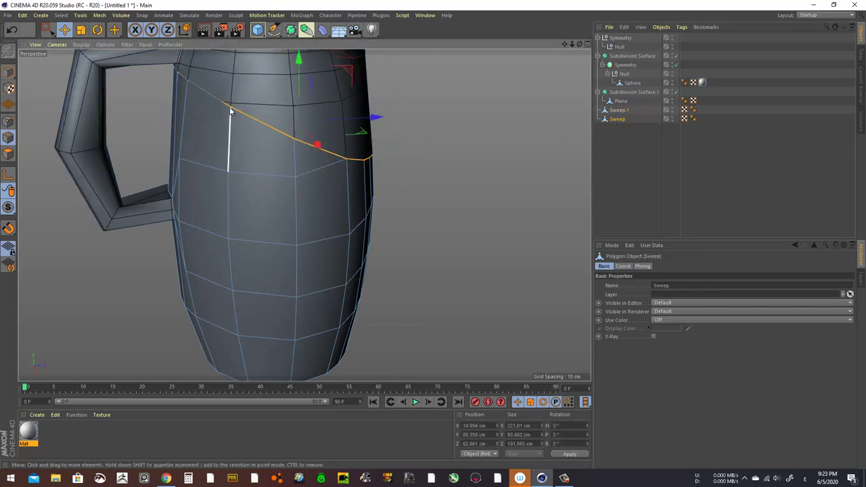
{"action": "scroll", "coordinate": [257, 119], "scroll_direction": "up", "scroll_amount": 3}
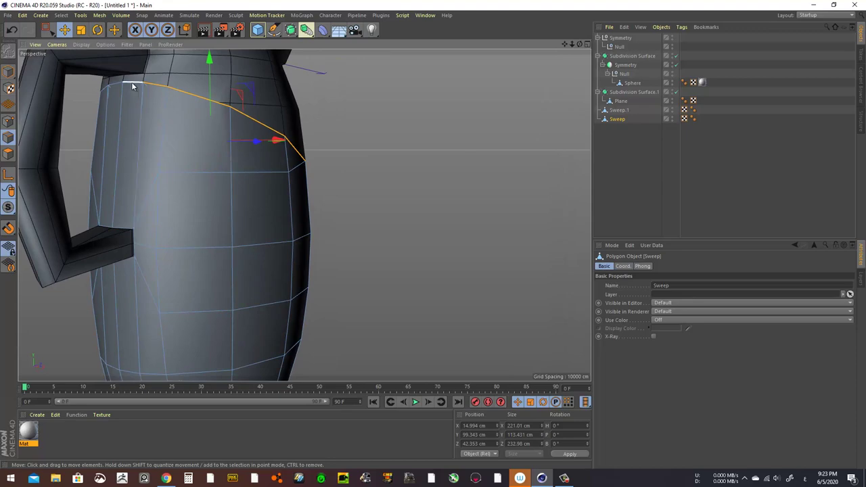
{"action": "mouse_move", "coordinate": [202, 131]}
{"action": "left_mouse_down", "text": "alt"}
{"action": "mouse_move", "coordinate": [155, 153]}
{"action": "mouse_move", "coordinate": [371, 197]}
{"action": "mouse_move", "coordinate": [433, 196]}
{"action": "left_mouse_up", "text": "alt"}
Select Sweep.1 and Sweep together and scale them down to about 93%.
{"action": "left_click", "coordinate": [618, 110]}
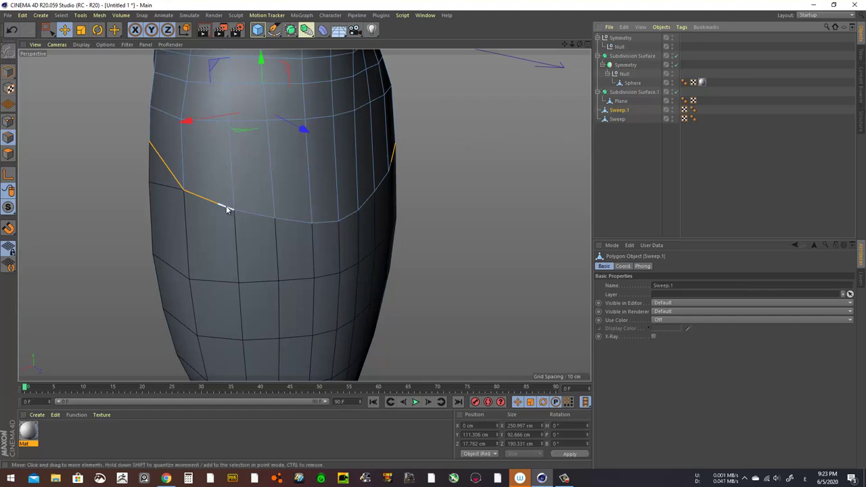
{"action": "mouse_move", "coordinate": [226, 208]}
{"action": "left_mouse_down", "text": "alt"}
{"action": "mouse_move", "coordinate": [246, 222]}
{"action": "mouse_move", "coordinate": [219, 207]}
{"action": "mouse_move", "coordinate": [396, 218]}
{"action": "mouse_move", "coordinate": [318, 162]}
{"action": "left_mouse_up", "text": "alt"}
{"action": "left_click", "coordinate": [618, 119], "text": "ctrl"}
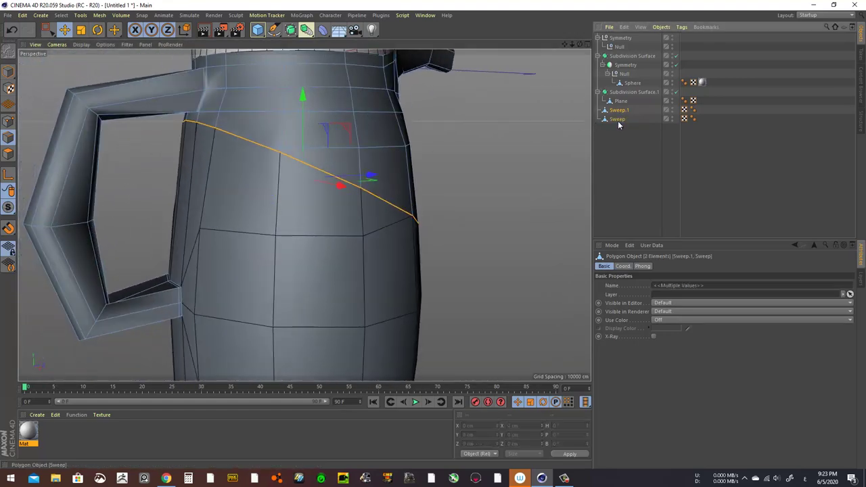
{"action": "left_click", "coordinate": [81, 30]}
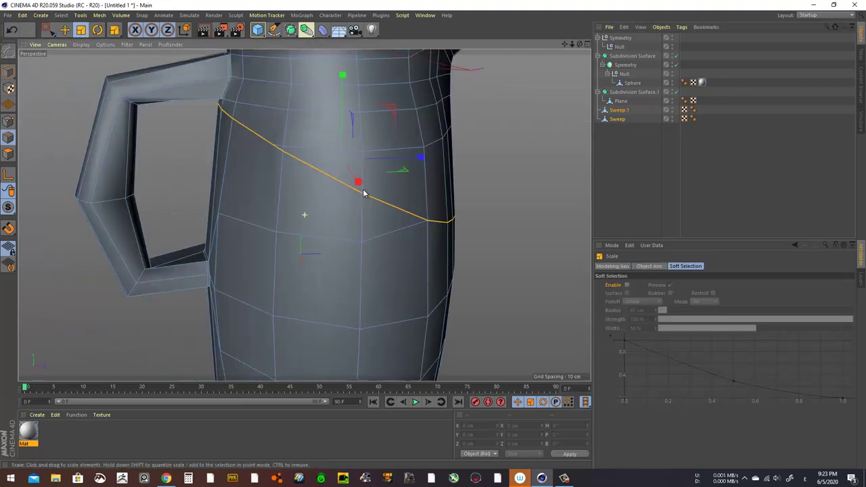
{"action": "left_click_drag", "start_coordinate": [224, 203], "coordinate": [304, 193], "text": "alt"}
{"action": "left_click_drag", "start_coordinate": [195, 197], "coordinate": [126, 170]}
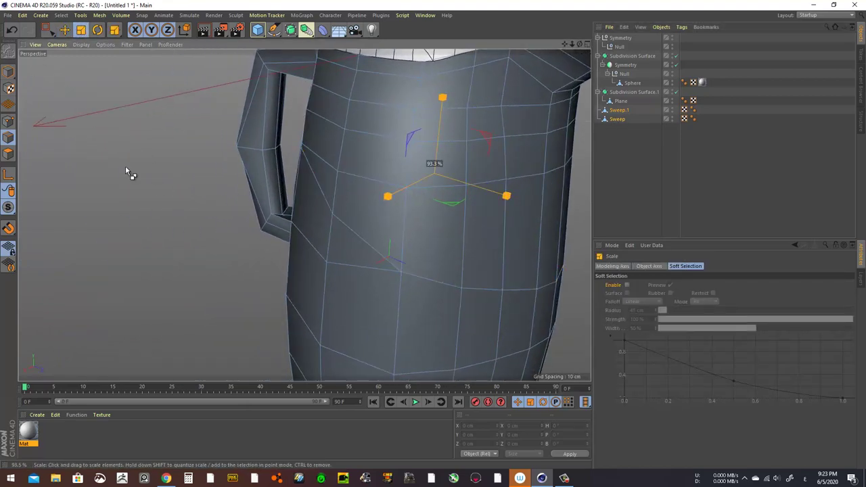
{"action": "key", "text": "ctrl+z"}
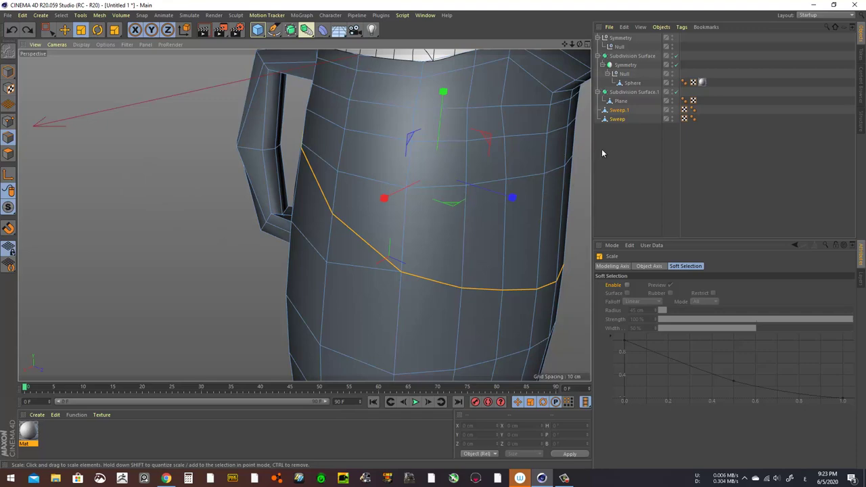
{"action": "key", "text": "ctrl+y"}
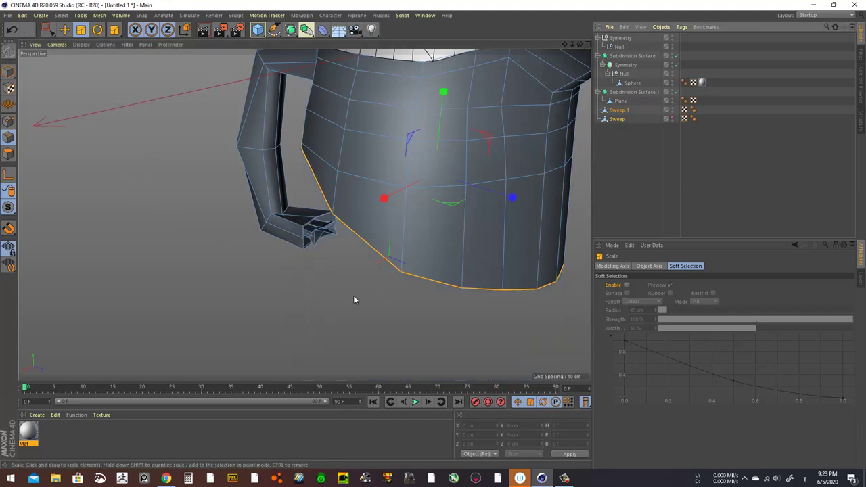
Scale both sweep pieces further to about 91% and move them into the smoothed Null.
{"action": "mouse_move", "coordinate": [354, 295]}
{"action": "left_mouse_down", "text": "alt"}
{"action": "mouse_move", "coordinate": [489, 175]}
{"action": "mouse_move", "coordinate": [645, 118]}
{"action": "left_mouse_up", "text": "alt"}
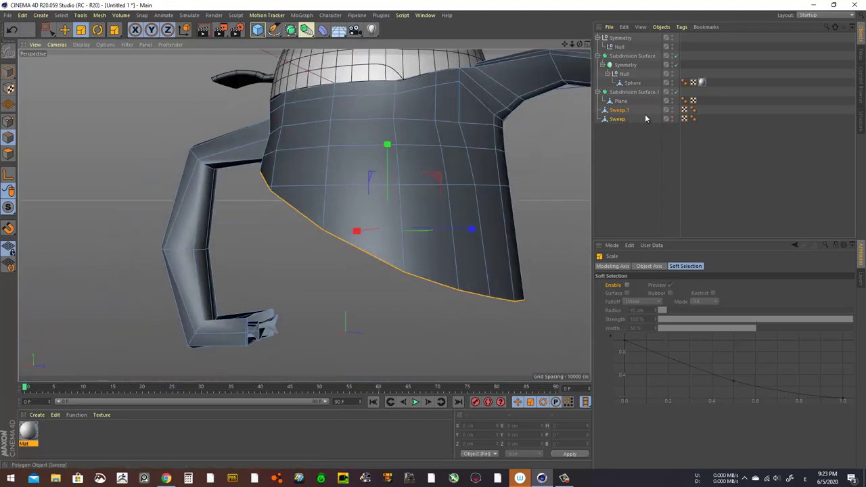
{"action": "left_click", "coordinate": [673, 119]}
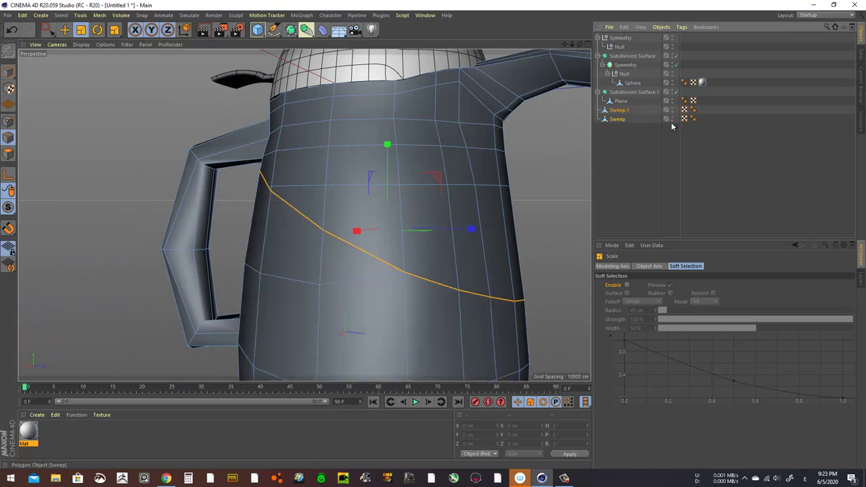
{"action": "left_click", "coordinate": [50, 233]}
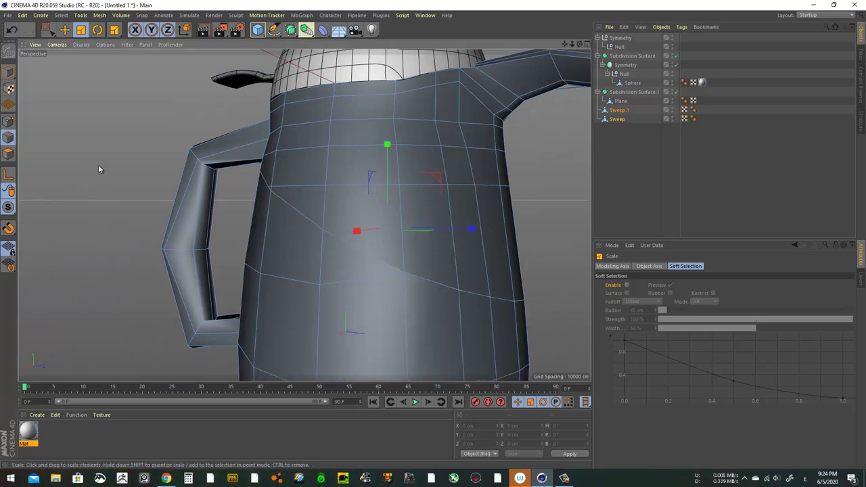
{"action": "left_click_drag", "start_coordinate": [100, 169], "coordinate": [74, 198]}
{"action": "left_click_drag", "start_coordinate": [629, 83], "coordinate": [630, 80]}
Select Sweep and Sweep.1, switch to Points mode, and undo to lift them out of the Null.
{"action": "left_click", "coordinate": [650, 149]}
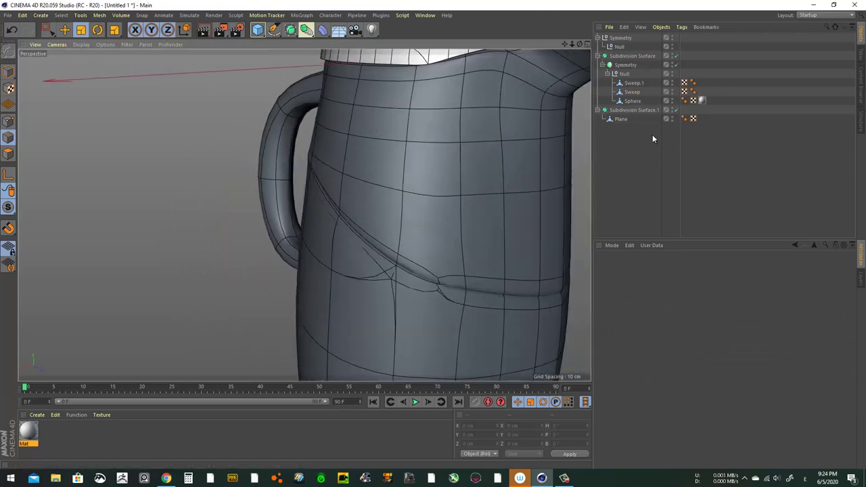
{"action": "left_click", "coordinate": [632, 92]}
{"action": "left_click", "coordinate": [635, 83]}
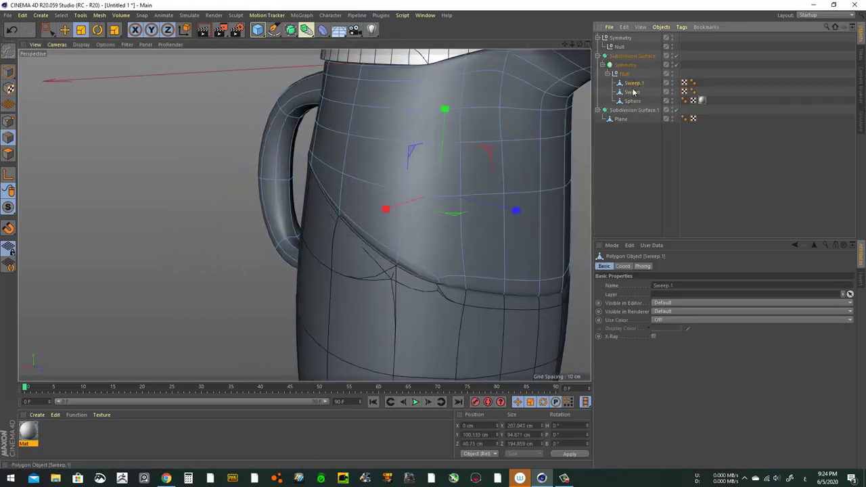
{"action": "scroll", "coordinate": [353, 171], "scroll_direction": "up", "scroll_amount": 3}
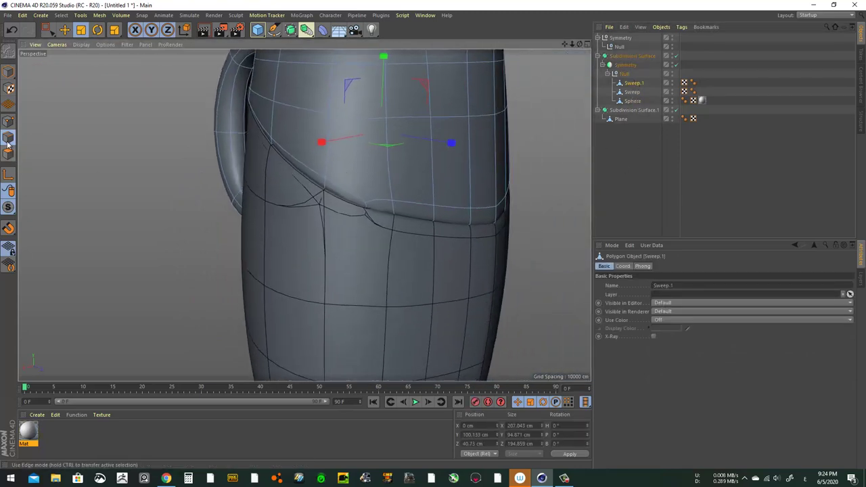
{"action": "left_click", "coordinate": [8, 122]}
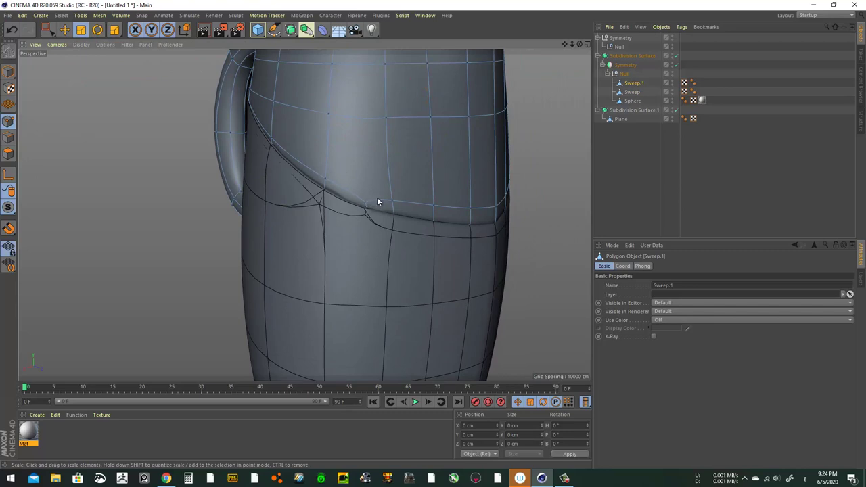
{"action": "left_click", "coordinate": [409, 250], "text": "shift"}
{"action": "key", "text": "ctrl+z"}
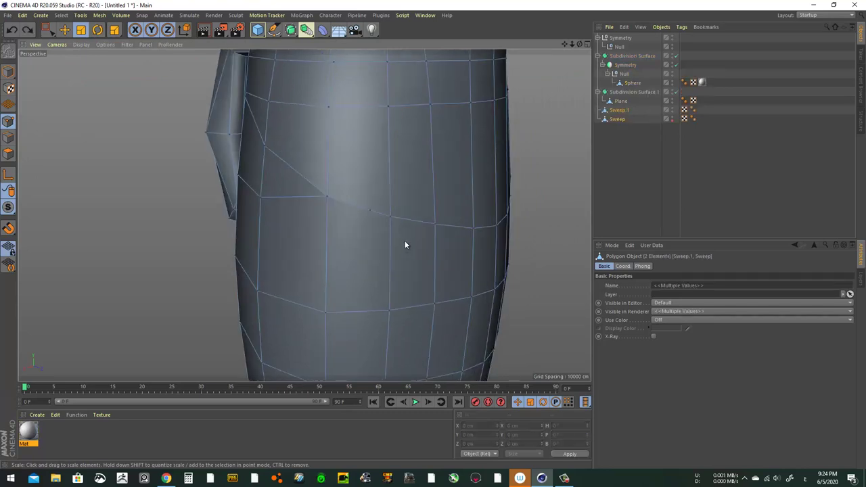
Deselect all points and use Stitch and Sew to close the small gaps along the seam.
{"action": "key", "text": "ctrl+z"}
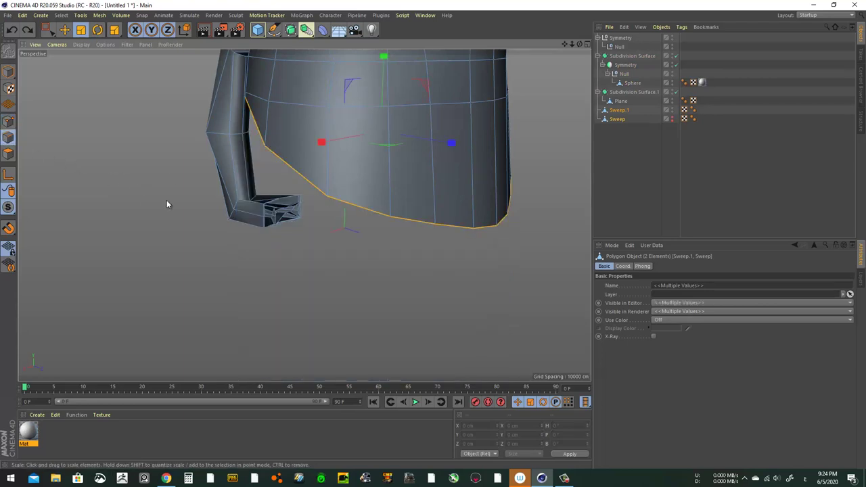
{"action": "key", "text": "ctrl+z"}
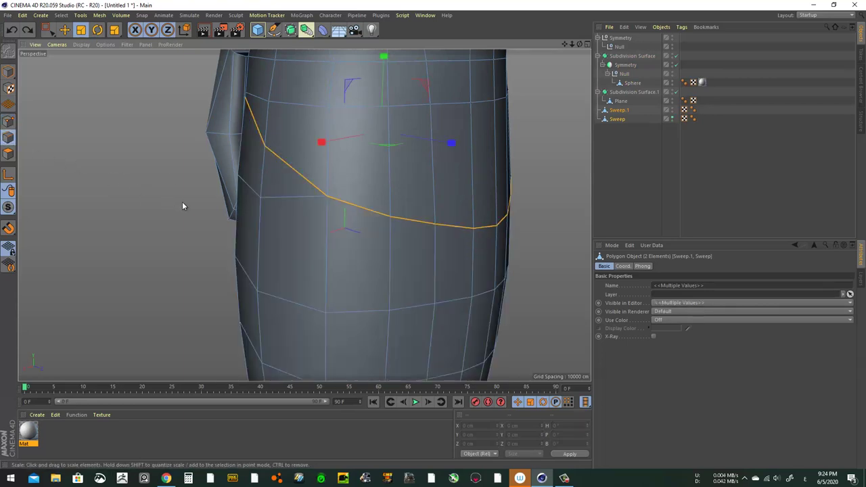
{"action": "key", "text": "Return"}
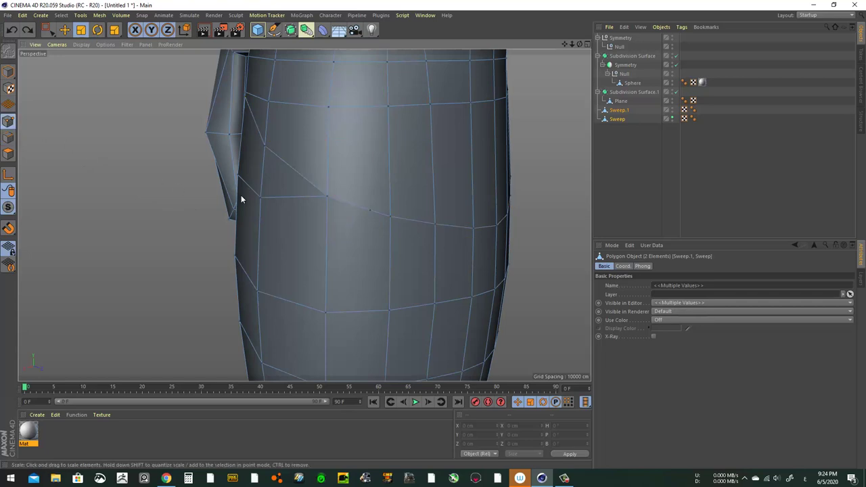
{"action": "left_click", "coordinate": [377, 216]}
{"action": "mouse_move", "coordinate": [341, 218]}
{"action": "left_mouse_down", "text": "alt"}
{"action": "mouse_move", "coordinate": [344, 187]}
{"action": "mouse_move", "coordinate": [410, 187]}
{"action": "mouse_move", "coordinate": [191, 132]}
{"action": "left_mouse_up", "text": "alt"}
{"action": "right_click", "coordinate": [202, 140]}
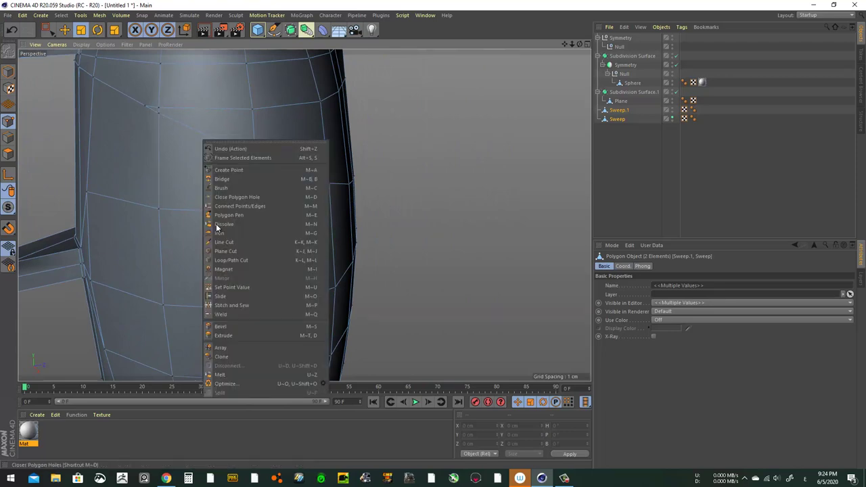
{"action": "left_click", "coordinate": [231, 303]}
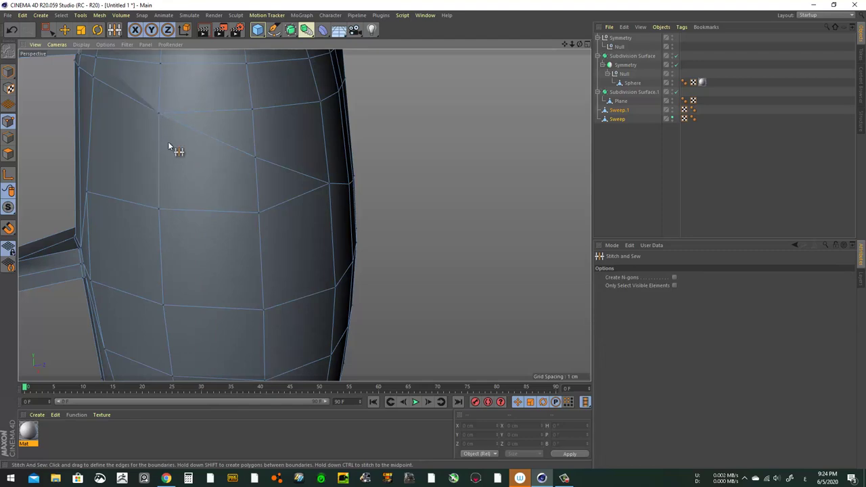
Select the seam edge loop in Edges mode and scale it inward to about 85.8%.
{"action": "key", "text": "ctrl+shift+z"}
{"action": "key", "text": "ctrl+shift+z"}
{"action": "key", "text": "ctrl+shift+z"}
{"action": "key", "text": "ctrl+shift+z"}
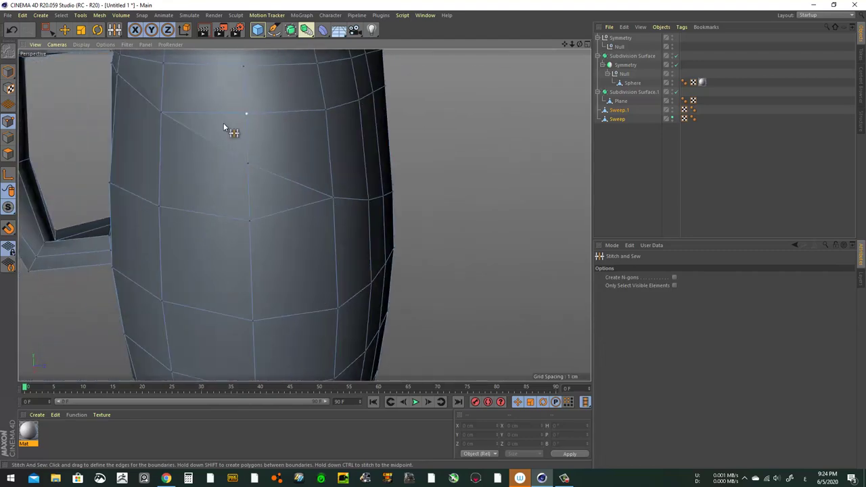
{"action": "key", "text": "ctrl+shift+z"}
{"action": "left_click", "coordinate": [8, 136]}
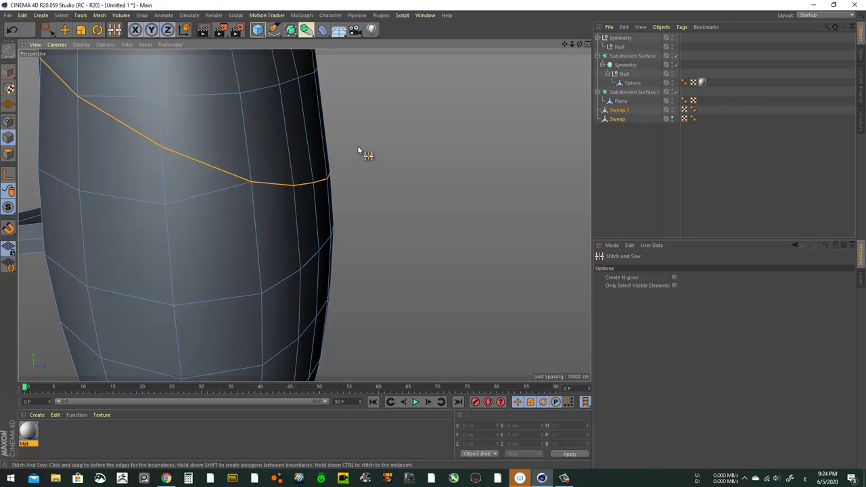
{"action": "right_click", "coordinate": [392, 141]}
{"action": "key", "text": "t"}
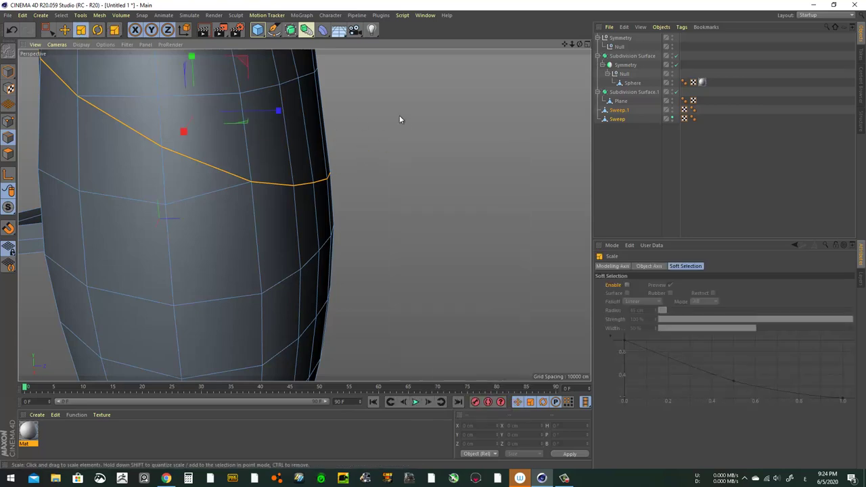
{"action": "key", "text": "ctrl+z"}
{"action": "key", "text": "ctrl+shift+z"}
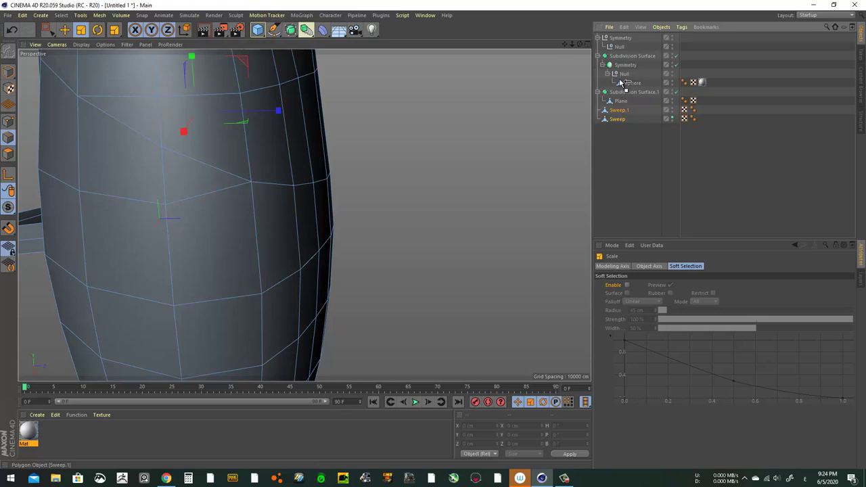
Place both sweeps in the Null group, then turn off smoothing and symmetry on the Sweep piece.
{"action": "left_click_drag", "start_coordinate": [621, 82], "coordinate": [623, 74]}
{"action": "left_click", "coordinate": [641, 146]}
{"action": "left_click_drag", "start_coordinate": [301, 196], "coordinate": [197, 175], "text": "alt"}
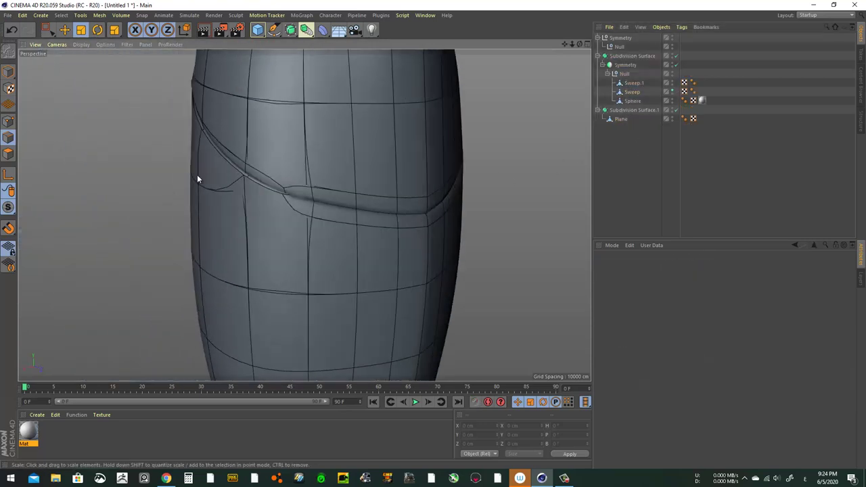
{"action": "left_click", "coordinate": [633, 92]}
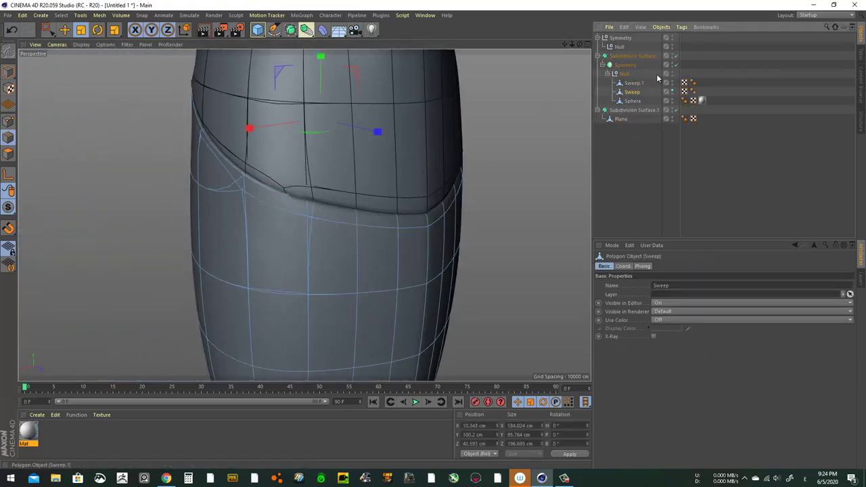
{"action": "left_click", "coordinate": [677, 64]}
{"action": "scroll", "coordinate": [232, 190], "scroll_direction": "up", "scroll_amount": 5}
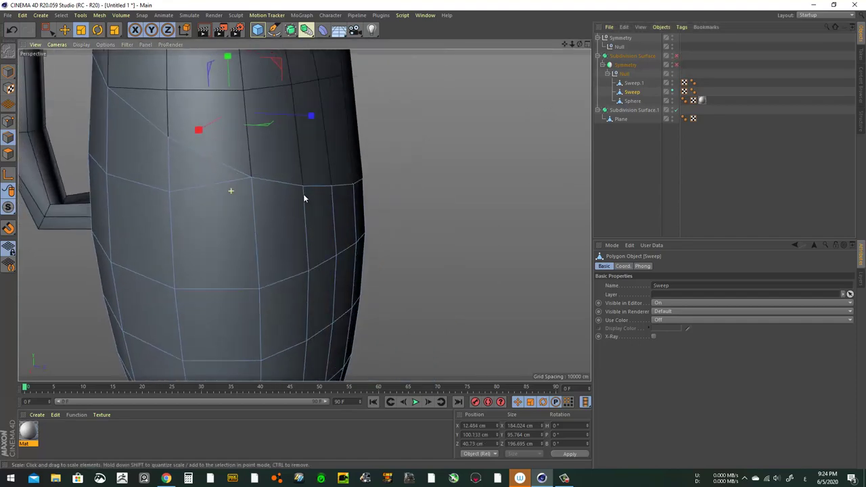
{"action": "scroll", "coordinate": [304, 194], "scroll_direction": "up", "scroll_amount": 5}
{"action": "scroll", "coordinate": [96, 189], "scroll_direction": "down", "scroll_amount": 3}
{"action": "scroll", "coordinate": [252, 191], "scroll_direction": "down", "scroll_amount": 4}
{"action": "scroll", "coordinate": [282, 200], "scroll_direction": "down", "scroll_amount": 3}
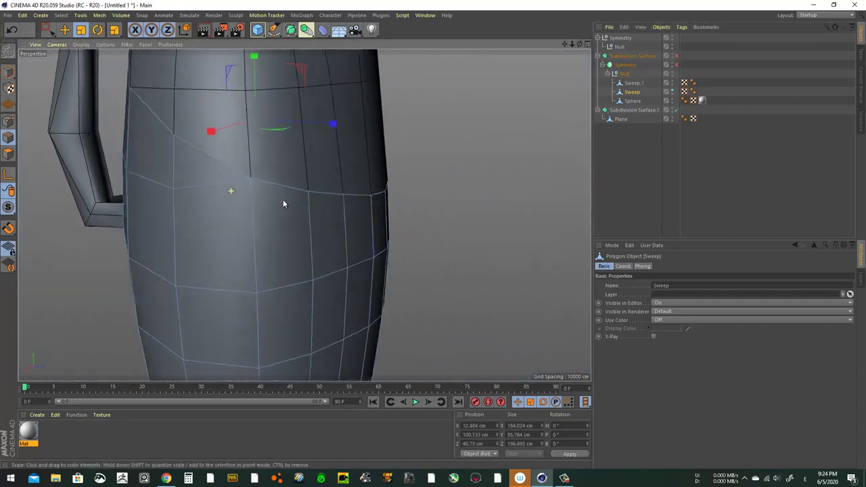
{"action": "scroll", "coordinate": [208, 186], "scroll_direction": "down", "scroll_amount": 3}
{"action": "scroll", "coordinate": [223, 188], "scroll_direction": "down", "scroll_amount": 2}
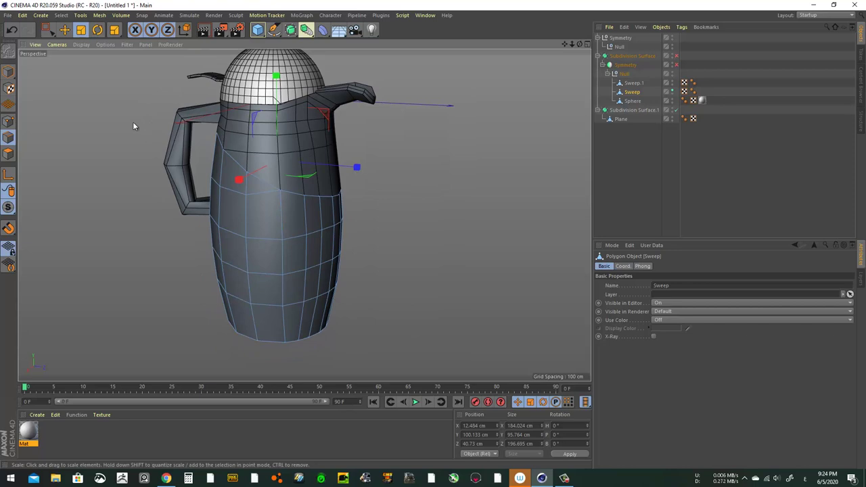
Move Sweep out of the Null to the top level and hide Sweep.1 and the Sphere lid.
{"action": "left_click", "coordinate": [65, 30]}
{"action": "left_click", "coordinate": [8, 154]}
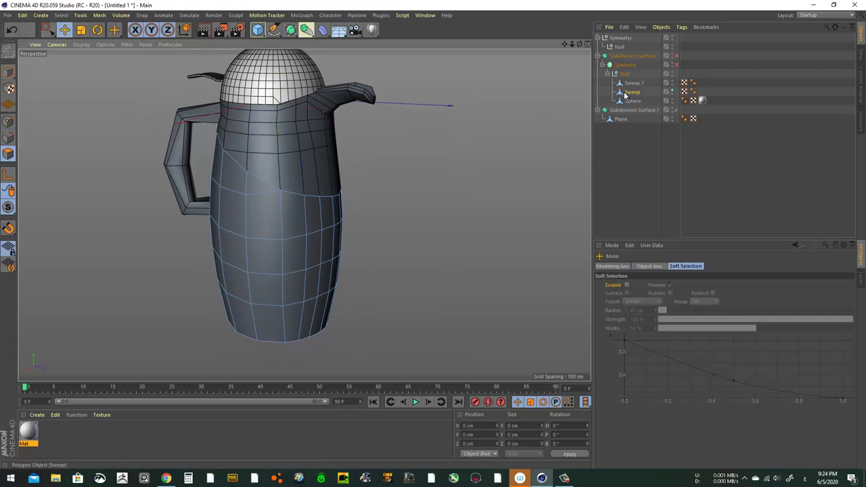
{"action": "left_click_drag", "start_coordinate": [633, 92], "coordinate": [616, 123]}
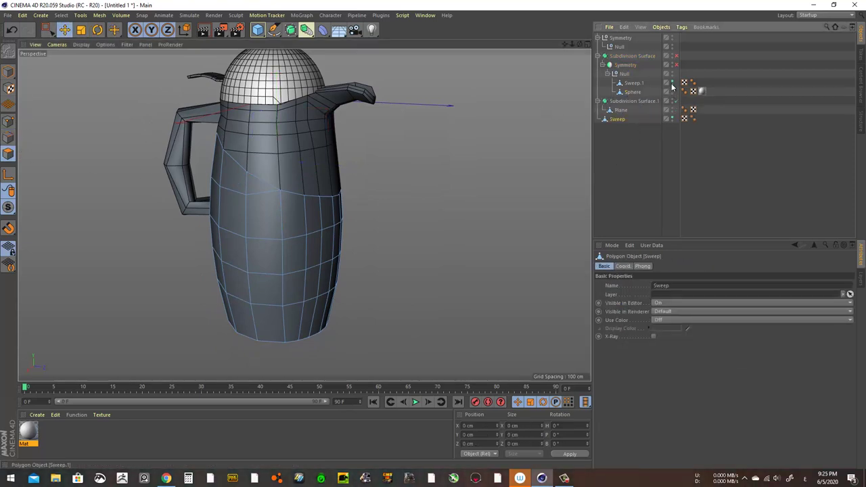
{"action": "left_click_drag", "start_coordinate": [672, 83], "coordinate": [672, 91]}
{"action": "mouse_move", "coordinate": [291, 178]}
{"action": "left_mouse_down", "text": "alt"}
{"action": "mouse_move", "coordinate": [226, 253]}
{"action": "mouse_move", "coordinate": [262, 257]}
{"action": "left_mouse_up", "text": "alt"}
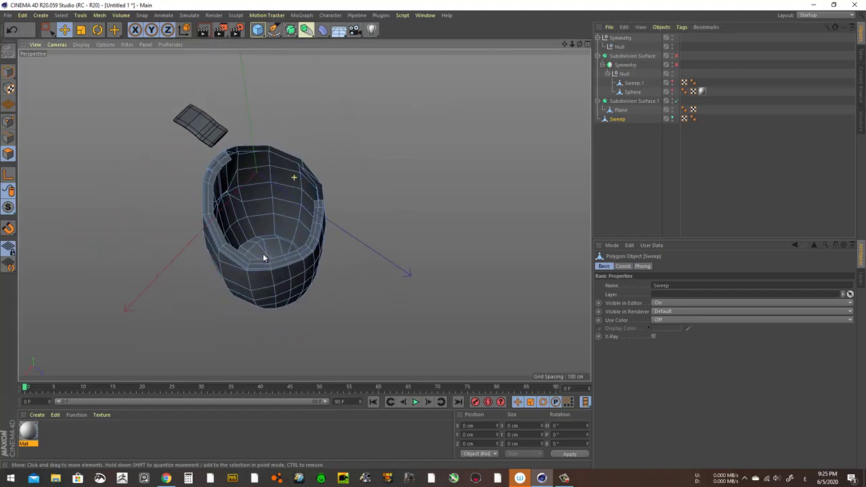
Inspect the cup interior and rim from several angles, selecting one rim face.
{"action": "mouse_move", "coordinate": [263, 254]}
{"action": "right_mouse_down", "text": "alt"}
{"action": "mouse_move", "coordinate": [386, 252]}
{"action": "mouse_move", "coordinate": [360, 251]}
{"action": "right_mouse_up", "text": "alt"}
{"action": "mouse_move", "coordinate": [360, 251]}
{"action": "left_mouse_down", "text": "alt"}
{"action": "mouse_move", "coordinate": [252, 297]}
{"action": "mouse_move", "coordinate": [249, 265]}
{"action": "mouse_move", "coordinate": [296, 217]}
{"action": "mouse_move", "coordinate": [374, 186]}
{"action": "mouse_move", "coordinate": [377, 195]}
{"action": "mouse_move", "coordinate": [397, 166]}
{"action": "mouse_move", "coordinate": [364, 197]}
{"action": "left_mouse_up", "text": "alt"}
{"action": "scroll", "coordinate": [262, 277], "scroll_direction": "up", "scroll_amount": 3}
{"action": "scroll", "coordinate": [316, 259], "scroll_direction": "up", "scroll_amount": 3}
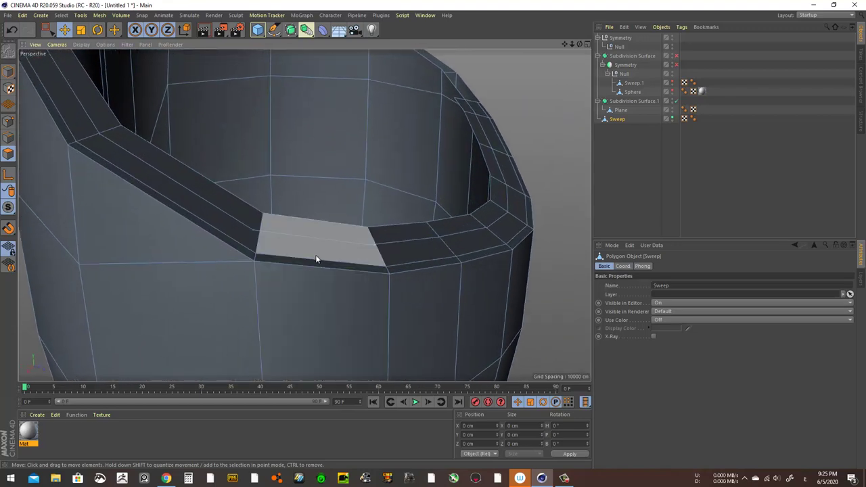
{"action": "mouse_move", "coordinate": [315, 258]}
{"action": "left_mouse_down", "text": "alt"}
{"action": "mouse_move", "coordinate": [106, 286]}
{"action": "mouse_move", "coordinate": [68, 170]}
{"action": "mouse_move", "coordinate": [160, 269]}
{"action": "mouse_move", "coordinate": [246, 290]}
{"action": "mouse_move", "coordinate": [101, 223]}
{"action": "mouse_move", "coordinate": [131, 236]}
{"action": "left_mouse_up", "text": "alt"}
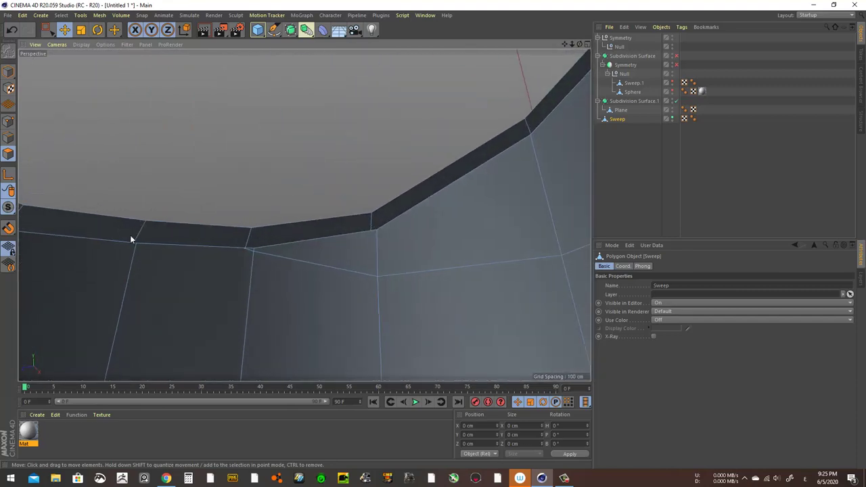
{"action": "left_click", "coordinate": [275, 280]}
{"action": "mouse_move", "coordinate": [274, 249]}
{"action": "left_mouse_down", "text": "alt"}
{"action": "mouse_move", "coordinate": [386, 338]}
{"action": "mouse_move", "coordinate": [282, 357]}
{"action": "mouse_move", "coordinate": [336, 339]}
{"action": "mouse_move", "coordinate": [316, 290]}
{"action": "mouse_move", "coordinate": [307, 175]}
{"action": "mouse_move", "coordinate": [394, 206]}
{"action": "mouse_move", "coordinate": [512, 169]}
{"action": "left_mouse_up", "text": "alt"}
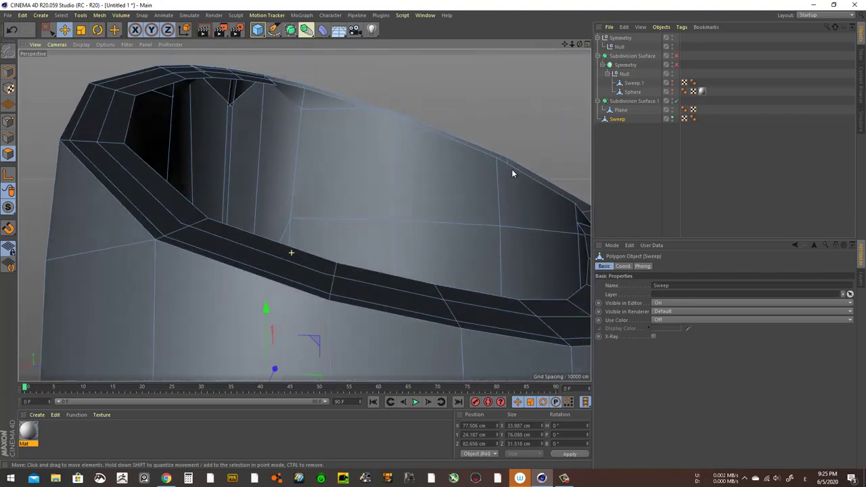
{"action": "right_click_drag", "start_coordinate": [511, 170], "coordinate": [308, 211], "text": "alt"}
{"action": "left_click_drag", "start_coordinate": [309, 211], "coordinate": [521, 221], "text": "alt"}
{"action": "right_click_drag", "start_coordinate": [521, 221], "coordinate": [186, 230], "text": "alt"}
{"action": "mouse_move", "coordinate": [186, 230]}
{"action": "left_mouse_down", "text": "alt"}
{"action": "mouse_move", "coordinate": [88, 217]}
{"action": "mouse_move", "coordinate": [118, 207]}
{"action": "mouse_move", "coordinate": [309, 200]}
{"action": "left_mouse_up", "text": "alt"}
{"action": "mouse_move", "coordinate": [309, 199]}
{"action": "right_mouse_down", "text": "alt"}
{"action": "mouse_move", "coordinate": [348, 207]}
{"action": "mouse_move", "coordinate": [344, 197]}
{"action": "right_mouse_up", "text": "alt"}
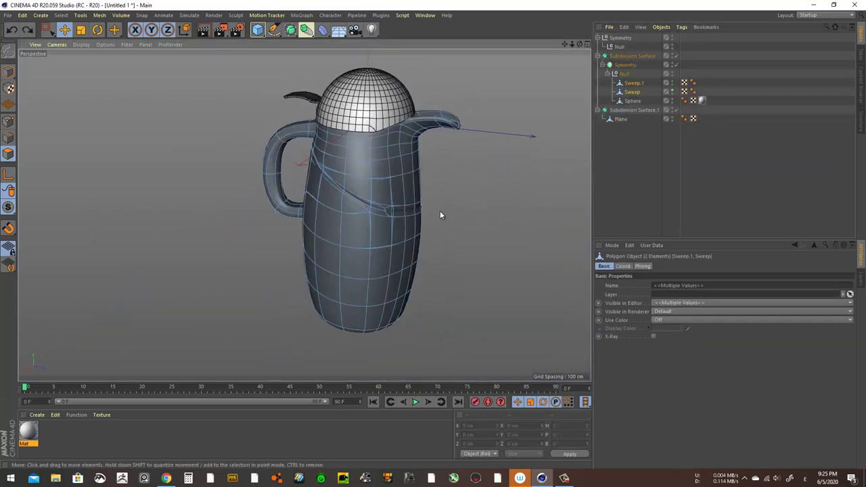
Move the sweeps back to the top level and give each its own Subdivision Surface.
{"action": "left_click", "coordinate": [534, 171]}
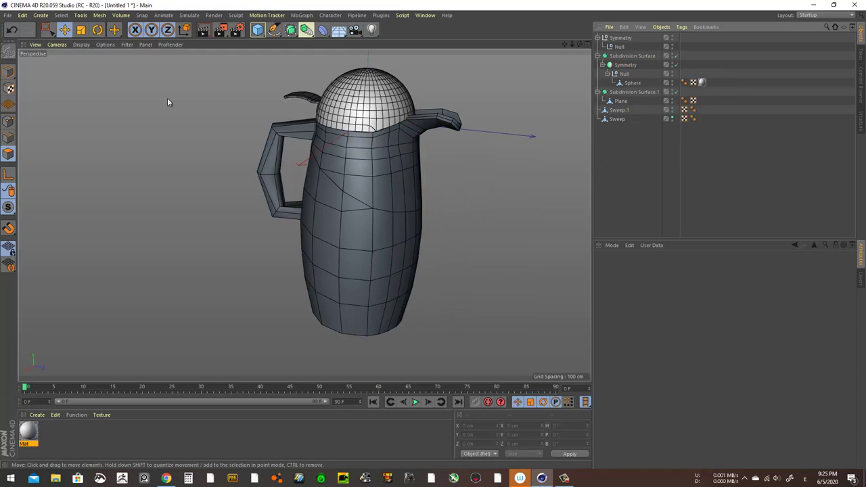
{"action": "key", "text": "ctrl+z"}
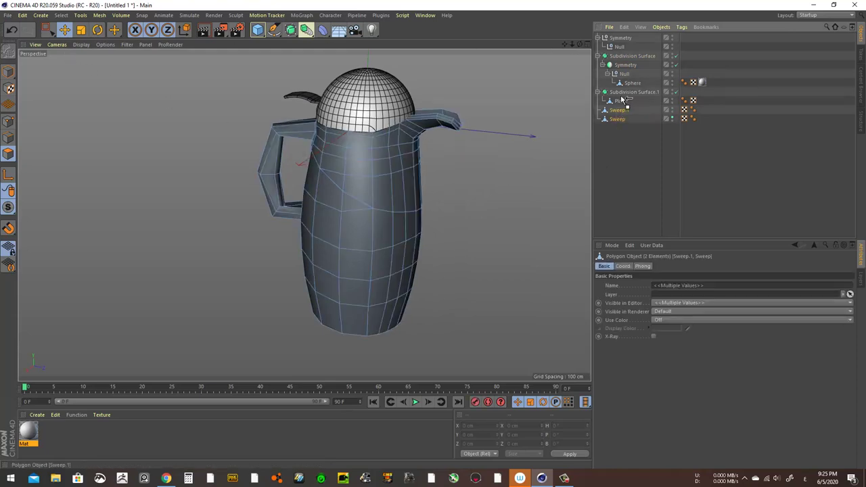
{"action": "key", "text": "ctrl+y"}
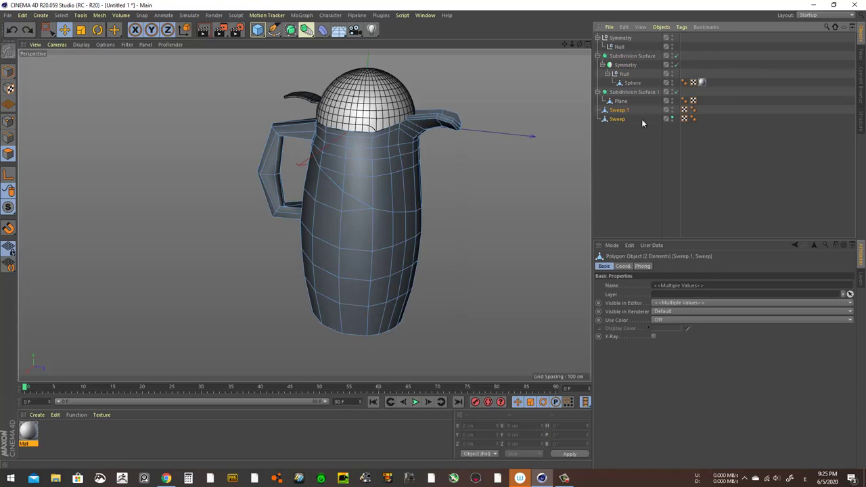
{"action": "left_click", "coordinate": [27, 30]}
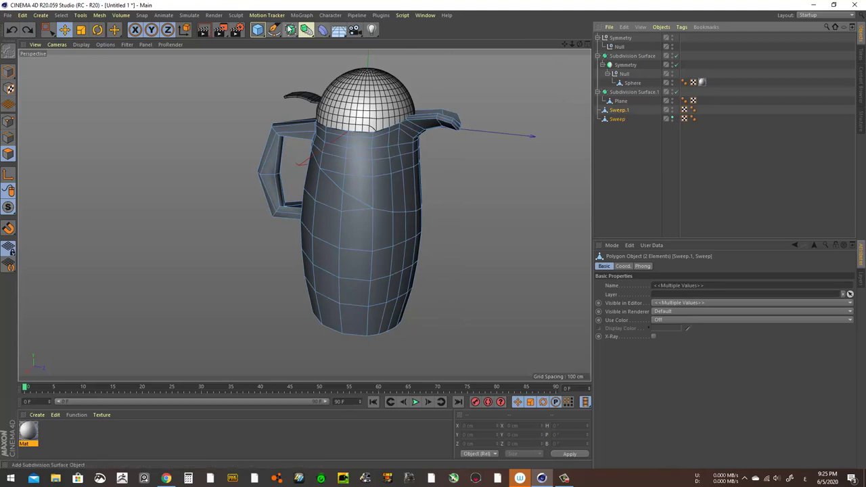
{"action": "left_click", "coordinate": [290, 29], "text": "alt"}
{"action": "left_click", "coordinate": [636, 160]}
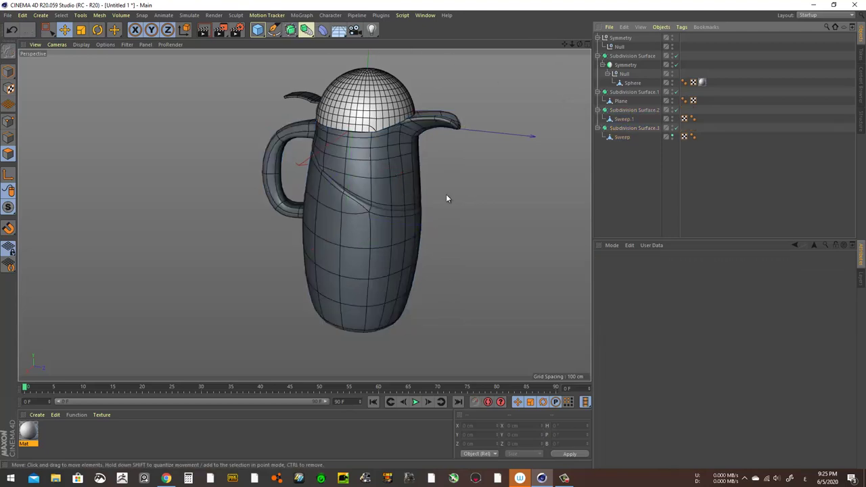
Switch the viewport display to Gouraud Shading without wireframe.
{"action": "left_click", "coordinate": [81, 44]}
{"action": "left_click", "coordinate": [116, 60]}
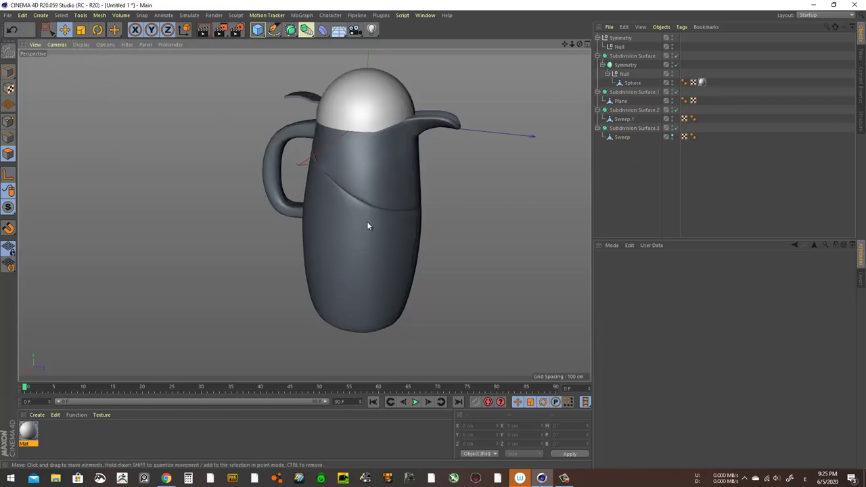
{"action": "scroll", "coordinate": [381, 213], "scroll_direction": "up", "scroll_amount": 2}
{"action": "scroll", "coordinate": [406, 203], "scroll_direction": "up", "scroll_amount": 3}
{"action": "scroll", "coordinate": [431, 205], "scroll_direction": "down", "scroll_amount": 2}
Select Sweep.1, the upper band, and bring up the mesh modelling commands in the viewport.
{"action": "left_click", "coordinate": [623, 118]}
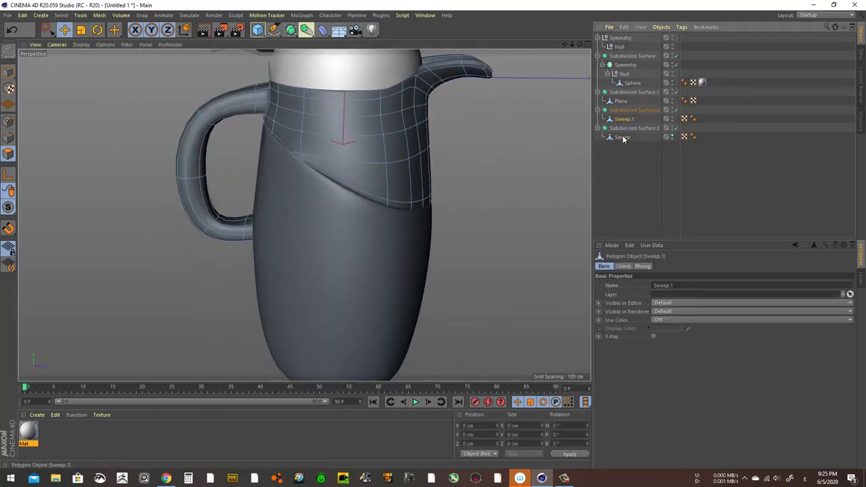
{"action": "left_click", "coordinate": [621, 137]}
{"action": "left_click", "coordinate": [624, 119]}
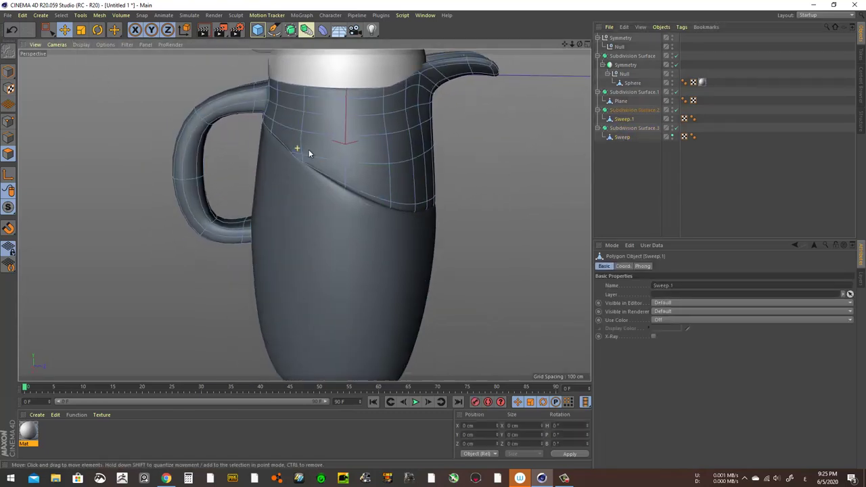
{"action": "scroll", "coordinate": [309, 150], "scroll_direction": "up", "scroll_amount": 3}
{"action": "scroll", "coordinate": [298, 161], "scroll_direction": "up", "scroll_amount": 1}
{"action": "scroll", "coordinate": [282, 226], "scroll_direction": "up", "scroll_amount": 2}
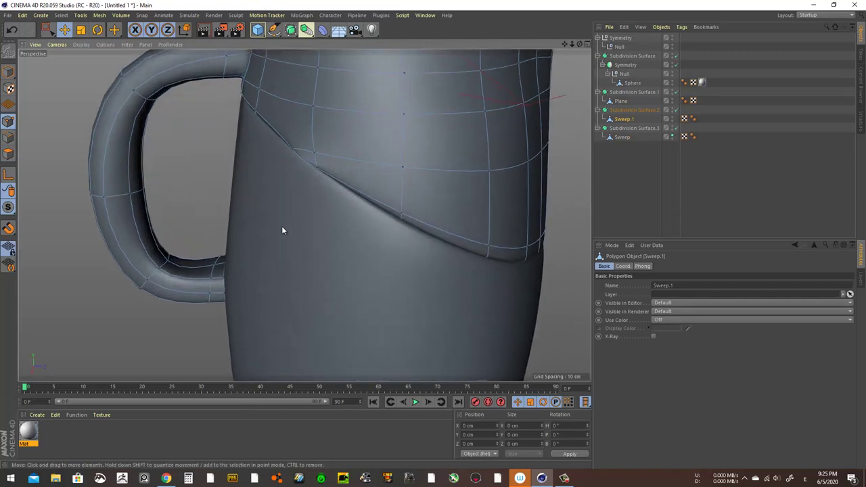
{"action": "right_click", "coordinate": [283, 226]}
With Stitch and Sew, stitch the mesh edge and a nearby vertex onto the band edge.
{"action": "left_click", "coordinate": [319, 375]}
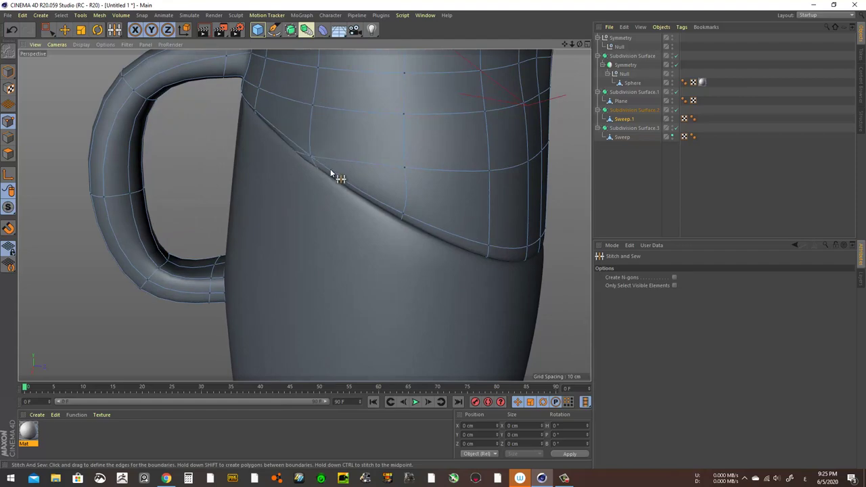
{"action": "mouse_move", "coordinate": [328, 165]}
{"action": "right_mouse_down", "text": "alt"}
{"action": "mouse_move", "coordinate": [150, 159]}
{"action": "mouse_move", "coordinate": [546, 217]}
{"action": "right_mouse_up", "text": "alt"}
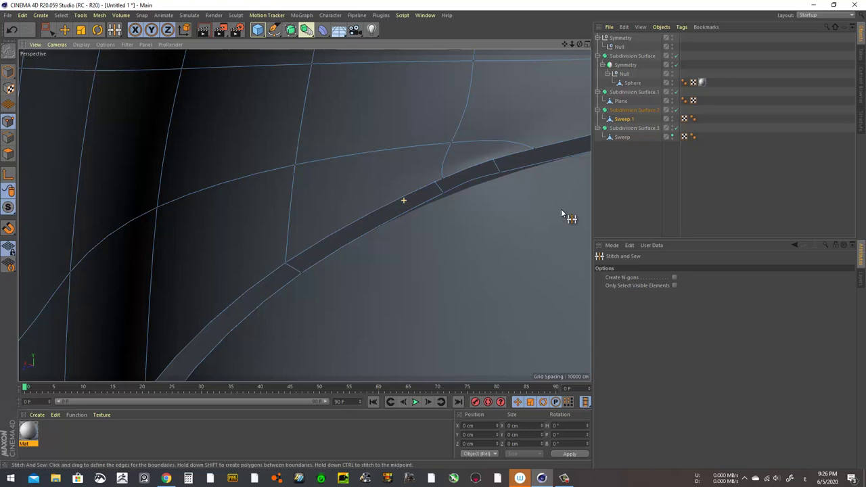
{"action": "mouse_move", "coordinate": [561, 214]}
{"action": "left_mouse_down", "text": "alt"}
{"action": "mouse_move", "coordinate": [324, 234]}
{"action": "mouse_move", "coordinate": [332, 235]}
{"action": "left_mouse_up", "text": "alt"}
{"action": "left_click_drag", "start_coordinate": [380, 195], "coordinate": [371, 214]}
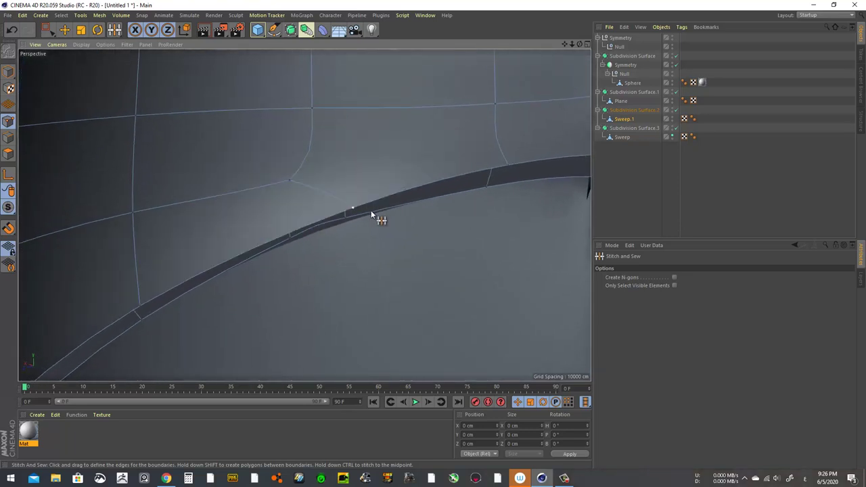
{"action": "left_click_drag", "start_coordinate": [291, 180], "coordinate": [346, 212]}
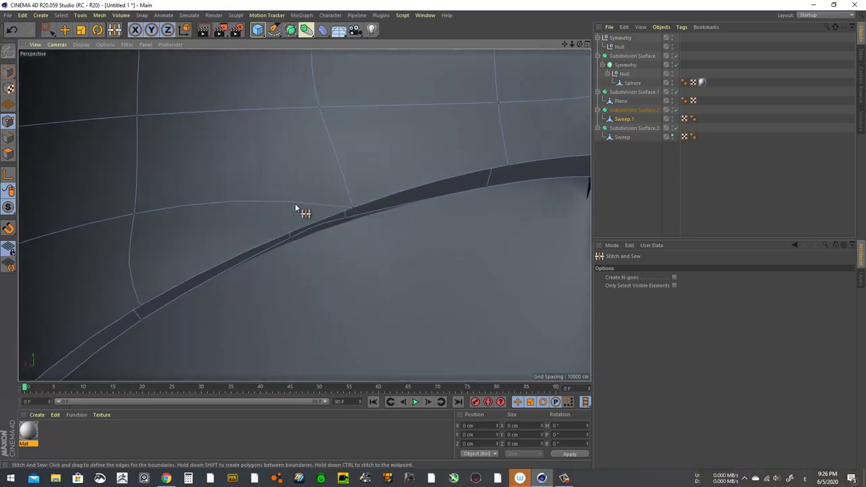
{"action": "left_click_drag", "start_coordinate": [295, 203], "coordinate": [440, 213], "text": "alt"}
{"action": "scroll", "coordinate": [538, 217], "scroll_direction": "down", "scroll_amount": 3}
{"action": "scroll", "coordinate": [296, 228], "scroll_direction": "down", "scroll_amount": 3}
{"action": "scroll", "coordinate": [560, 166], "scroll_direction": "down", "scroll_amount": 2}
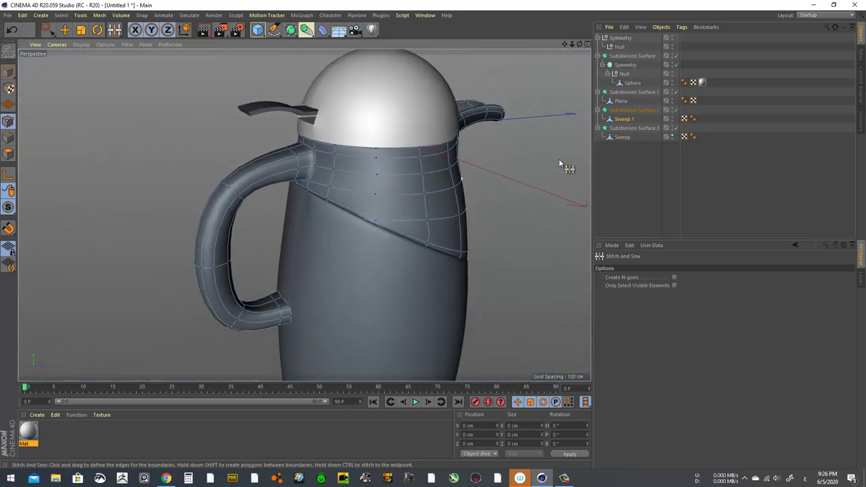
Reselect Sweep.1 and stitch the edges near the opening and the gap's corner edge.
{"action": "left_click", "coordinate": [509, 204]}
{"action": "scroll", "coordinate": [272, 184], "scroll_direction": "up", "scroll_amount": 3}
{"action": "scroll", "coordinate": [216, 209], "scroll_direction": "up", "scroll_amount": 2}
{"action": "scroll", "coordinate": [215, 210], "scroll_direction": "up", "scroll_amount": 2}
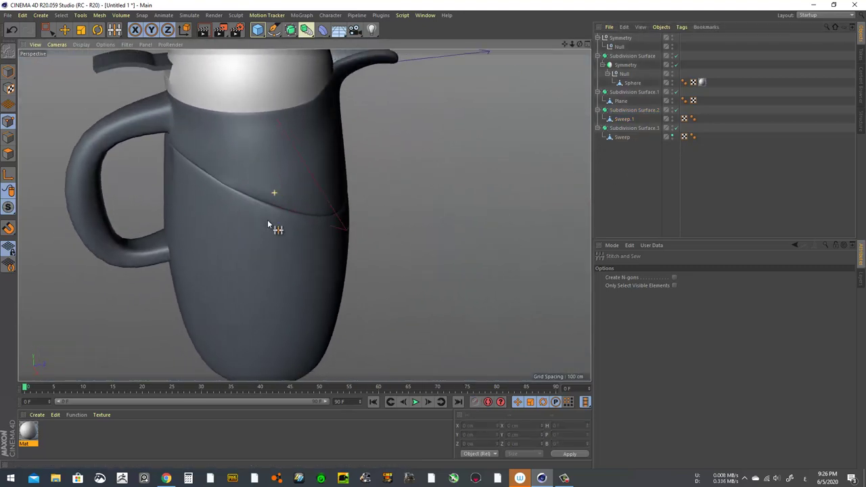
{"action": "scroll", "coordinate": [270, 223], "scroll_direction": "up", "scroll_amount": 2}
{"action": "scroll", "coordinate": [307, 192], "scroll_direction": "up", "scroll_amount": 3}
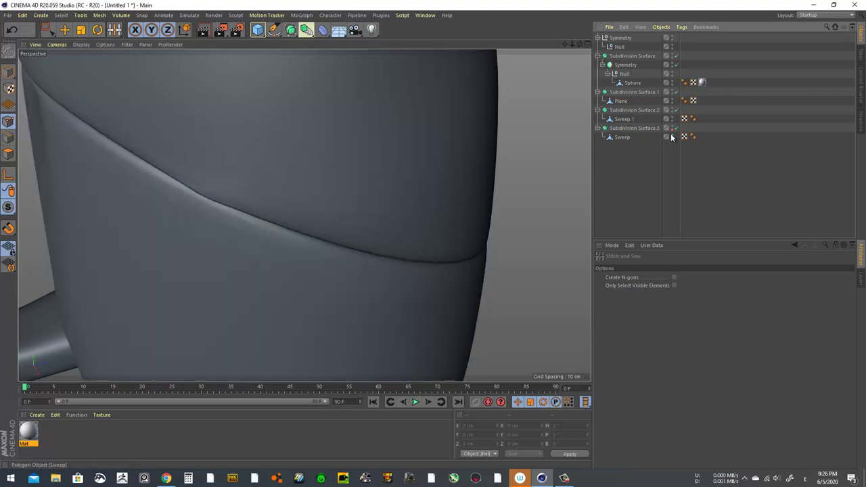
{"action": "scroll", "coordinate": [304, 203], "scroll_direction": "down", "scroll_amount": 3}
{"action": "left_click_drag", "start_coordinate": [298, 189], "coordinate": [358, 120], "text": "alt"}
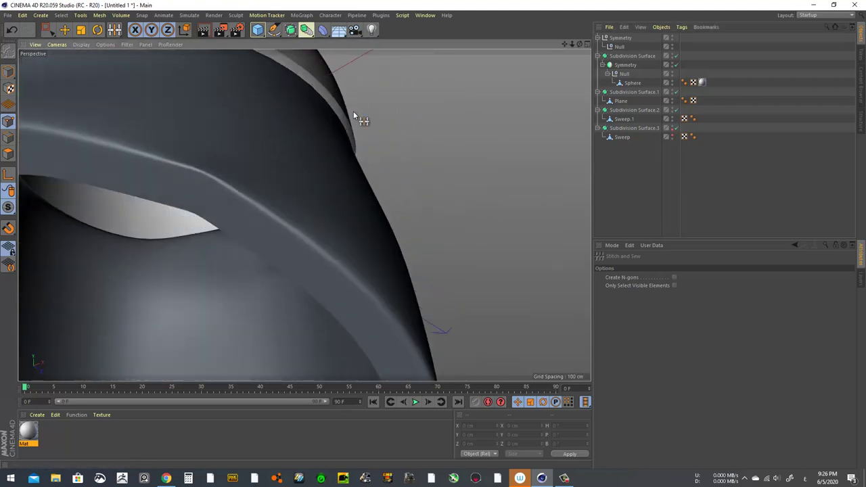
{"action": "left_click", "coordinate": [620, 138]}
{"action": "left_click", "coordinate": [622, 119]}
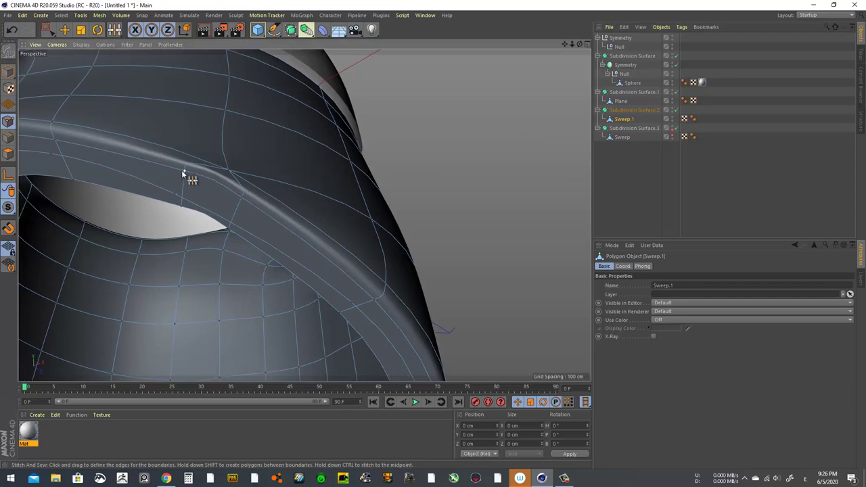
{"action": "left_click_drag", "start_coordinate": [195, 176], "coordinate": [235, 195]}
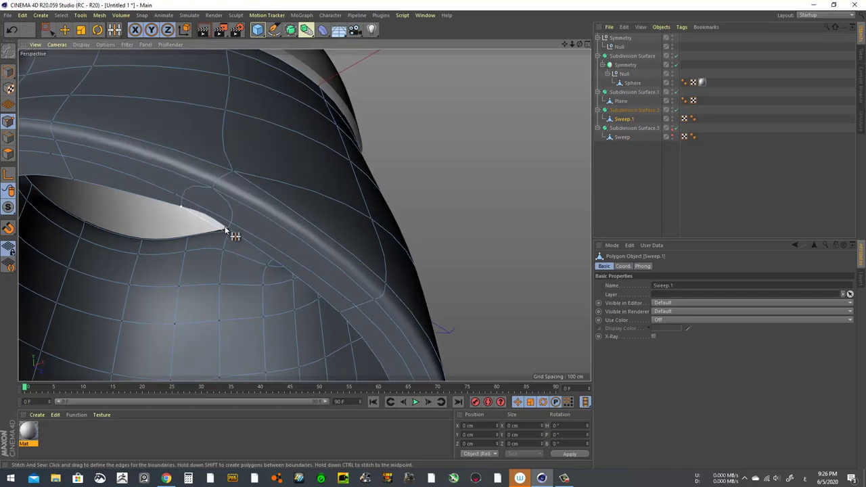
{"action": "mouse_move", "coordinate": [185, 202]}
{"action": "left_mouse_down"}
{"action": "mouse_move", "coordinate": [228, 243]}
{"action": "mouse_move", "coordinate": [277, 195]}
{"action": "mouse_move", "coordinate": [388, 203]}
{"action": "mouse_move", "coordinate": [490, 265]}
{"action": "mouse_move", "coordinate": [477, 281]}
{"action": "left_mouse_up"}
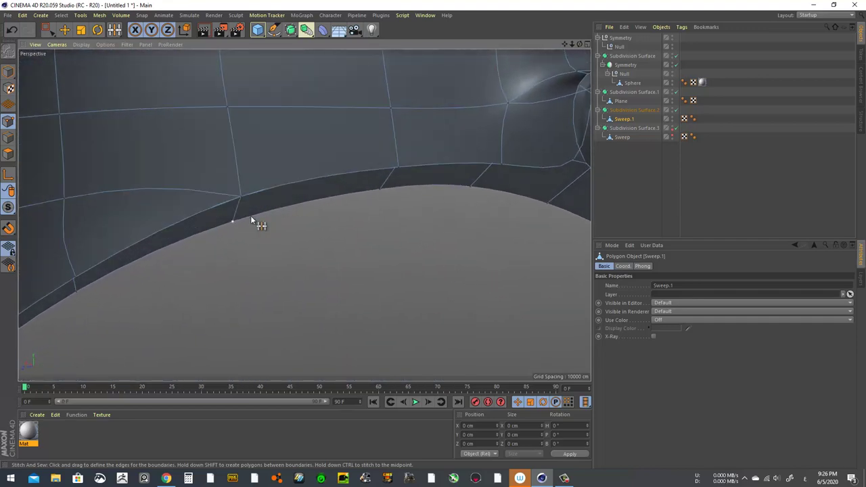
Stitch the handle's remaining open edges together.
{"action": "mouse_move", "coordinate": [250, 215]}
{"action": "left_mouse_down", "text": "alt"}
{"action": "mouse_move", "coordinate": [216, 175]}
{"action": "mouse_move", "coordinate": [57, 148]}
{"action": "mouse_move", "coordinate": [38, 183]}
{"action": "mouse_move", "coordinate": [77, 145]}
{"action": "mouse_move", "coordinate": [63, 116]}
{"action": "mouse_move", "coordinate": [61, 130]}
{"action": "mouse_move", "coordinate": [147, 219]}
{"action": "left_mouse_up", "text": "alt"}
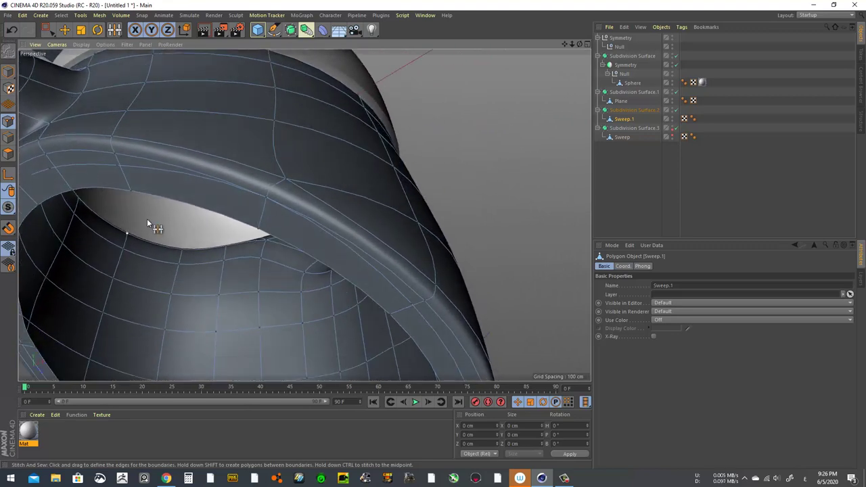
{"action": "mouse_move", "coordinate": [231, 203]}
{"action": "left_mouse_down"}
{"action": "mouse_move", "coordinate": [270, 236]}
{"action": "mouse_move", "coordinate": [258, 197]}
{"action": "left_mouse_up"}
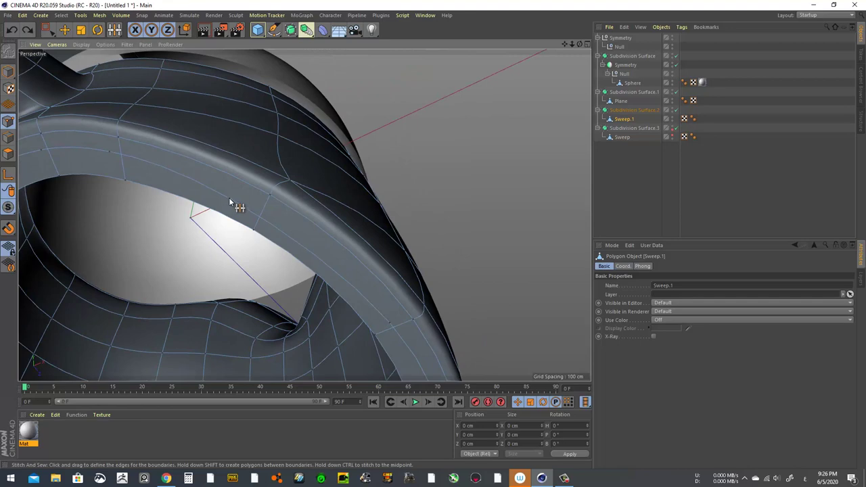
{"action": "left_click", "coordinate": [65, 29]}
Pick points on the handle mesh, then select all of its polygons in Polygon mode.
{"action": "left_click", "coordinate": [228, 198]}
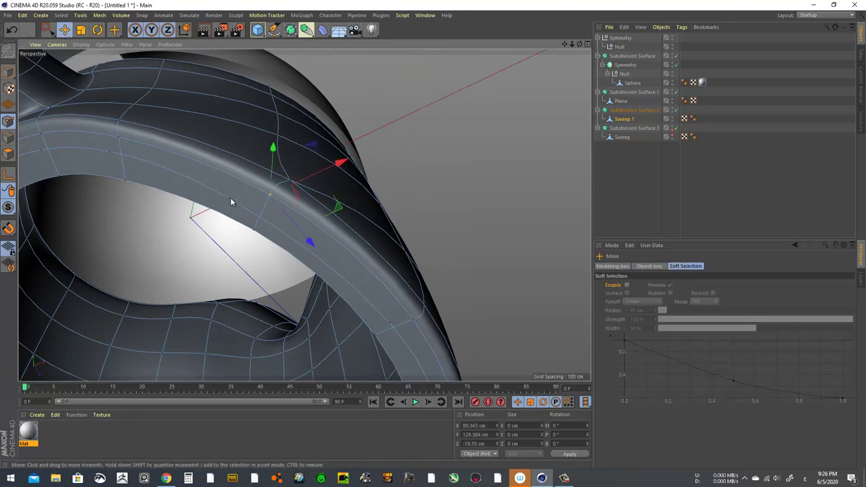
{"action": "left_click", "coordinate": [230, 199]}
{"action": "mouse_move", "coordinate": [224, 197]}
{"action": "left_mouse_down", "text": "alt"}
{"action": "mouse_move", "coordinate": [457, 242]}
{"action": "mouse_move", "coordinate": [501, 289]}
{"action": "mouse_move", "coordinate": [451, 291]}
{"action": "mouse_move", "coordinate": [477, 291]}
{"action": "mouse_move", "coordinate": [302, 203]}
{"action": "mouse_move", "coordinate": [255, 94]}
{"action": "mouse_move", "coordinate": [286, 186]}
{"action": "mouse_move", "coordinate": [185, 159]}
{"action": "mouse_move", "coordinate": [300, 214]}
{"action": "mouse_move", "coordinate": [186, 199]}
{"action": "mouse_move", "coordinate": [223, 174]}
{"action": "mouse_move", "coordinate": [264, 179]}
{"action": "mouse_move", "coordinate": [207, 195]}
{"action": "left_mouse_up", "text": "alt"}
{"action": "left_click", "coordinate": [261, 221]}
{"action": "scroll", "coordinate": [267, 220], "scroll_direction": "up", "scroll_amount": 3}
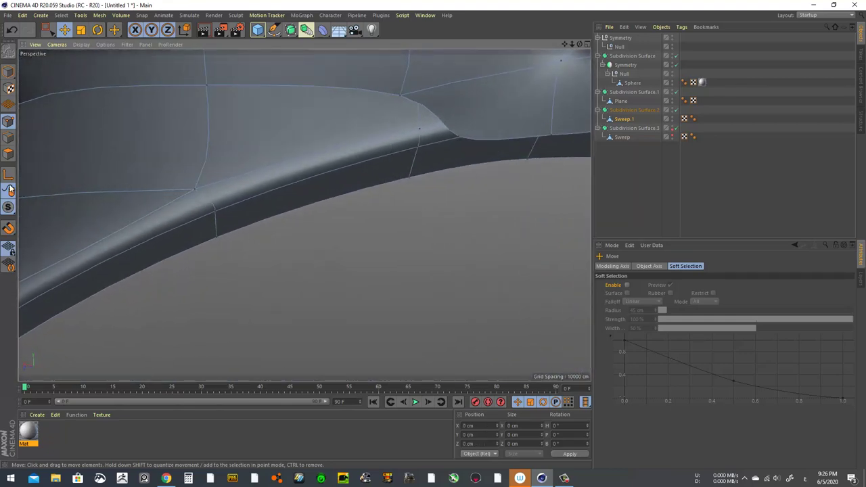
{"action": "left_click", "coordinate": [9, 154]}
{"action": "key", "text": "ctrl+a"}
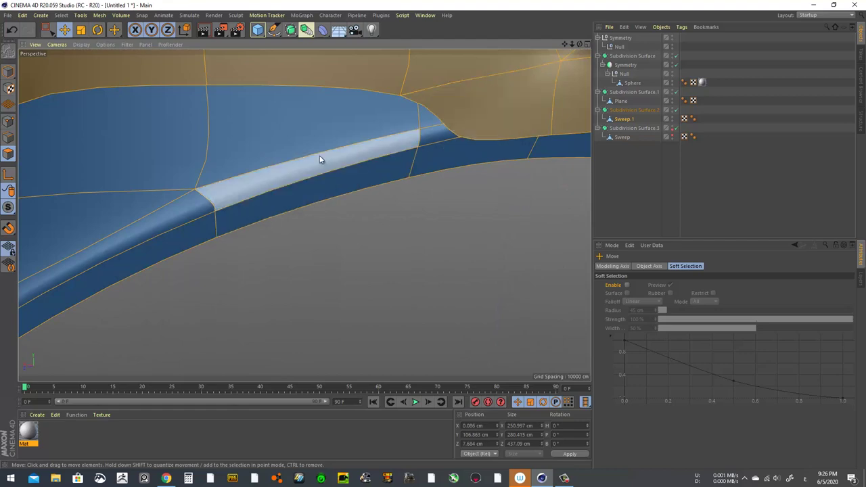
{"action": "scroll", "coordinate": [285, 140], "scroll_direction": "up", "scroll_amount": 3}
{"action": "scroll", "coordinate": [286, 140], "scroll_direction": "down", "scroll_amount": 3}
{"action": "mouse_move", "coordinate": [324, 132]}
{"action": "left_mouse_down", "text": "alt"}
{"action": "mouse_move", "coordinate": [193, 85]}
{"action": "mouse_move", "coordinate": [101, 143]}
{"action": "mouse_move", "coordinate": [188, 130]}
{"action": "mouse_move", "coordinate": [327, 144]}
{"action": "left_mouse_up", "text": "alt"}
Make the jug body visible again, frame it, and select the Sweep body in point mode.
{"action": "left_click", "coordinate": [623, 186]}
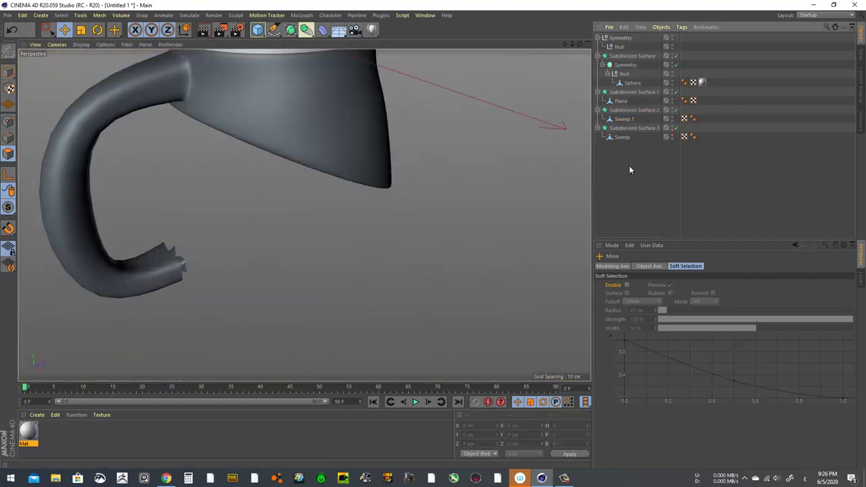
{"action": "left_click", "coordinate": [667, 135]}
{"action": "key", "text": "h"}
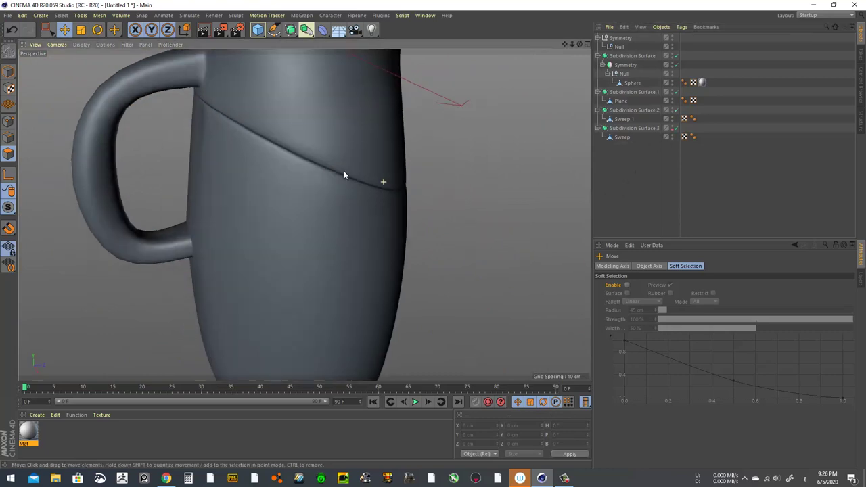
{"action": "mouse_move", "coordinate": [344, 175]}
{"action": "left_mouse_down", "text": "alt"}
{"action": "mouse_move", "coordinate": [381, 169]}
{"action": "mouse_move", "coordinate": [217, 149]}
{"action": "left_mouse_up", "text": "alt"}
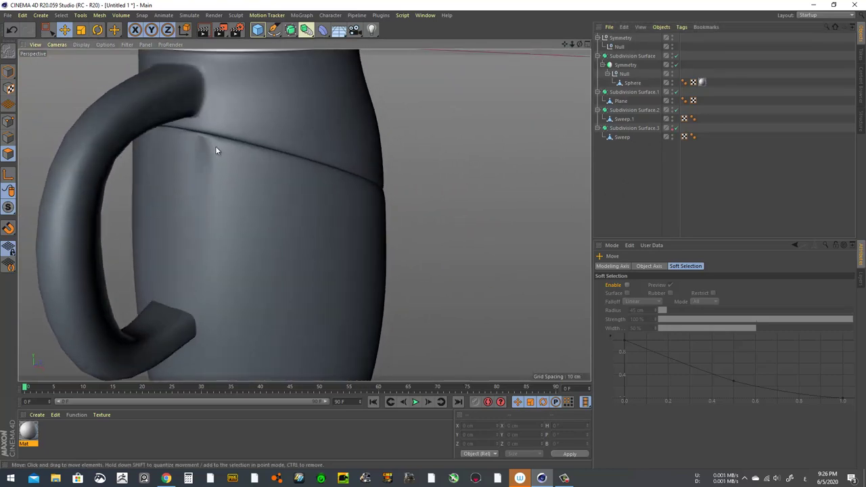
{"action": "left_click", "coordinate": [8, 122]}
{"action": "left_click", "coordinate": [623, 138]}
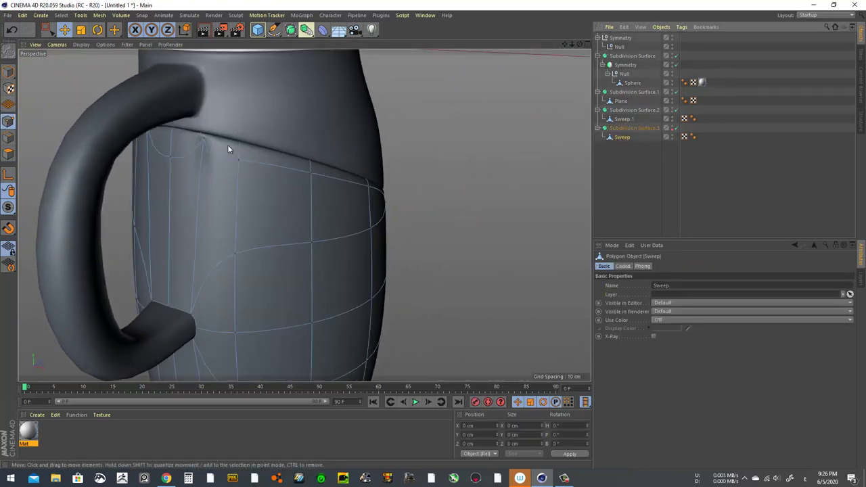
Solo the unsmoothed Sweep body mesh and switch to Polygon mode.
{"action": "left_click", "coordinate": [206, 139]}
{"action": "left_click_drag", "start_coordinate": [623, 138], "coordinate": [621, 171]}
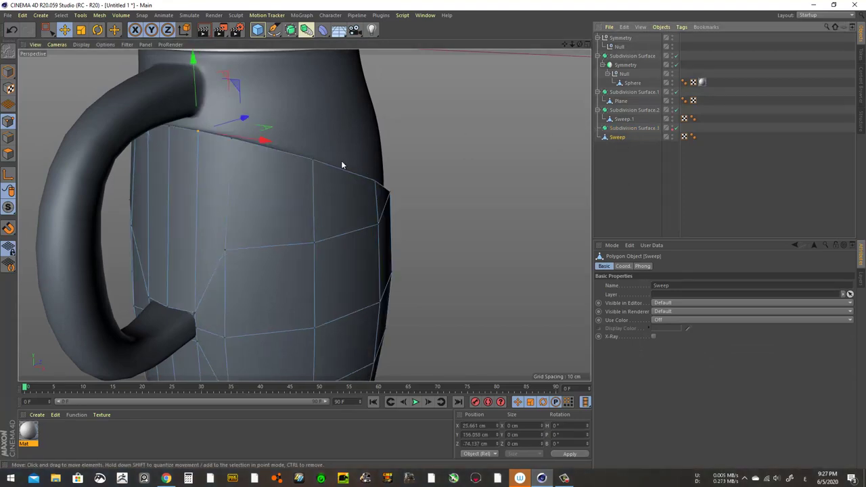
{"action": "left_click", "coordinate": [674, 110]}
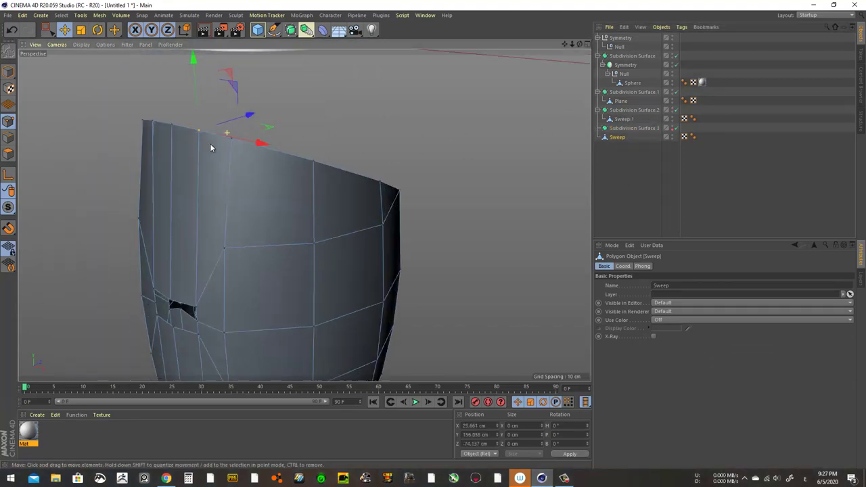
{"action": "left_click_drag", "start_coordinate": [210, 148], "coordinate": [230, 114], "text": "alt"}
{"action": "scroll", "coordinate": [230, 113], "scroll_direction": "up", "scroll_amount": 5}
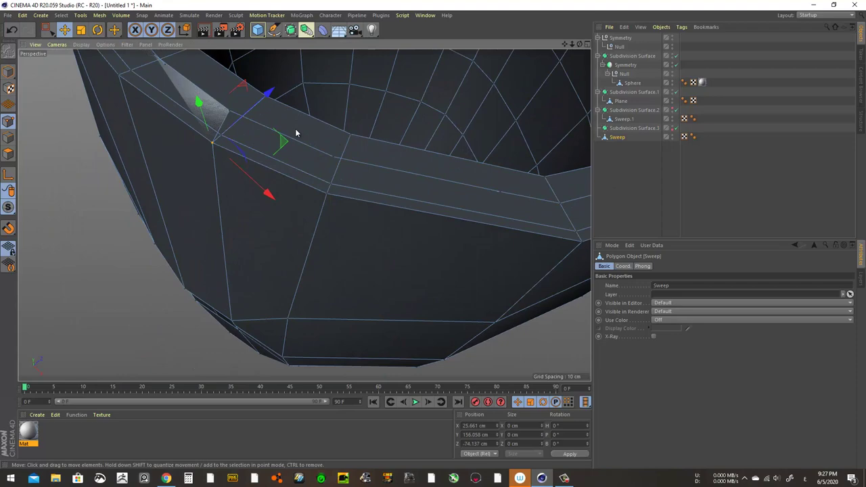
{"action": "left_click", "coordinate": [230, 113]}
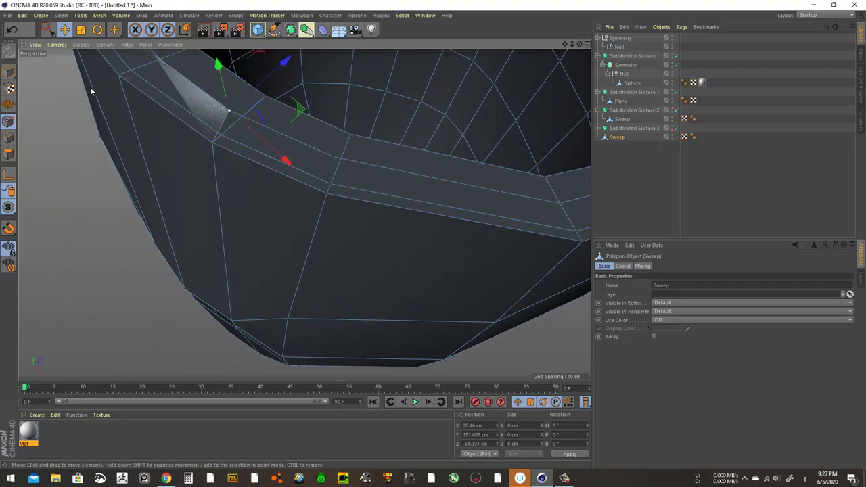
{"action": "left_click", "coordinate": [8, 155]}
{"action": "scroll", "coordinate": [230, 95], "scroll_direction": "down", "scroll_amount": 3}
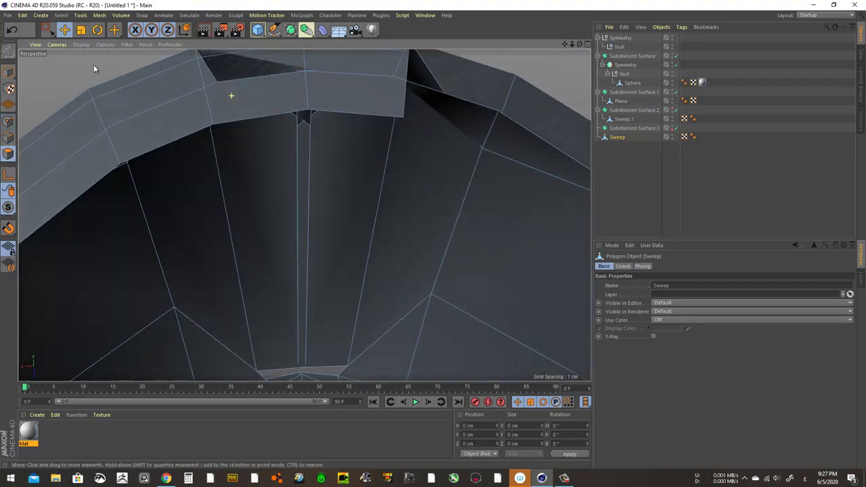
Delete the two overlapping top-middle rim polygons, undoing two wrong deletions first.
{"action": "left_click_drag", "start_coordinate": [232, 93], "coordinate": [433, 235], "text": "alt"}
{"action": "left_click", "coordinate": [316, 140]}
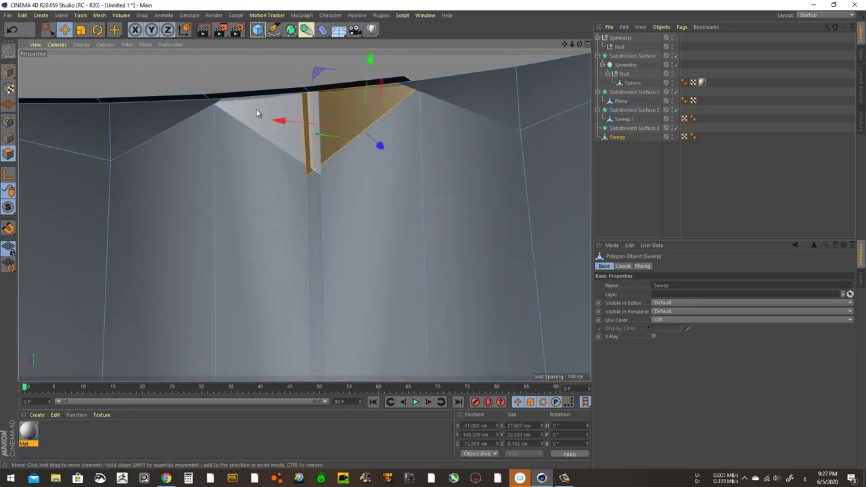
{"action": "left_click", "coordinate": [255, 108]}
{"action": "key", "text": "Delete"}
{"action": "key", "text": "ctrl+z"}
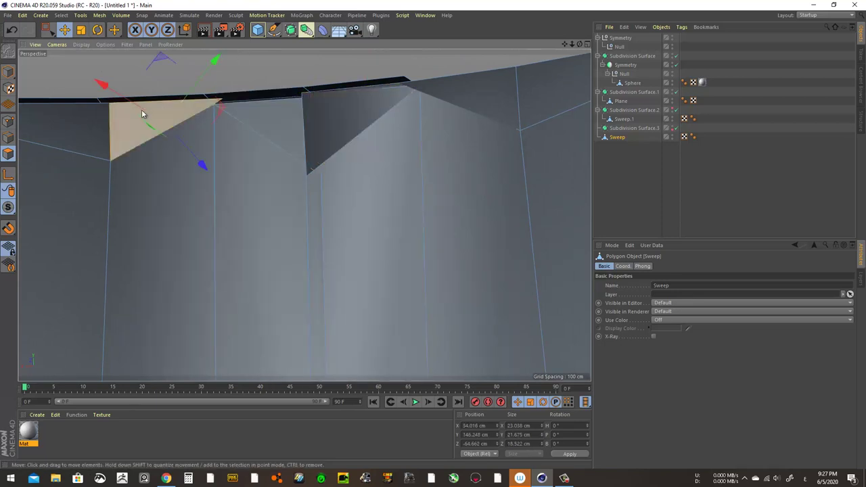
{"action": "left_click", "coordinate": [73, 123]}
{"action": "key", "text": "Delete"}
{"action": "key", "text": "ctrl+z"}
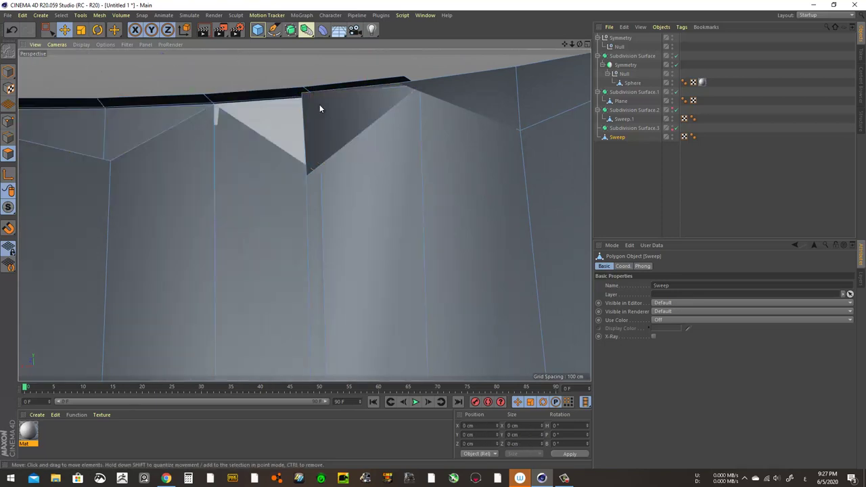
{"action": "left_click", "coordinate": [356, 107]}
{"action": "left_click", "coordinate": [449, 95], "text": "shift"}
{"action": "key", "text": "Delete"}
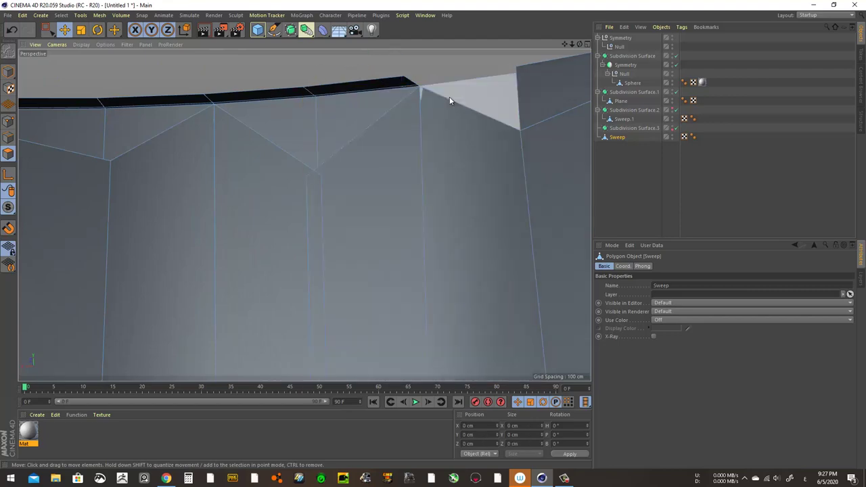
Look down into the open top of the body and select rim polygons there.
{"action": "mouse_move", "coordinate": [449, 97]}
{"action": "left_mouse_down", "text": "alt"}
{"action": "mouse_move", "coordinate": [379, 192]}
{"action": "mouse_move", "coordinate": [464, 232]}
{"action": "left_mouse_up", "text": "alt"}
{"action": "scroll", "coordinate": [465, 235], "scroll_direction": "up", "scroll_amount": 3}
{"action": "scroll", "coordinate": [465, 237], "scroll_direction": "down", "scroll_amount": 2}
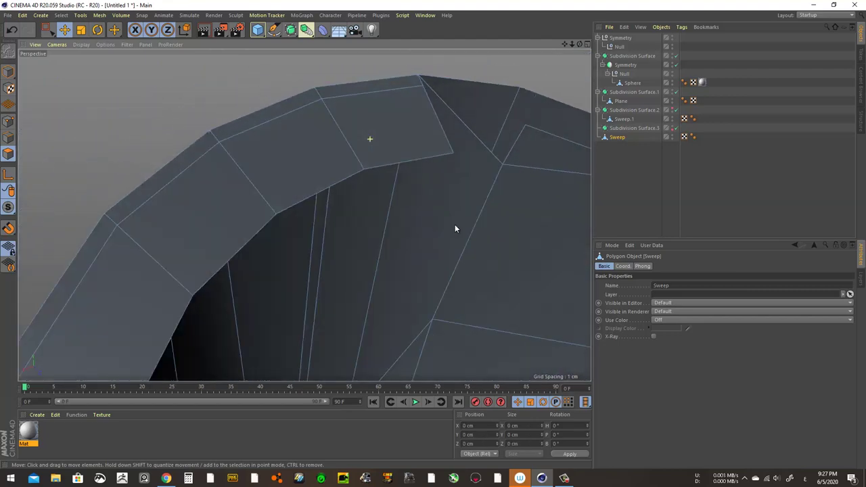
{"action": "scroll", "coordinate": [456, 228], "scroll_direction": "down", "scroll_amount": 2}
{"action": "scroll", "coordinate": [433, 237], "scroll_direction": "down", "scroll_amount": 4}
{"action": "scroll", "coordinate": [416, 219], "scroll_direction": "down", "scroll_amount": 3}
{"action": "mouse_move", "coordinate": [304, 205]}
{"action": "left_mouse_down", "text": "alt"}
{"action": "mouse_move", "coordinate": [383, 206]}
{"action": "mouse_move", "coordinate": [363, 179]}
{"action": "left_mouse_up", "text": "alt"}
{"action": "mouse_move", "coordinate": [371, 252]}
{"action": "left_mouse_down", "text": "alt"}
{"action": "mouse_move", "coordinate": [466, 290]}
{"action": "mouse_move", "coordinate": [579, 224]}
{"action": "mouse_move", "coordinate": [493, 232]}
{"action": "left_mouse_up", "text": "alt"}
{"action": "scroll", "coordinate": [434, 226], "scroll_direction": "up", "scroll_amount": 5}
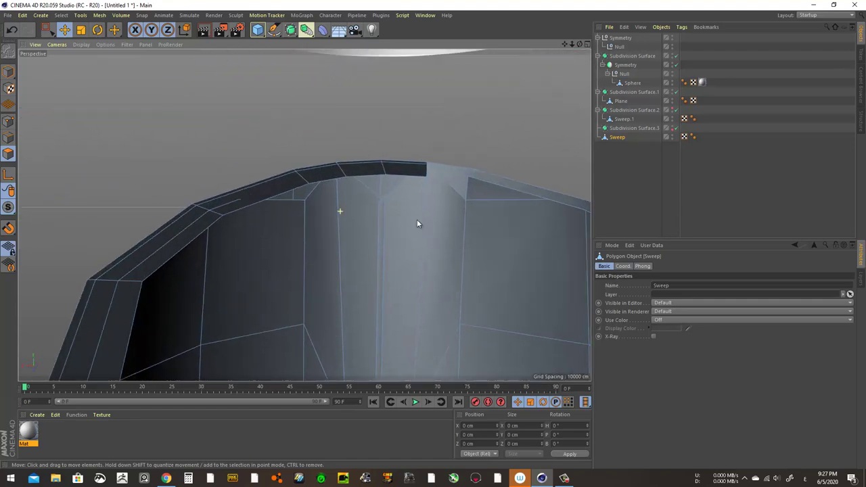
{"action": "left_click", "coordinate": [354, 222]}
{"action": "left_click", "coordinate": [406, 223]}
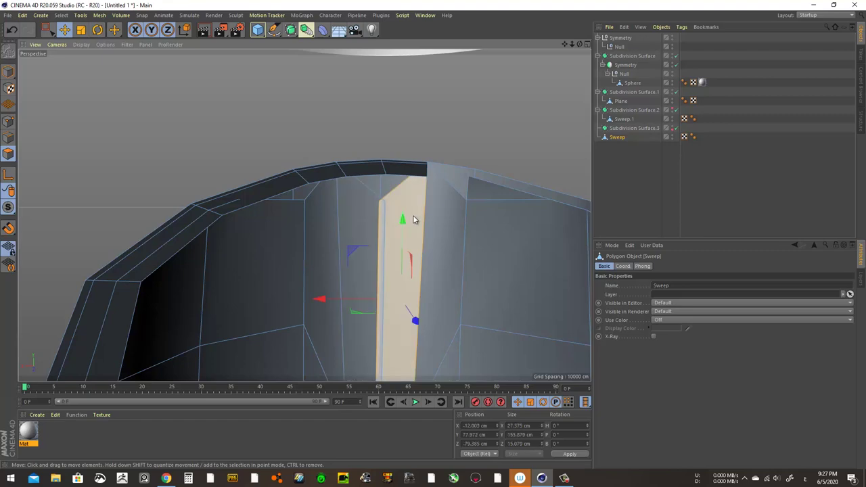
Clear the polygon selection and remove the stray flap from the rim.
{"action": "key", "text": "ctrl+shift+a"}
{"action": "mouse_move", "coordinate": [404, 220]}
{"action": "left_mouse_down", "text": "alt"}
{"action": "mouse_move", "coordinate": [306, 220]}
{"action": "mouse_move", "coordinate": [339, 237]}
{"action": "mouse_move", "coordinate": [556, 261]}
{"action": "mouse_move", "coordinate": [186, 116]}
{"action": "left_mouse_up", "text": "alt"}
{"action": "scroll", "coordinate": [585, 280], "scroll_direction": "down", "scroll_amount": 5}
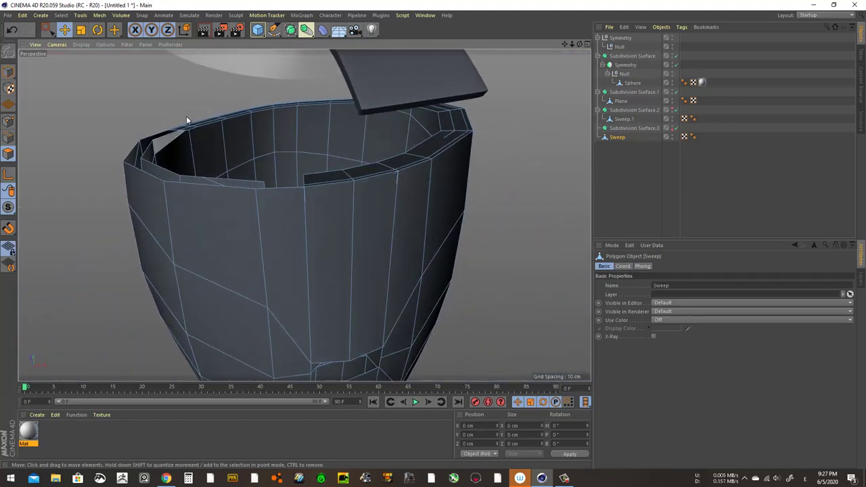
{"action": "key", "text": "ctrl+z"}
{"action": "key", "text": "ctrl+z"}
{"action": "key", "text": "ctrl+z"}
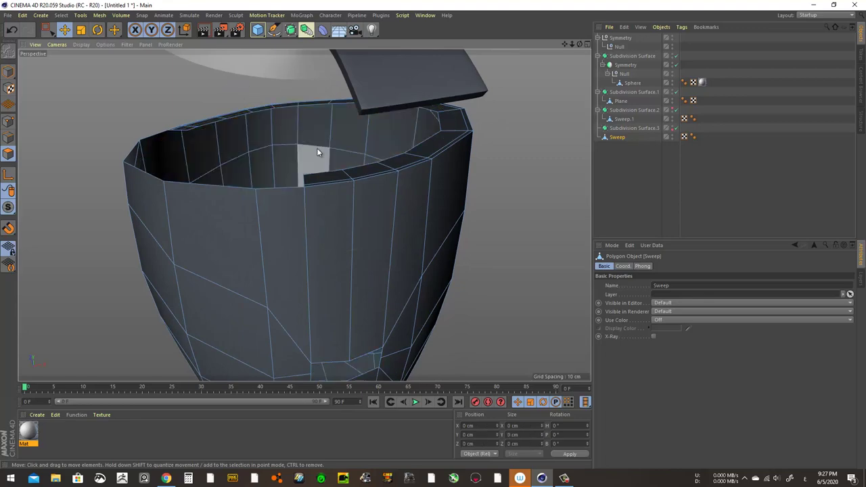
{"action": "mouse_move", "coordinate": [317, 153]}
{"action": "left_mouse_down", "text": "alt"}
{"action": "mouse_move", "coordinate": [314, 236]}
{"action": "mouse_move", "coordinate": [393, 240]}
{"action": "mouse_move", "coordinate": [319, 174]}
{"action": "mouse_move", "coordinate": [356, 210]}
{"action": "mouse_move", "coordinate": [348, 141]}
{"action": "mouse_move", "coordinate": [369, 134]}
{"action": "mouse_move", "coordinate": [340, 166]}
{"action": "left_mouse_up", "text": "alt"}
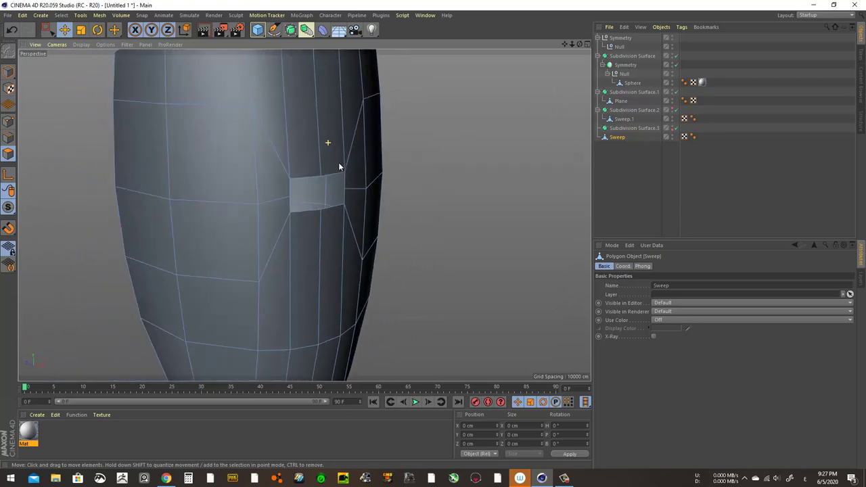
Select the notch edges on the jug body, narrowing the selection to the notch's top edge.
{"action": "left_click", "coordinate": [335, 170]}
{"action": "key", "text": "Return"}
{"action": "left_click", "coordinate": [338, 176]}
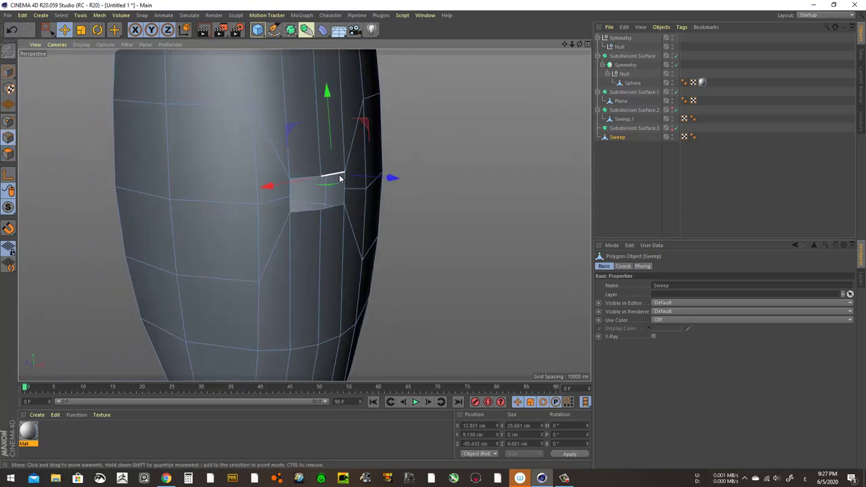
{"action": "left_click", "coordinate": [340, 178]}
{"action": "left_click", "coordinate": [345, 191], "text": "shift"}
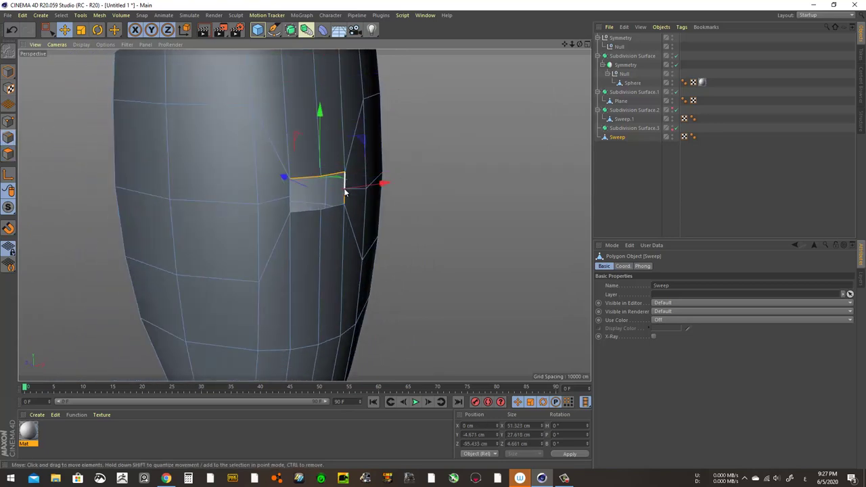
{"action": "left_click", "coordinate": [325, 218], "text": "shift"}
{"action": "mouse_move", "coordinate": [333, 209]}
{"action": "left_mouse_down", "text": "alt"}
{"action": "mouse_move", "coordinate": [319, 207]}
{"action": "mouse_move", "coordinate": [295, 133]}
{"action": "mouse_move", "coordinate": [273, 215]}
{"action": "left_mouse_up", "text": "alt"}
{"action": "left_click", "coordinate": [324, 201]}
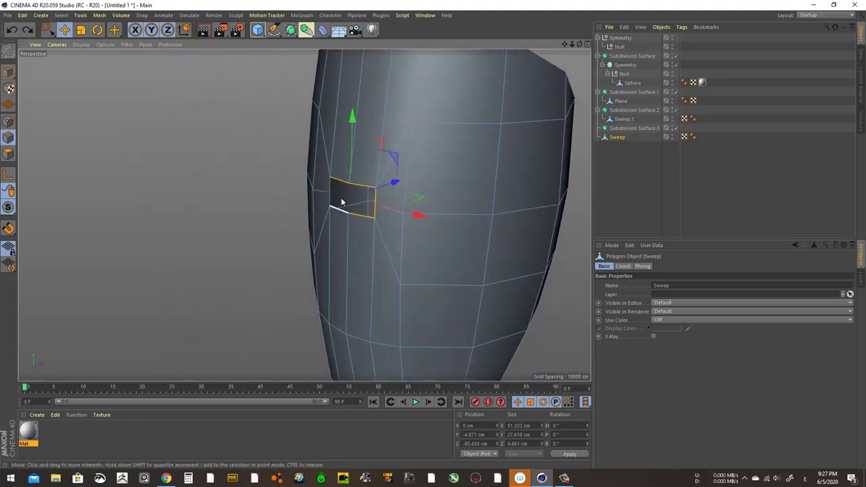
{"action": "scroll", "coordinate": [341, 201], "scroll_direction": "up", "scroll_amount": 2}
{"action": "scroll", "coordinate": [340, 199], "scroll_direction": "up", "scroll_amount": 3}
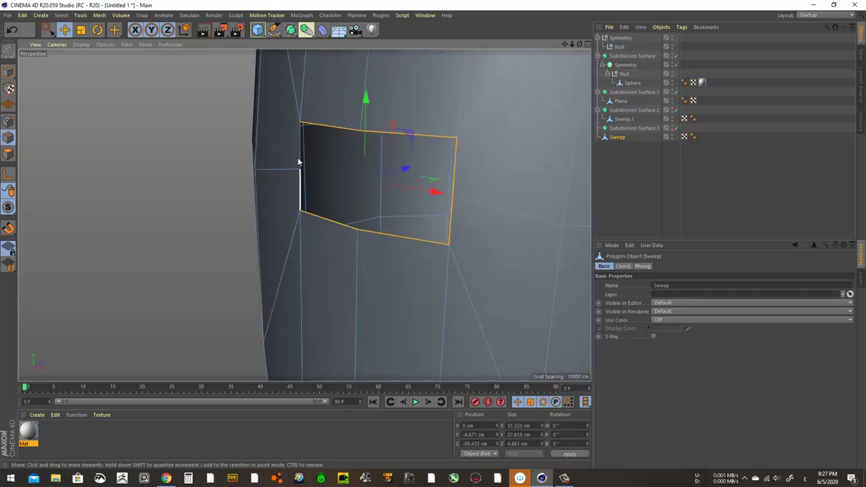
{"action": "mouse_move", "coordinate": [393, 149]}
{"action": "left_mouse_down", "text": "alt"}
{"action": "mouse_move", "coordinate": [240, 241]}
{"action": "mouse_move", "coordinate": [309, 155]}
{"action": "mouse_move", "coordinate": [265, 269]}
{"action": "mouse_move", "coordinate": [300, 257]}
{"action": "left_mouse_up", "text": "alt"}
{"action": "scroll", "coordinate": [343, 254], "scroll_direction": "down", "scroll_amount": 5}
{"action": "scroll", "coordinate": [292, 217], "scroll_direction": "down", "scroll_amount": 3}
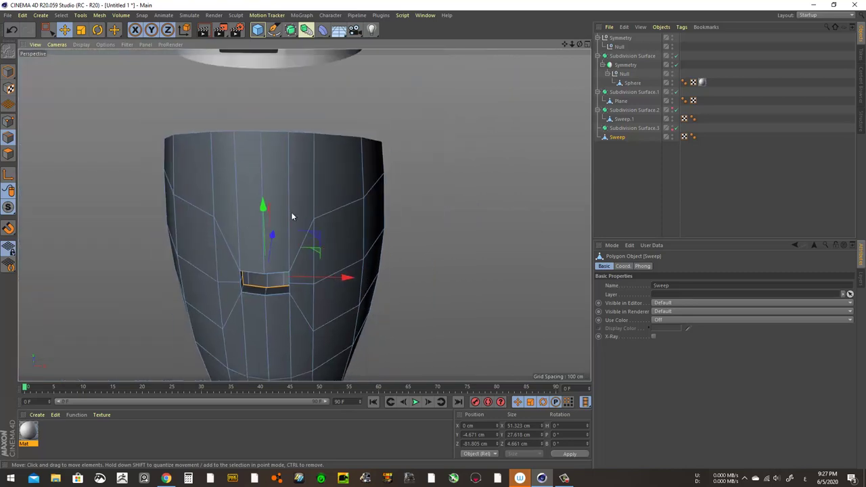
{"action": "mouse_move", "coordinate": [292, 217]}
{"action": "left_mouse_down", "text": "alt"}
{"action": "mouse_move", "coordinate": [318, 215]}
{"action": "mouse_move", "coordinate": [300, 211]}
{"action": "left_mouse_up", "text": "alt"}
Drop the Sweep cup mesh into Subdivision Surface.3 and orbit to check the smoothed cup.
{"action": "left_click", "coordinate": [644, 154]}
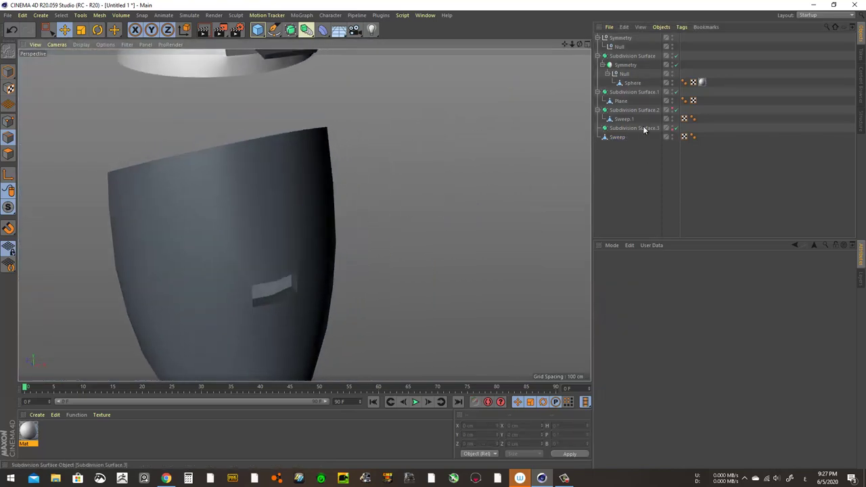
{"action": "left_click", "coordinate": [617, 137]}
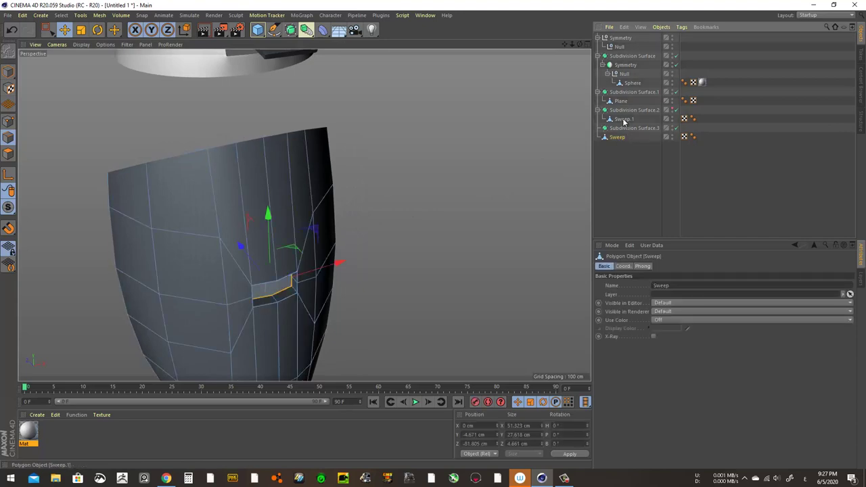
{"action": "left_click_drag", "start_coordinate": [277, 169], "coordinate": [371, 178], "text": "alt"}
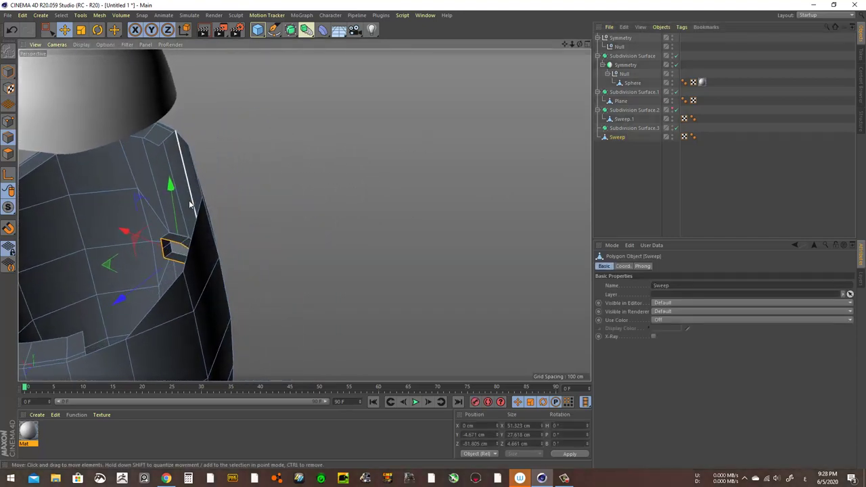
{"action": "left_click_drag", "start_coordinate": [191, 203], "coordinate": [359, 108], "text": "alt"}
{"action": "left_click_drag", "start_coordinate": [618, 136], "coordinate": [629, 128]}
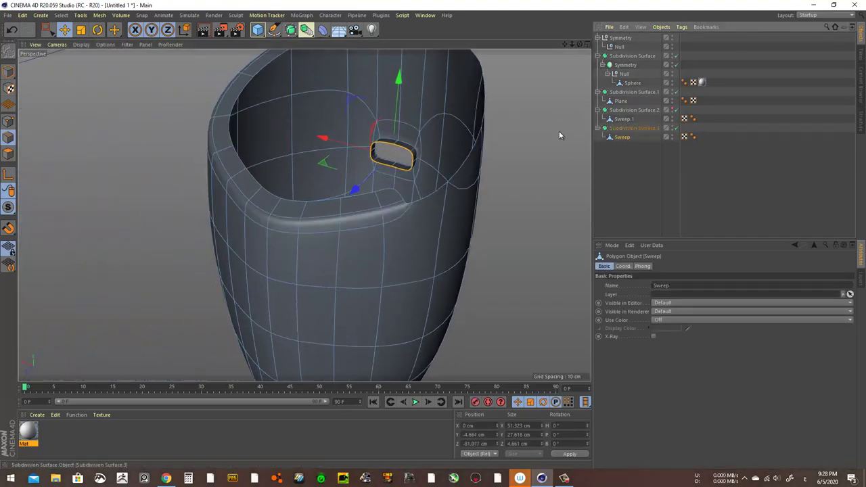
{"action": "mouse_move", "coordinate": [560, 136]}
{"action": "left_mouse_down", "text": "alt"}
{"action": "mouse_move", "coordinate": [498, 125]}
{"action": "mouse_move", "coordinate": [440, 101]}
{"action": "mouse_move", "coordinate": [304, 214]}
{"action": "mouse_move", "coordinate": [454, 151]}
{"action": "mouse_move", "coordinate": [446, 136]}
{"action": "mouse_move", "coordinate": [426, 131]}
{"action": "left_mouse_up", "text": "alt"}
{"action": "scroll", "coordinate": [425, 131], "scroll_direction": "down", "scroll_amount": 3}
In the four-view layout, rectangle-select and delete the polygons of the cup's left half.
{"action": "left_click", "coordinate": [46, 30]}
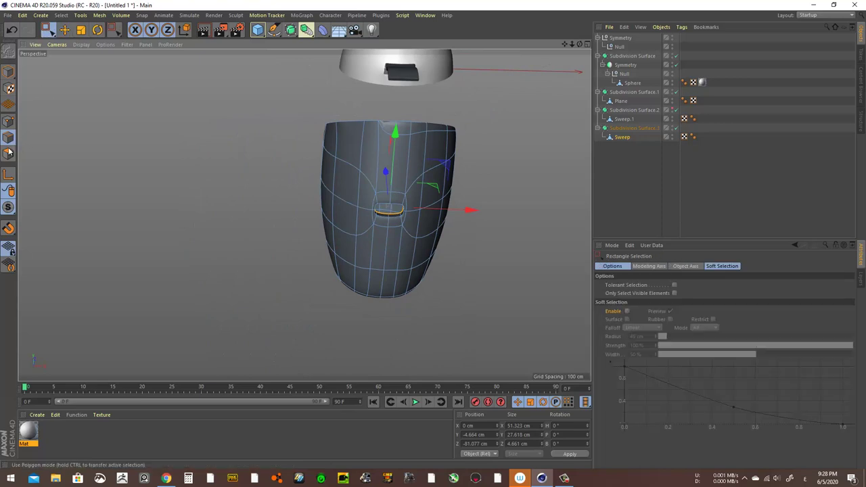
{"action": "left_click", "coordinate": [8, 153]}
{"action": "left_click", "coordinate": [580, 44]}
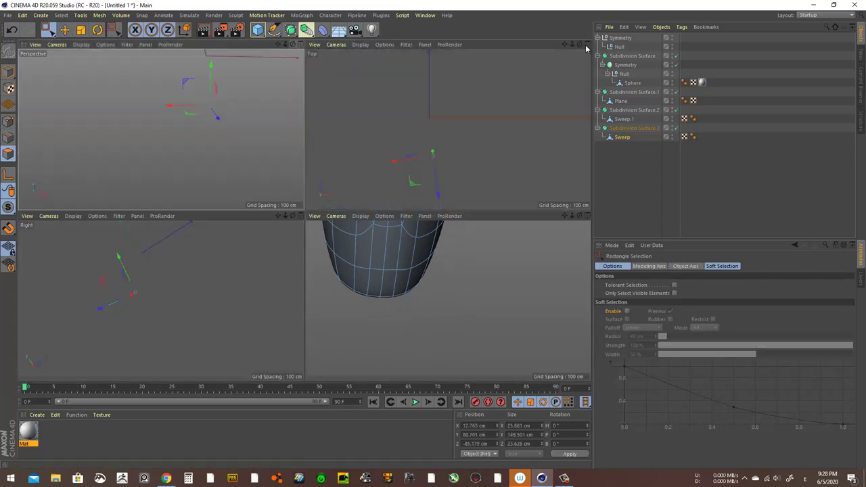
{"action": "left_click_drag", "start_coordinate": [380, 247], "coordinate": [450, 381]}
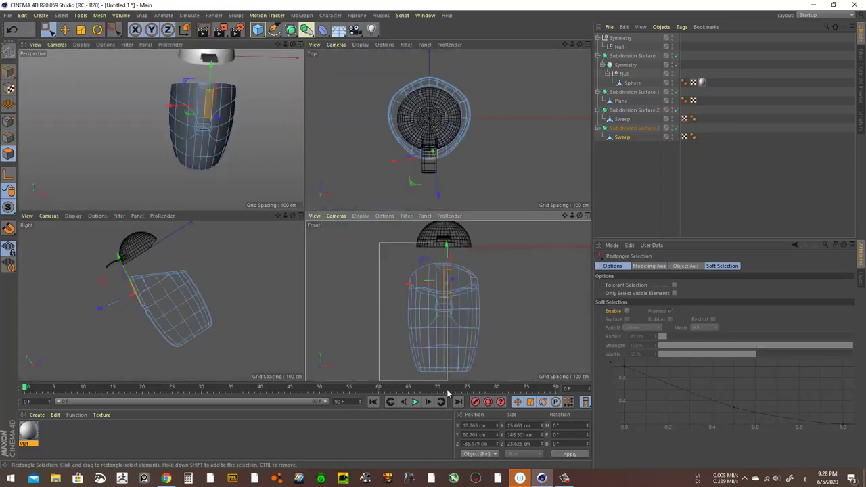
{"action": "key", "text": "Delete"}
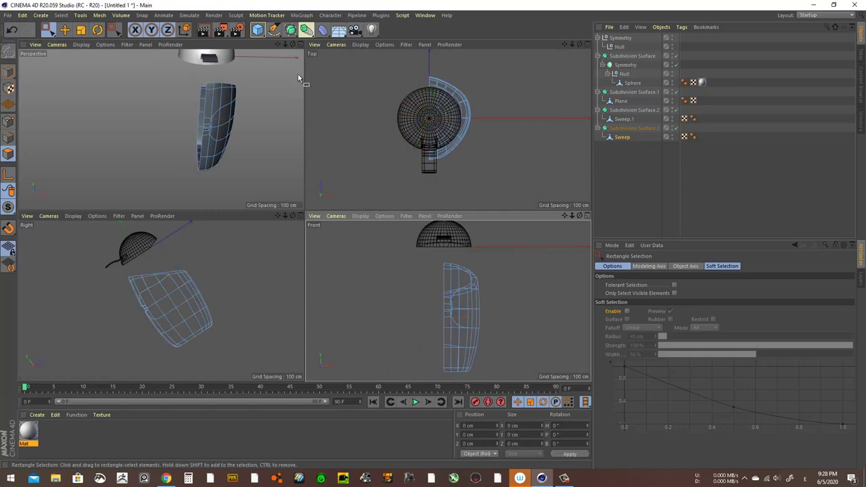
Move Sweep under the Symmetry's Null so the cup half is mirrored.
{"action": "left_click", "coordinate": [300, 44]}
{"action": "left_click_drag", "start_coordinate": [350, 190], "coordinate": [561, 161], "text": "alt"}
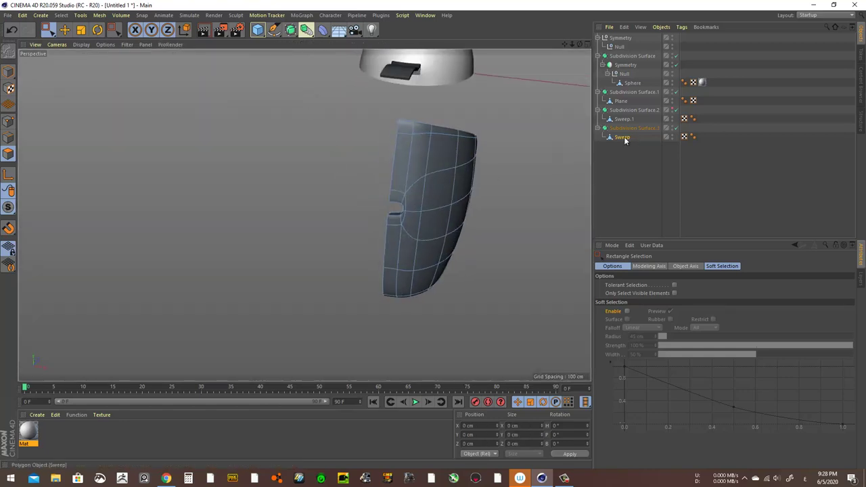
{"action": "left_click_drag", "start_coordinate": [623, 137], "coordinate": [623, 82]}
{"action": "left_click_drag", "start_coordinate": [526, 173], "coordinate": [465, 157], "text": "alt"}
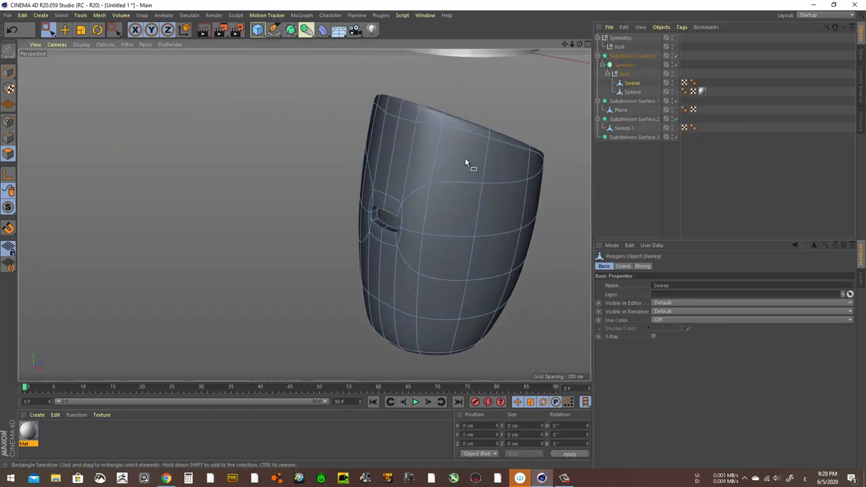
Delete the now-empty Subdivision Surface.3 and zoom in on the mug body.
{"action": "left_click", "coordinate": [673, 119]}
{"action": "left_click", "coordinate": [633, 137]}
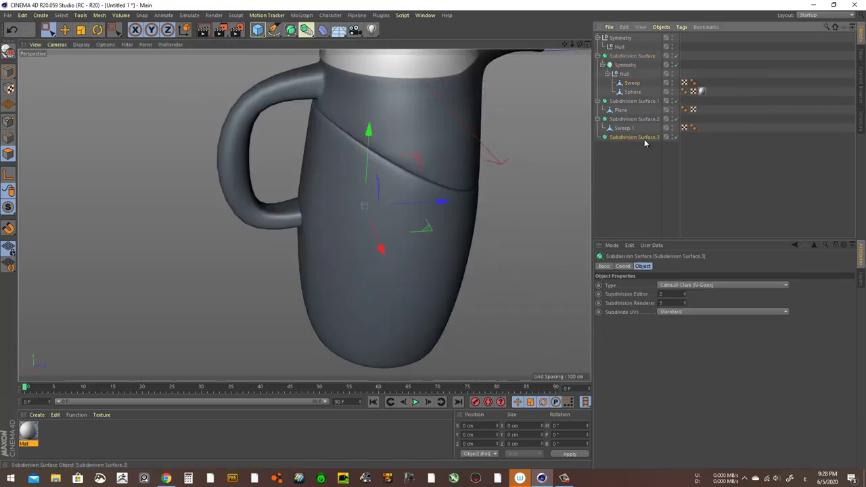
{"action": "key", "text": "Delete"}
{"action": "mouse_move", "coordinate": [542, 183]}
{"action": "right_mouse_down", "text": "alt"}
{"action": "mouse_move", "coordinate": [431, 193]}
{"action": "mouse_move", "coordinate": [256, 142]}
{"action": "mouse_move", "coordinate": [444, 181]}
{"action": "mouse_move", "coordinate": [438, 187]}
{"action": "right_mouse_up", "text": "alt"}
{"action": "scroll", "coordinate": [447, 189], "scroll_direction": "down", "scroll_amount": 3}
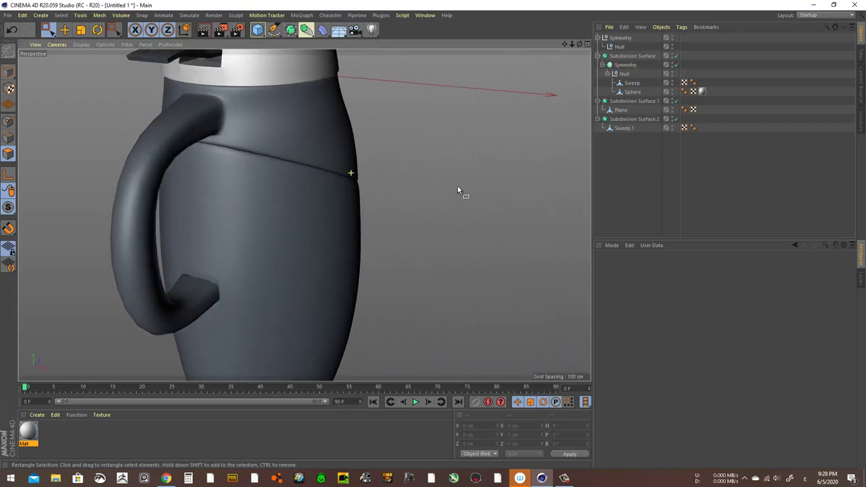
{"action": "scroll", "coordinate": [453, 190], "scroll_direction": "down", "scroll_amount": 3}
{"action": "scroll", "coordinate": [454, 190], "scroll_direction": "down", "scroll_amount": 2}
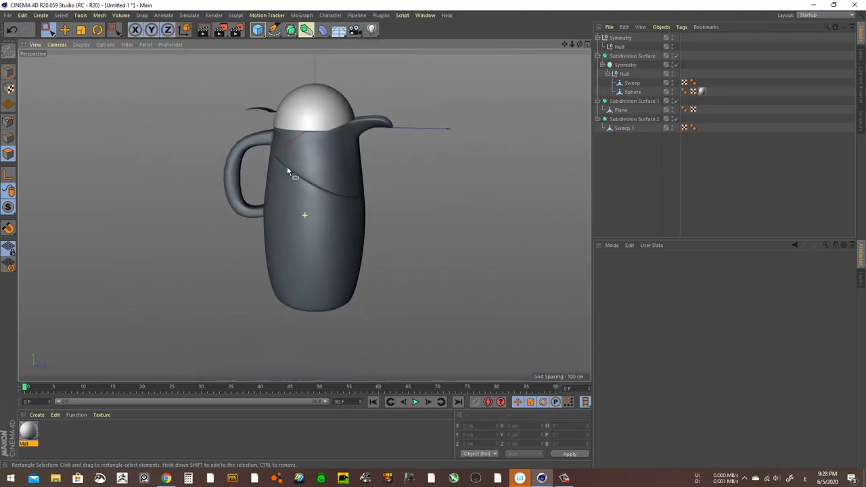
Create material Mat.1, apply it to the mug's upper part and darken its colour.
{"action": "double_click", "coordinate": [68, 433]}
{"action": "left_click_drag", "start_coordinate": [29, 432], "coordinate": [278, 160]}
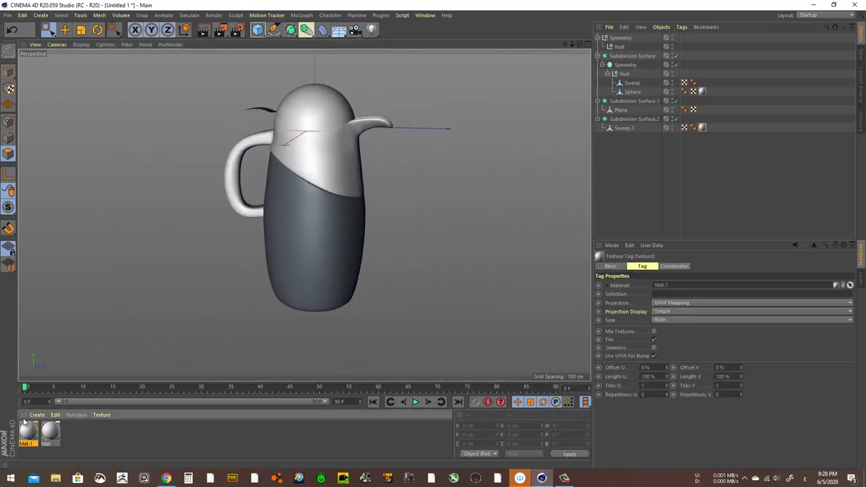
{"action": "double_click", "coordinate": [28, 432]}
{"action": "left_click_drag", "start_coordinate": [382, 134], "coordinate": [371, 135]}
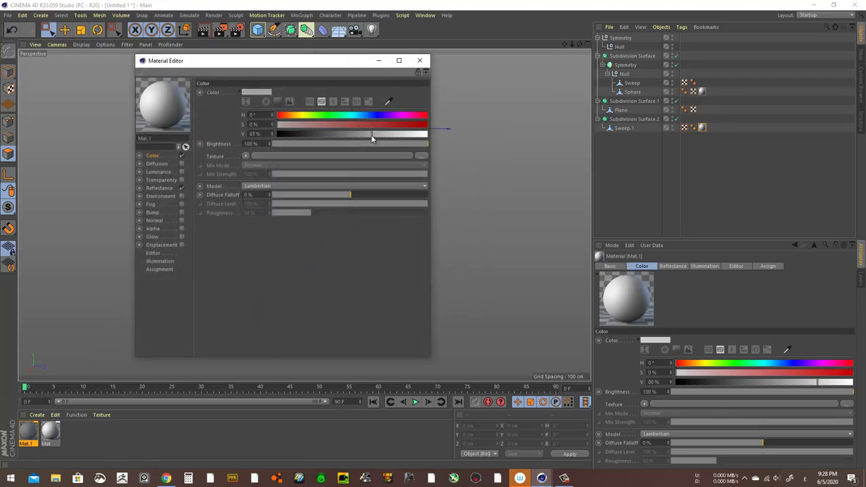
{"action": "left_click", "coordinate": [420, 61]}
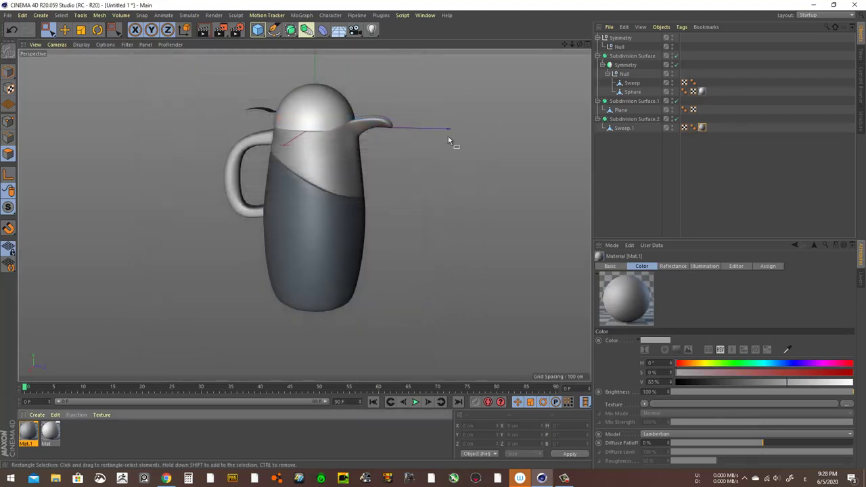
Lower Mat.1's colour value to 34% and also apply it to the Plane part.
{"action": "double_click", "coordinate": [29, 432]}
{"action": "left_click", "coordinate": [329, 133]}
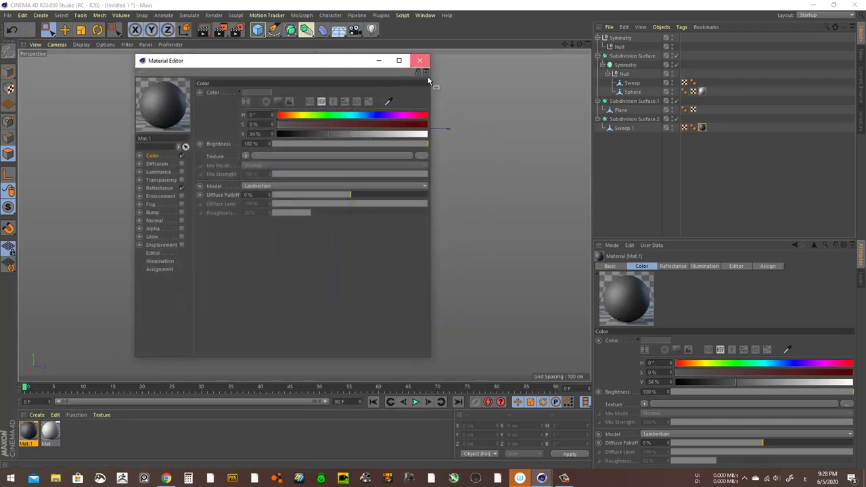
{"action": "left_click", "coordinate": [420, 60]}
{"action": "mouse_move", "coordinate": [349, 200]}
{"action": "left_mouse_down", "text": "alt"}
{"action": "mouse_move", "coordinate": [226, 201]}
{"action": "mouse_move", "coordinate": [315, 194]}
{"action": "mouse_move", "coordinate": [350, 218]}
{"action": "mouse_move", "coordinate": [418, 240]}
{"action": "mouse_move", "coordinate": [375, 254]}
{"action": "mouse_move", "coordinate": [355, 196]}
{"action": "left_mouse_up", "text": "alt"}
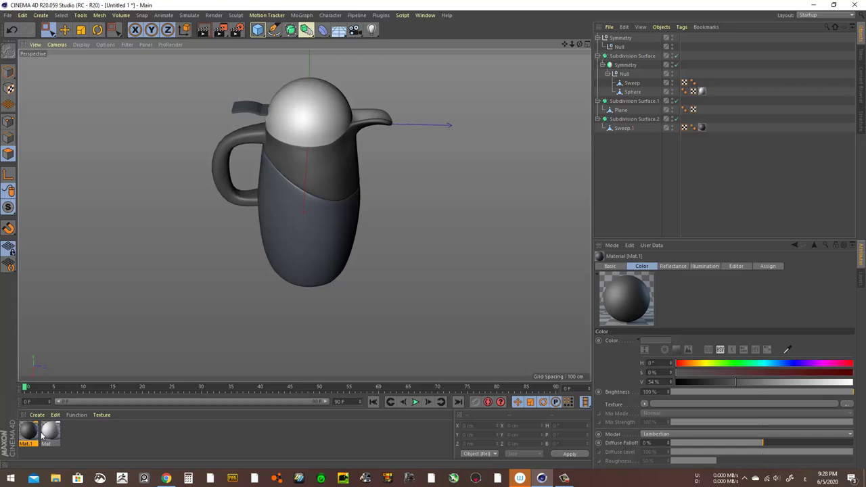
{"action": "mouse_move", "coordinate": [42, 436]}
{"action": "left_mouse_down"}
{"action": "mouse_move", "coordinate": [254, 112]}
{"action": "mouse_move", "coordinate": [300, 153]}
{"action": "mouse_move", "coordinate": [410, 106]}
{"action": "mouse_move", "coordinate": [470, 107]}
{"action": "mouse_move", "coordinate": [517, 120]}
{"action": "mouse_move", "coordinate": [440, 108]}
{"action": "mouse_move", "coordinate": [445, 97]}
{"action": "mouse_move", "coordinate": [470, 101]}
{"action": "mouse_move", "coordinate": [508, 139]}
{"action": "mouse_move", "coordinate": [517, 192]}
{"action": "mouse_move", "coordinate": [530, 120]}
{"action": "mouse_move", "coordinate": [509, 197]}
{"action": "mouse_move", "coordinate": [474, 183]}
{"action": "left_mouse_up"}
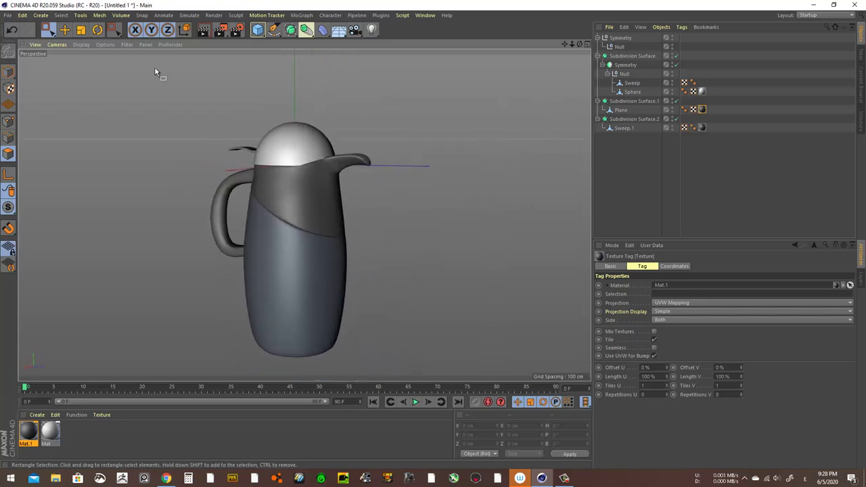
{"action": "left_click", "coordinate": [81, 44]}
{"action": "left_click", "coordinate": [102, 65]}
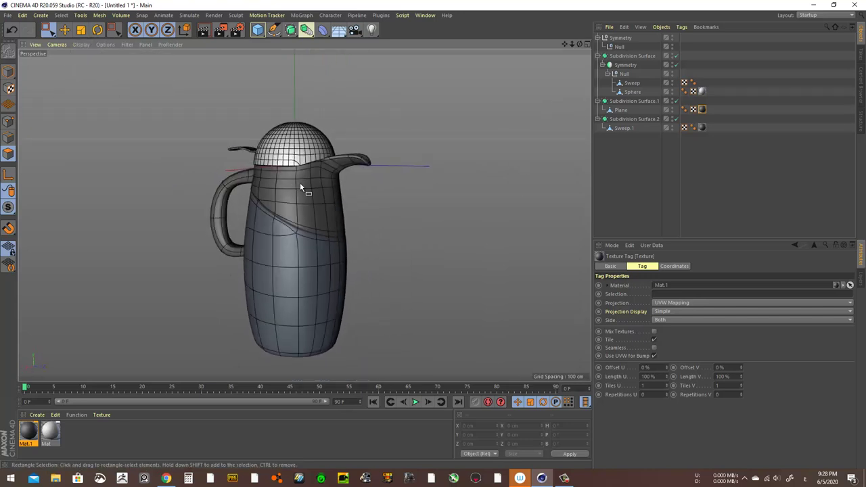
{"action": "scroll", "coordinate": [281, 229], "scroll_direction": "up", "scroll_amount": 3}
{"action": "scroll", "coordinate": [368, 237], "scroll_direction": "up", "scroll_amount": 2}
{"action": "scroll", "coordinate": [348, 262], "scroll_direction": "up", "scroll_amount": 2}
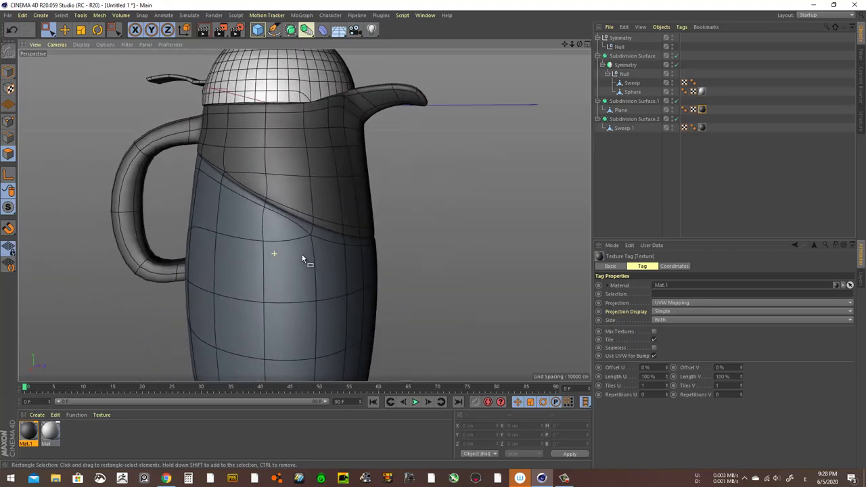
{"action": "scroll", "coordinate": [303, 259], "scroll_direction": "down", "scroll_amount": 3}
{"action": "mouse_move", "coordinate": [283, 241]}
{"action": "left_mouse_down", "text": "alt"}
{"action": "mouse_move", "coordinate": [228, 201]}
{"action": "mouse_move", "coordinate": [184, 237]}
{"action": "mouse_move", "coordinate": [228, 315]}
{"action": "left_mouse_up", "text": "alt"}
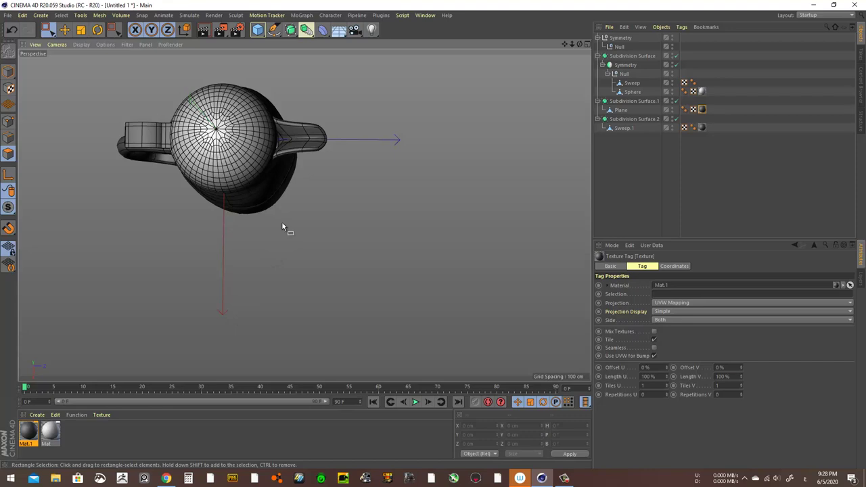
{"action": "mouse_move", "coordinate": [263, 153]}
{"action": "left_mouse_down", "text": "alt"}
{"action": "mouse_move", "coordinate": [264, 77]}
{"action": "mouse_move", "coordinate": [228, 160]}
{"action": "mouse_move", "coordinate": [367, 141]}
{"action": "mouse_move", "coordinate": [387, 161]}
{"action": "mouse_move", "coordinate": [287, 163]}
{"action": "mouse_move", "coordinate": [260, 137]}
{"action": "mouse_move", "coordinate": [257, 222]}
{"action": "mouse_move", "coordinate": [244, 142]}
{"action": "mouse_move", "coordinate": [387, 131]}
{"action": "mouse_move", "coordinate": [236, 160]}
{"action": "mouse_move", "coordinate": [205, 213]}
{"action": "mouse_move", "coordinate": [226, 198]}
{"action": "mouse_move", "coordinate": [231, 145]}
{"action": "left_mouse_up", "text": "alt"}
{"action": "mouse_move", "coordinate": [308, 210]}
{"action": "left_mouse_down", "text": "alt"}
{"action": "mouse_move", "coordinate": [325, 118]}
{"action": "mouse_move", "coordinate": [309, 199]}
{"action": "mouse_move", "coordinate": [393, 187]}
{"action": "mouse_move", "coordinate": [475, 195]}
{"action": "mouse_move", "coordinate": [323, 211]}
{"action": "mouse_move", "coordinate": [267, 198]}
{"action": "mouse_move", "coordinate": [241, 171]}
{"action": "left_mouse_up", "text": "alt"}
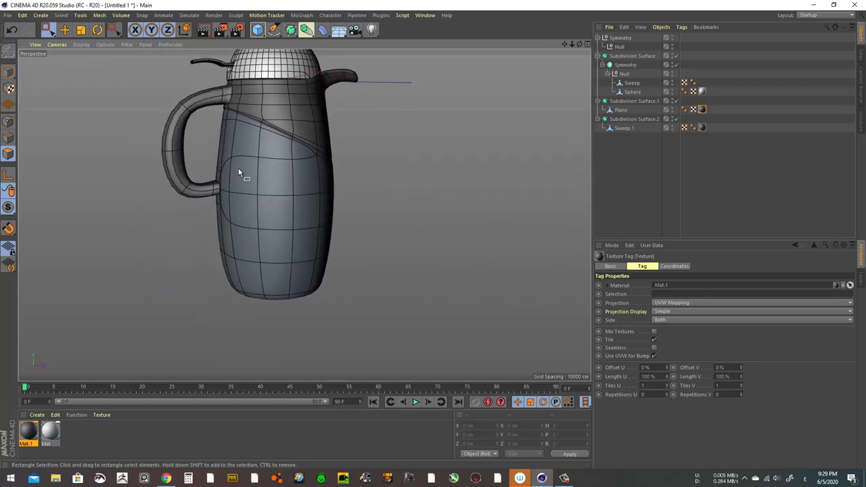
{"action": "left_click", "coordinate": [86, 47]}
{"action": "left_click", "coordinate": [91, 60]}
{"action": "left_click", "coordinate": [405, 175]}
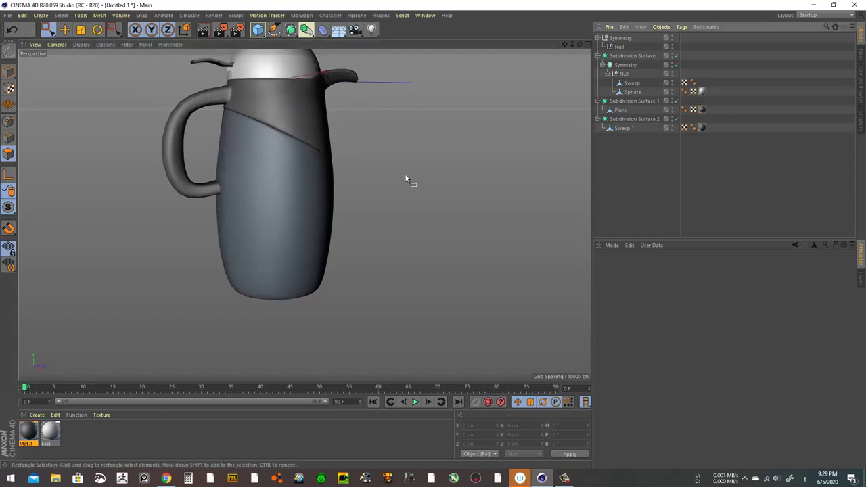
{"action": "mouse_move", "coordinate": [405, 175]}
{"action": "left_mouse_down", "text": "alt"}
{"action": "mouse_move", "coordinate": [276, 239]}
{"action": "mouse_move", "coordinate": [268, 208]}
{"action": "left_mouse_up", "text": "alt"}
Set the renderer to ProRender and start the ProRender preview in the viewport.
{"action": "left_click", "coordinate": [237, 33]}
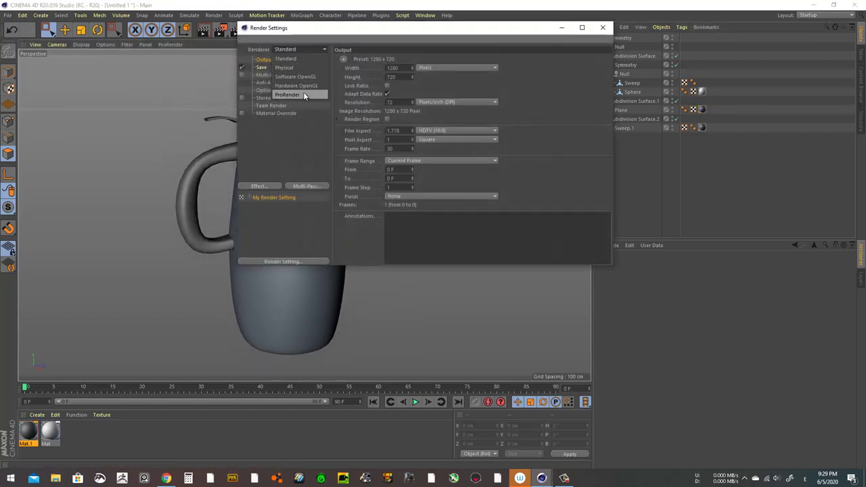
{"action": "left_click", "coordinate": [305, 95]}
{"action": "left_click", "coordinate": [602, 30]}
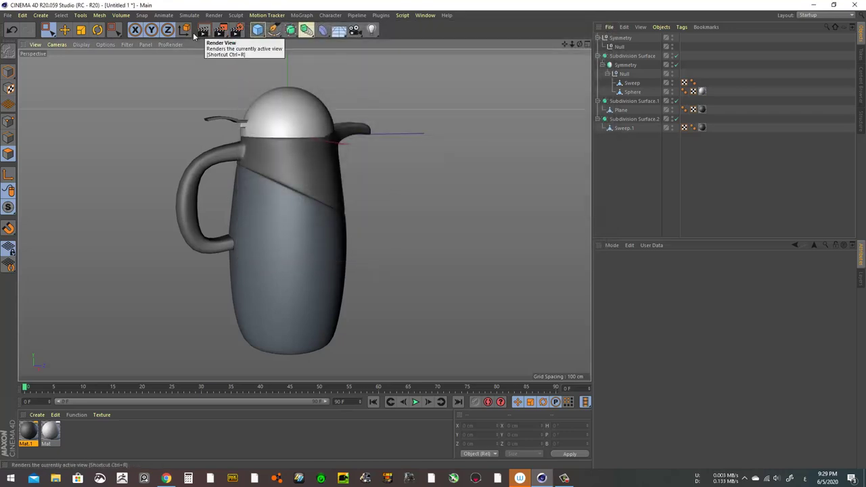
{"action": "left_click", "coordinate": [170, 44]}
{"action": "left_click", "coordinate": [174, 69]}
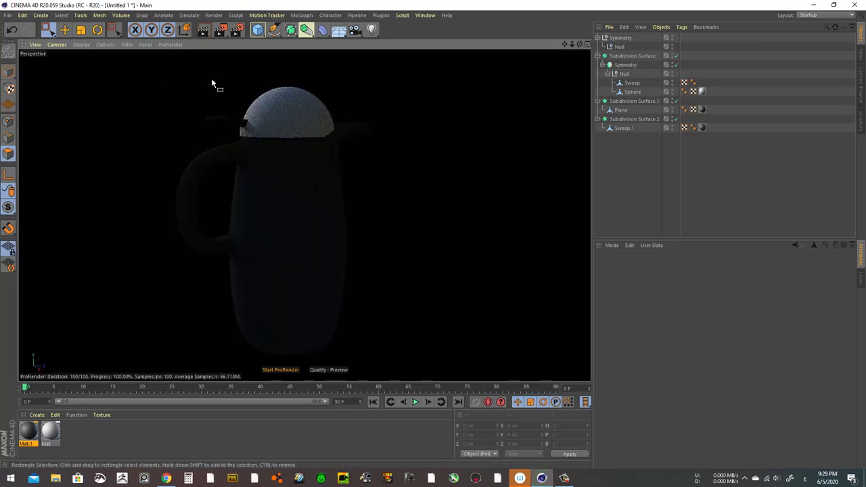
Add a light, push it back in depth, and duplicate it up and to the right.
{"action": "left_click", "coordinate": [371, 35]}
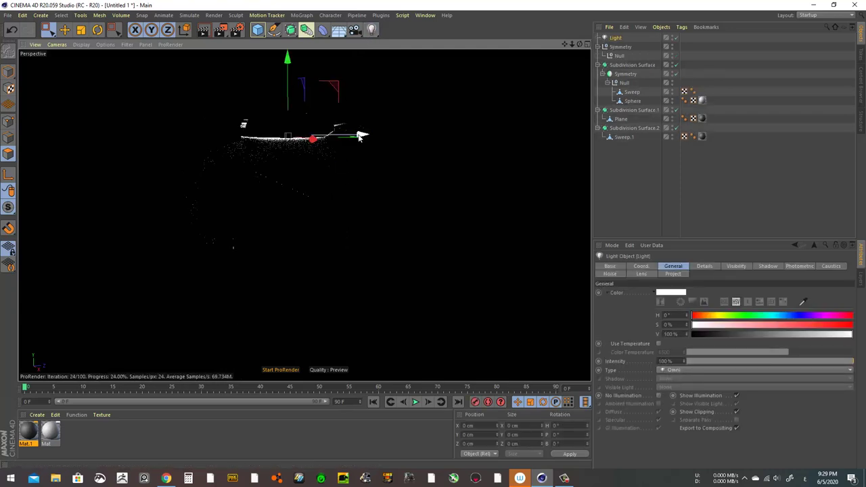
{"action": "left_click_drag", "start_coordinate": [365, 137], "coordinate": [209, 159]}
{"action": "left_click_drag", "start_coordinate": [142, 151], "coordinate": [199, 323], "text": "alt"}
{"action": "left_click_drag", "start_coordinate": [275, 257], "coordinate": [489, 203], "text": "ctrl"}
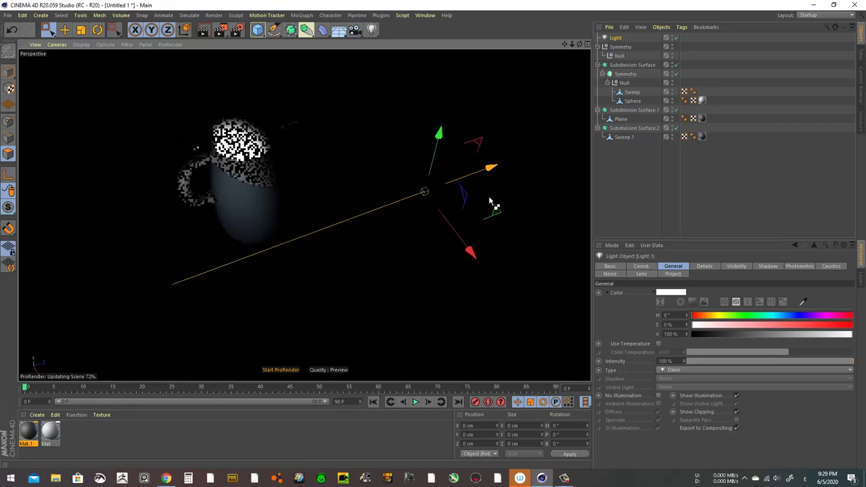
{"action": "left_click_drag", "start_coordinate": [431, 187], "coordinate": [339, 145], "text": "alt"}
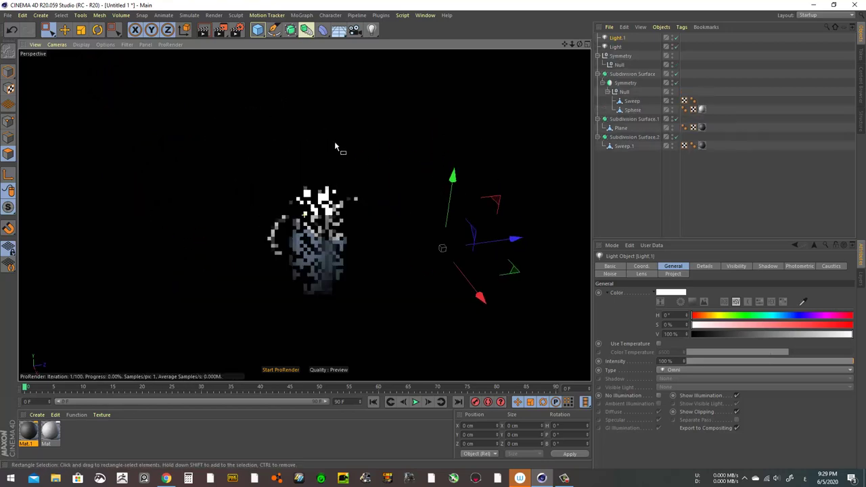
Raise two of the lights higher, then shift all four lights to the right.
{"action": "left_click", "coordinate": [616, 47], "text": "ctrl"}
{"action": "mouse_move", "coordinate": [381, 207]}
{"action": "left_mouse_down"}
{"action": "mouse_move", "coordinate": [365, 122]}
{"action": "mouse_move", "coordinate": [355, 296]}
{"action": "mouse_move", "coordinate": [375, 188]}
{"action": "left_mouse_up"}
{"action": "middle_click_drag", "start_coordinate": [374, 189], "coordinate": [397, 232], "text": "alt"}
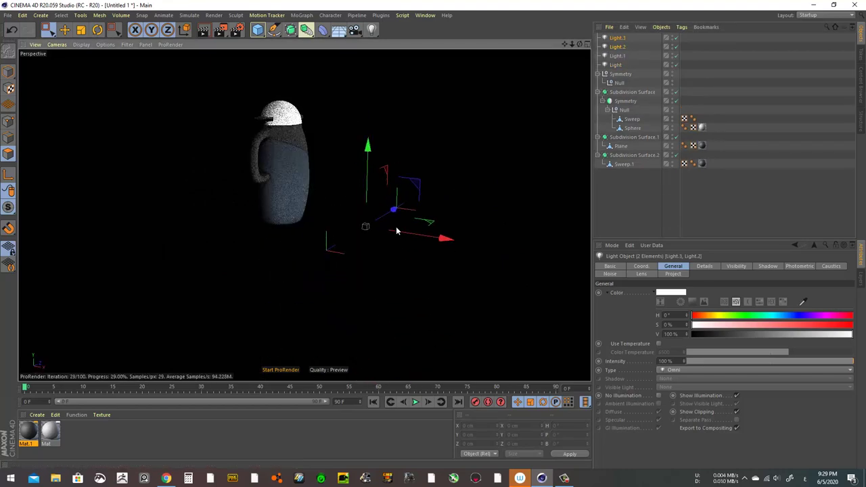
{"action": "left_click", "coordinate": [631, 65], "text": "shift"}
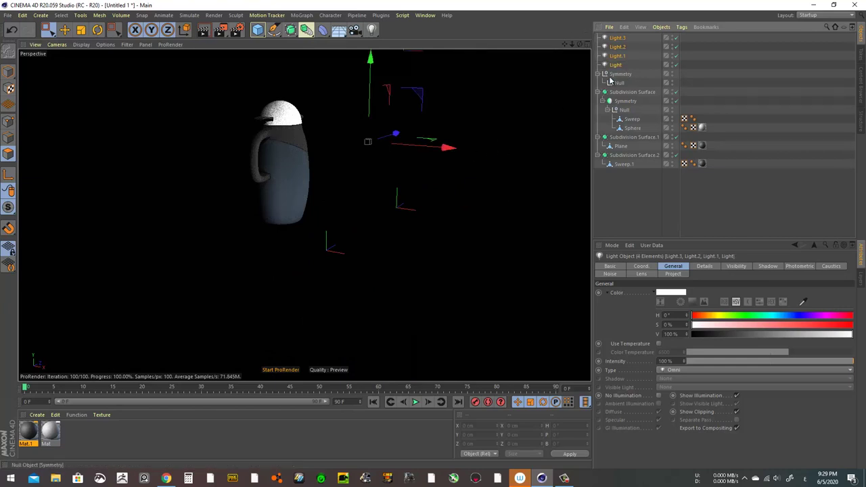
{"action": "left_click_drag", "start_coordinate": [447, 148], "coordinate": [498, 149]}
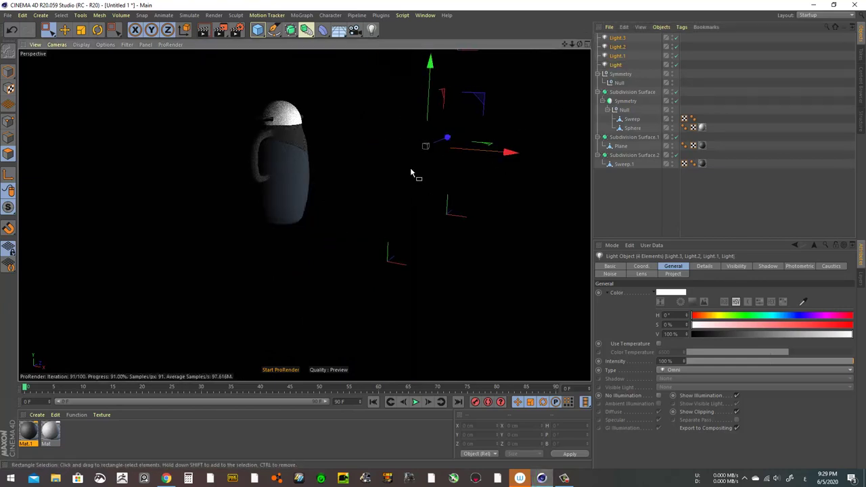
{"action": "mouse_move", "coordinate": [410, 174]}
{"action": "left_mouse_down", "text": "alt"}
{"action": "mouse_move", "coordinate": [400, 230]}
{"action": "mouse_move", "coordinate": [409, 243]}
{"action": "left_mouse_up", "text": "alt"}
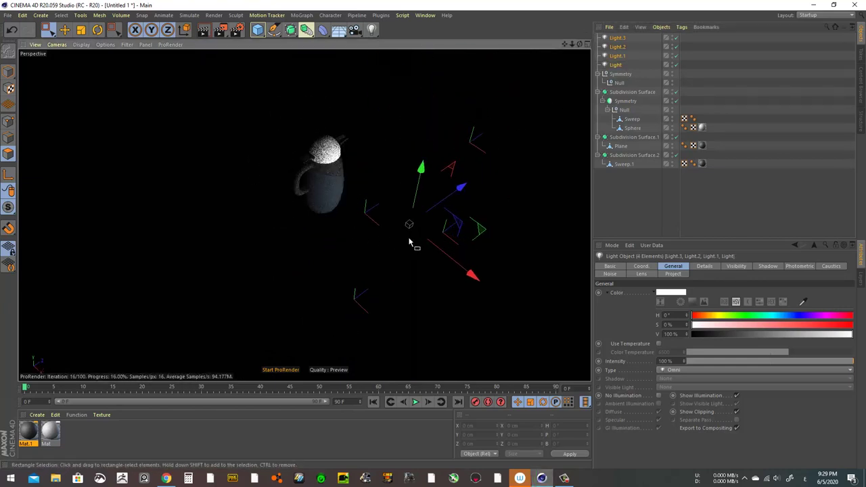
{"action": "left_click", "coordinate": [80, 31]}
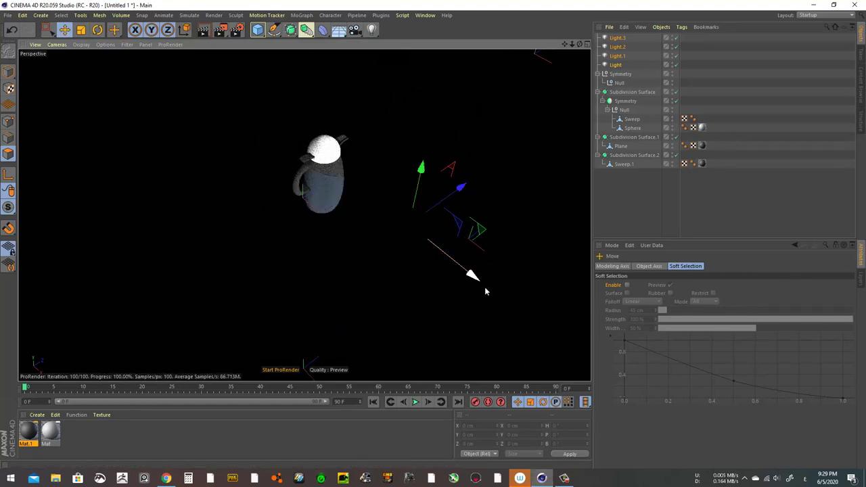
Duplicate the four lights, placing the copies above the jug for eight lights total.
{"action": "left_click_drag", "start_coordinate": [485, 291], "coordinate": [234, 193], "text": "ctrl"}
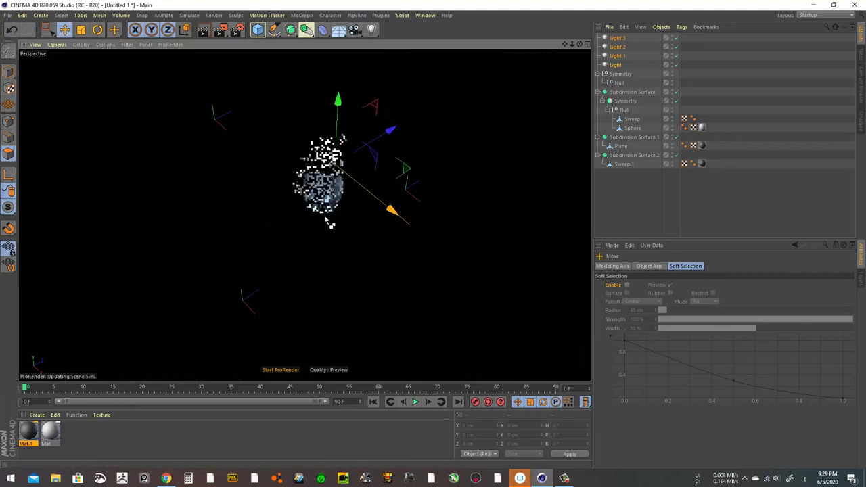
{"action": "left_click", "coordinate": [618, 229]}
{"action": "scroll", "coordinate": [403, 180], "scroll_direction": "up", "scroll_amount": 3}
{"action": "scroll", "coordinate": [381, 168], "scroll_direction": "up", "scroll_amount": 3}
{"action": "scroll", "coordinate": [306, 188], "scroll_direction": "down", "scroll_amount": 2}
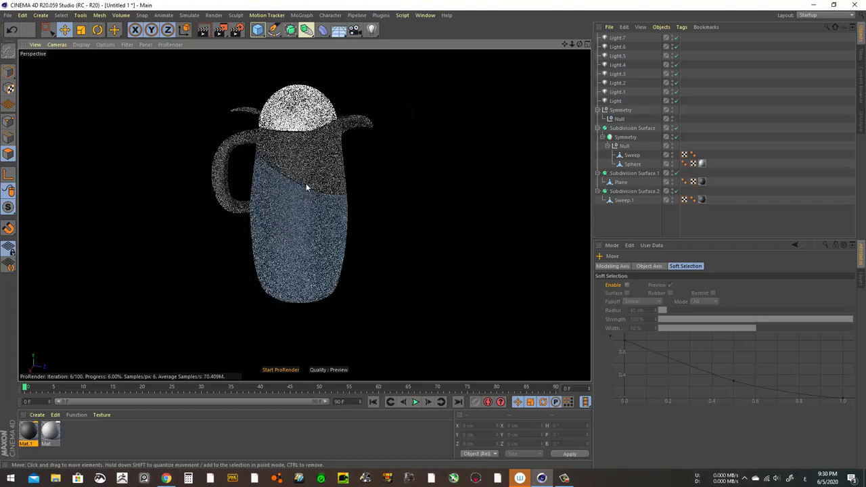
{"action": "scroll", "coordinate": [307, 188], "scroll_direction": "up", "scroll_amount": 1}
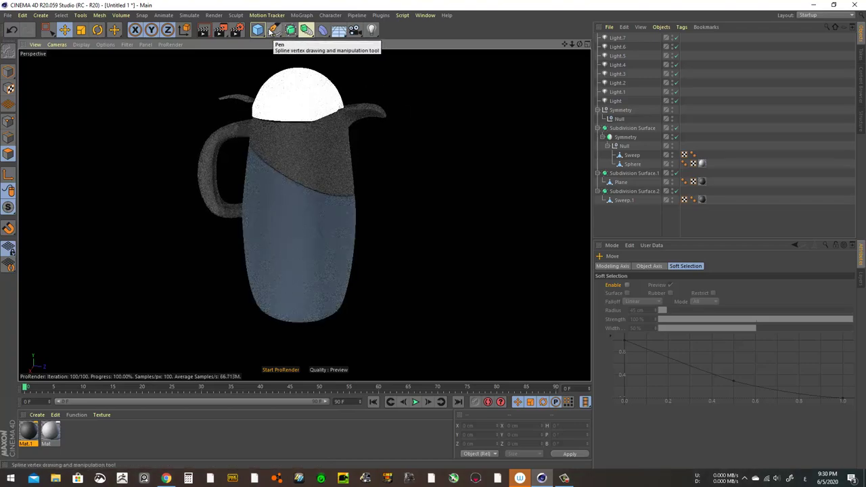
Add a Plane, scale it to about 1440 cm across and lower it to about −464 cm.
{"action": "mouse_move", "coordinate": [262, 31]}
{"action": "left_mouse_down"}
{"action": "mouse_move", "coordinate": [316, 75]}
{"action": "mouse_move", "coordinate": [345, 61]}
{"action": "left_mouse_up"}
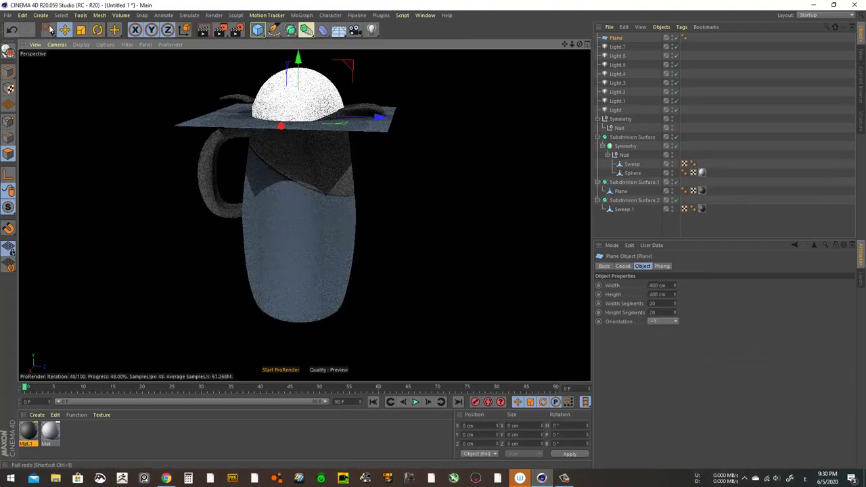
{"action": "left_click", "coordinate": [81, 31]}
{"action": "left_click_drag", "start_coordinate": [226, 162], "coordinate": [423, 233]}
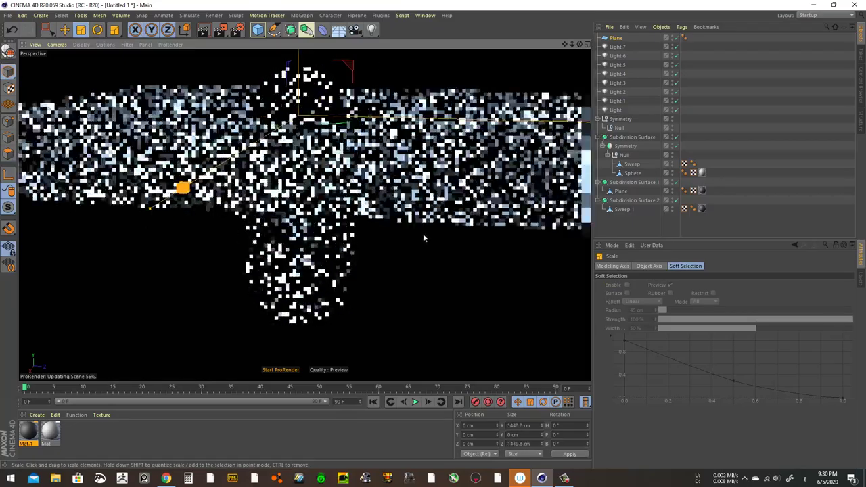
{"action": "left_click", "coordinate": [65, 30]}
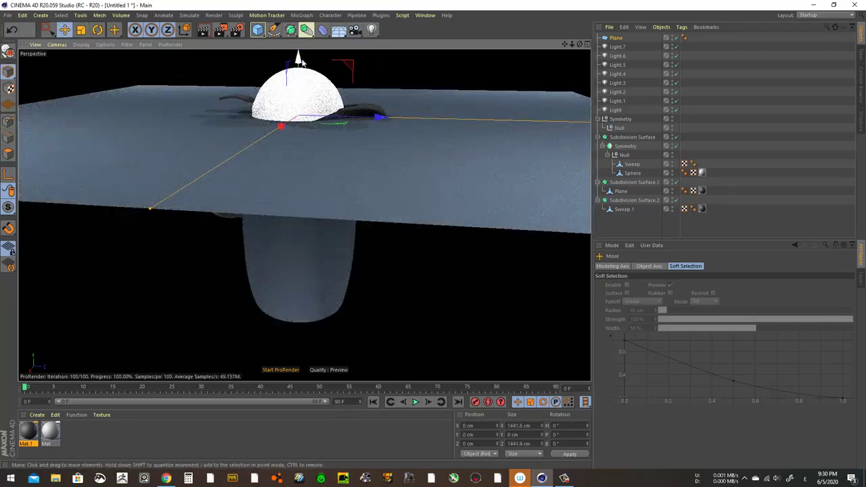
{"action": "mouse_move", "coordinate": [302, 62]}
{"action": "left_mouse_down"}
{"action": "mouse_move", "coordinate": [321, 283]}
{"action": "mouse_move", "coordinate": [319, 257]}
{"action": "left_mouse_up"}
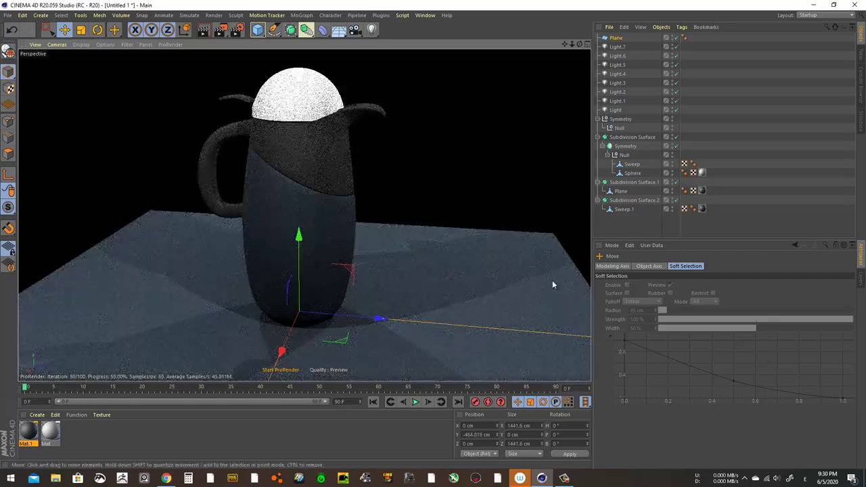
{"action": "left_click", "coordinate": [621, 234]}
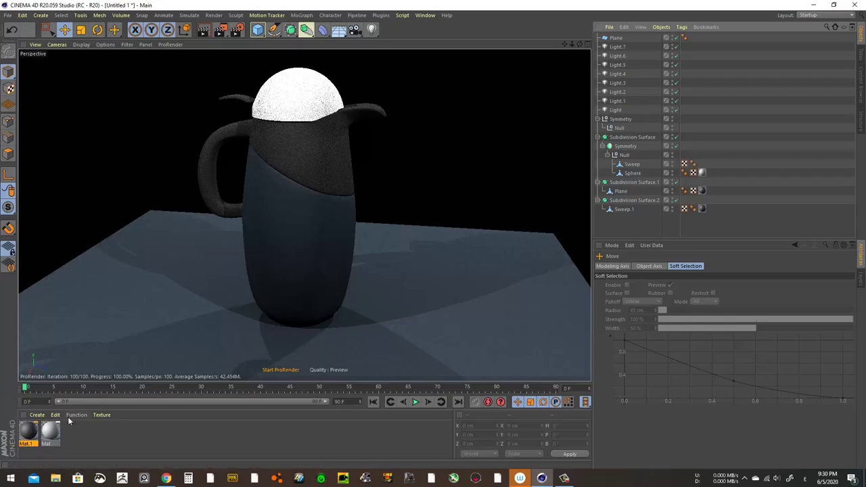
{"action": "left_click", "coordinate": [50, 435]}
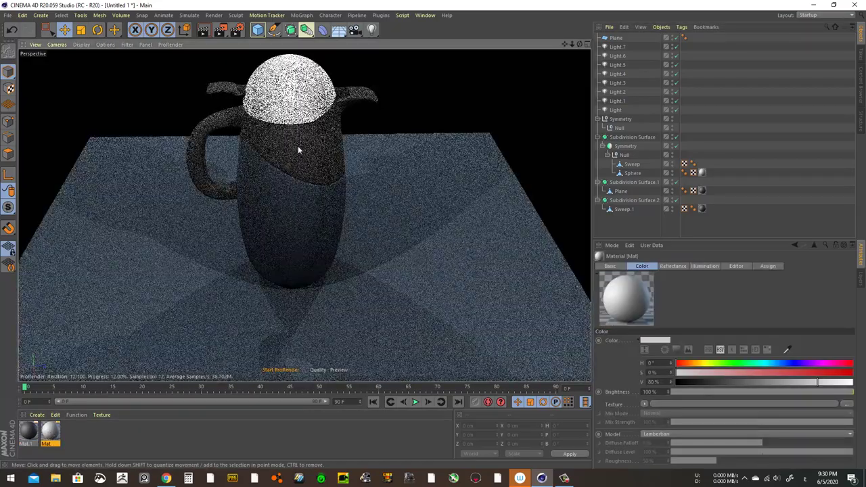
Zoom in and out on the ProRender preview and pan to recentre the jug.
{"action": "scroll", "coordinate": [298, 146], "scroll_direction": "up", "scroll_amount": 2}
{"action": "scroll", "coordinate": [293, 212], "scroll_direction": "up", "scroll_amount": 3}
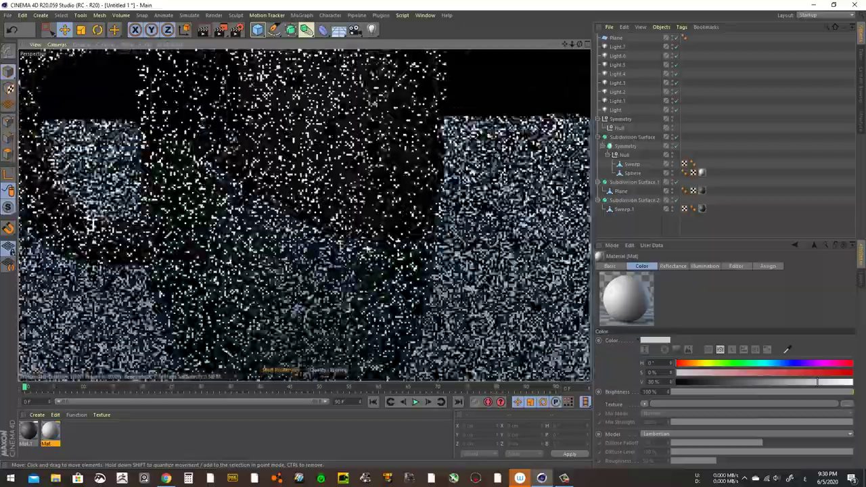
{"action": "scroll", "coordinate": [421, 257], "scroll_direction": "up", "scroll_amount": 3}
{"action": "scroll", "coordinate": [421, 257], "scroll_direction": "up", "scroll_amount": 2}
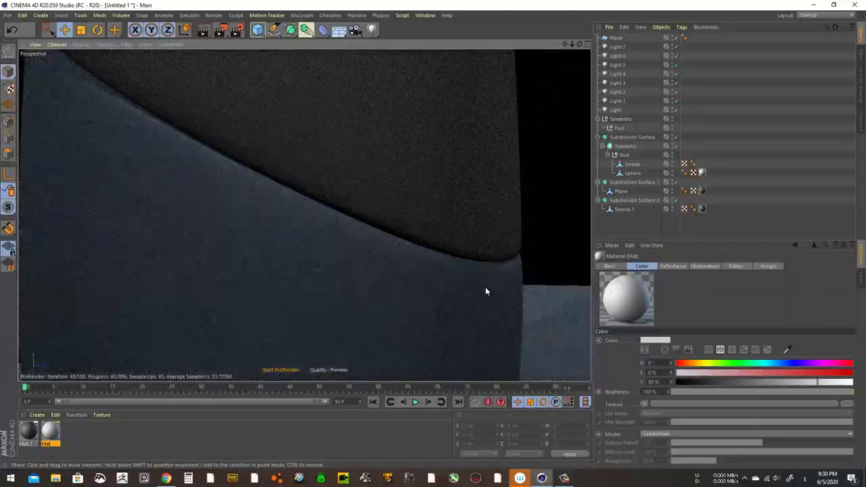
{"action": "scroll", "coordinate": [485, 291], "scroll_direction": "down", "scroll_amount": 5}
{"action": "scroll", "coordinate": [486, 292], "scroll_direction": "down", "scroll_amount": 2}
{"action": "scroll", "coordinate": [485, 292], "scroll_direction": "down", "scroll_amount": 1}
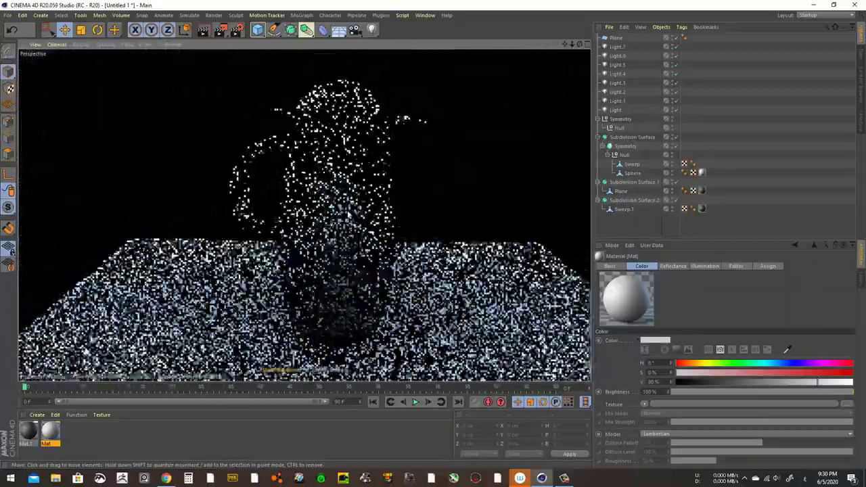
{"action": "middle_click_drag", "start_coordinate": [391, 215], "coordinate": [364, 216], "text": "alt"}
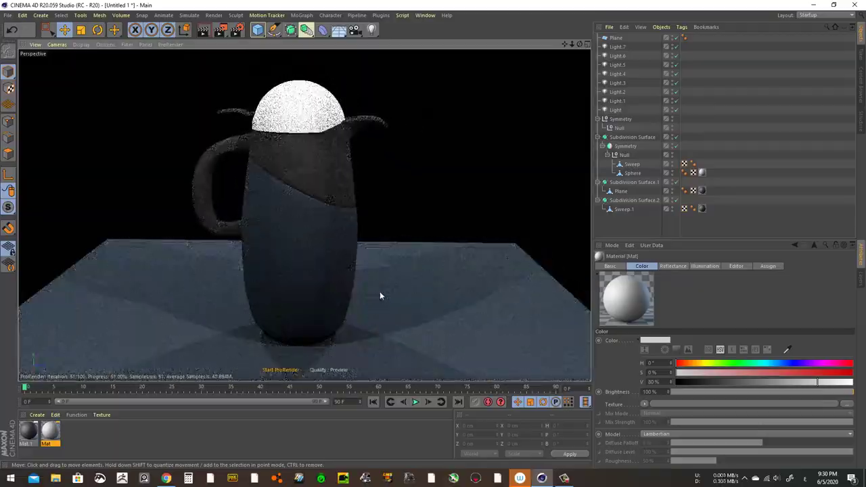
Maximize the perspective view, move closer, and orbit so the jug's handle faces left.
{"action": "key", "text": "ctrl+Tab"}
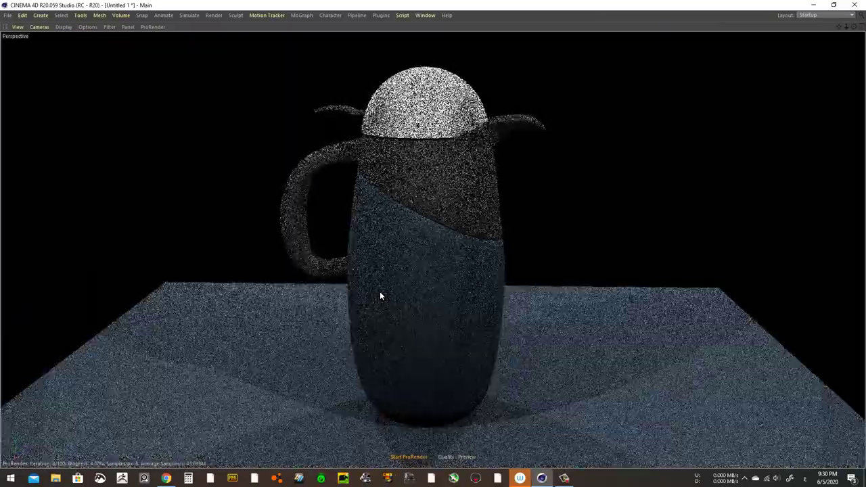
{"action": "left_click_drag", "start_coordinate": [426, 294], "coordinate": [408, 321], "text": "alt"}
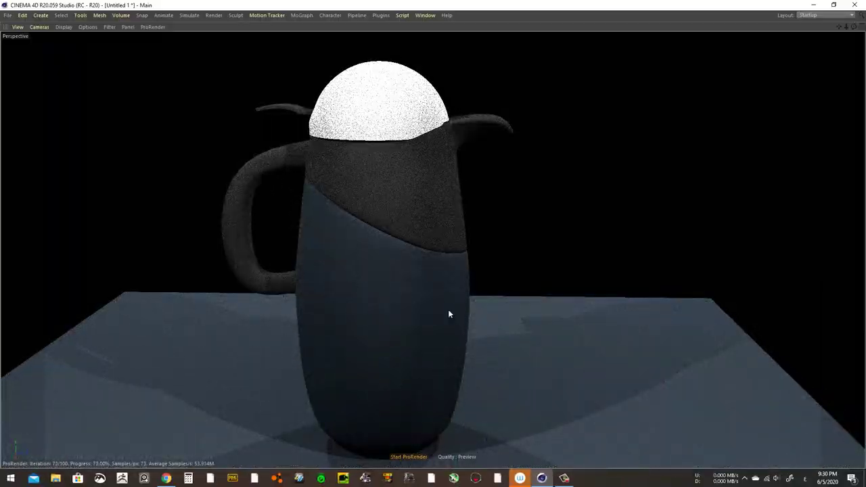
{"action": "mouse_move", "coordinate": [448, 309]}
{"action": "left_mouse_down", "text": "alt"}
{"action": "mouse_move", "coordinate": [420, 325]}
{"action": "mouse_move", "coordinate": [369, 325]}
{"action": "mouse_move", "coordinate": [379, 314]}
{"action": "mouse_move", "coordinate": [352, 310]}
{"action": "left_mouse_up", "text": "alt"}
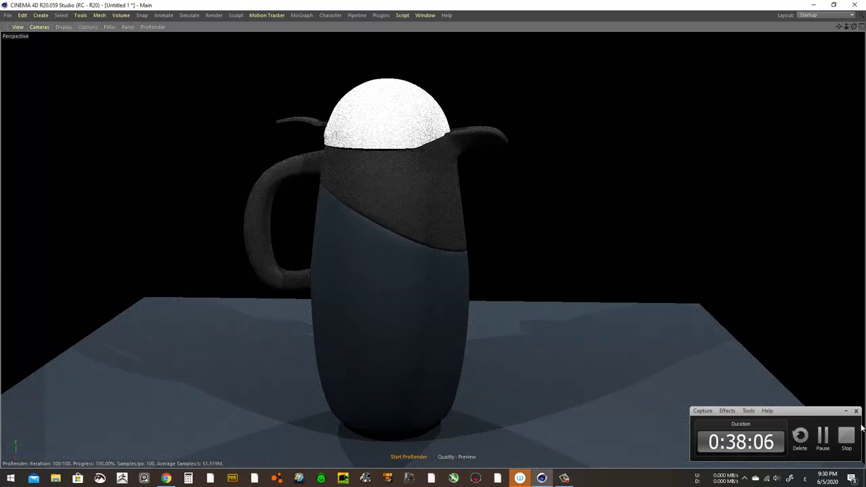
{"action": "left_click", "coordinate": [845, 412]}
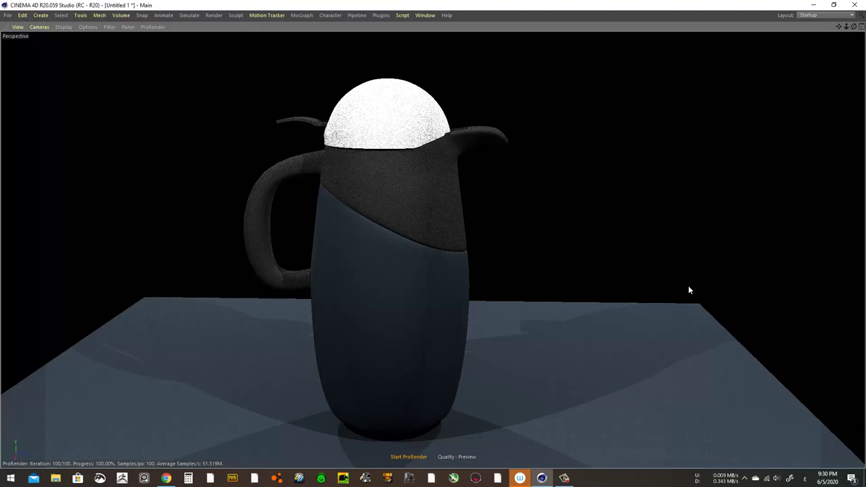